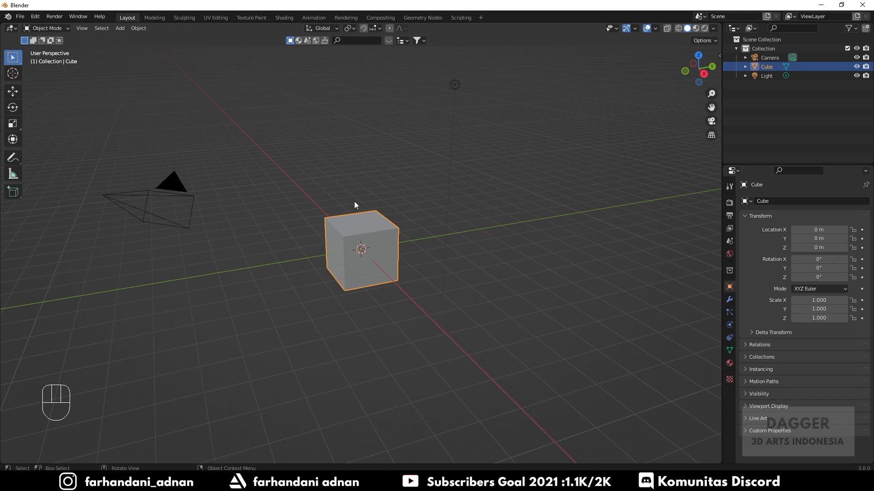
Step: Delete the default cube, light and camera from the scene
middle_click_drag(424, 132, 409, 195)
left_click(455, 118, "shift")
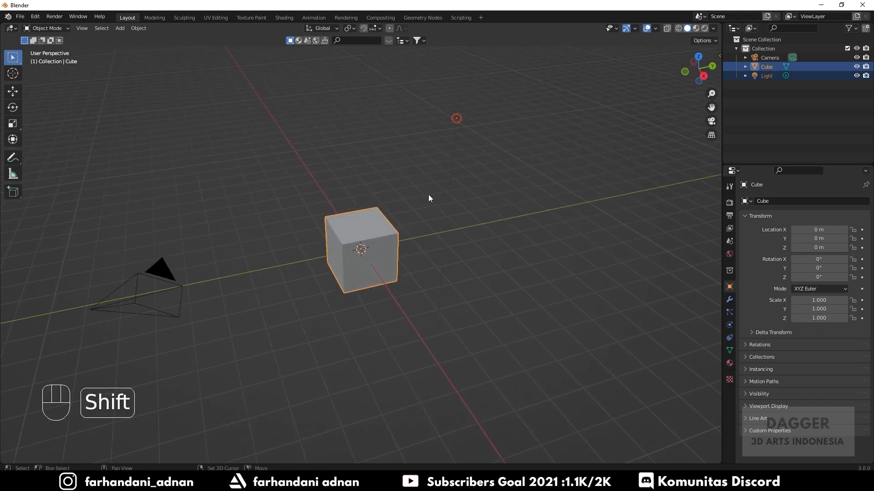
left_click(153, 275, "shift")
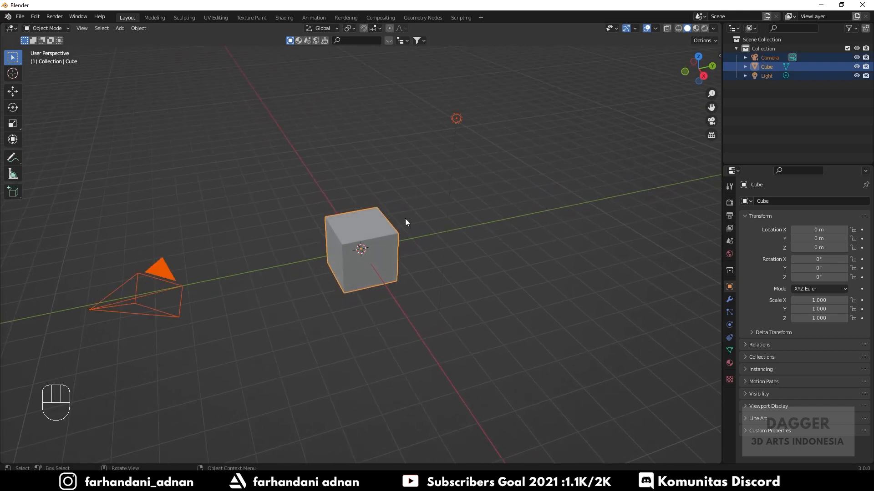
key("x")
left_click(487, 199)
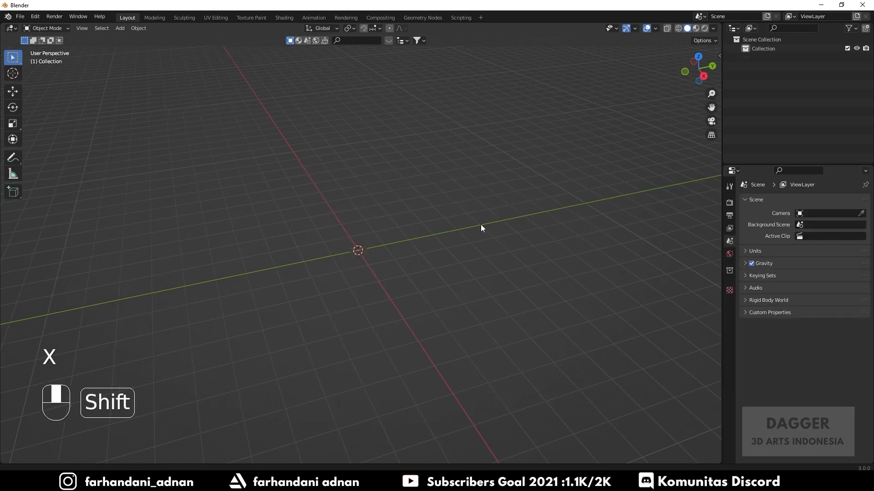
Step: Show the viewport sidebar with the active tool settings and set the scene's length unit to Centimeters
middle_click_drag(481, 224, 405, 231, "shift")
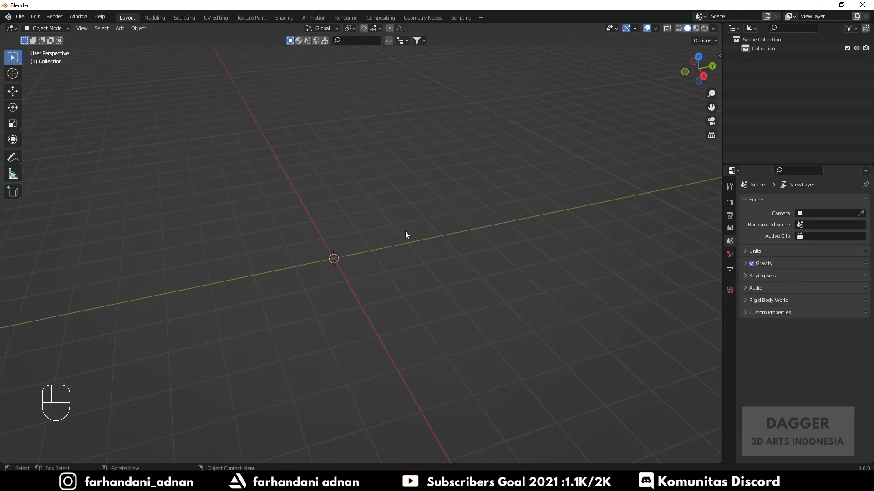
key("n")
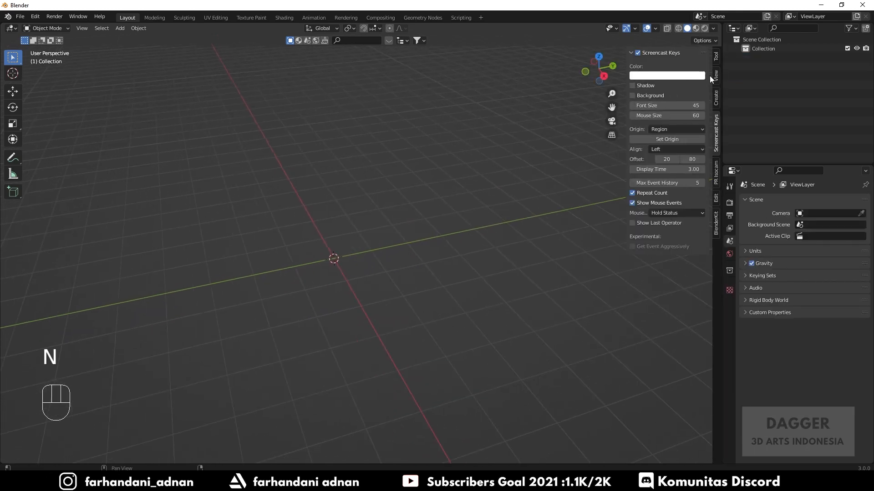
left_click(715, 57)
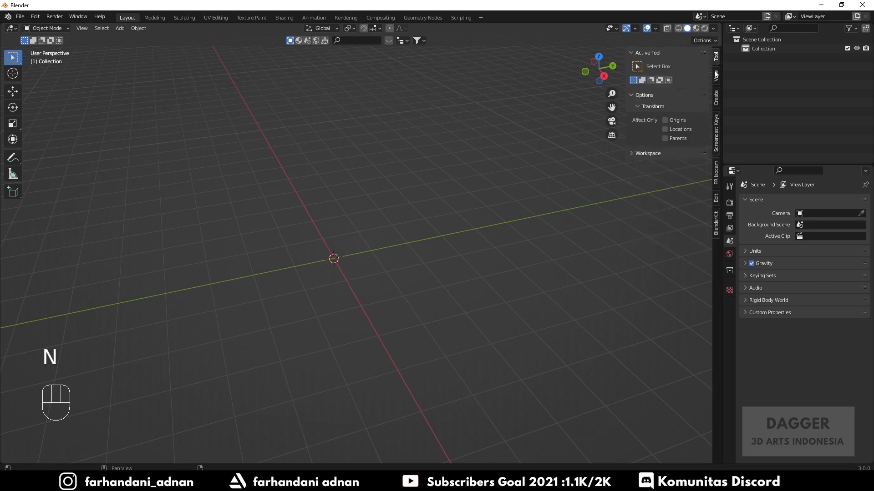
left_click(716, 74)
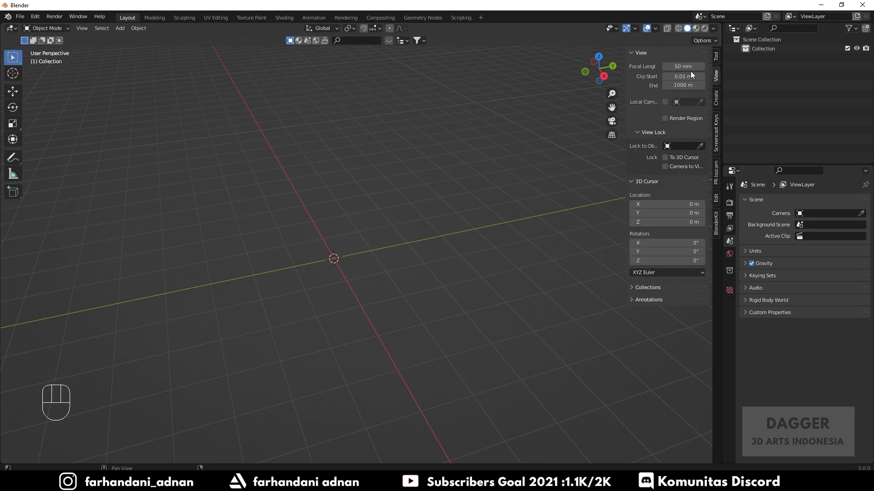
left_click(715, 57)
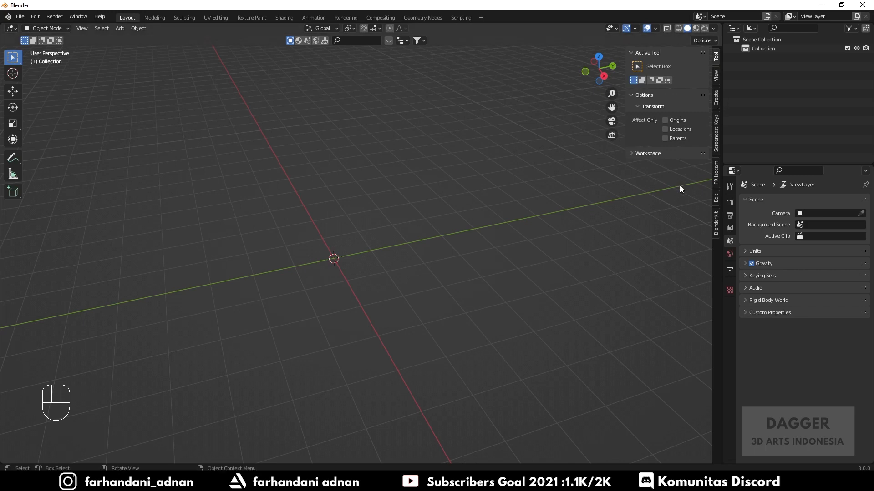
left_click(761, 252)
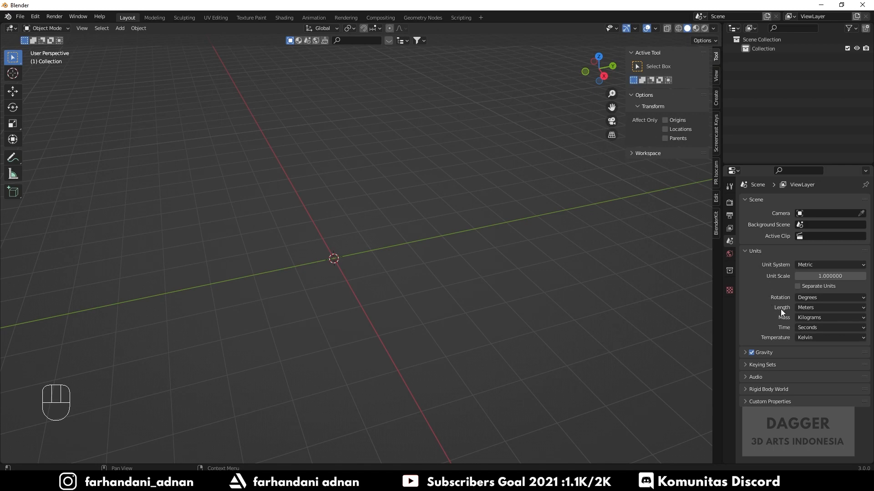
left_click(803, 307)
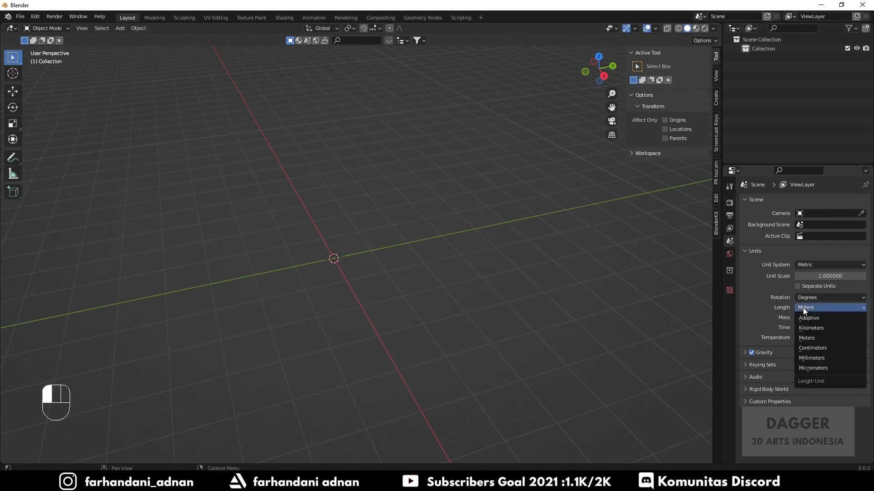
left_click(807, 348)
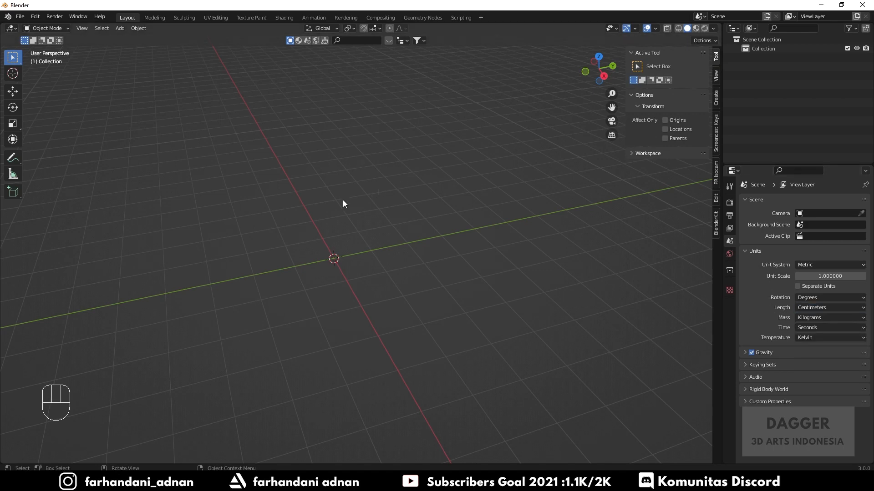
Step: Switch the viewport to the right orthographic view and frame the world origin
middle_click_drag(343, 200, 403, 200)
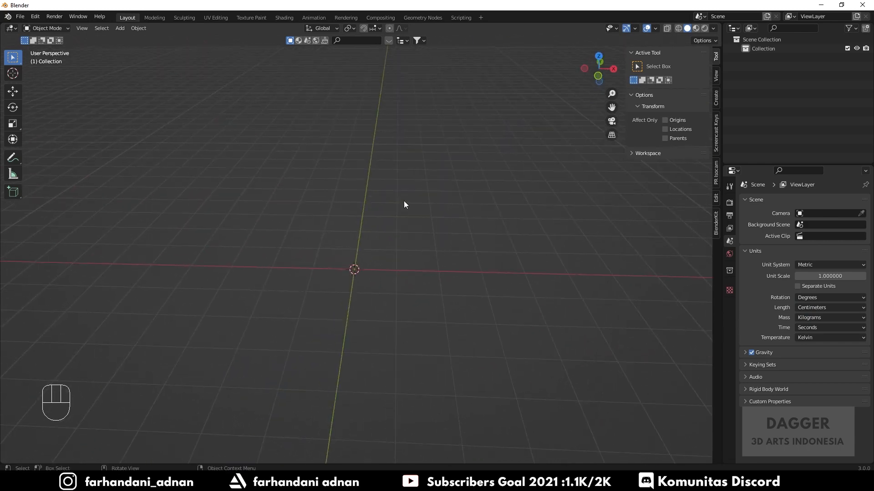
key("KP_3")
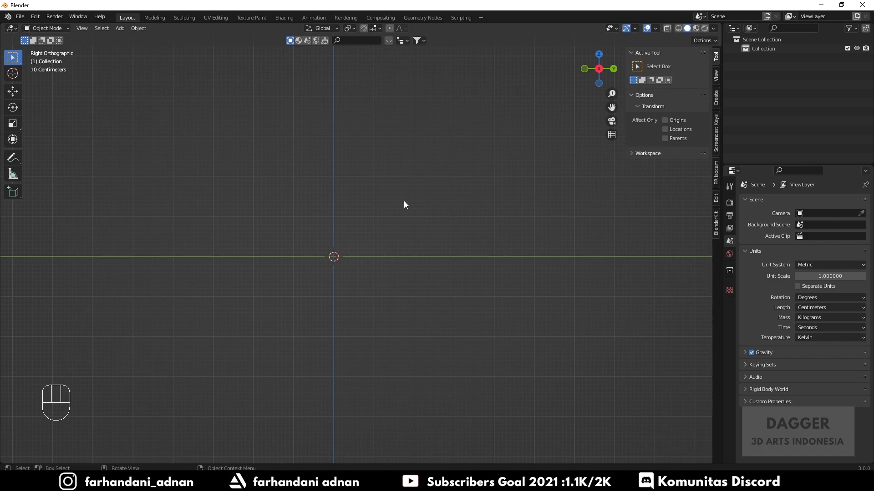
scroll(383, 225, "up", 4)
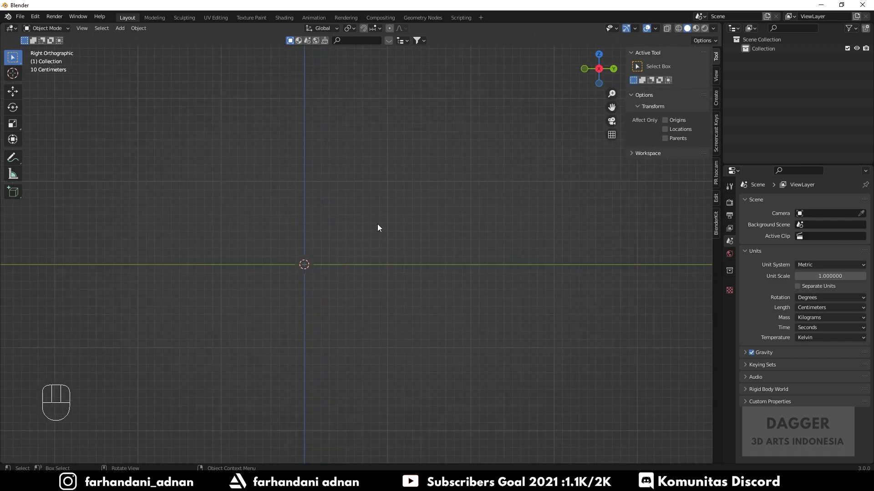
middle_click_drag(343, 227, 415, 202, "shift")
middle_click_drag(411, 246, 418, 248, "shift")
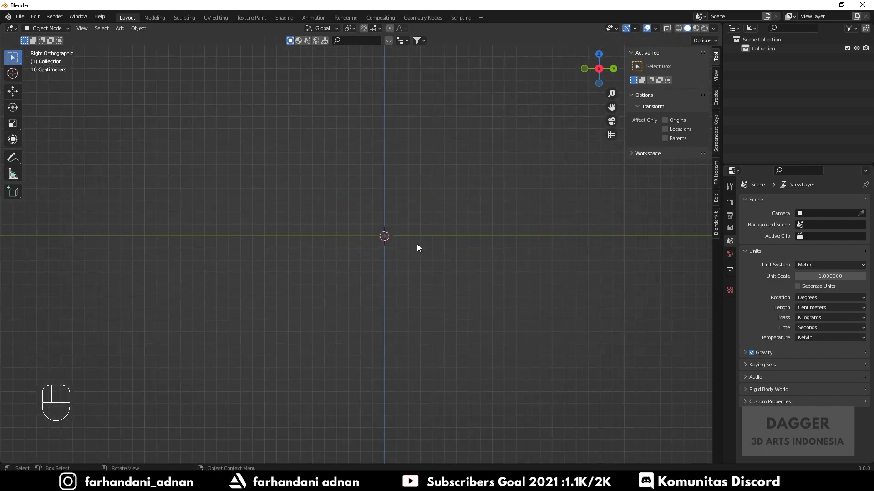
middle_click_drag(476, 207, 414, 267, "shift")
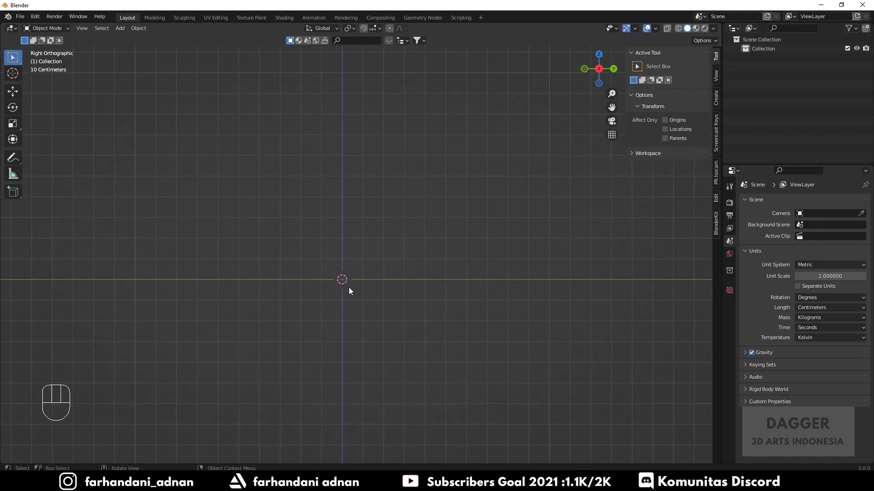
Step: Switch to File Explorer and bring the bowie-knife-render-4 image from the Project 31 - Dagger Asset folder into Blender's viewport at the origin
key("alt+Tab")
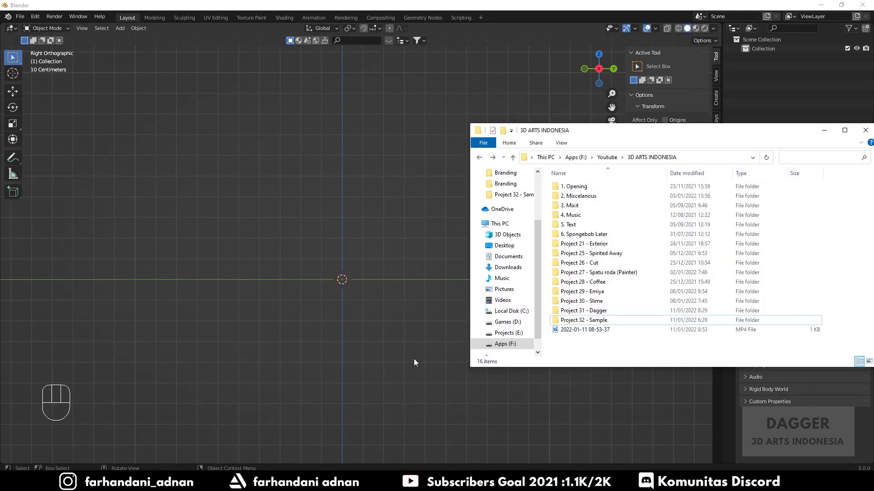
double_click(597, 310)
left_click(587, 190)
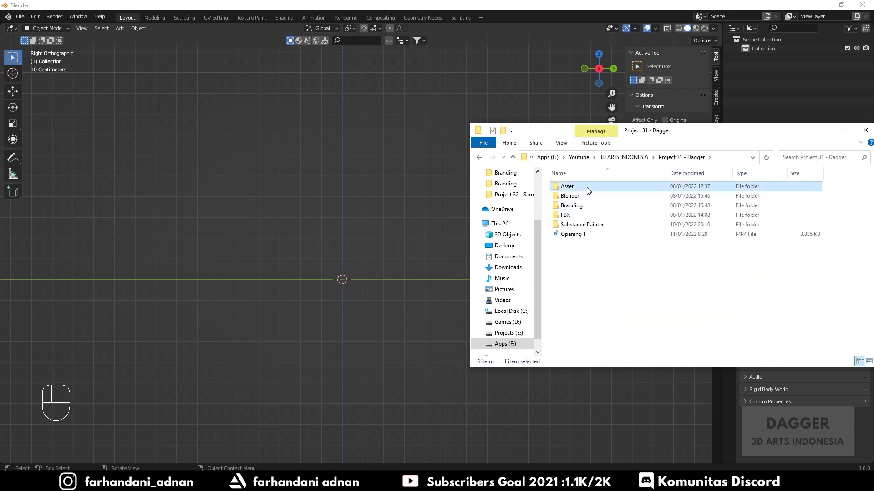
double_click(587, 190)
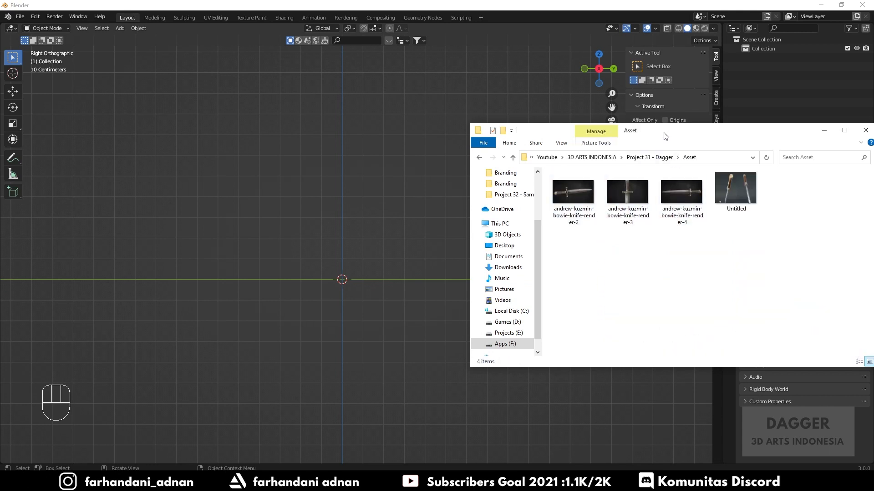
left_click_drag(664, 137, 689, 139)
left_click(706, 195)
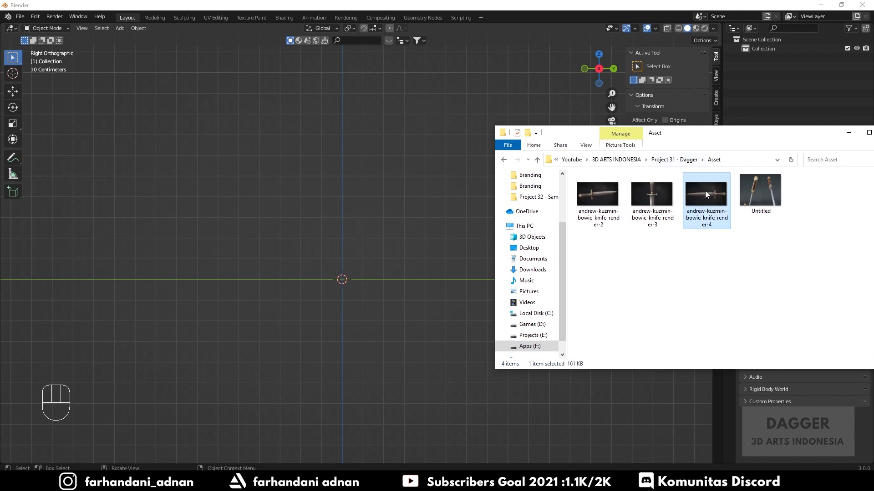
left_click_drag(706, 194, 343, 279)
left_click(848, 132)
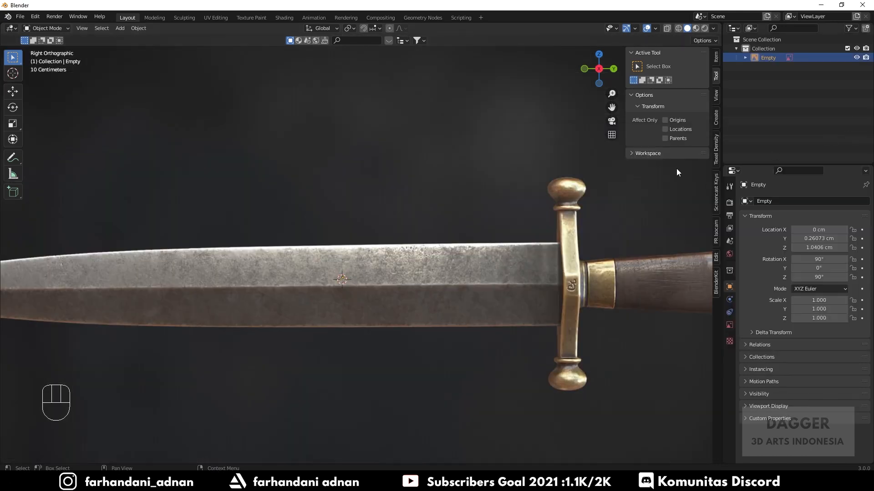
Step: Scale the reference image down to about 0.265 and rotate it 90° so the dagger points straight down
key("s")
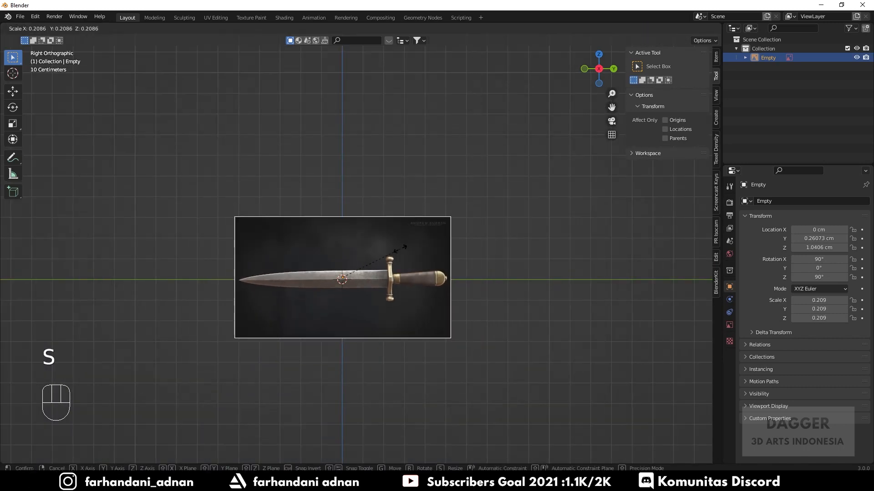
type("r")
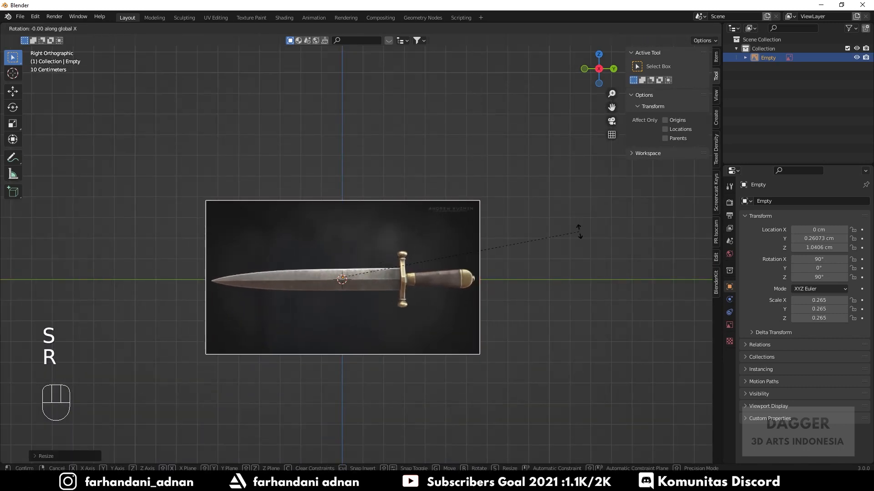
type("90")
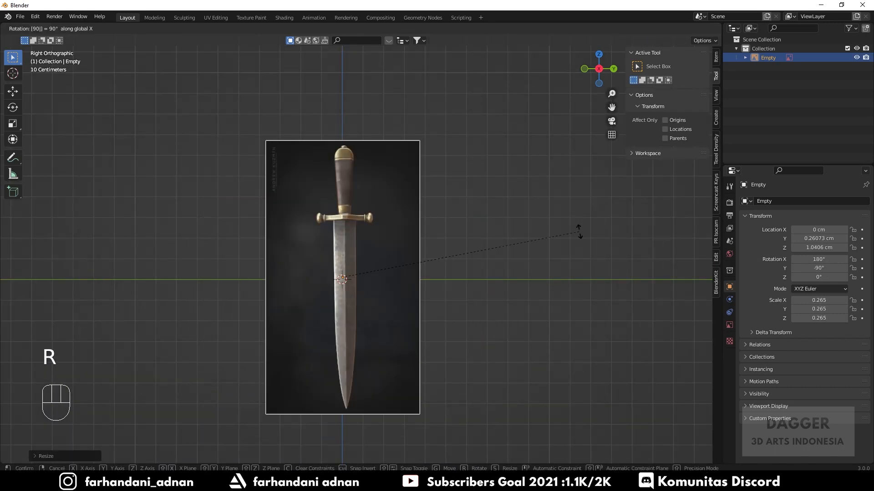
left_click(578, 231)
Step: Apply the scale of the dagger reference image
scroll(360, 257, "up", 4)
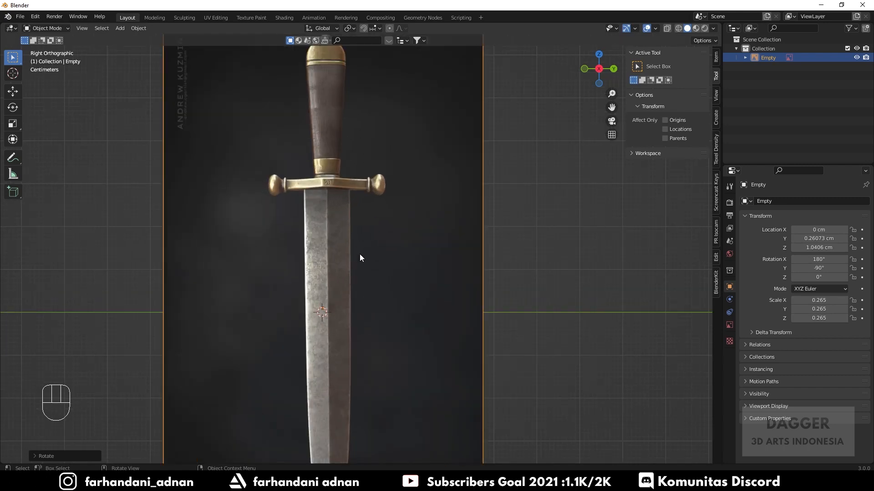
middle_click_drag(367, 247, 396, 276, "shift")
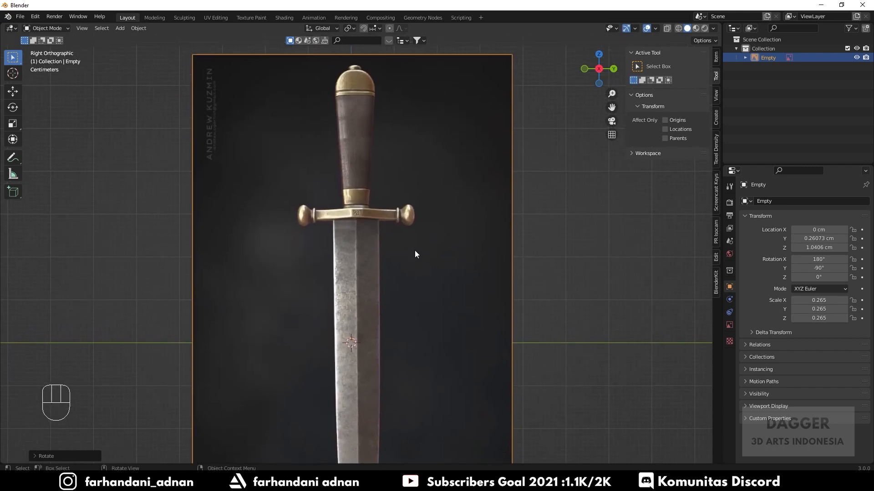
scroll(415, 251, "down", 1)
key("ctrl+a")
left_click(414, 232)
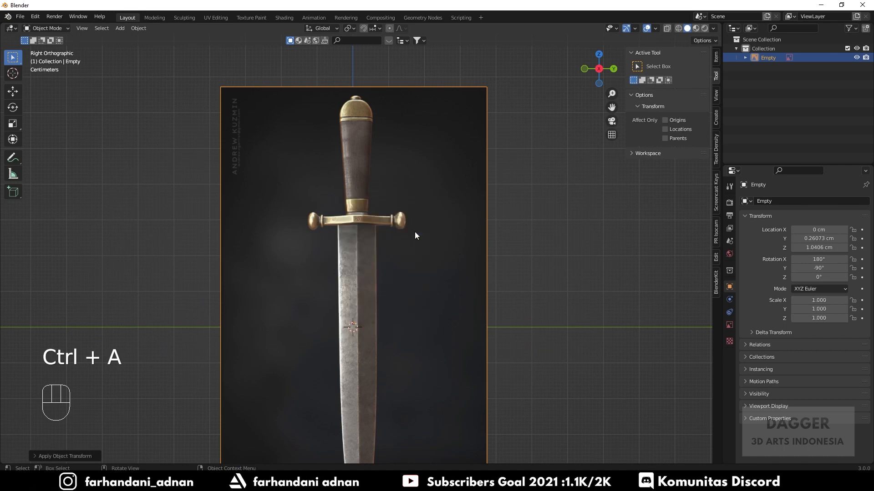
Step: Annotate the dagger's full height with a vertical dimension line beside it and handwrite 30cm next to the line
scroll(415, 235, "down", 3)
mouse_move(340, 220)
middle_mouse_down("shift")
mouse_move(345, 205)
mouse_move(351, 210)
middle_mouse_up("shift")
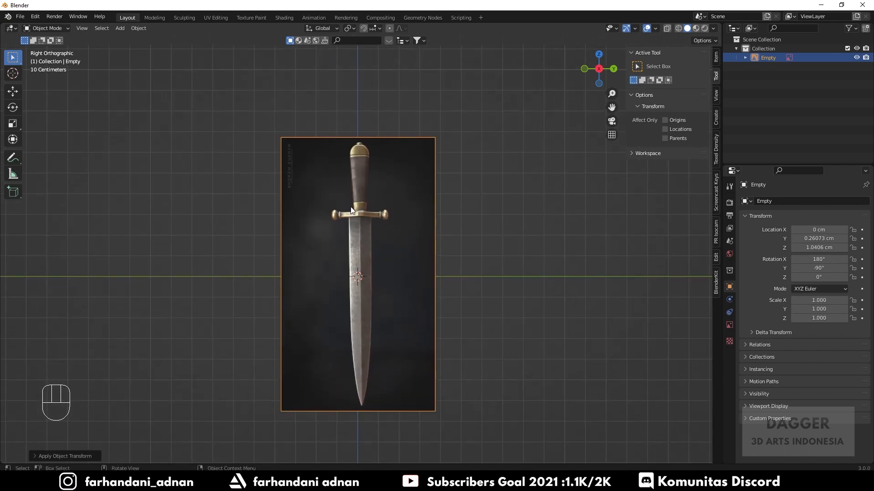
scroll(358, 210, "up", 2)
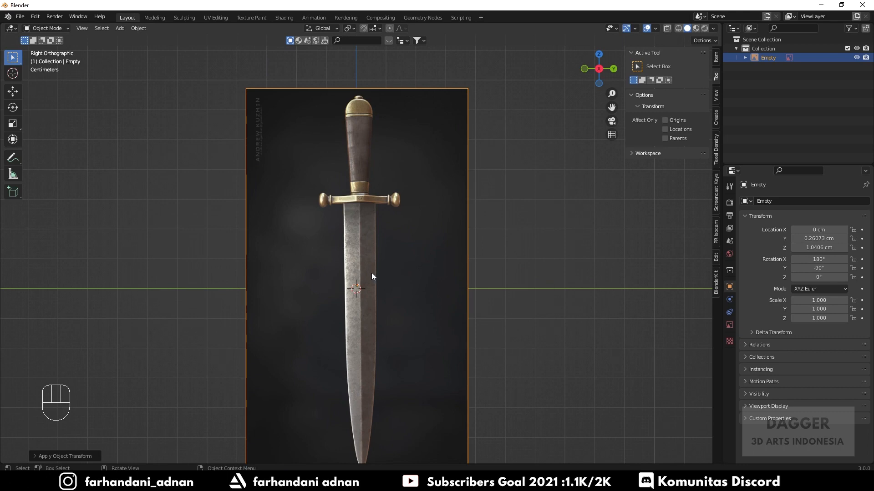
middle_click_drag(371, 276, 375, 235, "shift")
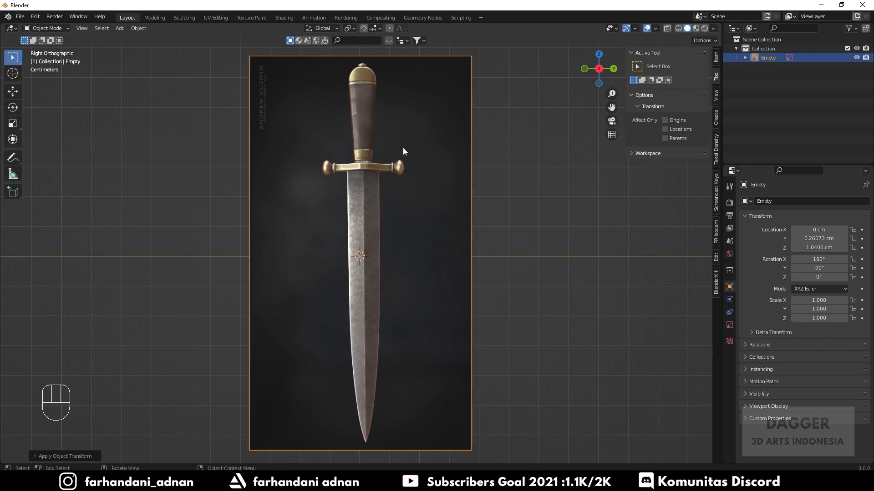
left_click(14, 158)
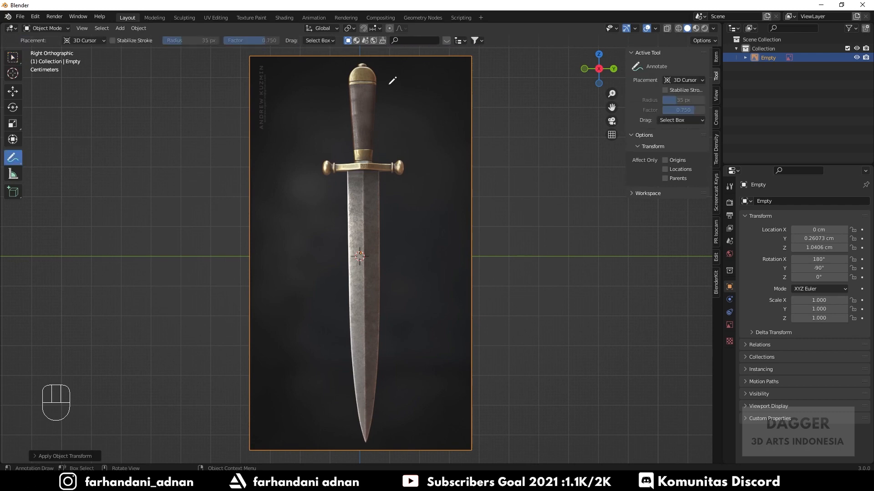
mouse_move(413, 64)
left_mouse_down()
mouse_move(422, 64)
mouse_move(424, 441)
left_mouse_up()
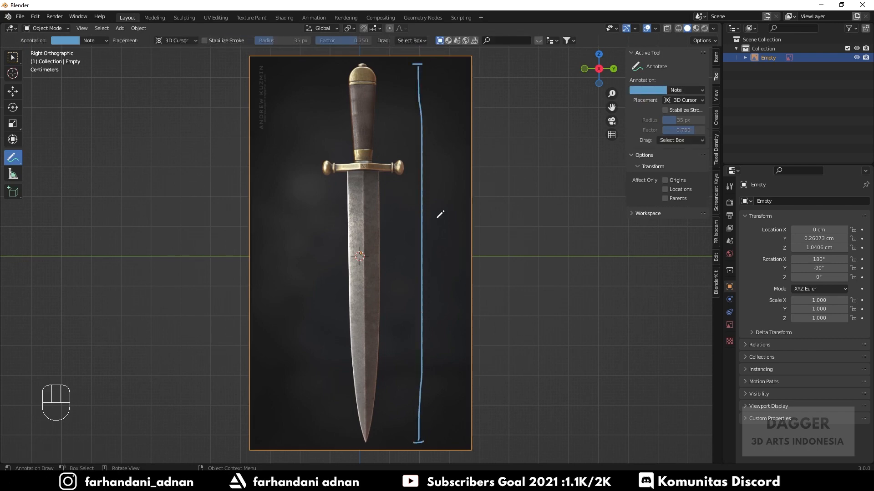
mouse_move(432, 223)
left_mouse_down()
mouse_move(435, 242)
mouse_move(451, 225)
left_mouse_up()
left_click_drag(460, 229, 463, 237)
mouse_move(468, 237)
left_mouse_down()
mouse_move(471, 229)
mouse_move(483, 235)
left_mouse_up()
Step: Annotate a dividing line across the crossguard and a vertical dimension line beside the handle labelled 10
left_click_drag(258, 165, 473, 156)
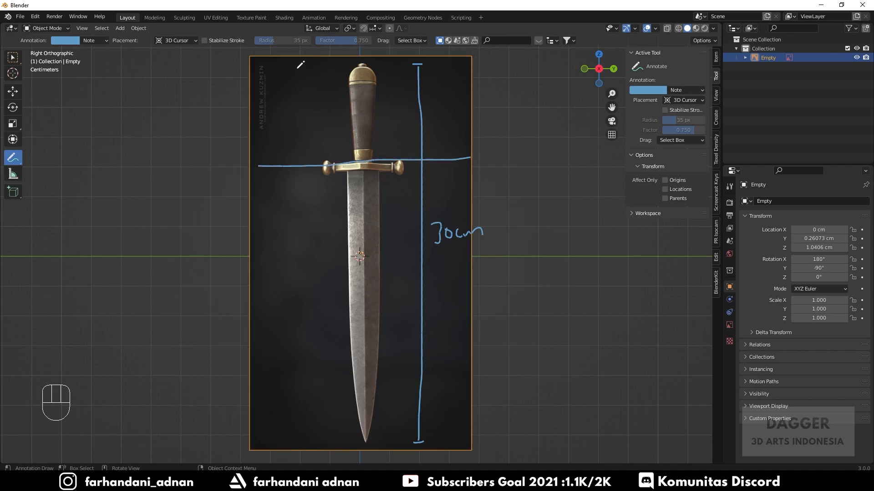
left_click_drag(294, 65, 299, 66)
left_click_drag(299, 68, 302, 154)
mouse_move(281, 116)
left_mouse_down()
mouse_move(281, 129)
mouse_move(288, 119)
left_mouse_up()
Step: Outline the crossguard with an annotation box and draw a vertical dimension line along the blade with a handwritten length
mouse_move(318, 160)
left_mouse_down()
mouse_move(319, 179)
mouse_move(410, 180)
mouse_move(411, 142)
mouse_move(330, 147)
left_mouse_up()
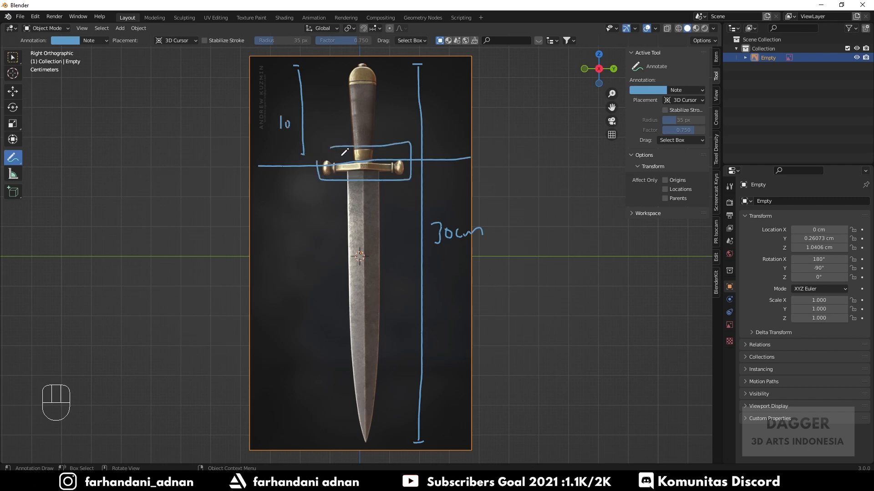
left_click_drag(321, 189, 325, 433)
mouse_move(276, 273)
left_mouse_down()
mouse_move(297, 274)
mouse_move(292, 267)
mouse_move(309, 257)
mouse_move(297, 265)
left_mouse_up()
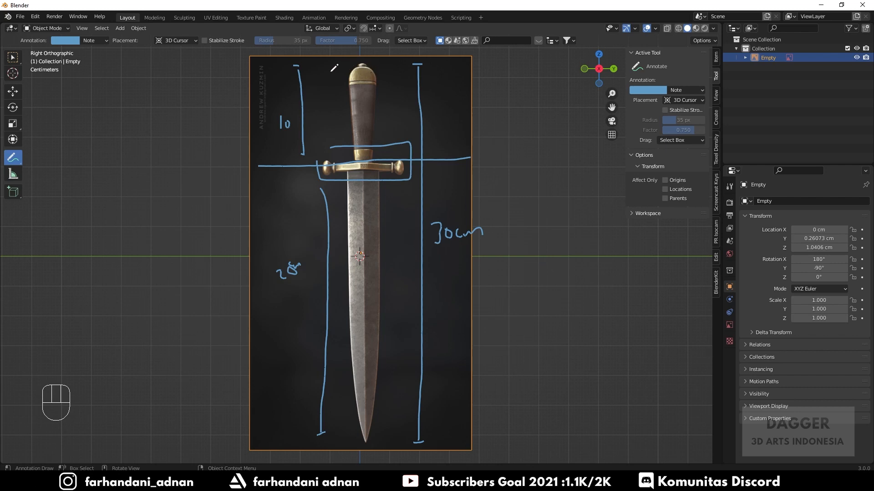
Step: Handwrite 2-3 between the handle's dimension line and the dagger's pommel
mouse_move(331, 72)
left_mouse_down()
mouse_move(332, 87)
mouse_move(315, 87)
mouse_move(319, 94)
mouse_move(325, 84)
left_mouse_up()
scroll(400, 74, "up", 1)
middle_click_drag(399, 50, 399, 157, "shift")
scroll(399, 158, "up", 3)
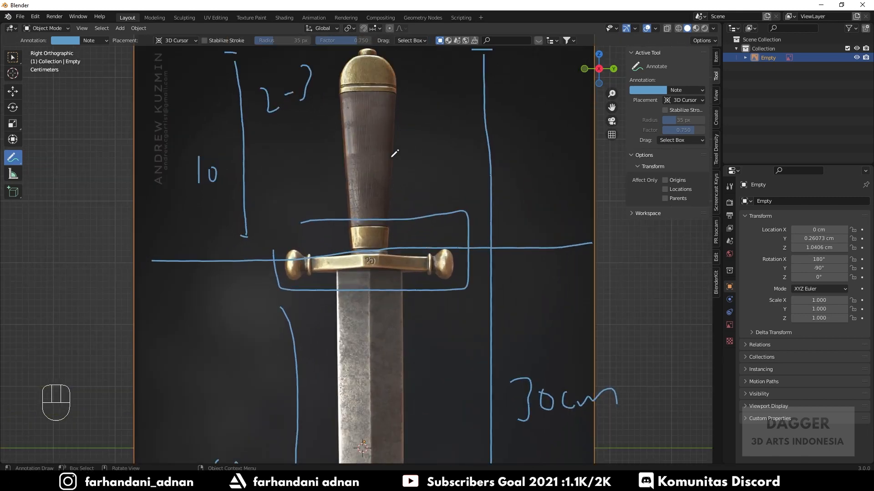
Step: Annotate the handle with an arrow to the grip, tick marks on the brass pommel and collar, and a mark beside the arrow
middle_click_drag(409, 112, 402, 173, "shift")
mouse_move(427, 111)
left_mouse_down()
mouse_move(373, 187)
mouse_move(396, 204)
left_mouse_up()
mouse_move(372, 135)
left_mouse_down()
mouse_move(394, 122)
mouse_move(382, 153)
mouse_move(394, 139)
left_mouse_up()
left_click_drag(372, 293, 397, 282)
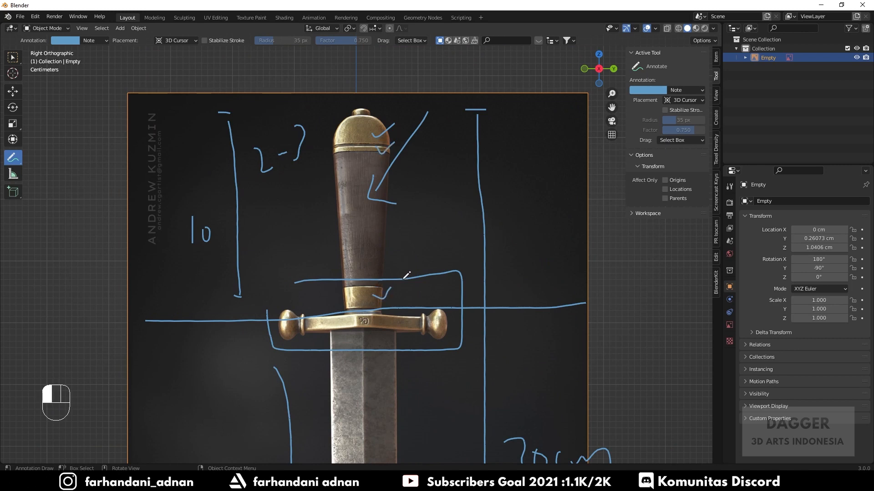
middle_click_drag(435, 239, 444, 181, "shift")
left_click_drag(417, 111, 432, 123)
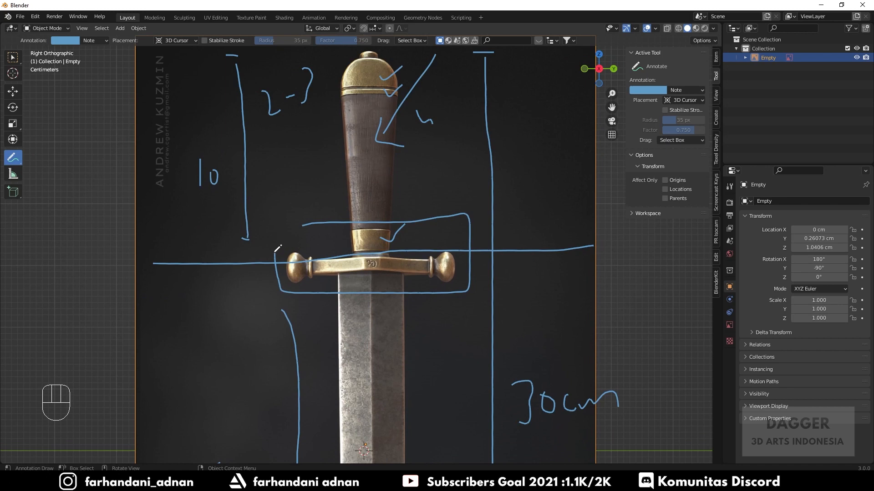
Step: Close the annotation box around the crossguard with a line along its upper side
left_click_drag(273, 253, 453, 243)
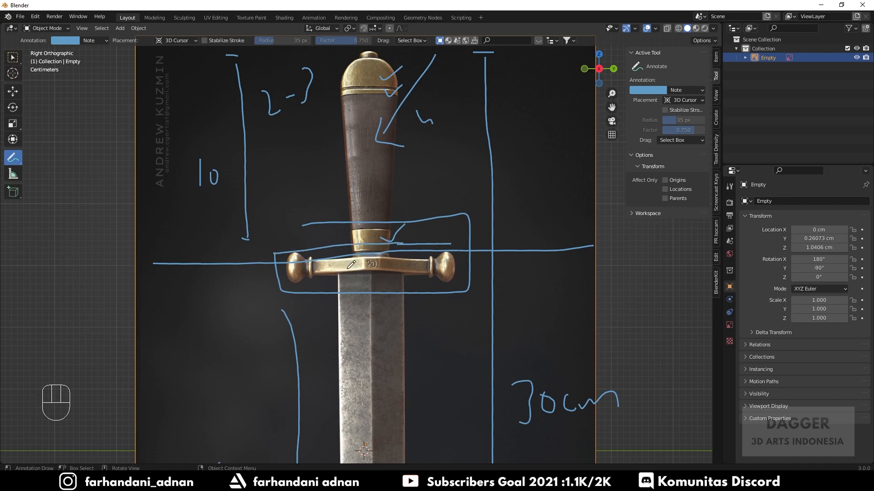
middle_click_drag(426, 303, 421, 177, "shift")
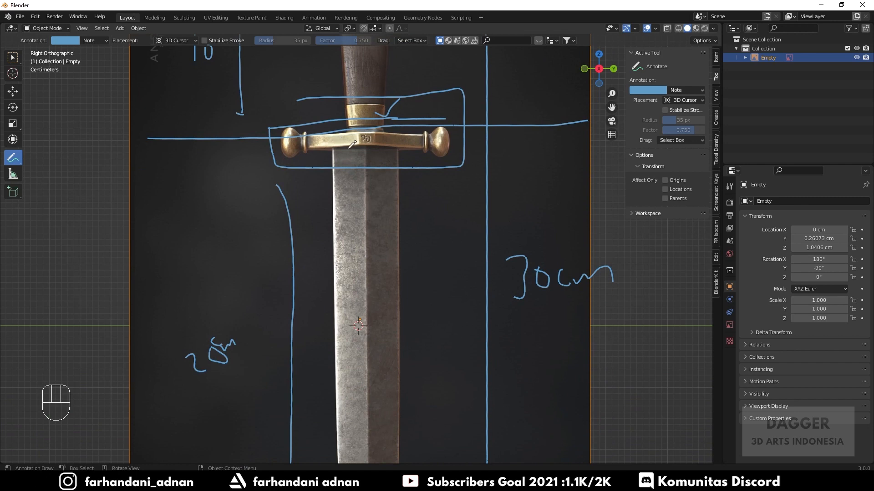
scroll(351, 144, "down", 3)
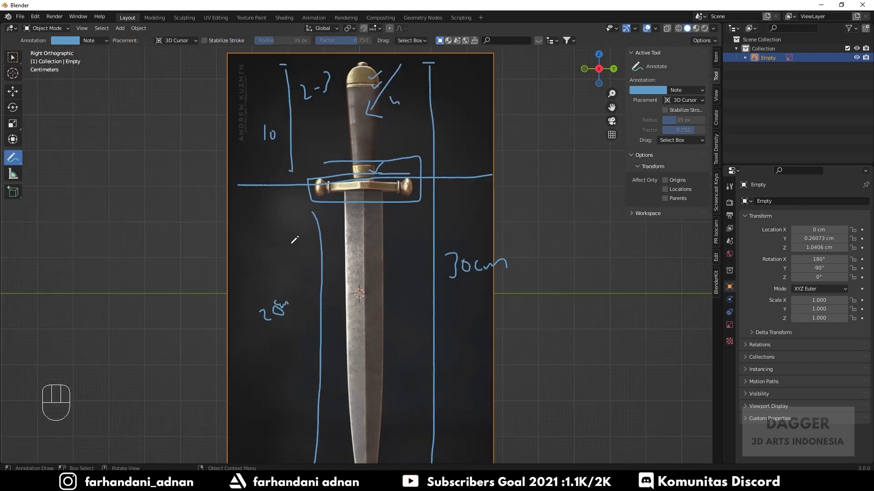
mouse_move(296, 238)
left_mouse_down()
mouse_move(363, 273)
mouse_move(363, 281)
left_mouse_up()
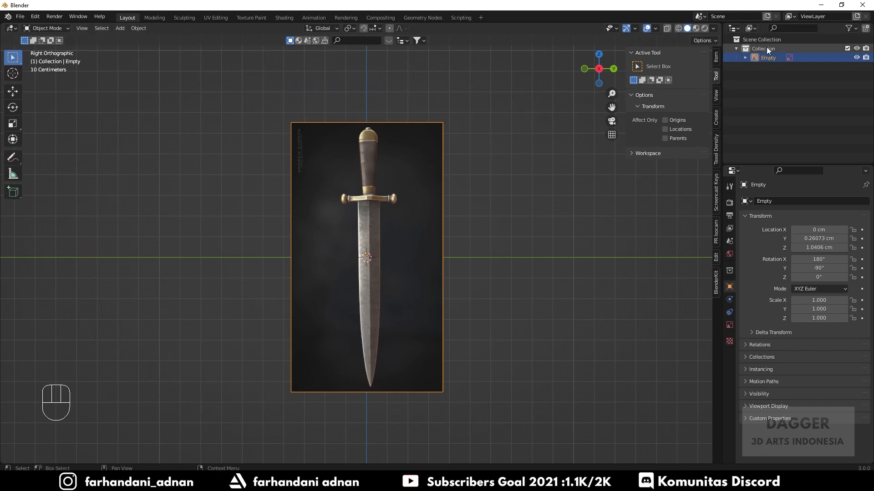
Step: Rename the scene's existing collection as Referensi
left_click(763, 49)
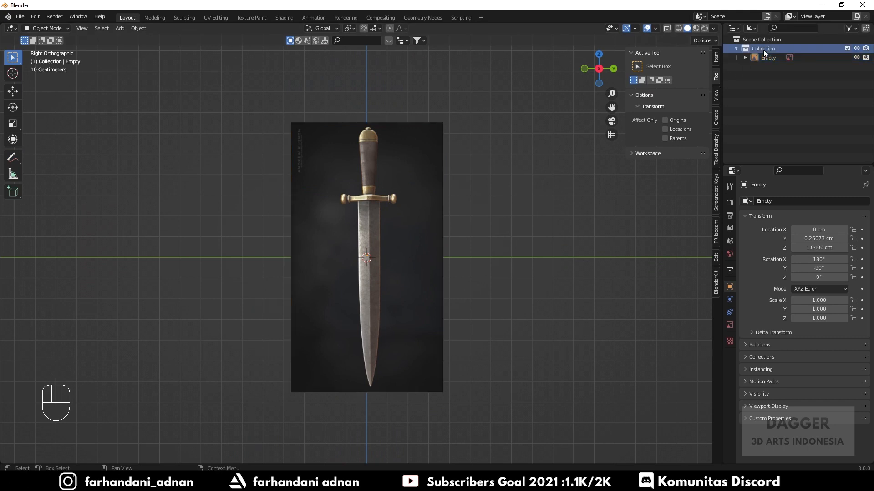
double_click(763, 50)
type("Re")
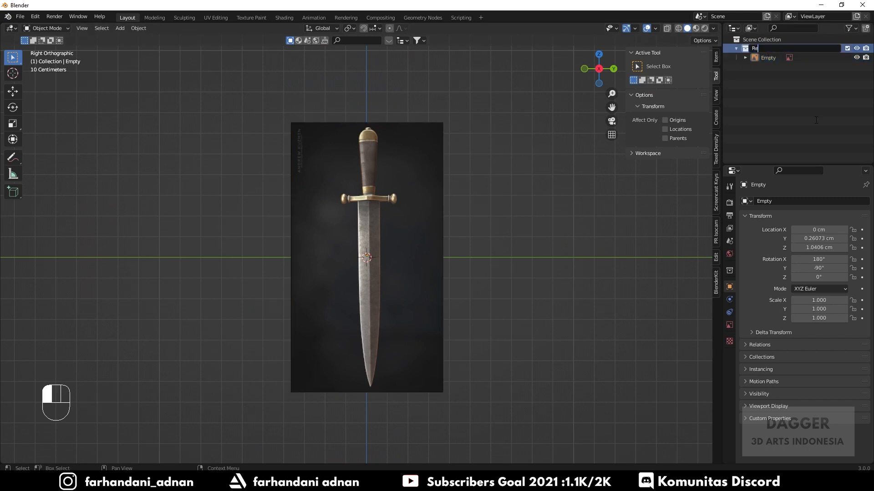
type("ferensi")
left_click(815, 119)
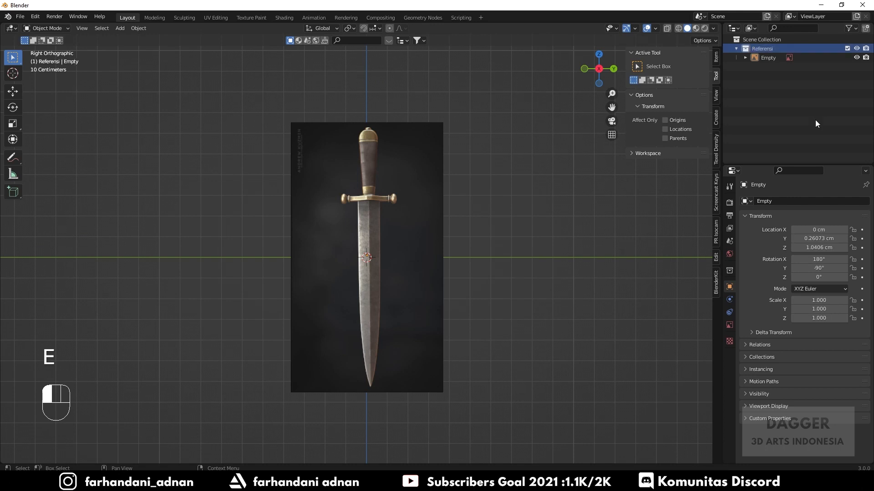
Step: Rename the reference image empty as Ref_dagger
double_click(764, 57)
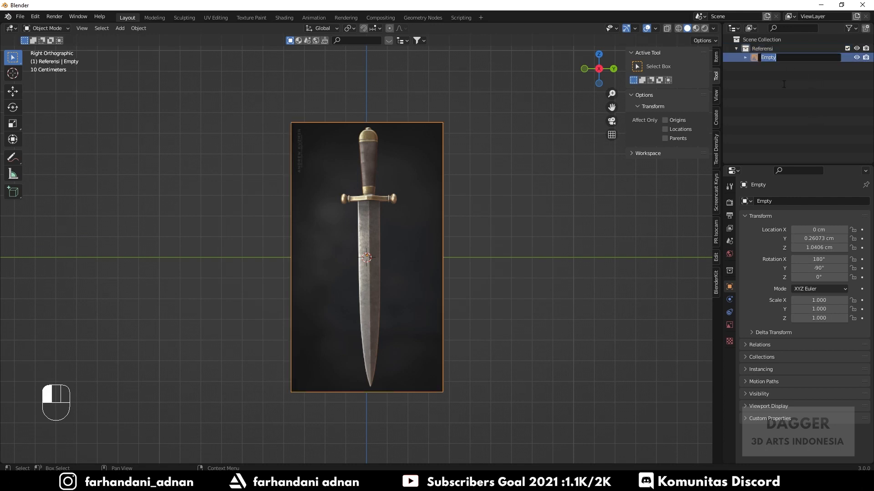
type("Ref_dr")
type("gger")
left_click(783, 83)
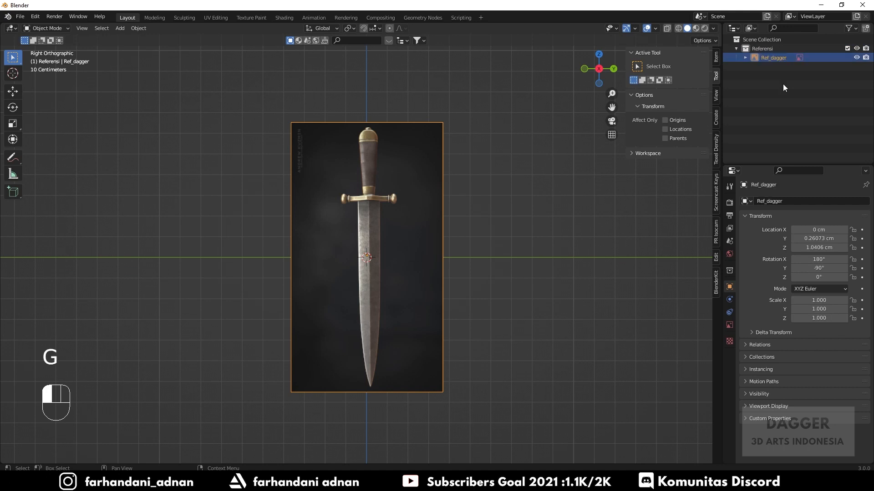
Step: Create a new collection alongside Referensi and name it Dagger
right_click(783, 84)
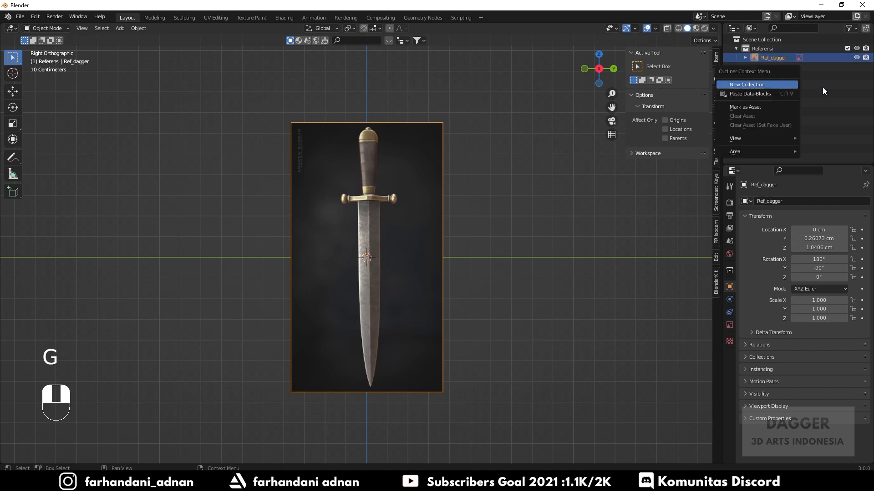
left_click(796, 85)
right_click(777, 83)
left_click(777, 84)
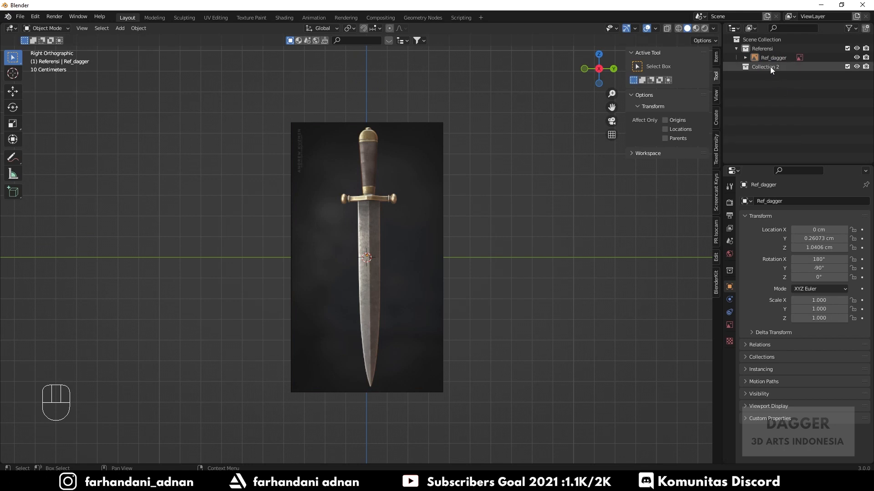
double_click(770, 67)
type("Dagger")
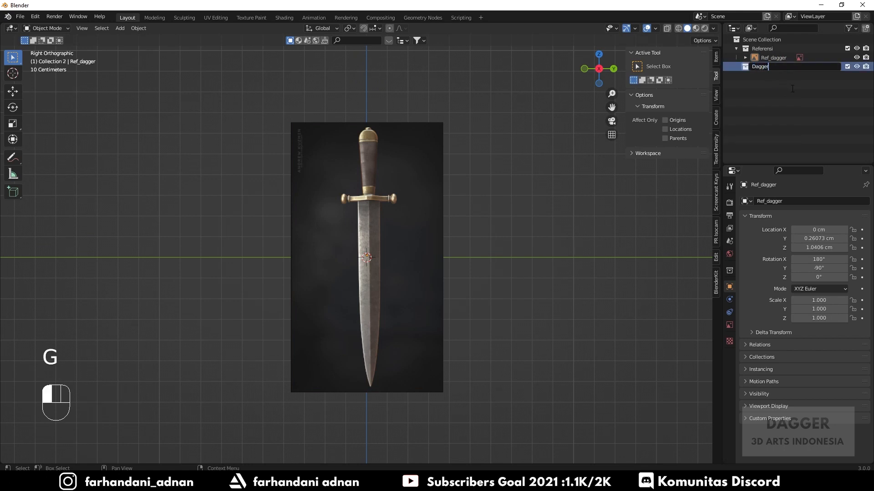
key("Return")
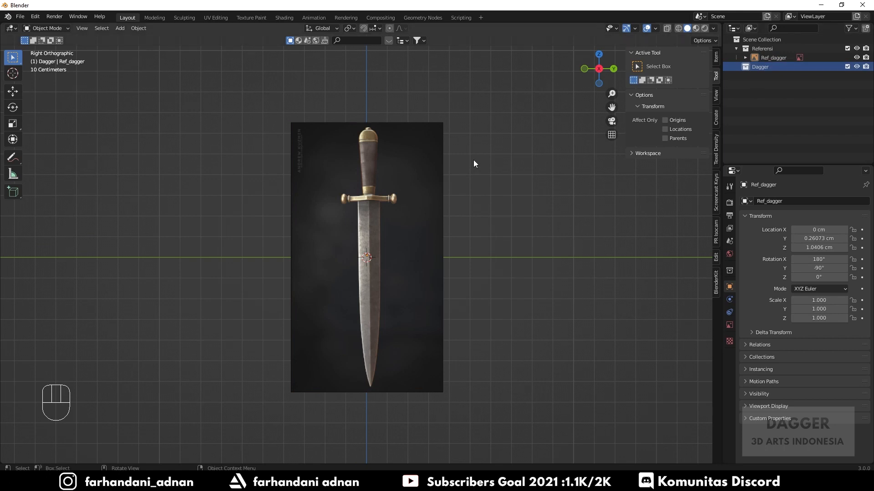
Step: Hide the viewport sidebar and add a mesh plane to the Dagger collection
left_click(715, 58)
key("n")
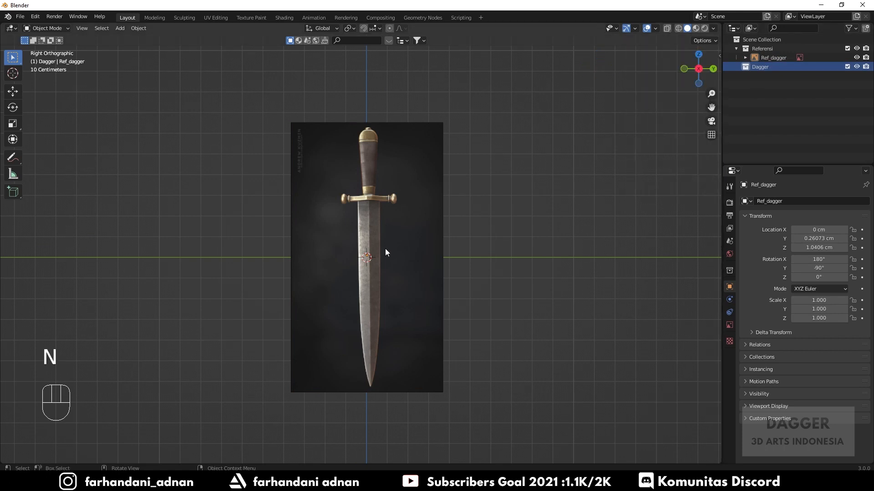
scroll(386, 250, "up", 4)
middle_click_drag(411, 228, 388, 255, "shift")
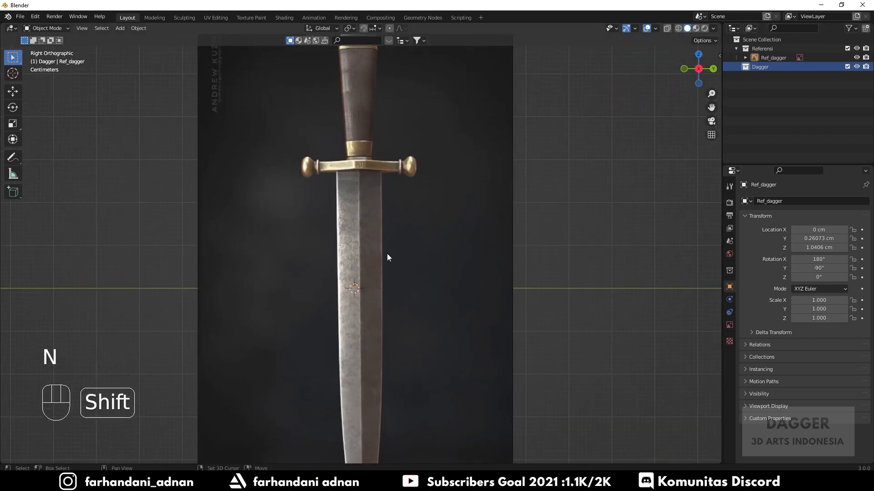
key("shift+a")
mouse_move(411, 233)
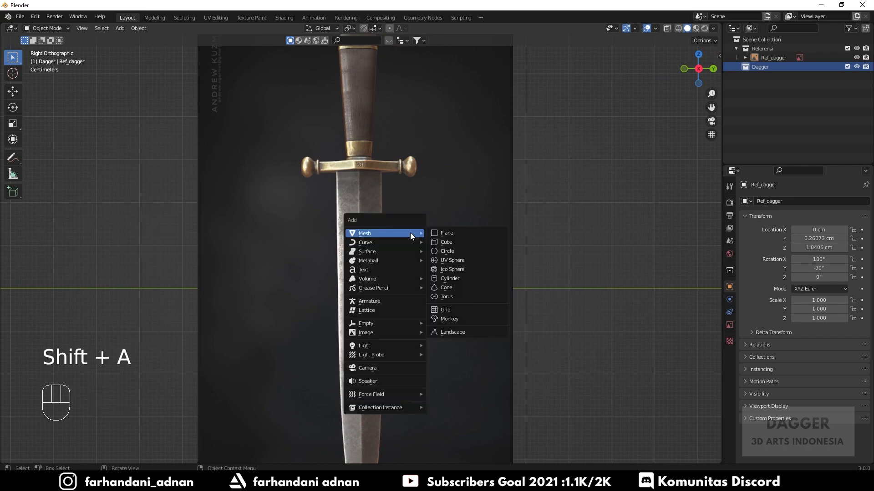
left_click(442, 233)
scroll(442, 232, "down", 4)
Step: Rotate the new plane 90° about the global Y axis
key("r")
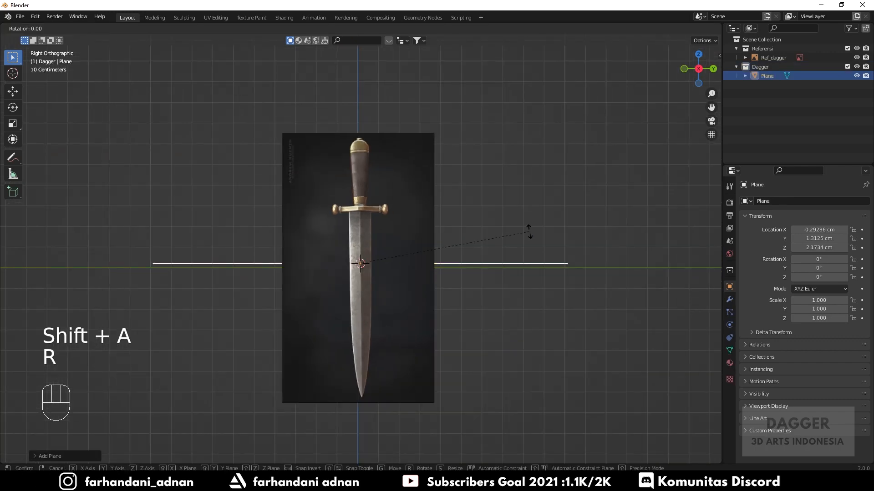
type("y")
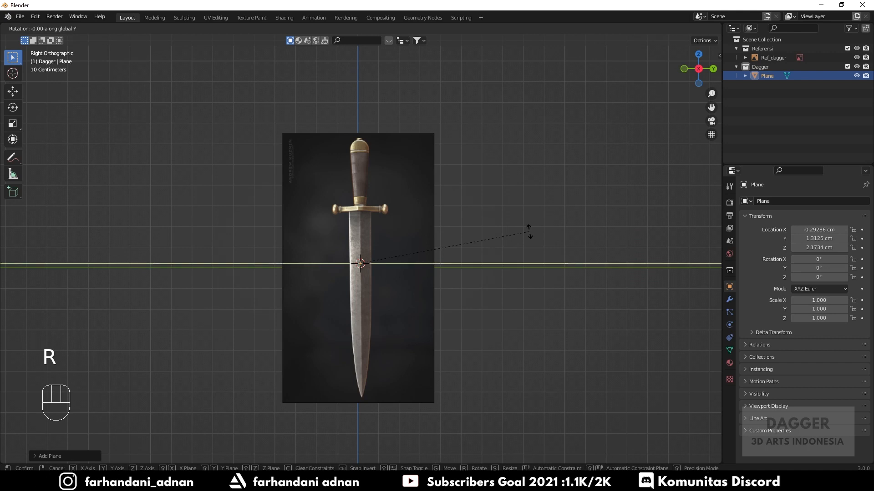
type("90")
key("Return")
Step: Set the plane's X and Y dimensions to 30 cm in the viewport sidebar
scroll(528, 236, "down", 2)
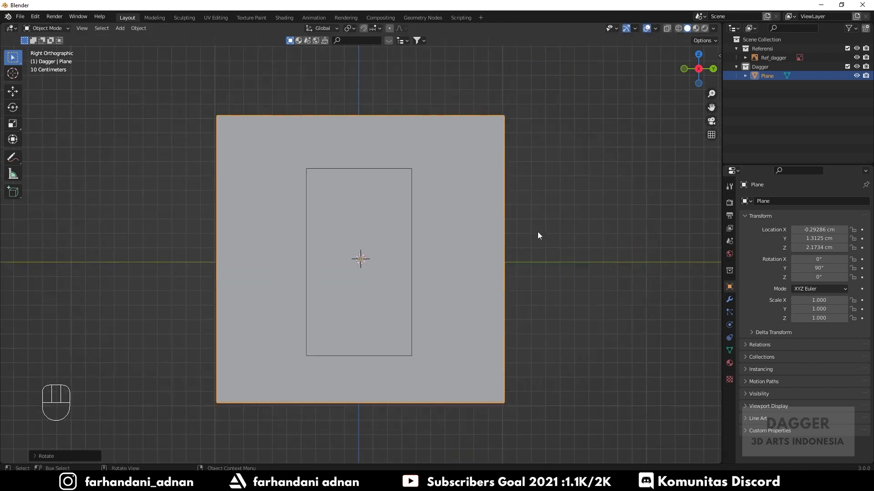
scroll(537, 236, "up", 3)
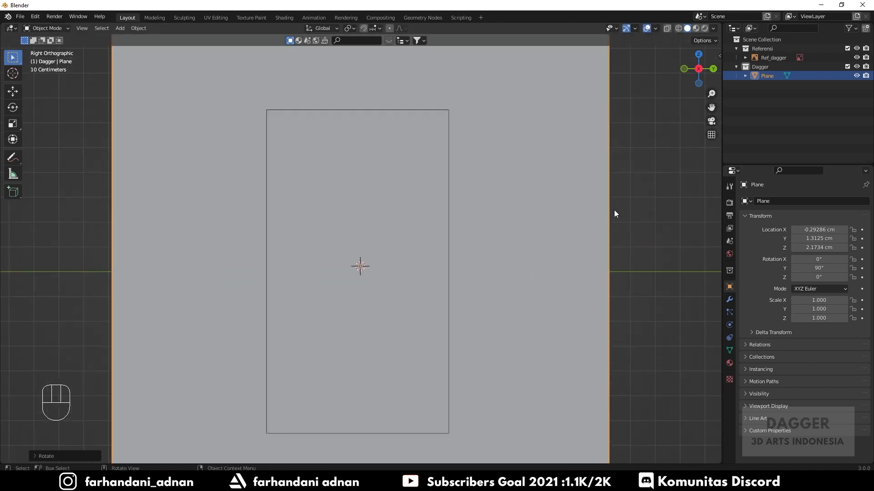
key("n")
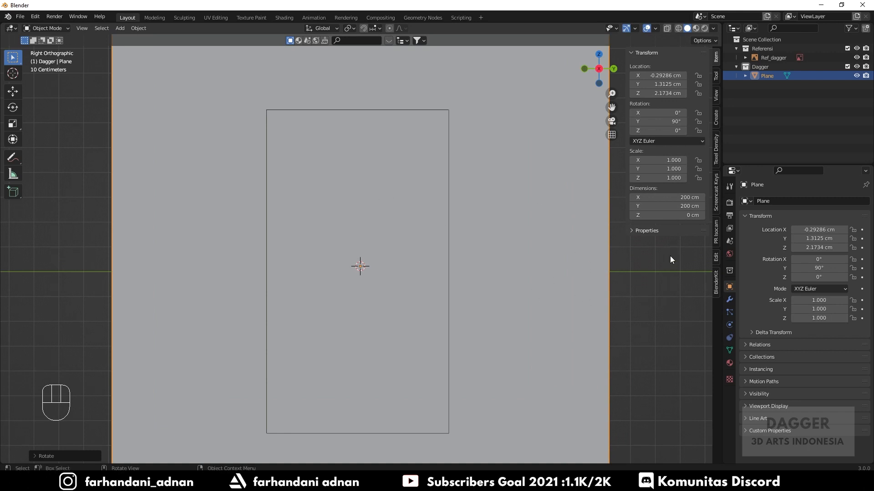
left_click_drag(660, 196, 660, 206)
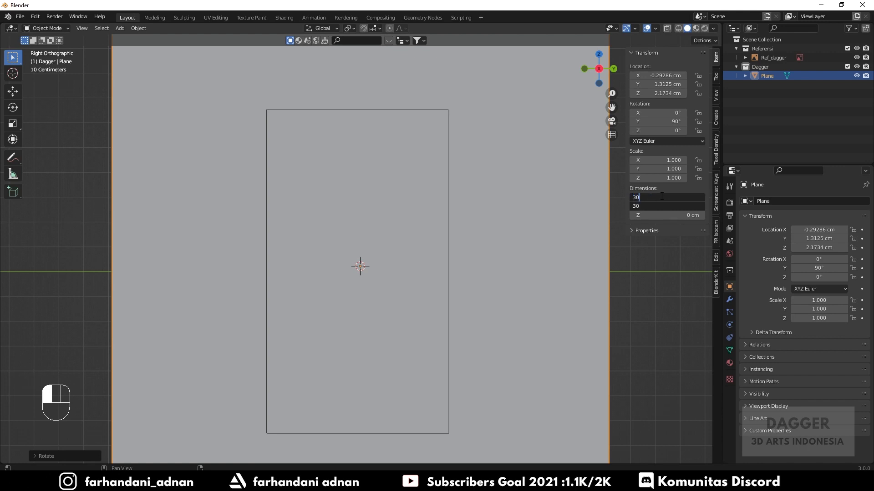
key("Return")
Step: Scale the dagger reference image down to about 0.245 and move it along Z to align its upper edge with the plane's
scroll(395, 283, "up", 4)
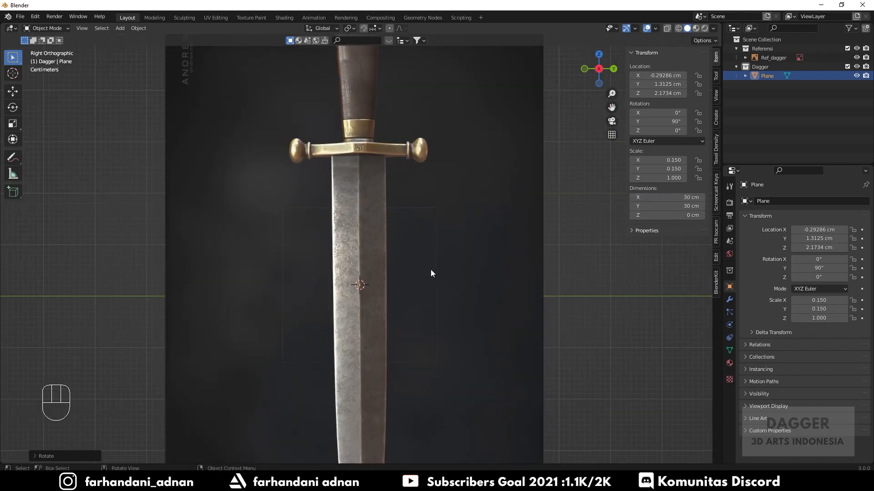
scroll(431, 269, "down", 2)
left_click(467, 252)
key("s")
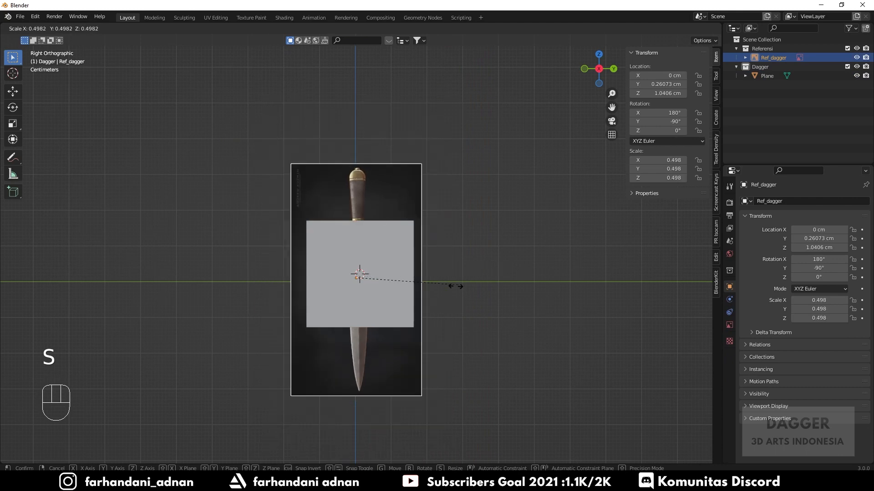
left_click(400, 302)
scroll(400, 303, "up", 4)
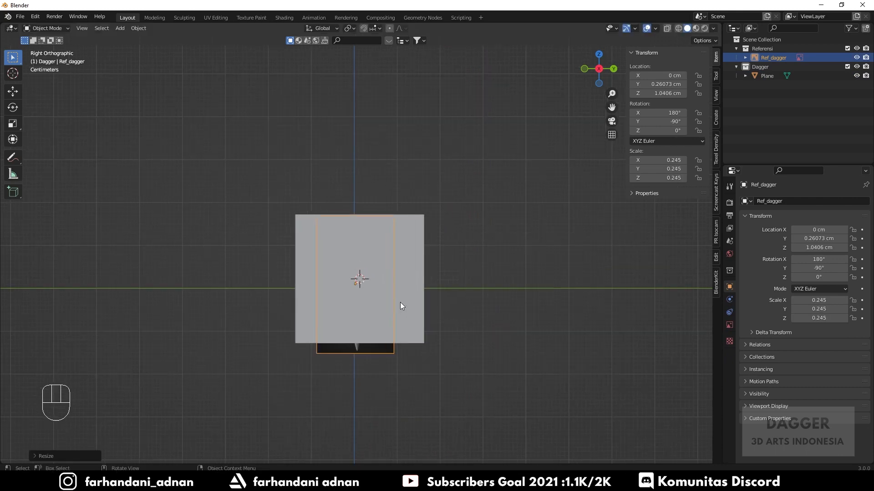
key("g")
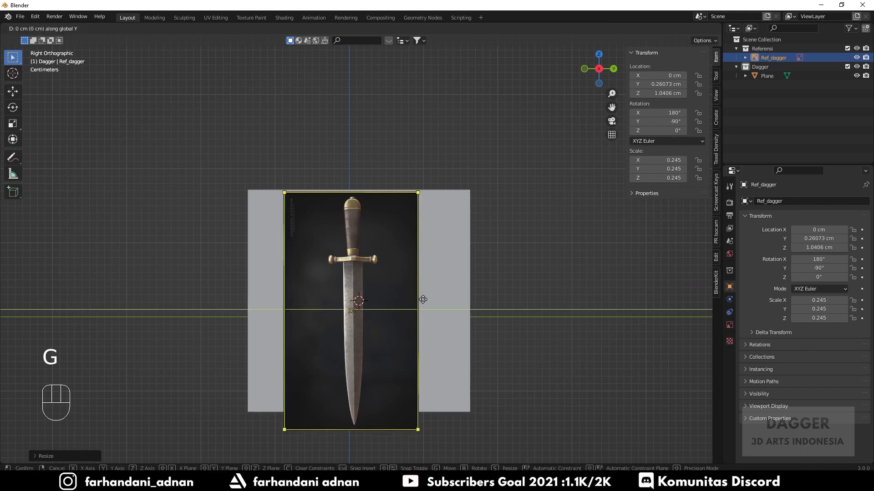
key("z")
left_click(489, 261)
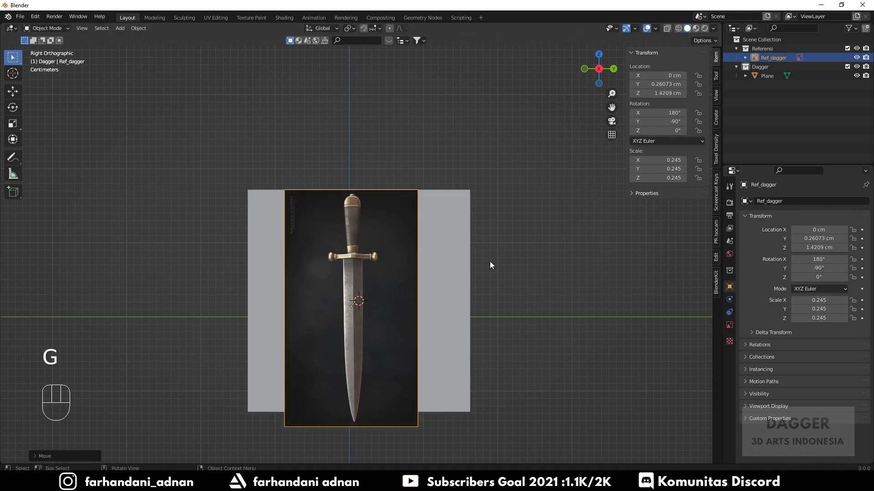
Step: Refine the reference image's scale to about 0.231 and its Z position to about 2.36 cm to match the plane's height
key("s")
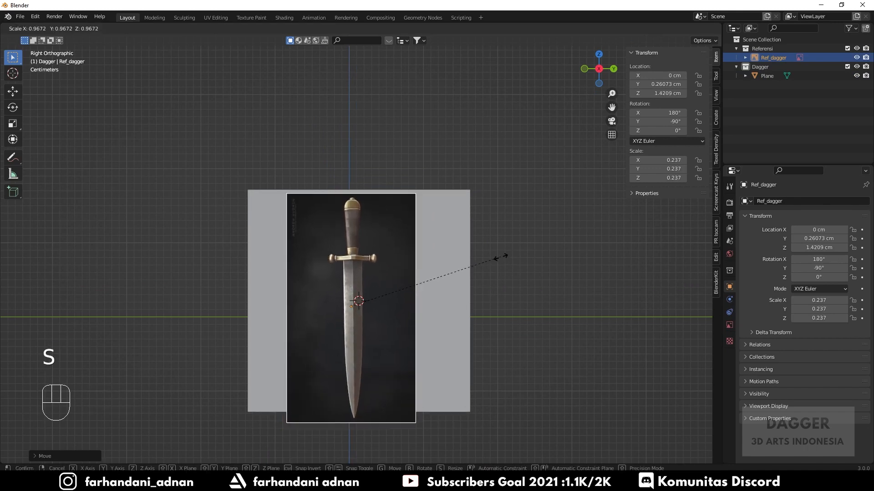
left_click(430, 273)
key("g")
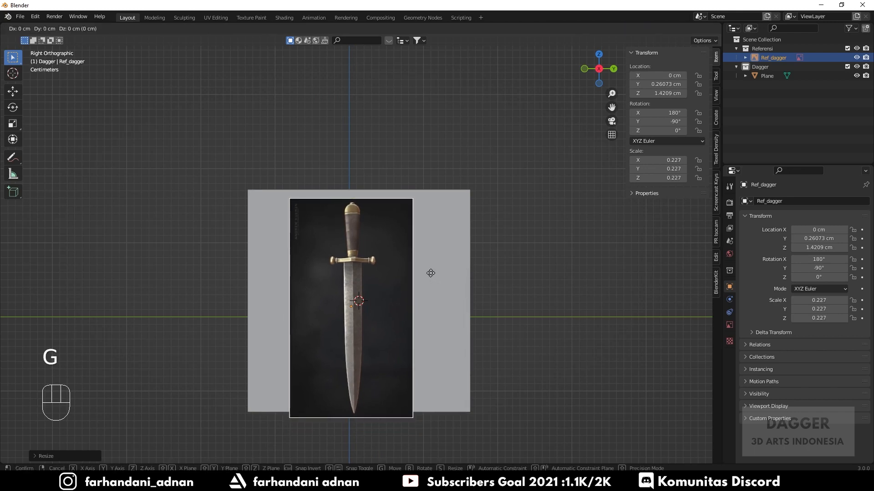
key("z")
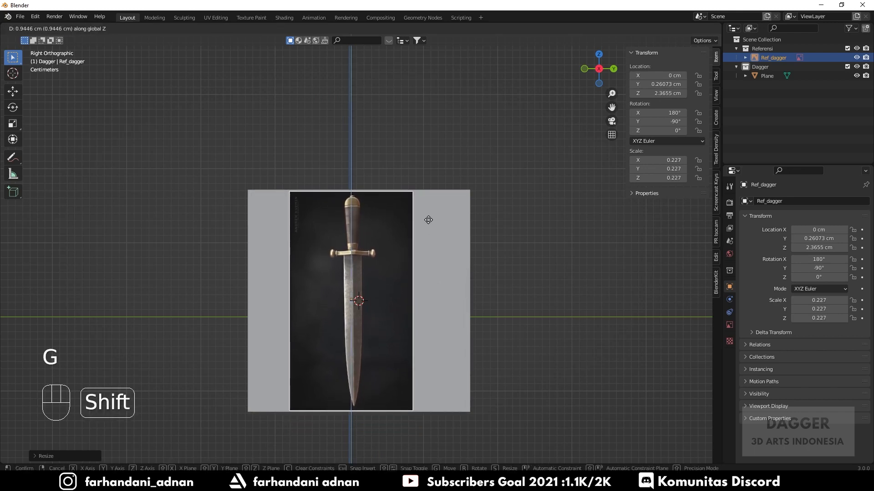
left_click(465, 242)
key("s")
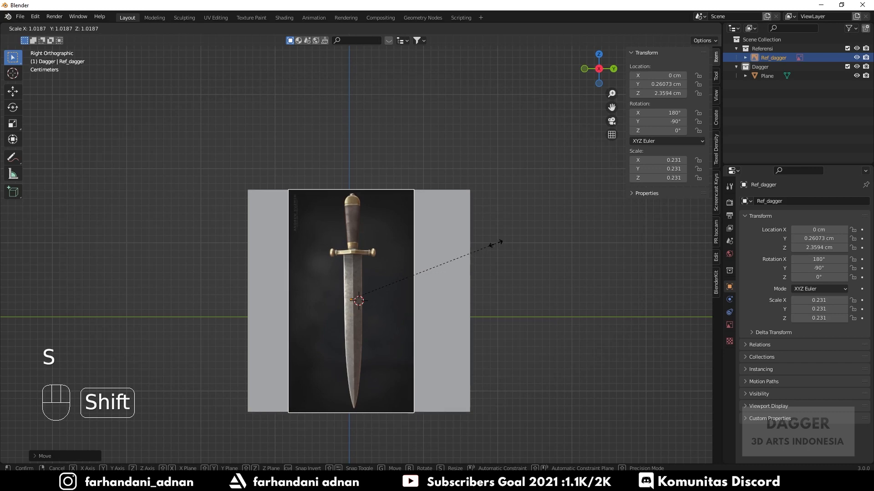
left_click(509, 237)
Step: Apply the scale of the resized reference image and select the 30 cm plane
key("ctrl+a")
left_click(531, 228)
left_click(461, 245)
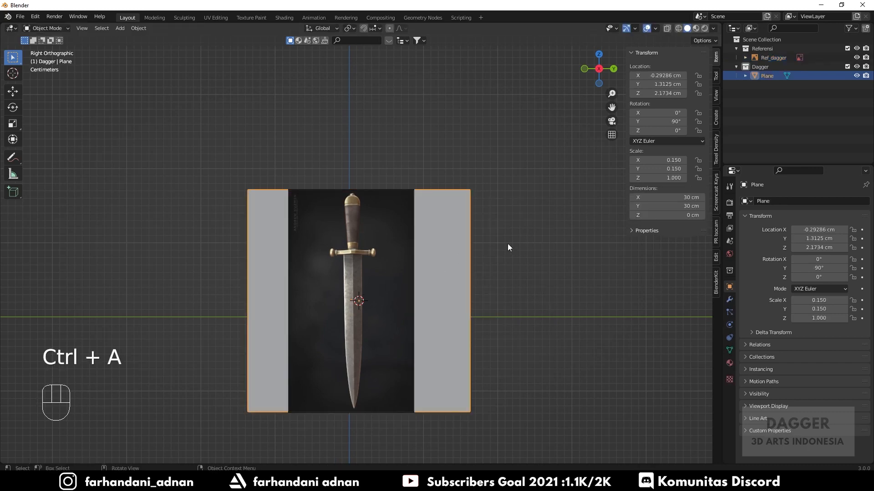
Step: Delete the 30 cm plane and make the Dagger collection active
key("x")
left_click(508, 245)
scroll(416, 274, "up", 8)
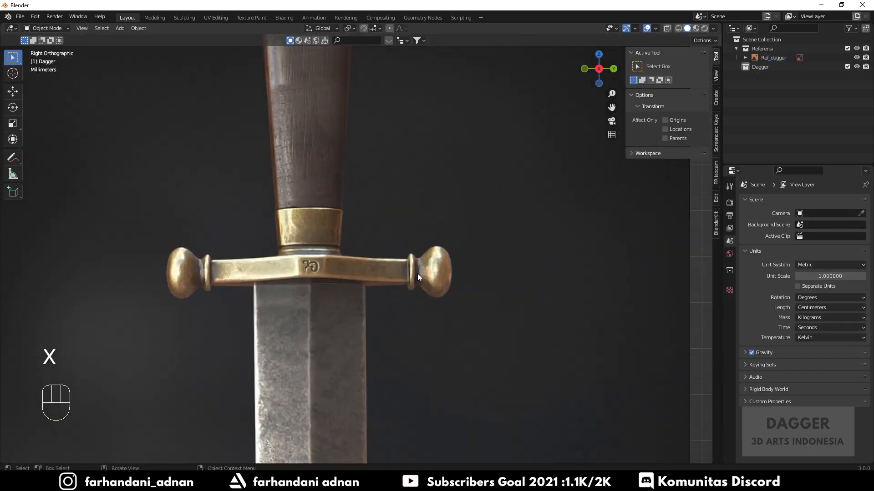
middle_click_drag(417, 274, 448, 301, "shift")
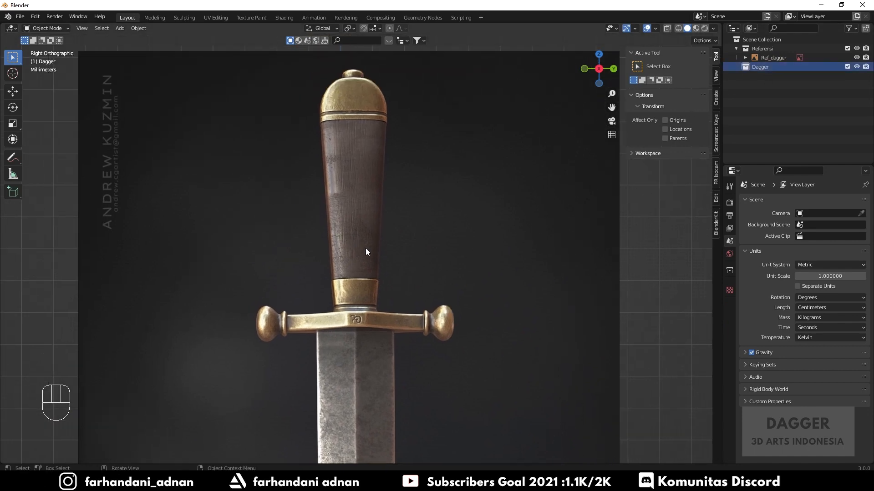
Step: Place the 3D cursor on the brass collar at the grip's lower end and add a cube there
scroll(357, 311, "up", 3)
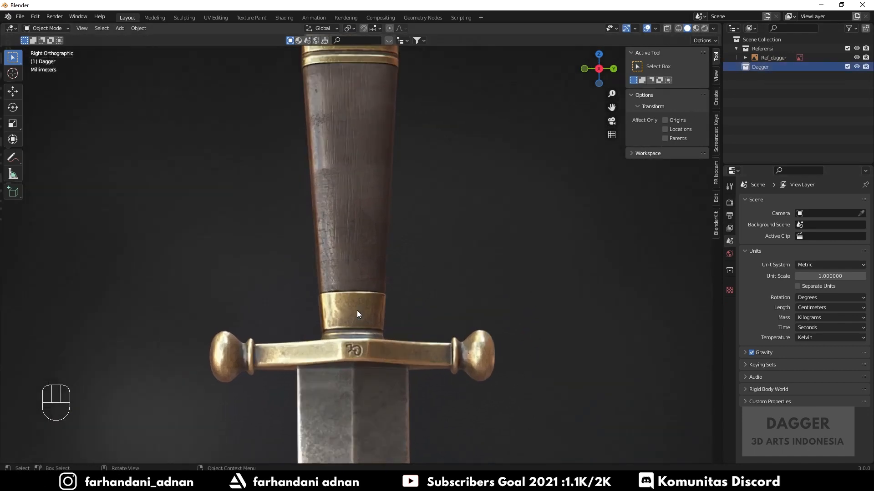
scroll(356, 311, "down", 1)
right_click(354, 320, "shift")
key("shift+a")
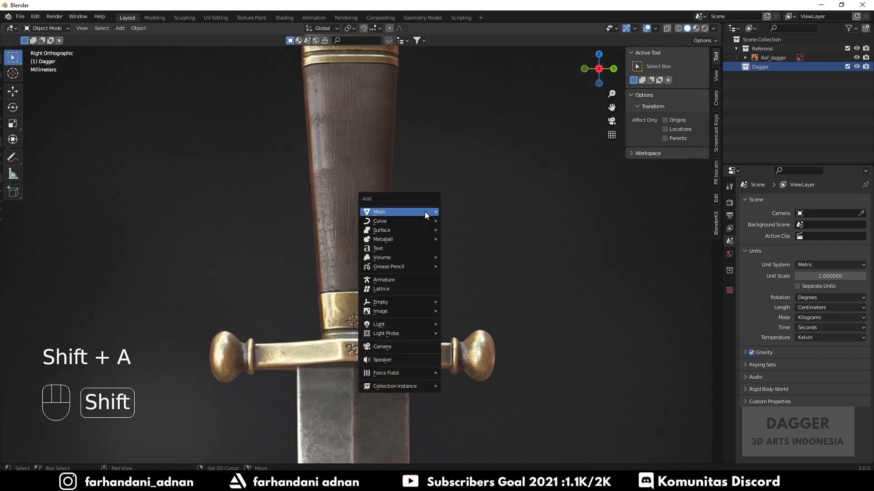
mouse_move(425, 212)
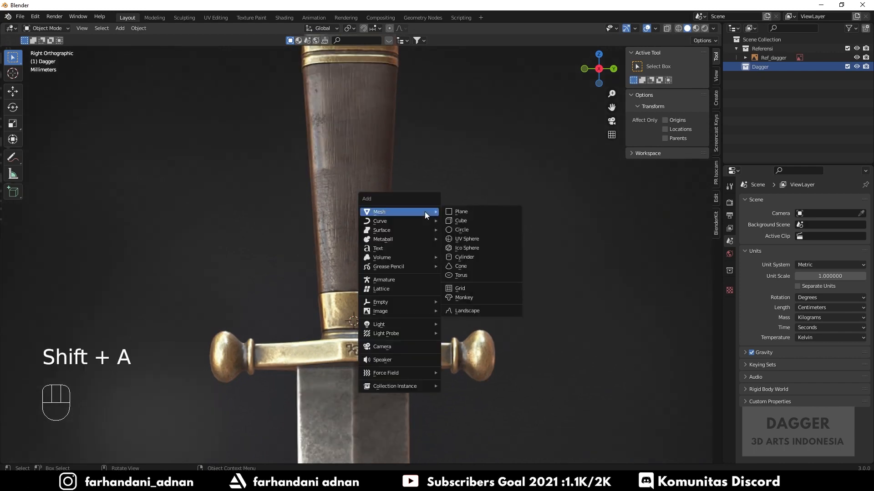
left_click(474, 220)
Step: Scale the new cube down to about 1.35 cm per side, roughly the brass collar's width
key("s")
left_click(375, 313)
key("s")
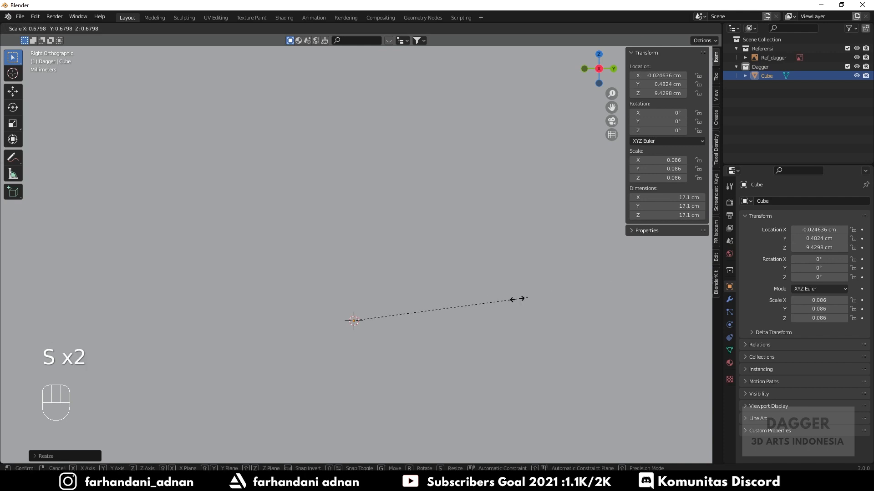
left_click(372, 335)
key("s")
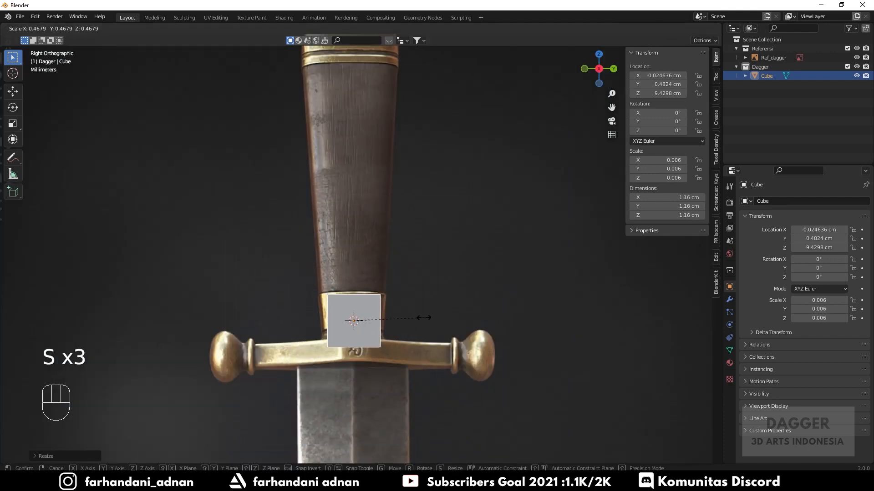
left_click(432, 316)
Step: Switch the viewport to wireframe shading to see the reference image through the cube
middle_click_drag(440, 313, 434, 278, "shift")
scroll(409, 284, "up", 4)
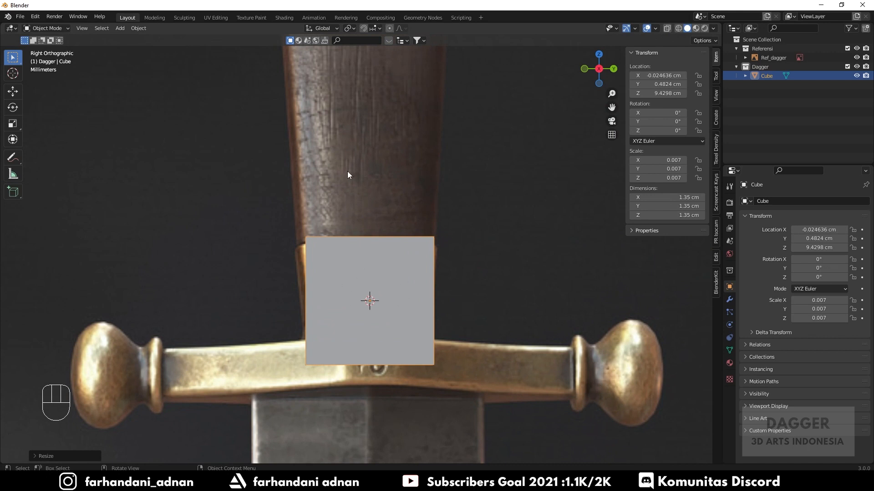
scroll(483, 266, "down", 1)
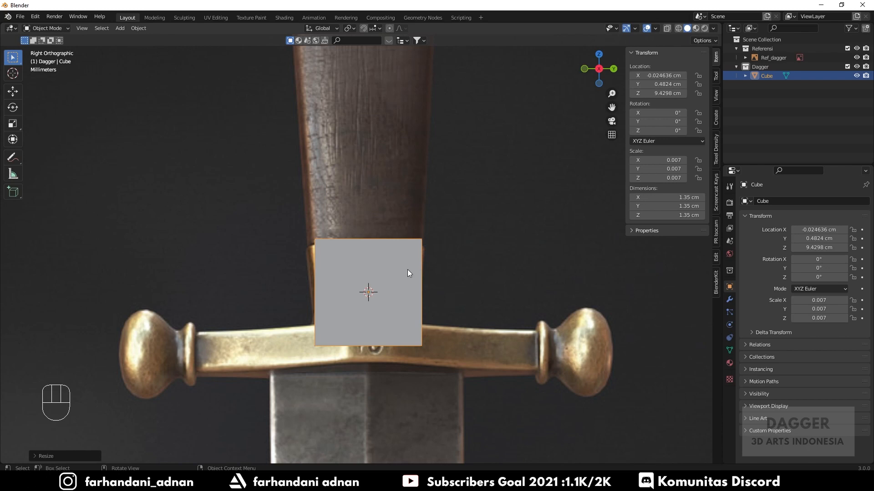
key("z")
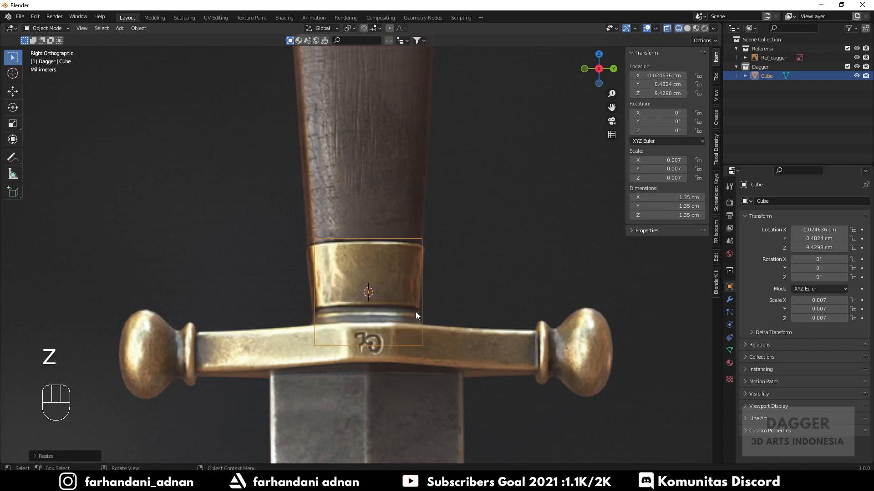
Step: Examine the grip, brass collar and crossguard in the reference image around the cube's outline
scroll(415, 313, "up", 3)
scroll(446, 289, "down", 2)
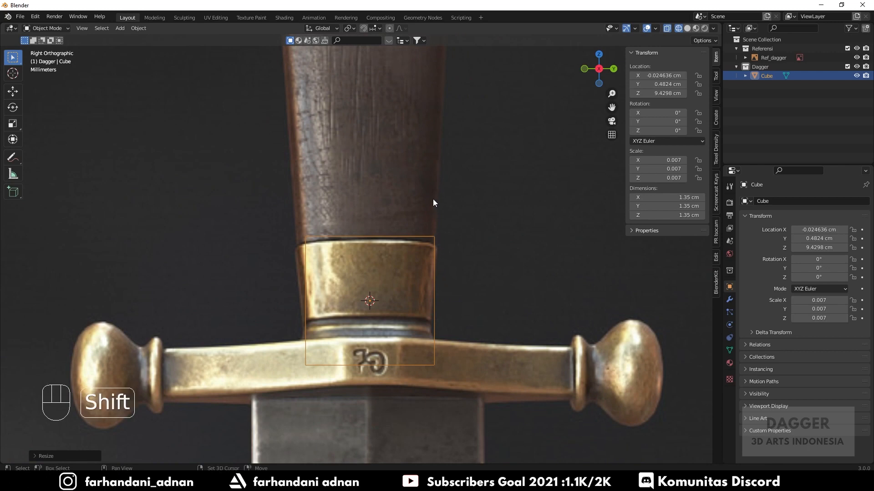
mouse_move(433, 198)
middle_mouse_down("shift")
mouse_move(432, 285)
mouse_move(427, 209)
middle_mouse_up("shift")
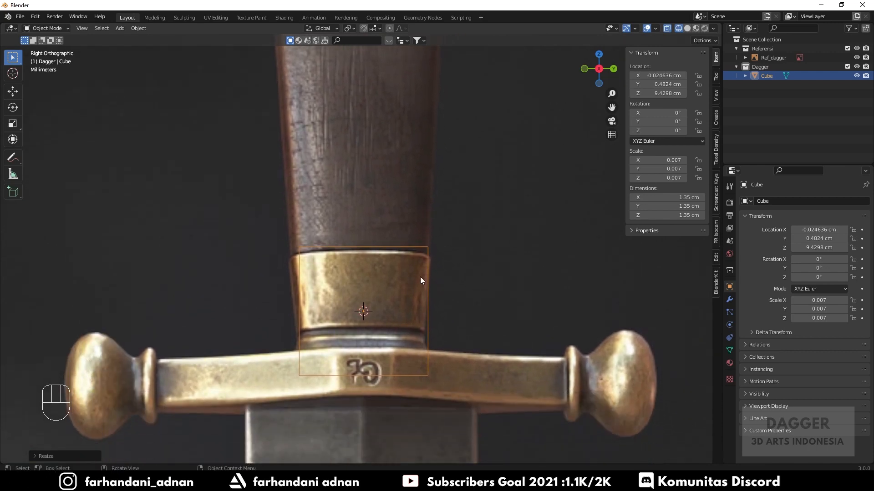
scroll(419, 277, "down", 2)
middle_click_drag(426, 126, 426, 213, "shift")
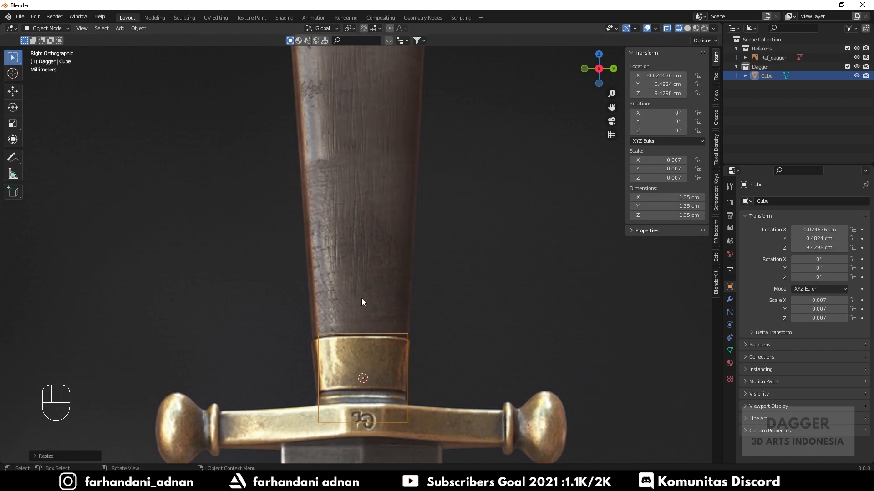
middle_click_drag(455, 323, 454, 251, "shift")
scroll(382, 327, "up", 2)
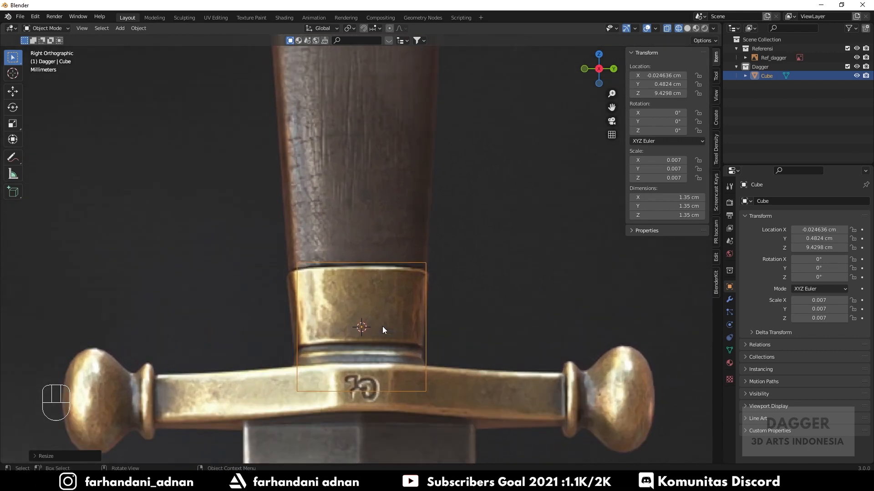
middle_click_drag(482, 307, 478, 266, "shift")
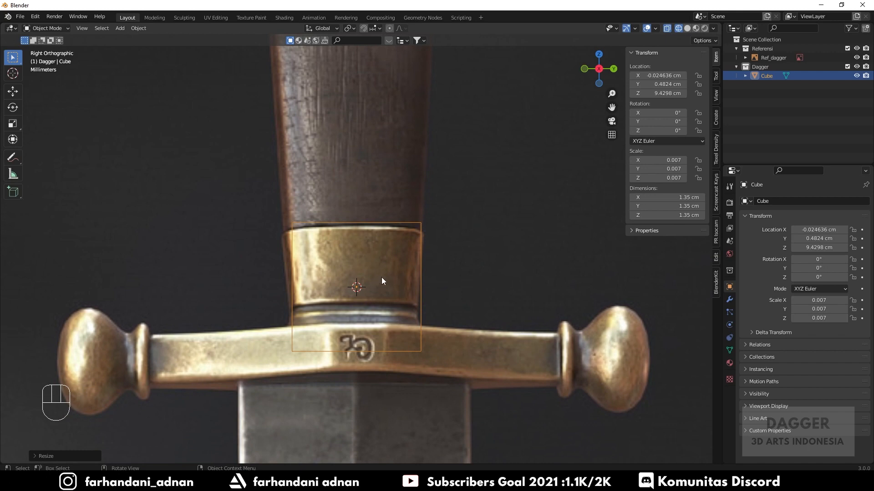
Step: Rename the cube object as Handle
double_click(769, 76)
type("Har")
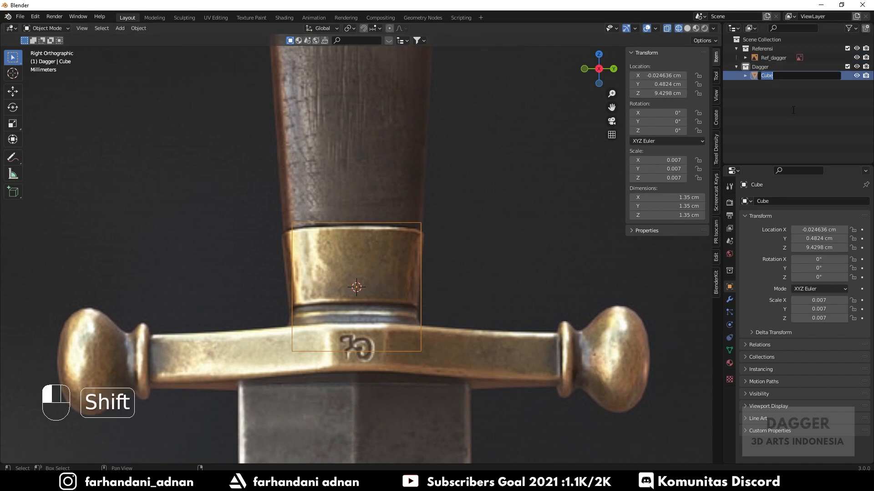
key("Return")
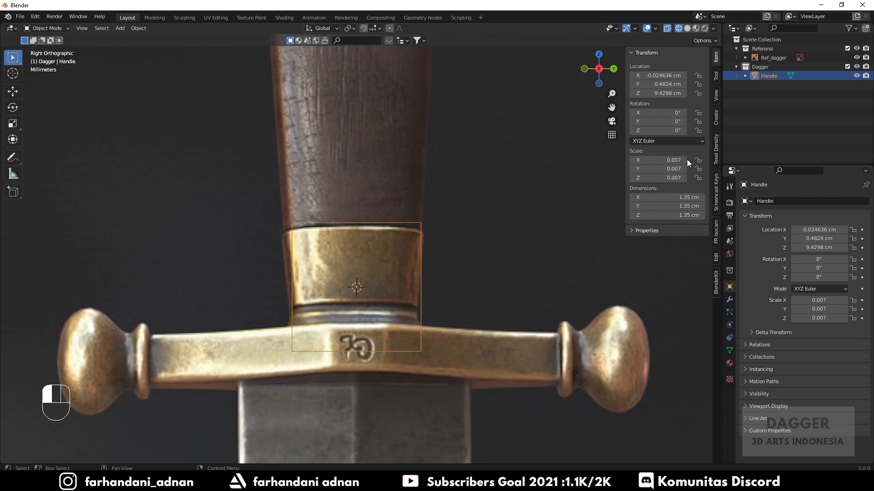
Step: Add a centred vertical loop cut to the Handle mesh and delete the vertices of its negative-Y half
key("Tab")
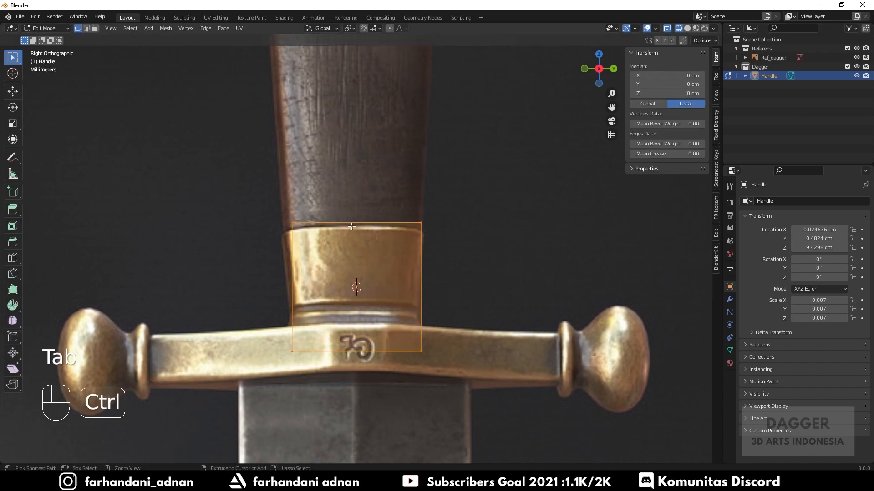
key("ctrl+r")
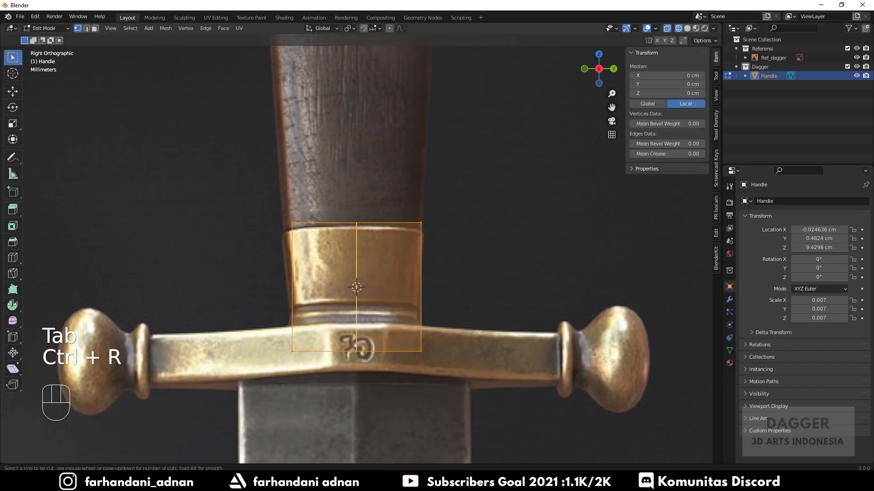
left_click(372, 223)
right_click(372, 223)
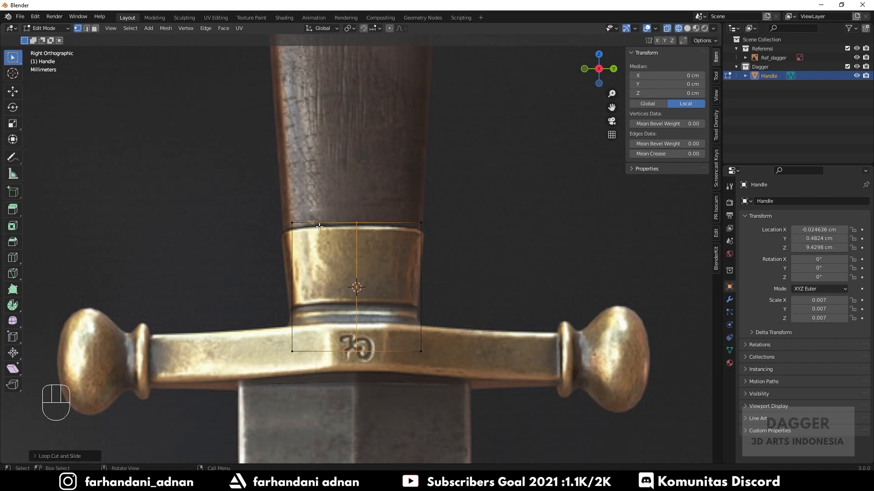
left_click_drag(276, 195, 314, 354)
key("x")
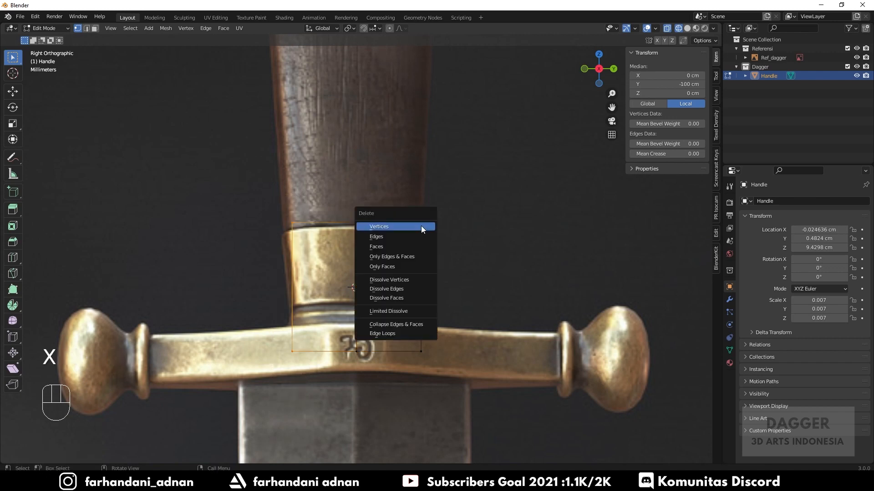
left_click(421, 226)
key("Tab")
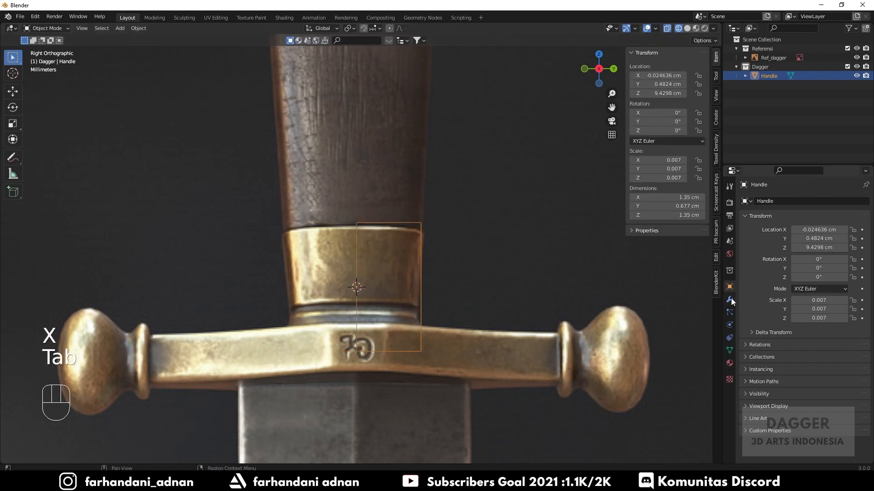
Step: Add a Mirror modifier to Handle, mirroring only on the Y axis with Clipping enabled
left_click(731, 299)
left_click(762, 202)
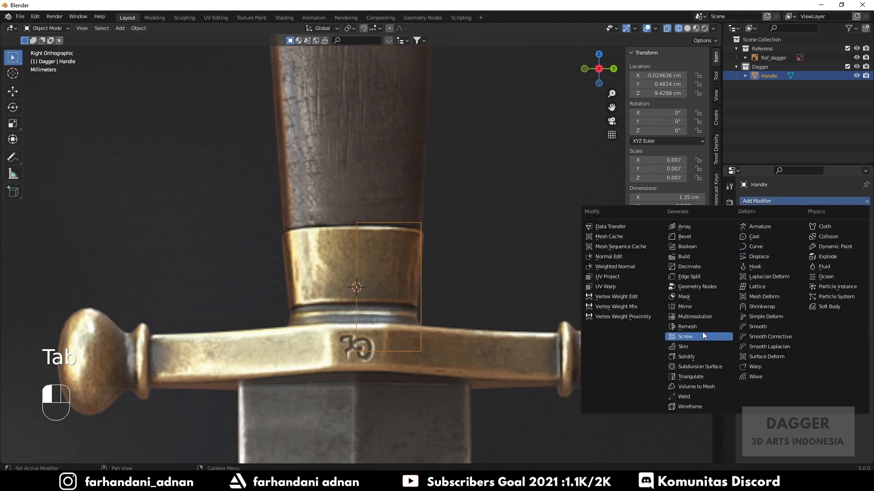
left_click(693, 309)
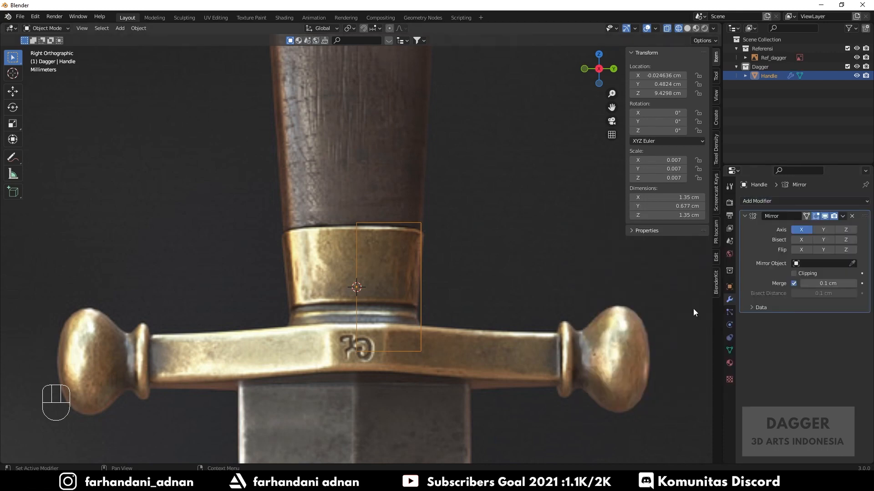
left_click(801, 230)
left_click(821, 229)
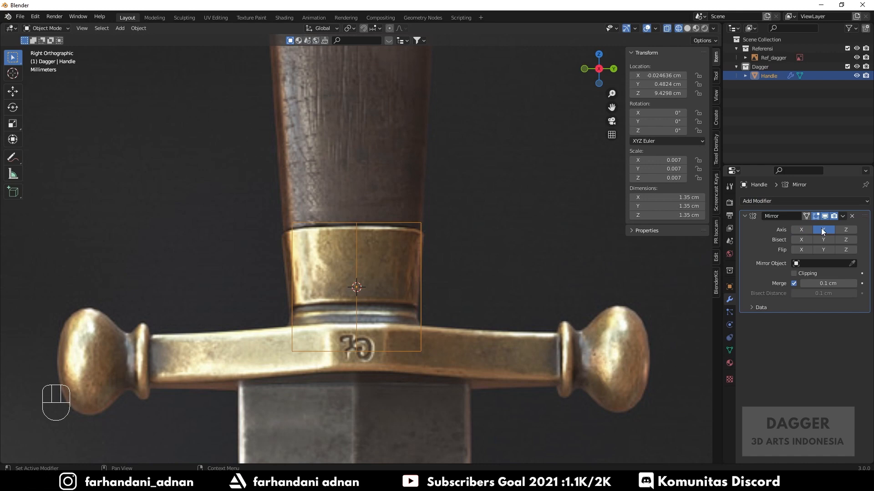
left_click(793, 275)
key("g")
key("y")
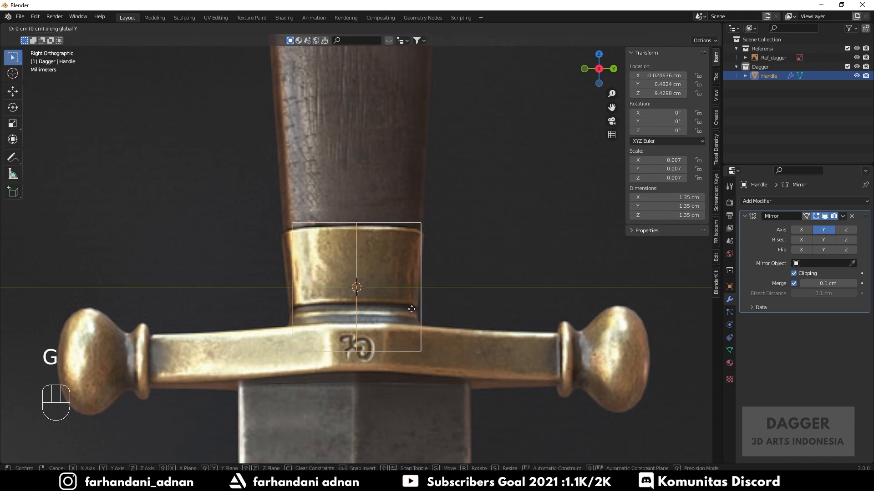
left_click(411, 296)
key("Tab")
left_click_drag(416, 219, 441, 248)
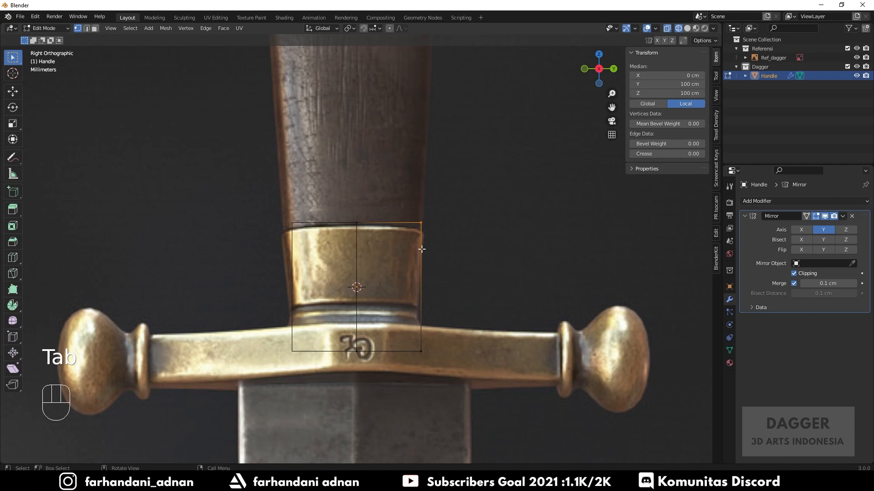
key("g")
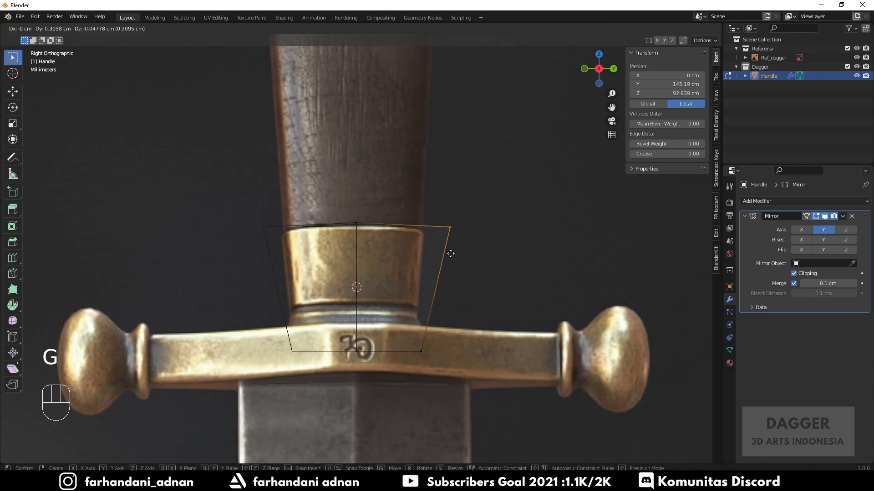
right_click(443, 248)
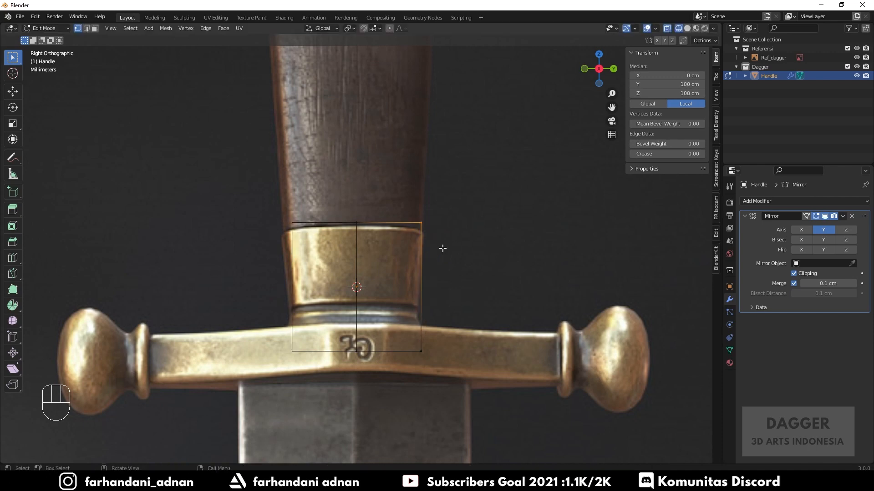
key("Tab")
Step: Move the Handle object up about 0.27 cm along Z so its base meets the crossguard
key("g")
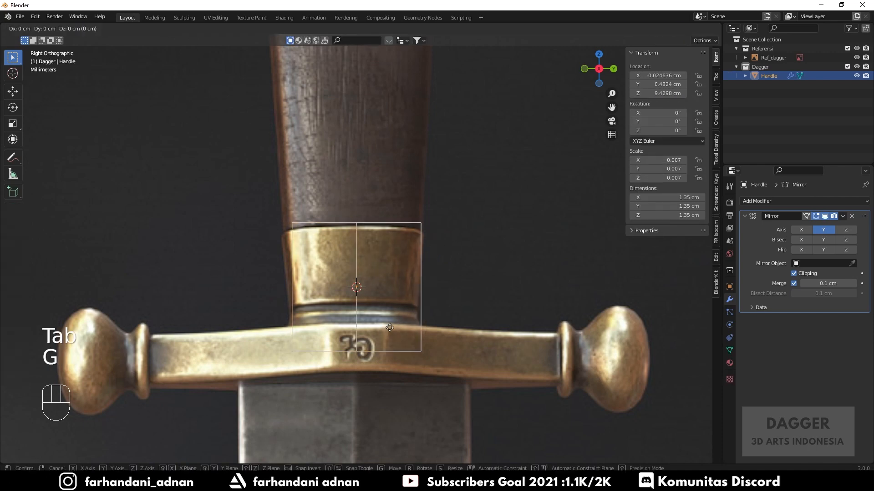
key("y")
key("z")
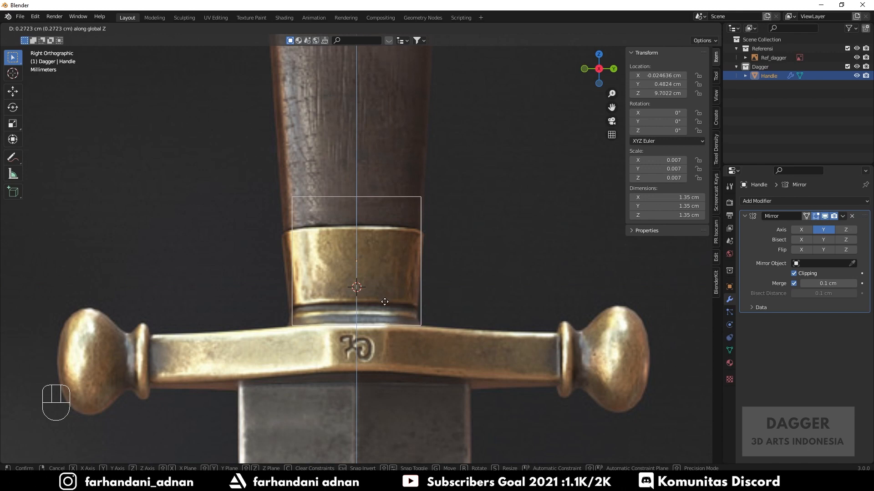
left_click(385, 302)
Step: Lower the Handle mesh's upper vertices along Z to about -80 cm local Z, near the silver ring above the crossguard
scroll(444, 287, "up", 2)
key("Tab")
left_click_drag(326, 167, 469, 208)
key("g")
key("y")
key("z")
left_click(483, 366)
Step: Move the mesh's upper outer corner inward along Y to about 94 cm local Y, tapering toward the ring
scroll(480, 355, "up", 3)
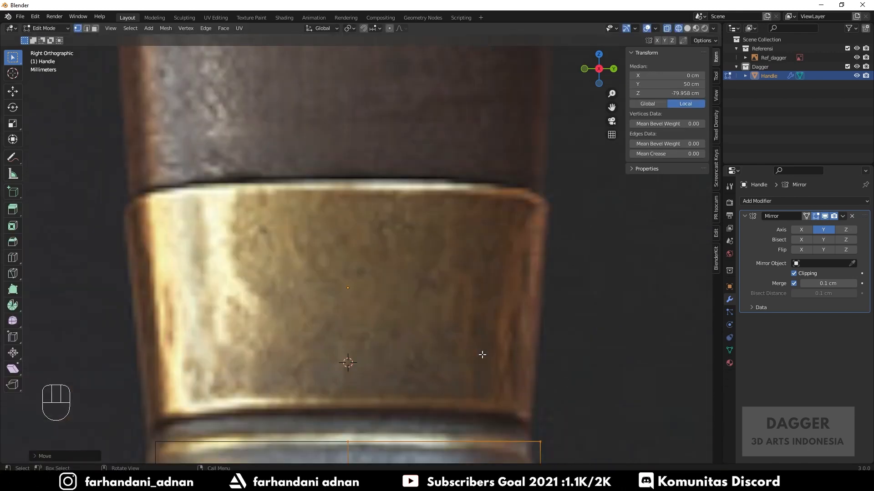
key("g")
key("y")
left_click(513, 308)
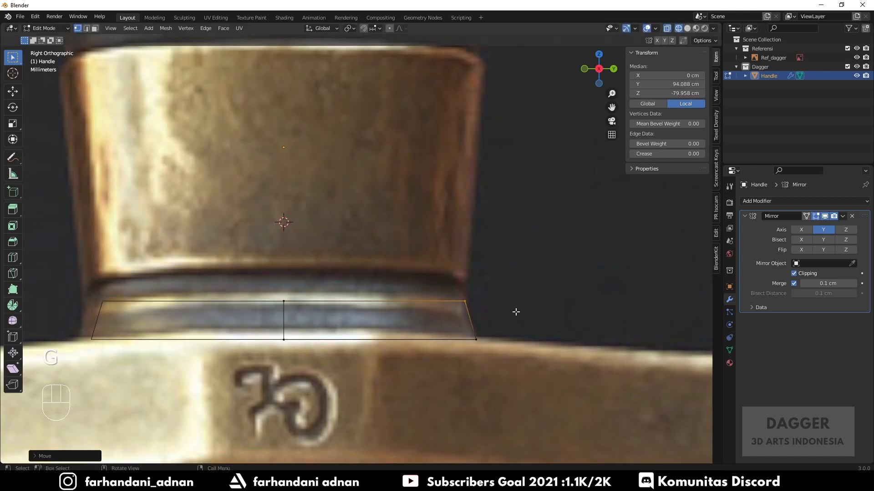
Step: Lower the mesh's upper edge slightly along Z to about -83.5 cm local Z, matching the ring's lower band
left_click(525, 300)
left_click_drag(239, 274, 532, 304)
key("g")
key("y")
key("z")
left_click(531, 307)
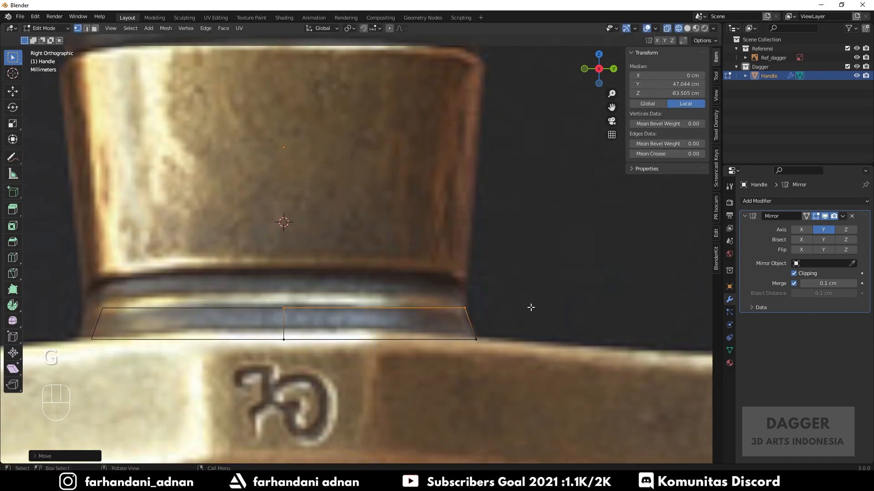
Step: Extrude the Handle mesh's upper edge upward along Z from the silver ring's lower band to the base of the gold collar
left_click_drag(257, 295, 533, 313)
key("e")
key("z")
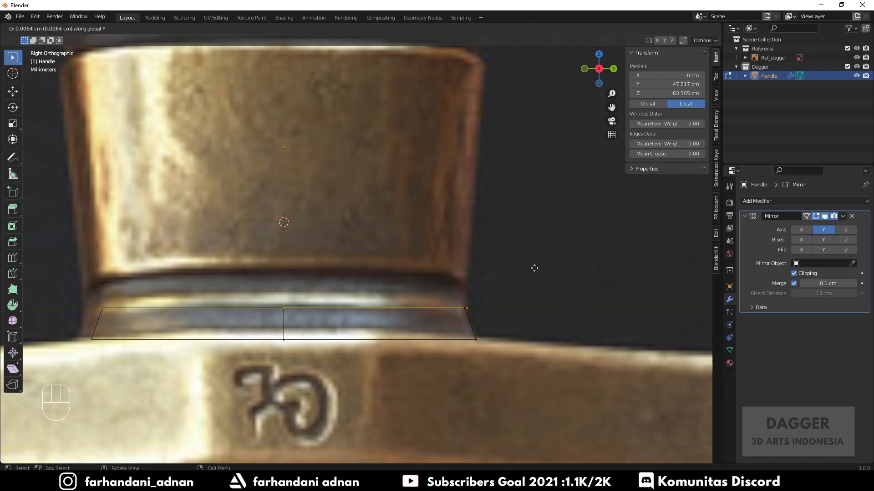
left_click(536, 287)
middle_click_drag(540, 273, 556, 394, "shift")
scroll(488, 313, "down", 6)
scroll(488, 314, "up", 3)
Step: Extrude the mesh up to the gold collar's top at about 54.7 cm local Z and widen its outer corner to about 102.7 cm local Y
key("e")
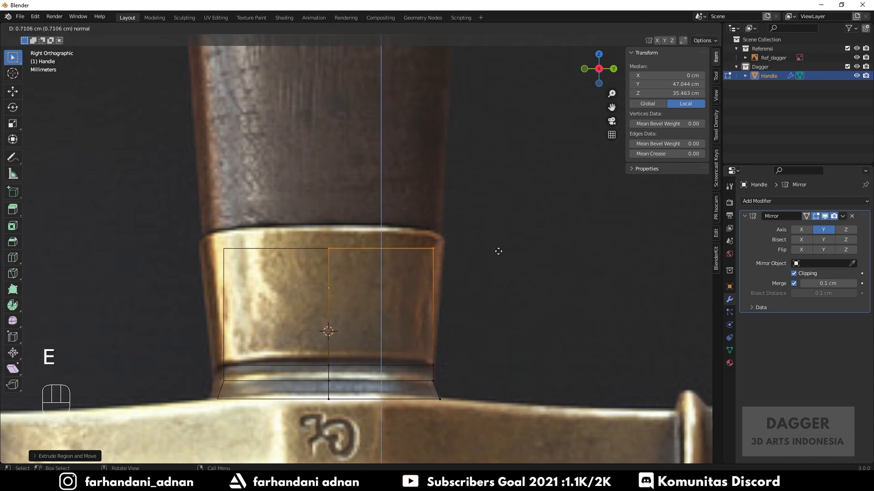
right_click(498, 251)
key("g")
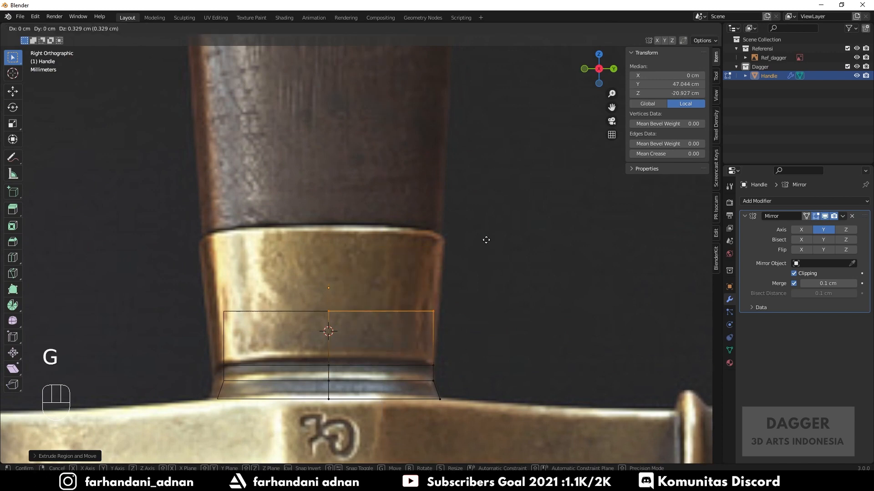
left_click(414, 225)
key("g")
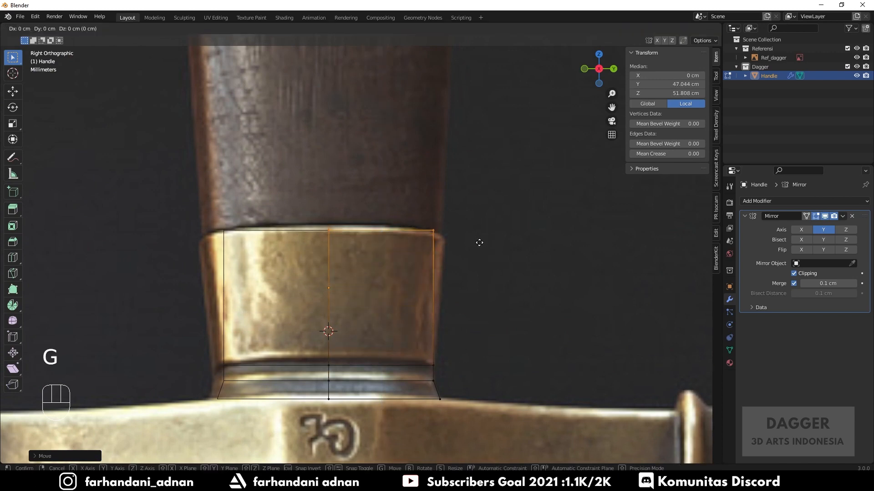
key("g")
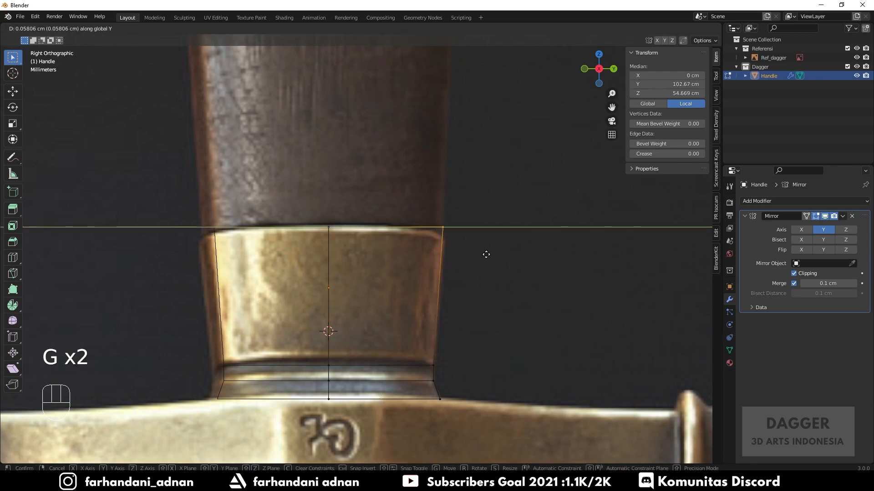
left_click(485, 253)
Step: Extrude the collar's top edge up the whole wooden grip to about 817 cm local Z, at the gold band below the pommel
left_click_drag(298, 210, 457, 245)
middle_click_drag(443, 190, 463, 325, "shift")
scroll(443, 306, "down", 7)
scroll(464, 325, "up", 2)
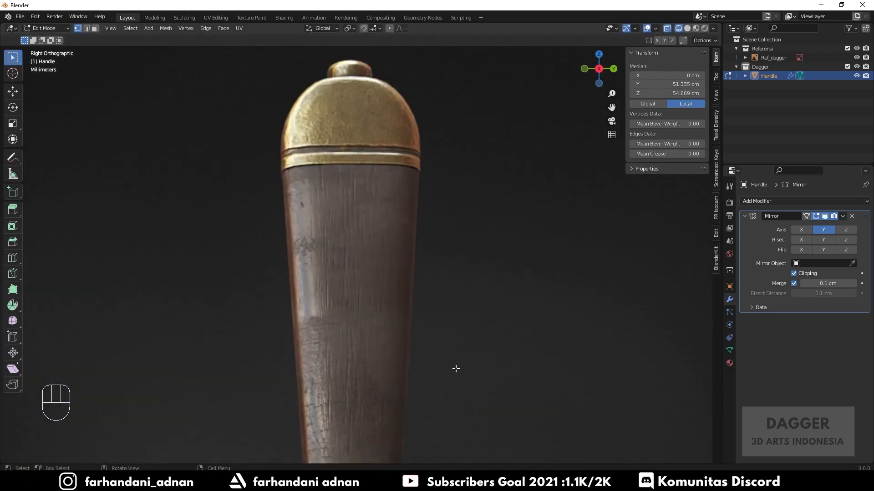
key("e")
left_click(489, 455)
scroll(507, 140, "up", 6)
middle_click_drag(507, 140, 507, 454, "shift")
scroll(540, 328, "up", 2)
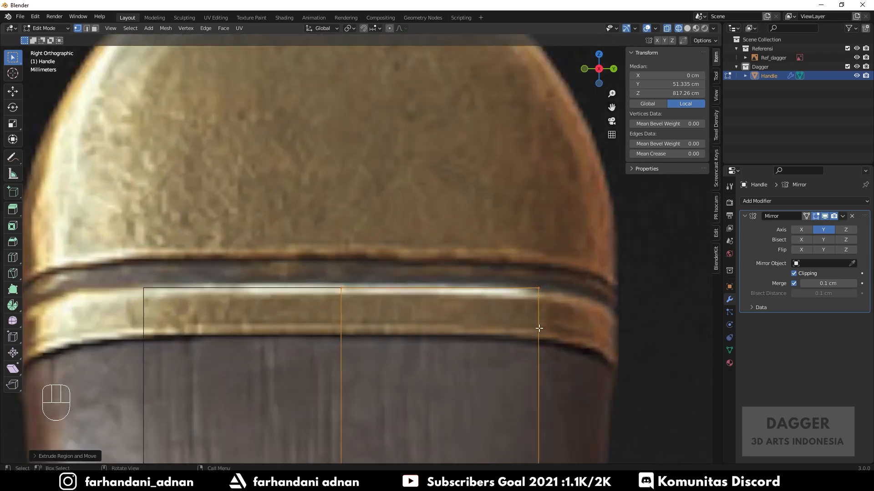
Step: Raise the new top edge to about 842.5 cm local Z, just above the pommel's band, and widen its outer corner to about 143.5 cm local Y
scroll(549, 329, "down", 2)
middle_click_drag(566, 340, 549, 352, "shift")
key("g")
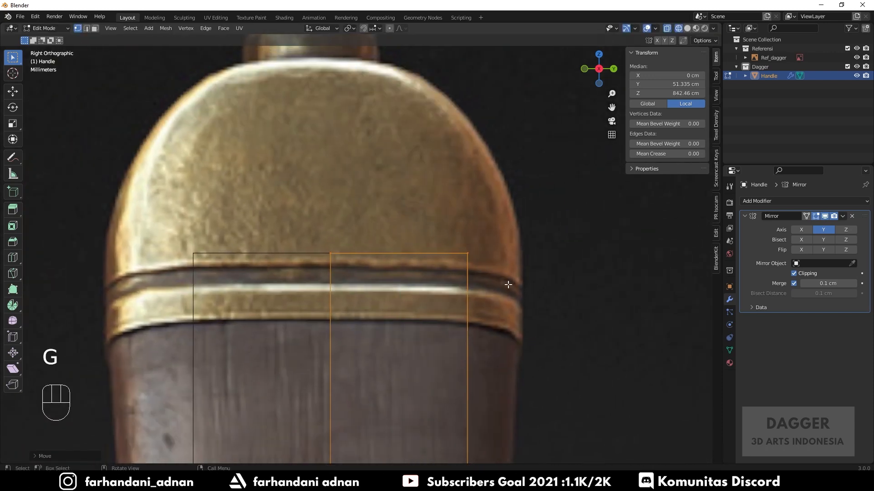
key("y")
left_click(575, 288)
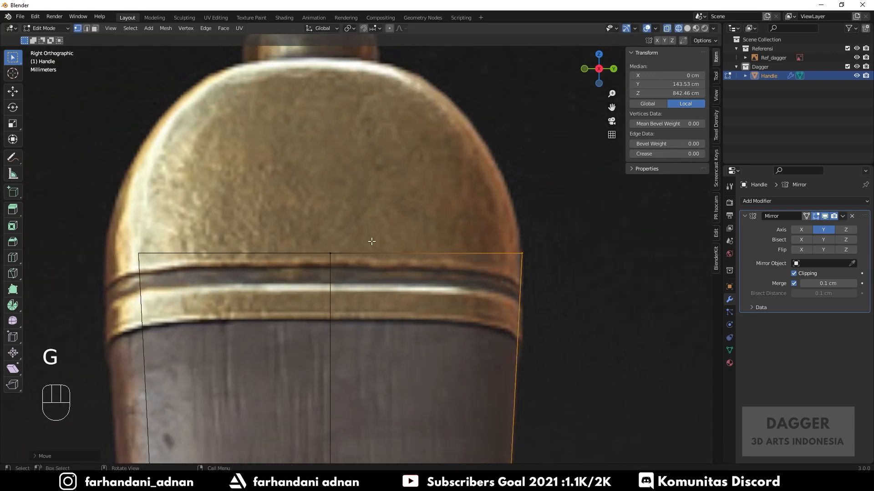
Step: Extrude the top edge up to about 989 cm local Z, level with the pommel dome's top
left_click_drag(318, 241, 560, 279)
key("e")
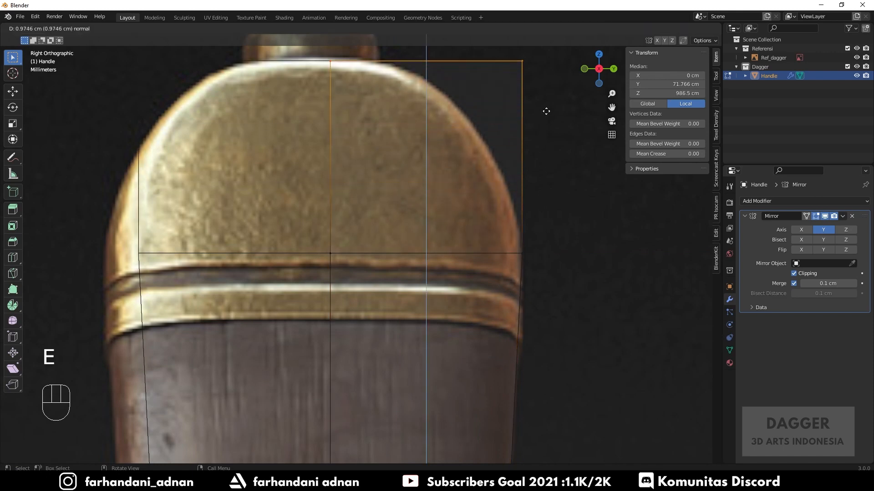
left_click(545, 109)
Step: Leave mesh editing and examine the extruded handle's shape and thickness from several angles against the reference image
middle_click_drag(504, 164, 529, 212, "shift")
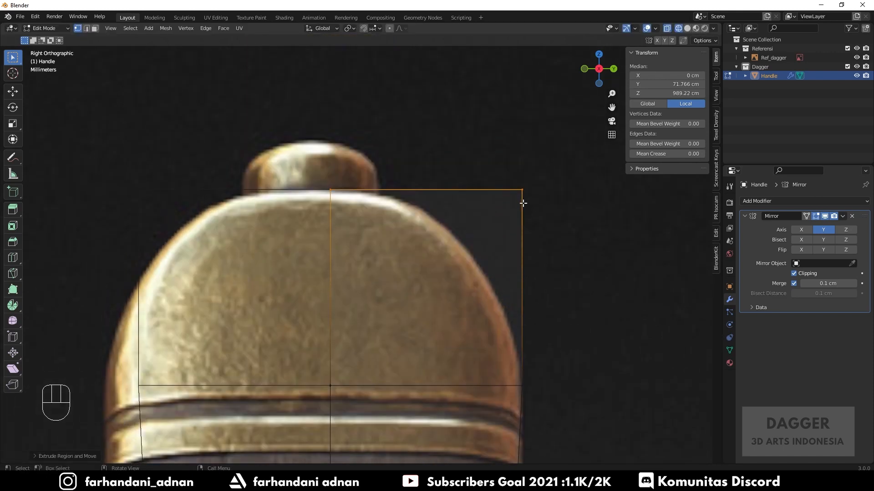
scroll(481, 292, "down", 2)
middle_click_drag(480, 293, 446, 265, "shift")
scroll(450, 254, "down", 6)
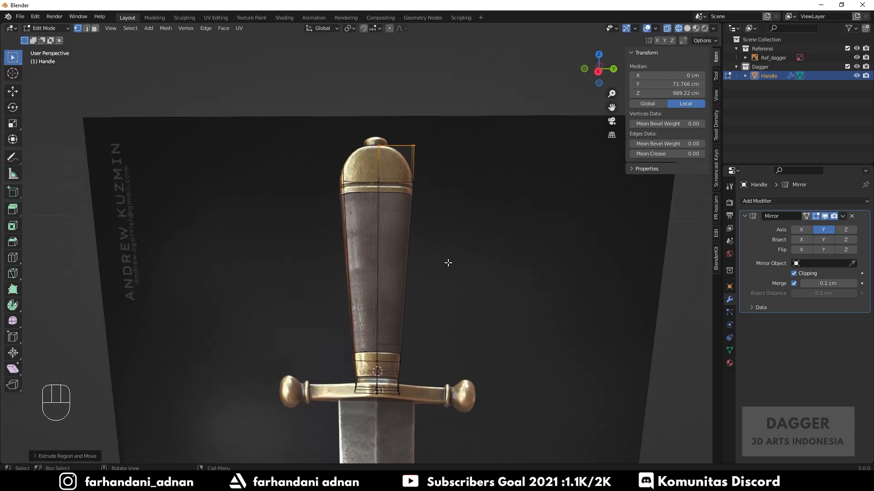
key("KP_Decimal")
scroll(478, 273, "down", 2)
middle_click_drag(477, 273, 388, 272)
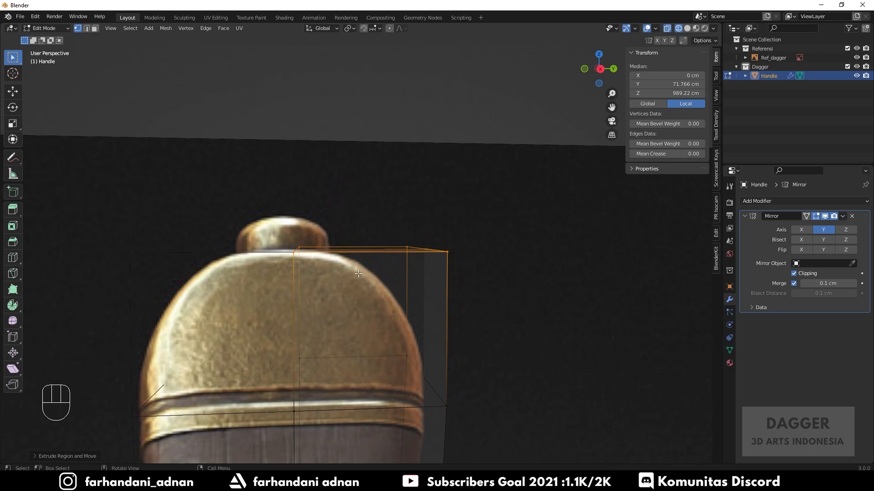
middle_click_drag(392, 355, 383, 375)
key("Tab")
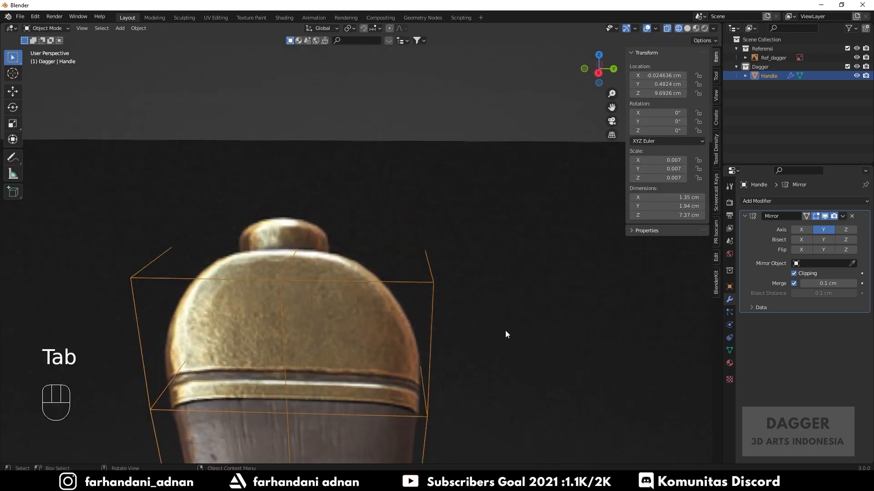
middle_click_drag(505, 330, 432, 362)
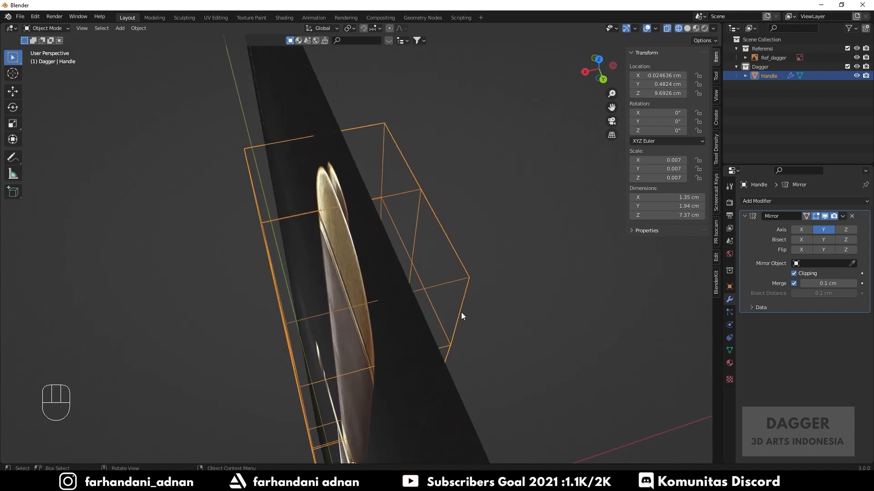
key("s")
key("x")
right_click(463, 344)
middle_click_drag(385, 345, 414, 345)
key("s")
key("x")
right_click(561, 312)
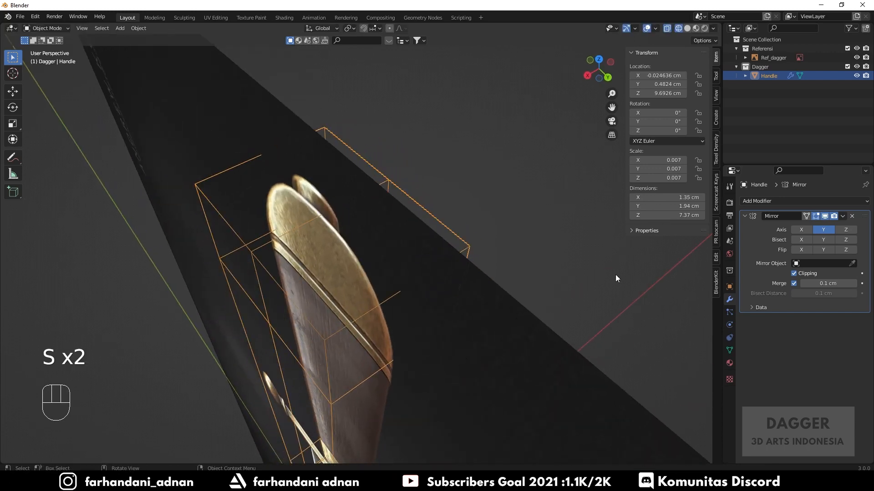
Step: Set the Handle's X dimension to 2 cm
double_click(668, 197)
type("22")
key("Return")
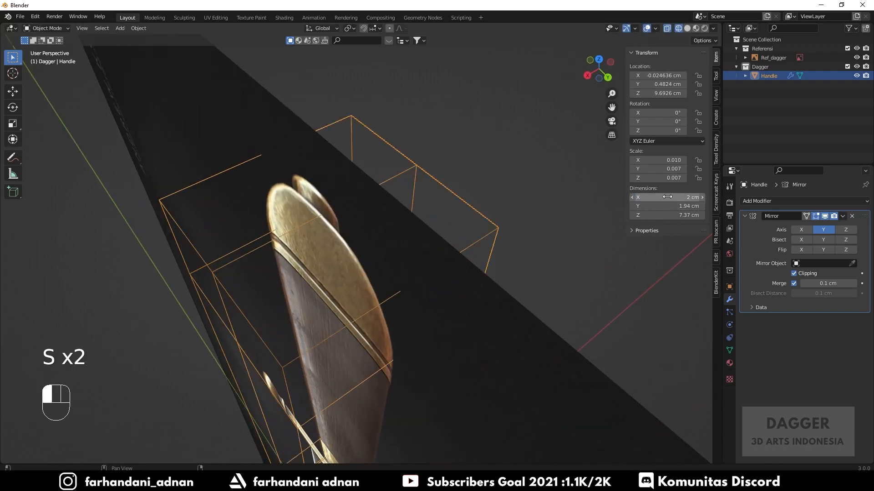
middle_click_drag(360, 255, 354, 329)
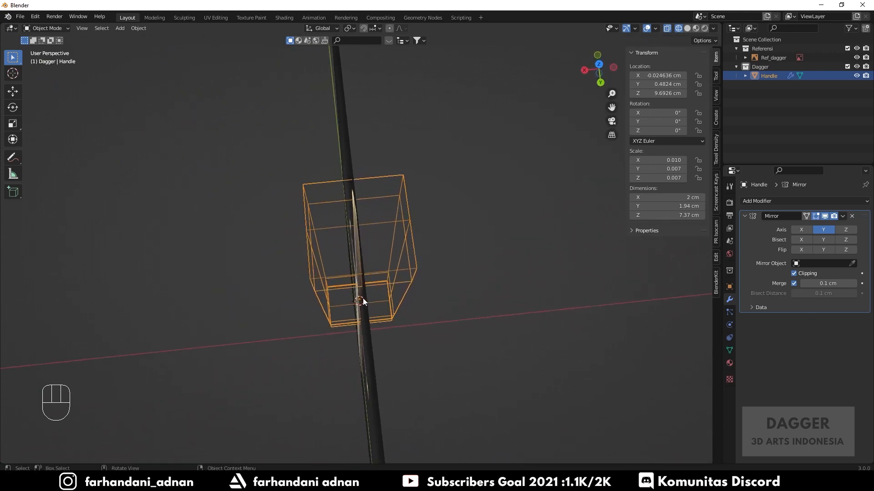
Step: Bevel the pommel's upper outer edge with 9 segments and a width of about 137 cm, following the dome's curve
middle_click_drag(362, 298, 388, 305)
key("Tab")
key("2")
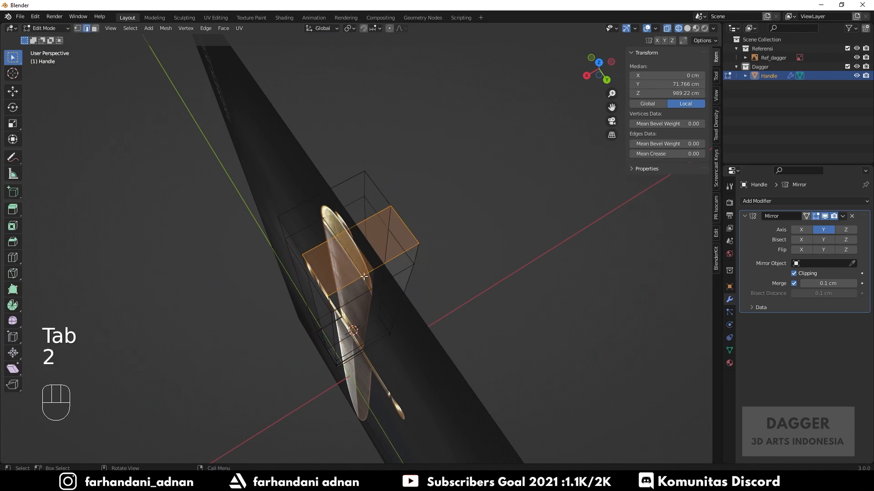
left_click(366, 276)
middle_click_drag(375, 355, 425, 310)
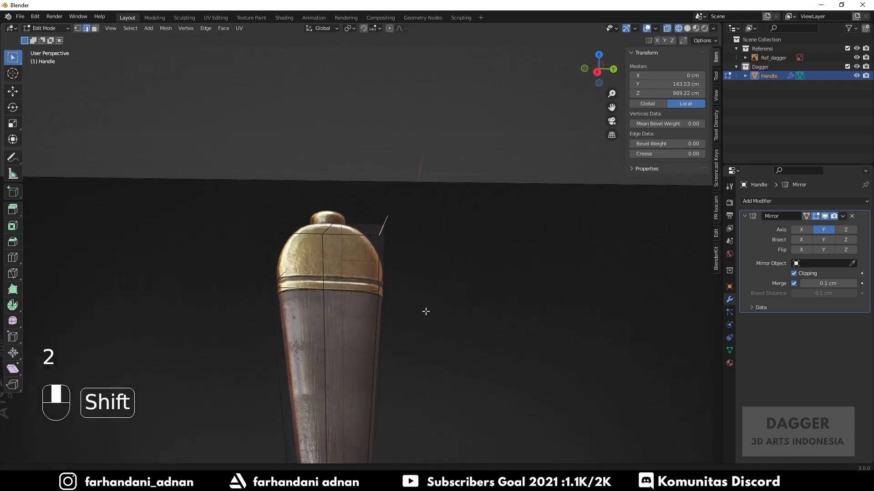
key("ctrl+b")
right_click(437, 325)
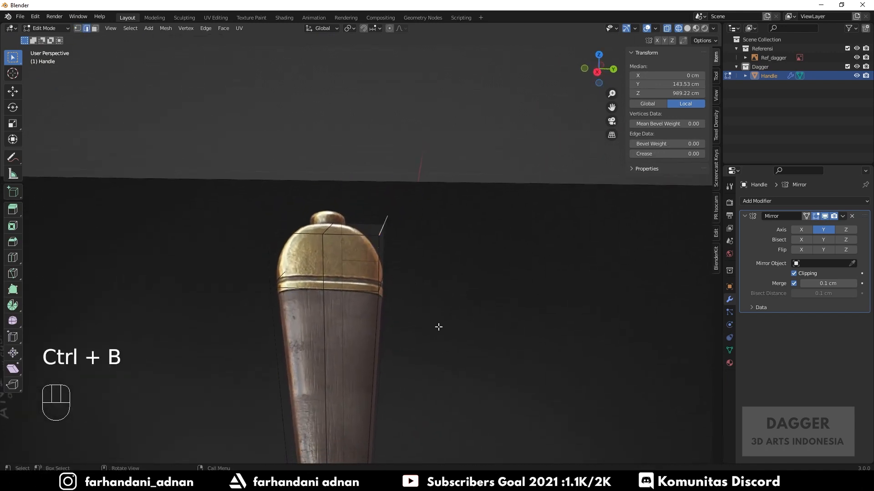
key("KP_3")
scroll(439, 321, "up", 4)
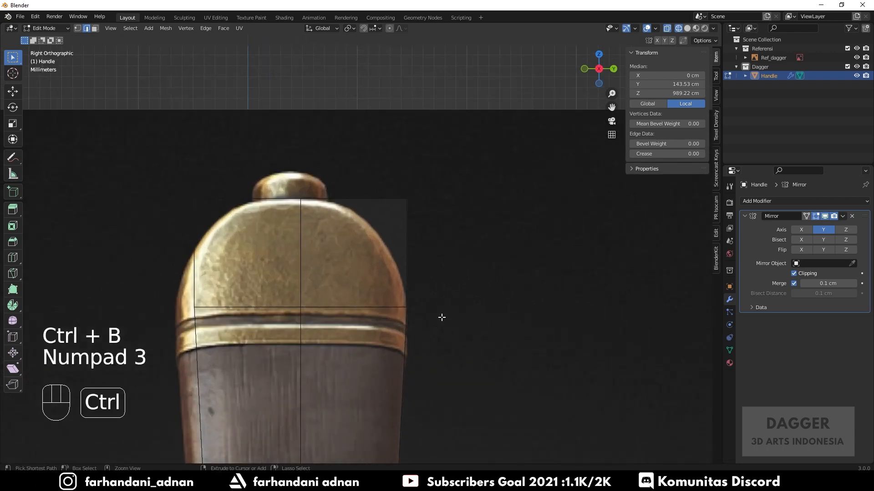
key("ctrl+b")
scroll(489, 397, "up", 2)
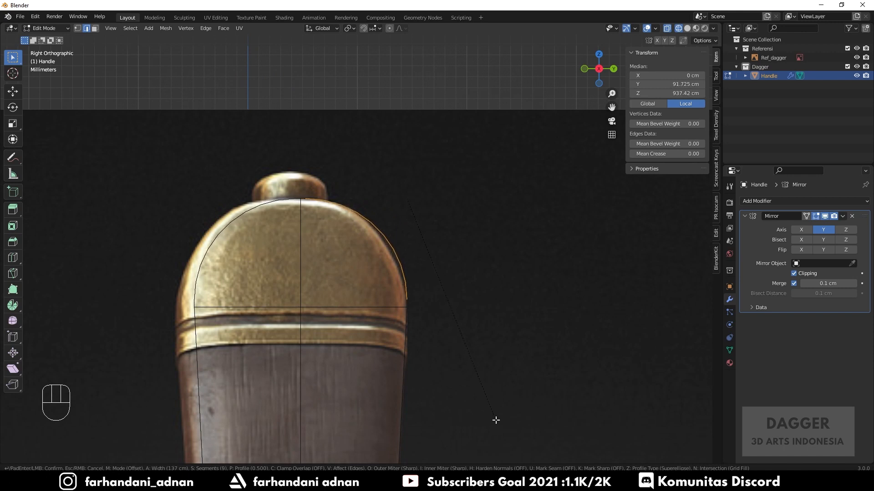
left_click(495, 420)
key("Tab")
Step: Set the Handle's X dimension to 1 cm
scroll(413, 321, "down", 5)
middle_click_drag(390, 380, 390, 220, "shift")
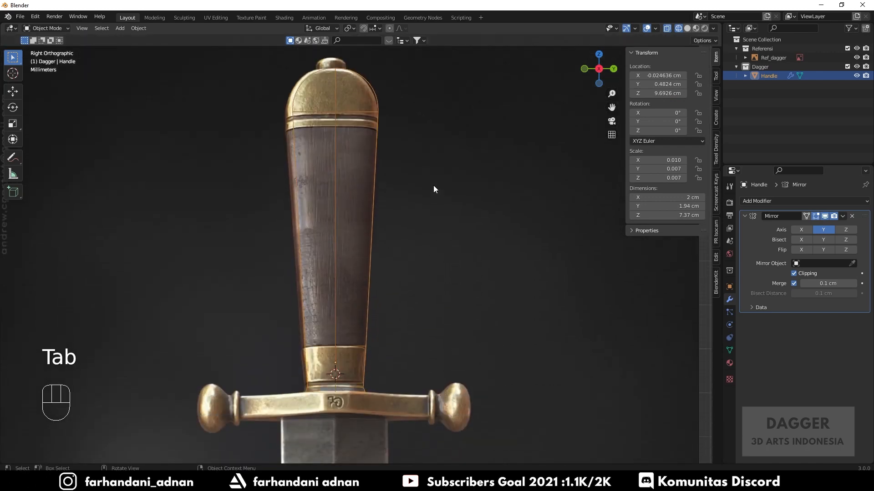
middle_click_drag(433, 185, 416, 290)
middle_click_drag(410, 353, 491, 388, "shift")
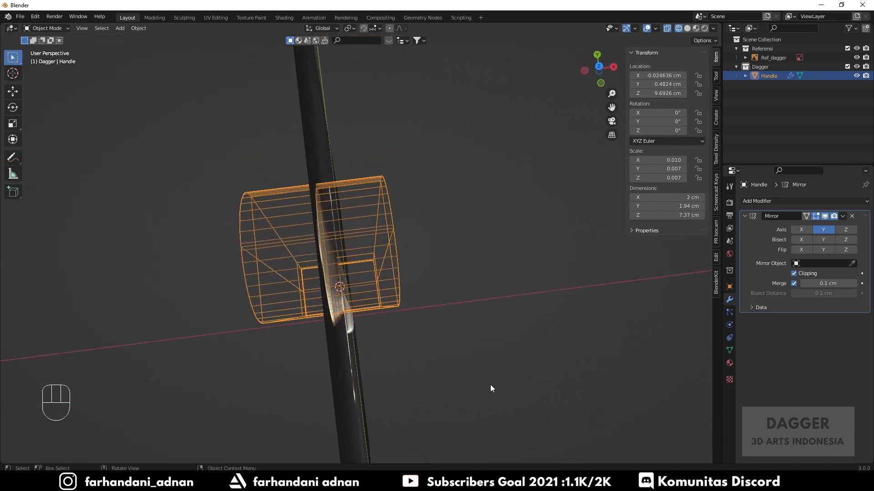
left_click(678, 197)
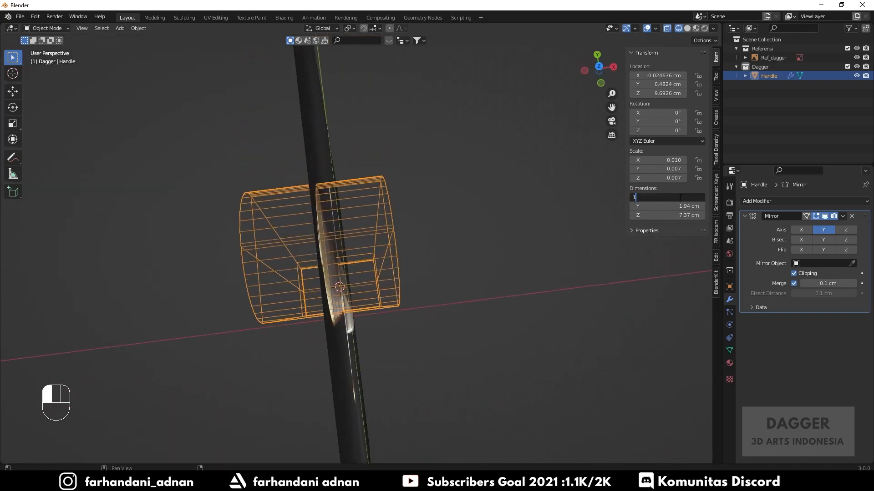
type("1")
key("Return")
middle_click_drag(406, 337, 255, 255)
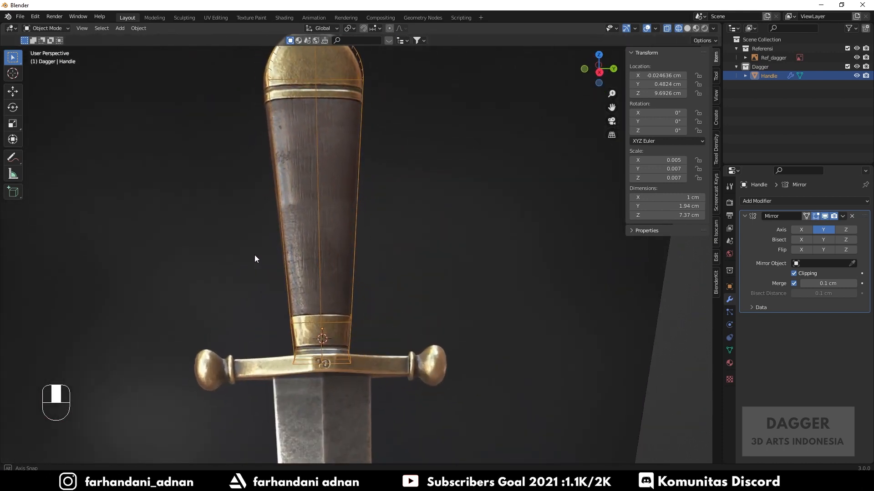
Step: Place the 3D cursor on the emblem at the crossguard's centre and add a cube there in the Dagger collection
middle_click_drag(417, 379, 408, 329, "shift")
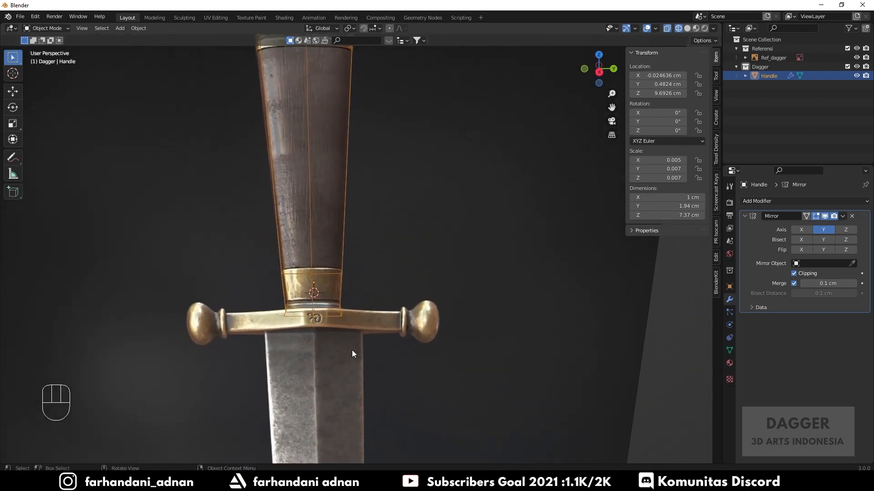
middle_click_drag(352, 350, 396, 303)
key("KP_3")
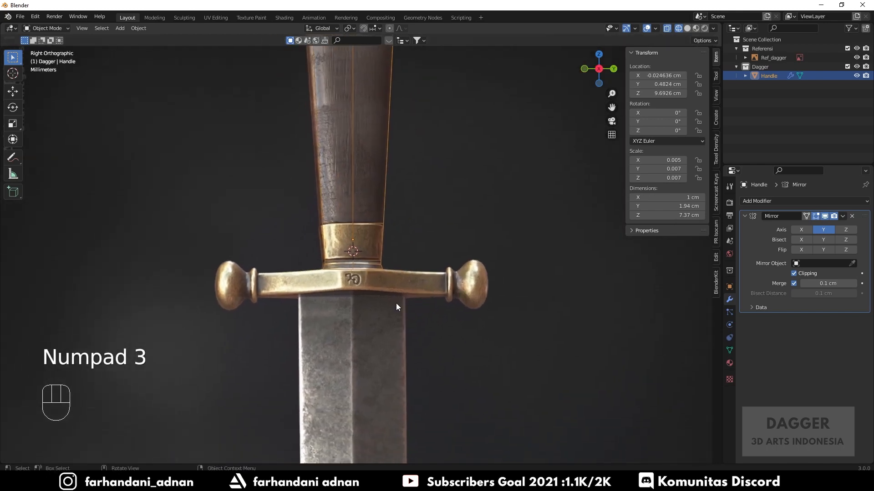
scroll(287, 321, "up", 5)
middle_click_drag(382, 358, 423, 328, "shift")
scroll(313, 348, "down", 3)
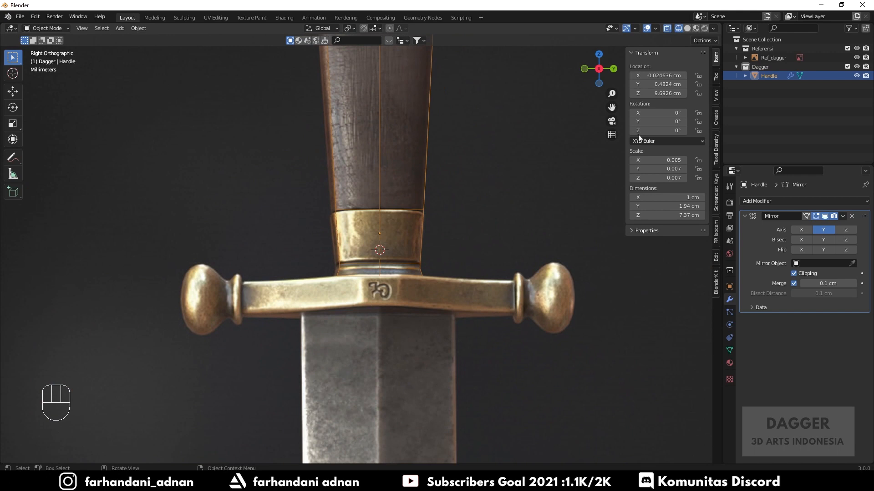
right_click(752, 99)
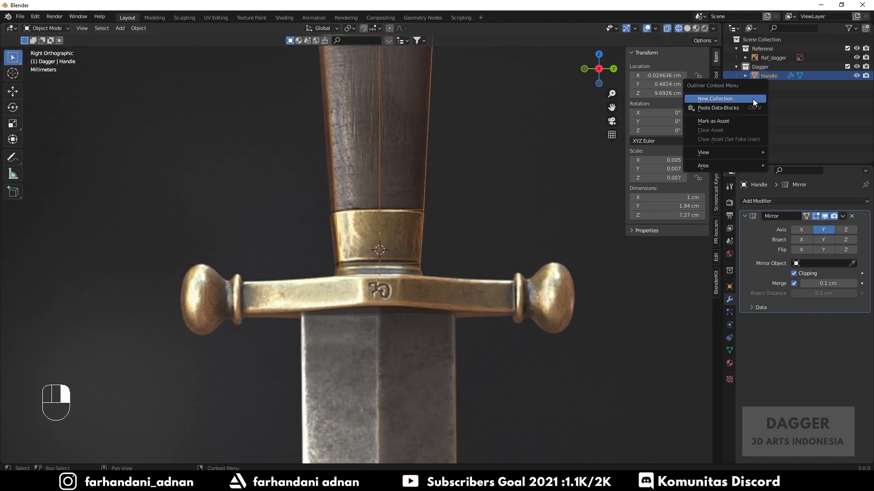
right_click(378, 293, "shift")
key("shift+a")
left_click(480, 228)
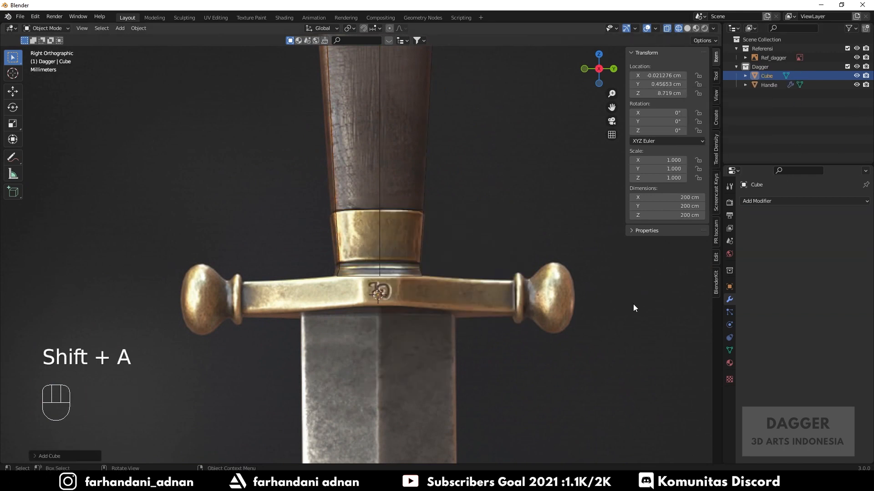
Step: Scale the new cube down uniformly to about 0.645 cm so it fits the crossguard's centre
key("s")
left_click(445, 300)
key("s")
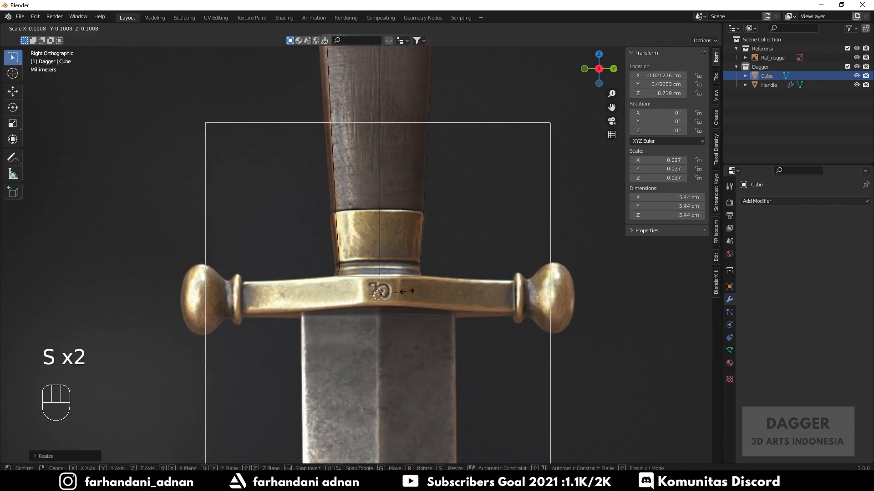
left_click(402, 294)
key("s")
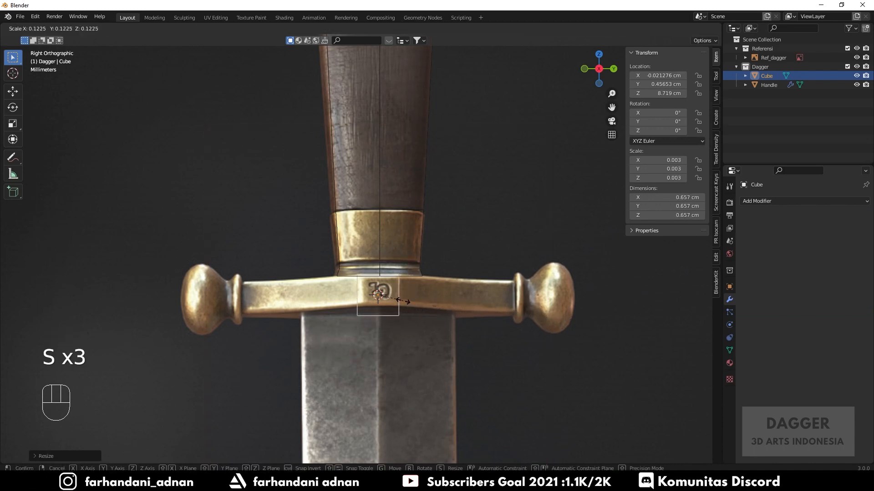
left_click(387, 294)
Step: Rename the new cube as Gagang
double_click(766, 76)
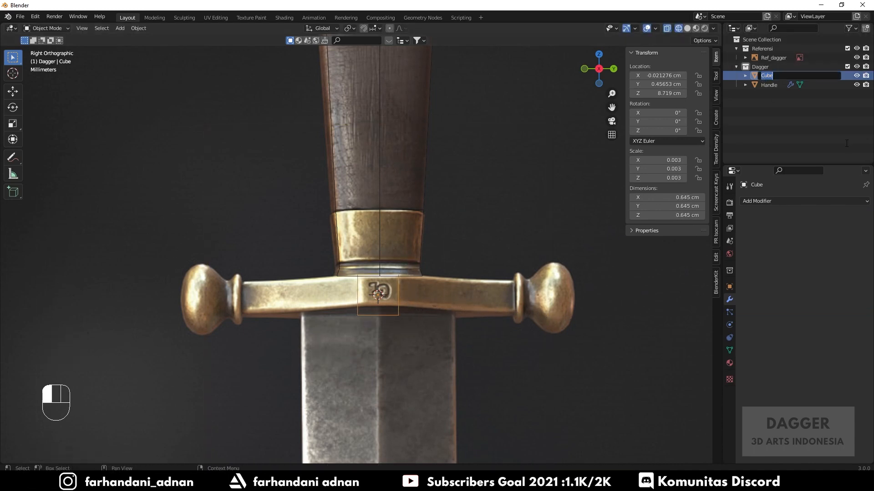
key("shift")
type("Ga")
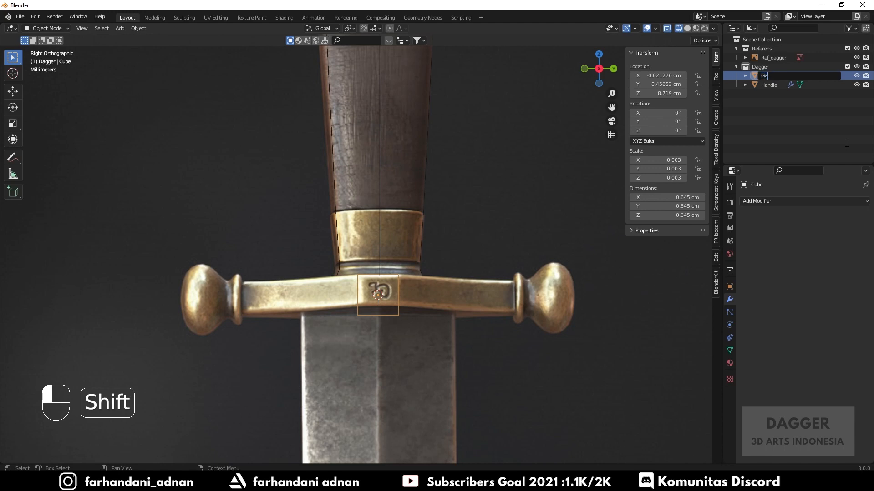
type("gang")
key("Return")
Step: Scale the Gagang cube down uniformly to about 0.498 cm to match the crossguard's height
scroll(351, 326, "up", 1)
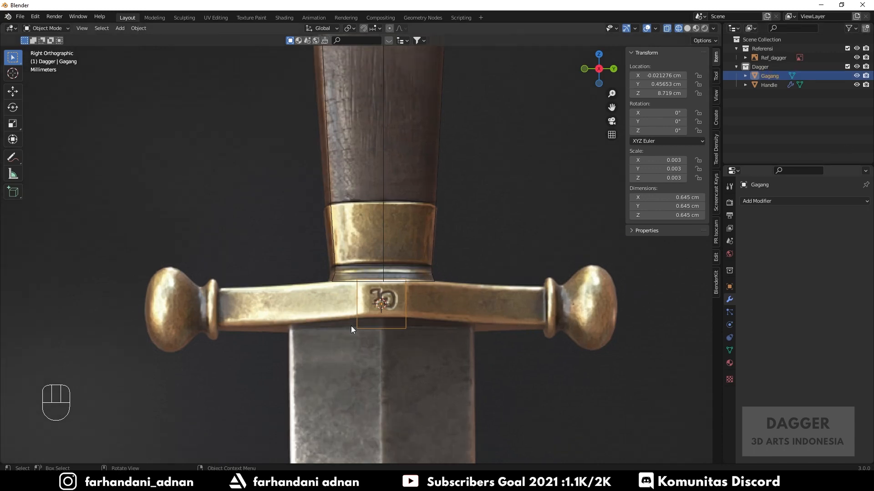
scroll(351, 326, "up", 4)
middle_click_drag(521, 366, 449, 328, "shift")
scroll(449, 328, "up", 2)
key("s")
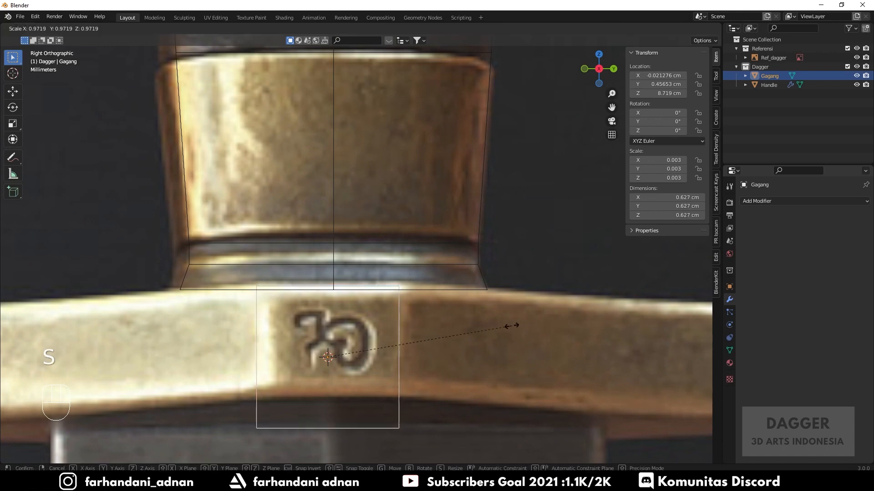
right_click(486, 332)
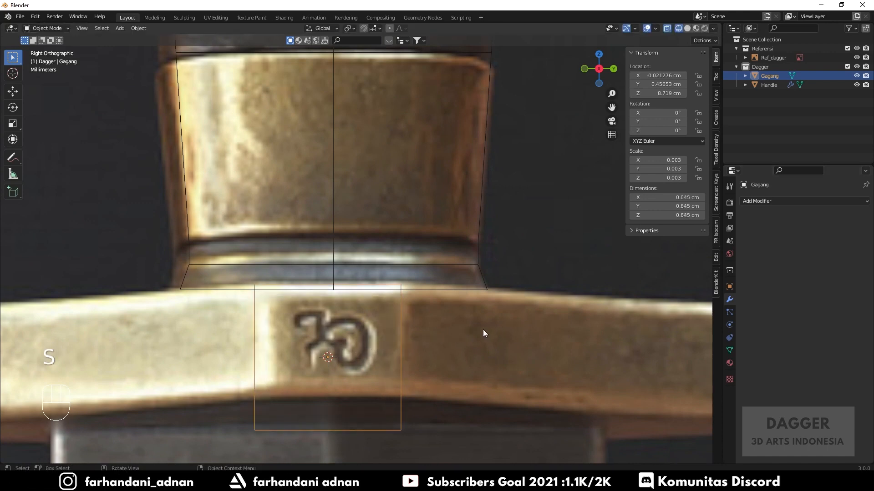
key("s")
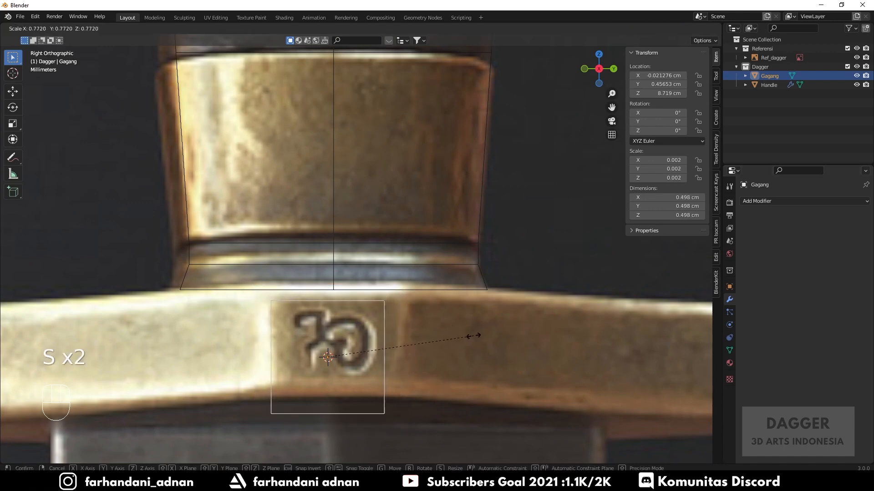
left_click(470, 341)
Step: Move the Gagang cube along Y to about 0.507 cm so it frames the emblem
middle_click_drag(467, 348, 417, 319, "shift")
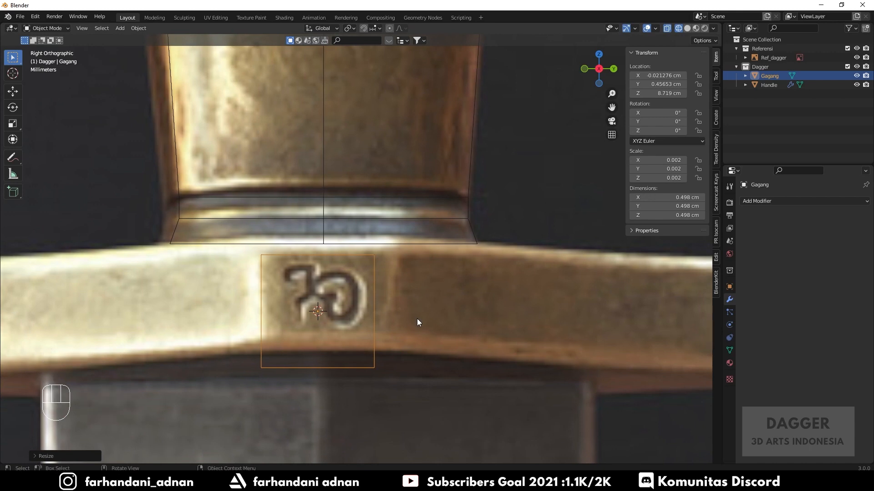
key("g")
key("x")
key("y")
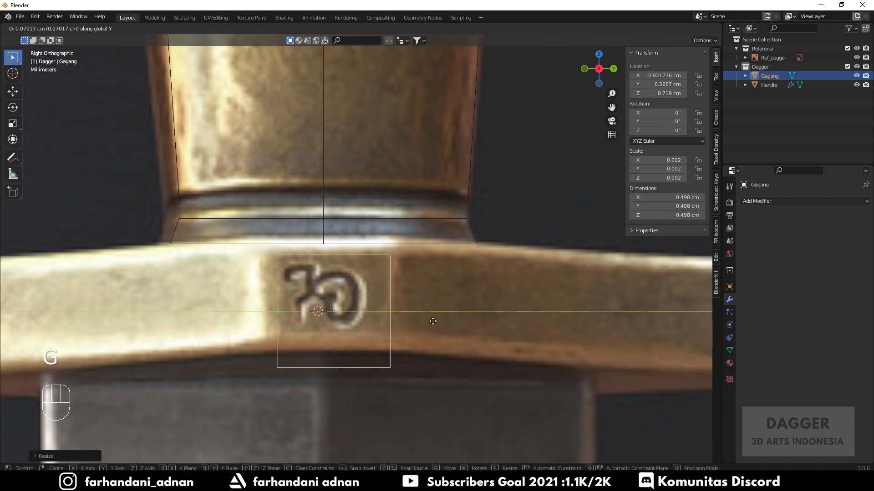
left_click(428, 323)
key("s")
key("x")
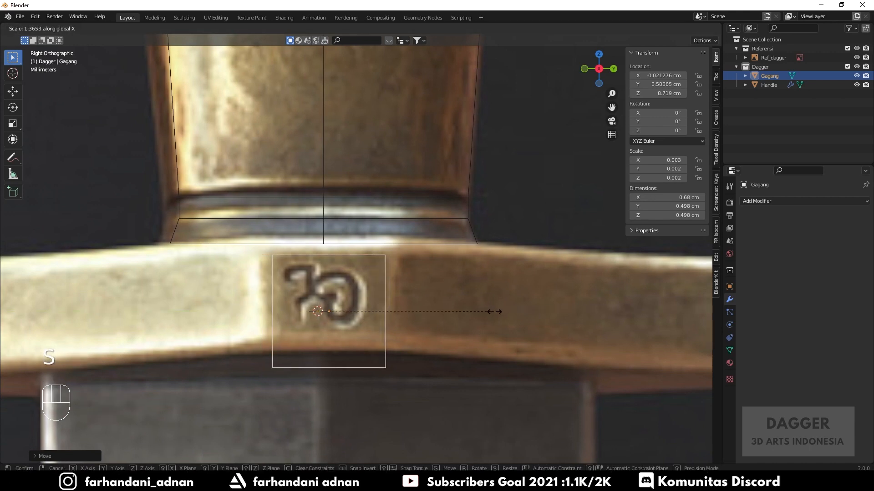
key("Escape")
Step: Set the Gagang cube's X dimension to 1 cm and apply its scale
left_click(682, 196)
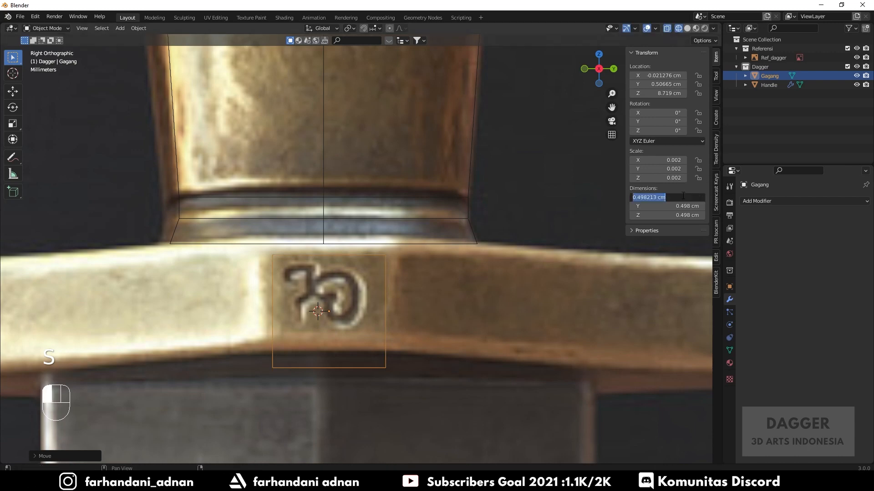
type("1")
key("Return")
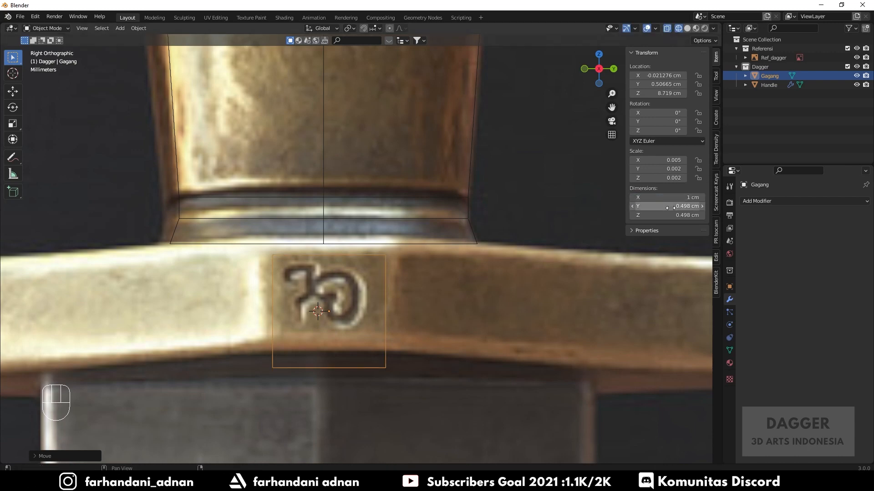
key("ctrl+a")
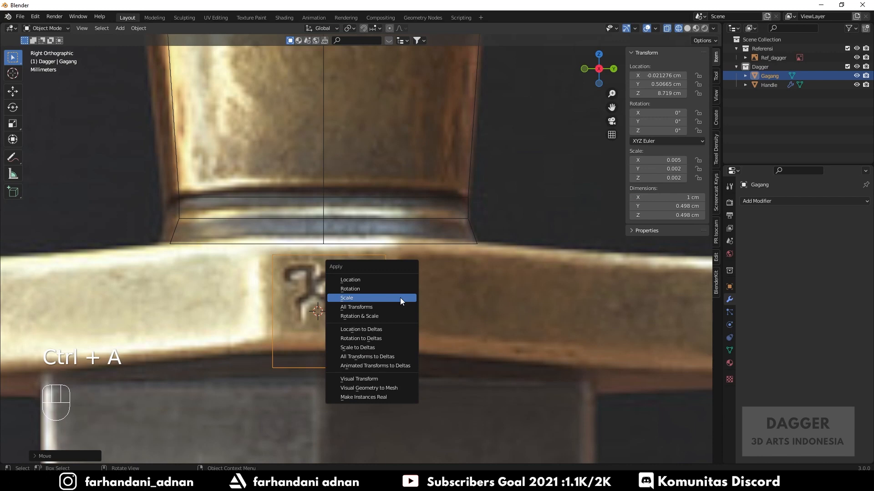
left_click(400, 298)
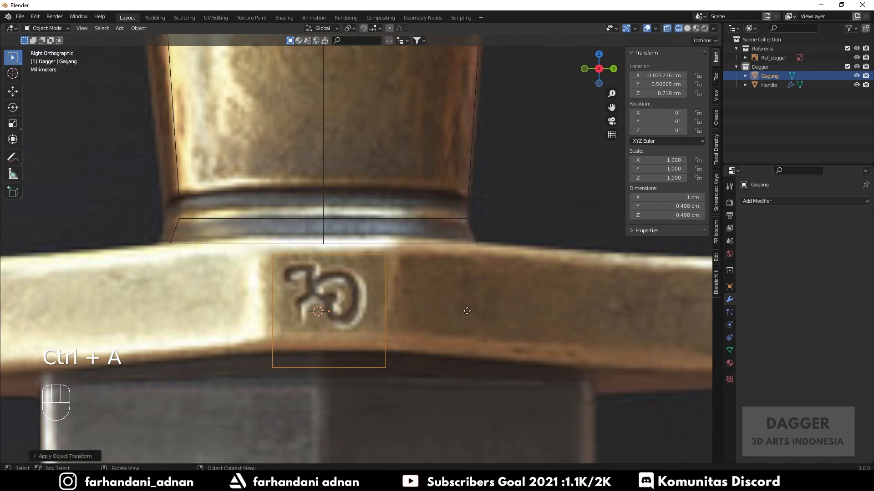
Step: Raise the Gagang block along Z to about 8.785 cm so its base meets the crossguard's lower edge
key("g")
key("y")
key("z")
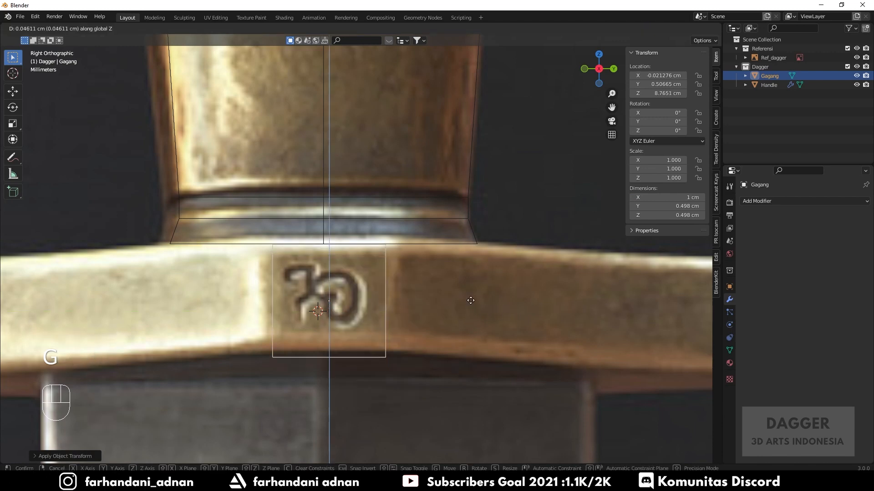
left_click(474, 296)
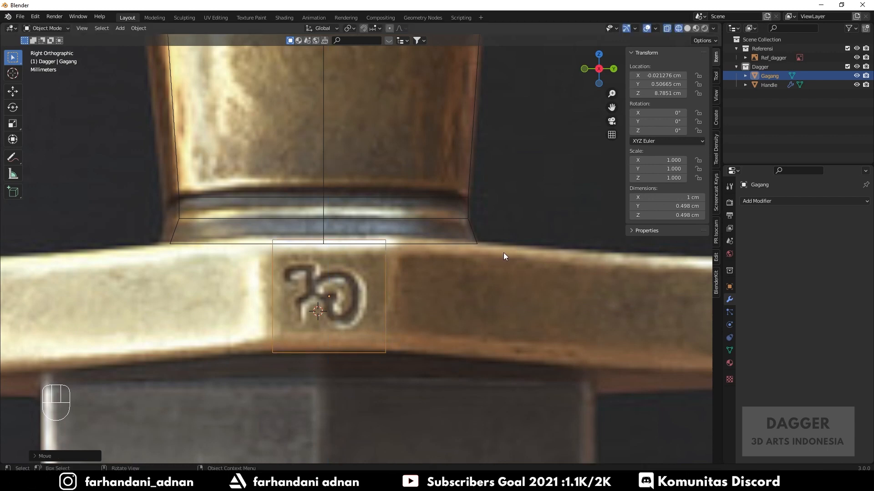
Step: Lower the block's top face about 0.01 cm along Z towards the handle's bottom edge
key("Tab")
left_click_drag(257, 230, 446, 248)
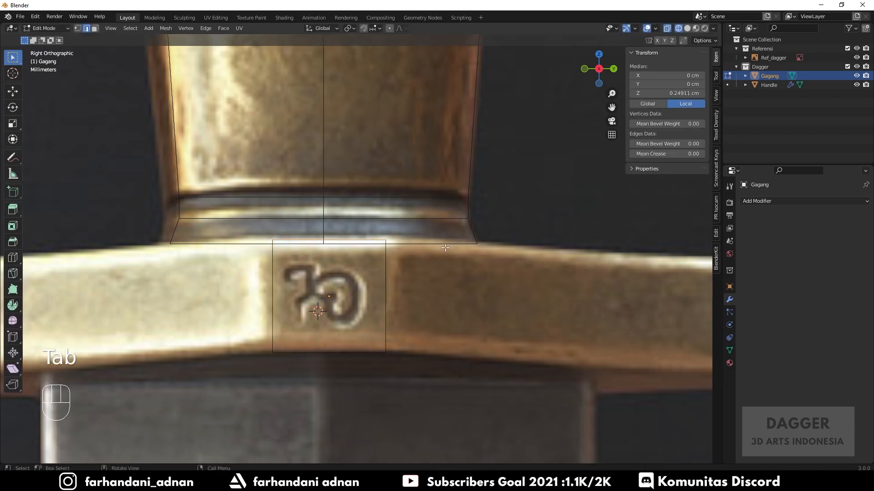
key("g")
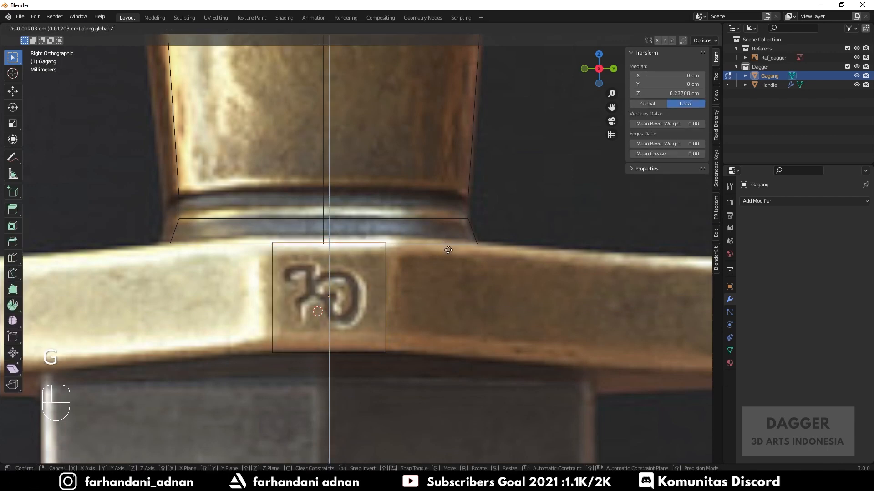
left_click(448, 250)
key("Tab")
Step: Add one vertical edge loop through the middle of the Gagang block, dividing its Y width in half
key("Tab")
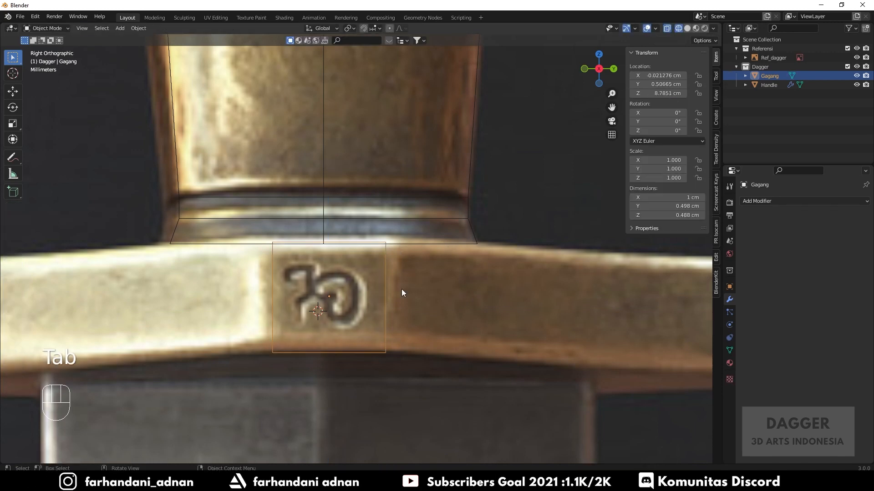
key("1")
left_click_drag(380, 231, 422, 389)
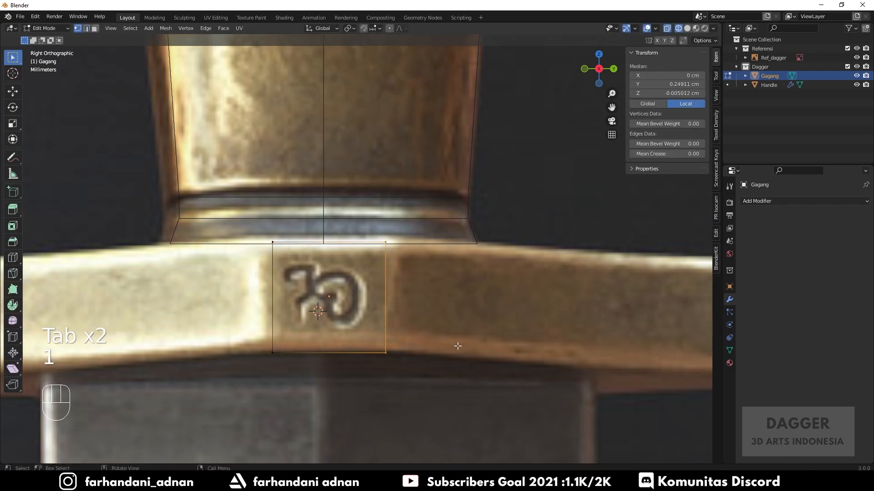
middle_click_drag(456, 339, 409, 313, "shift")
middle_click_drag(330, 268, 384, 281, "shift")
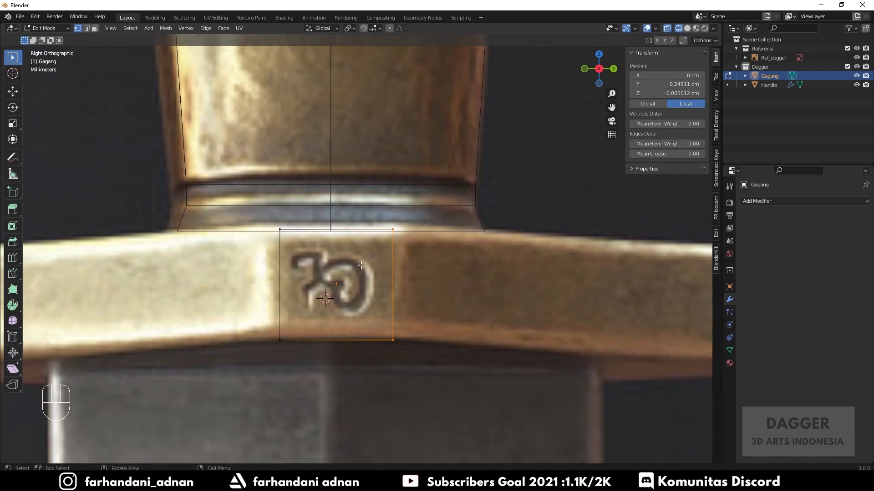
key("a")
key("a")
key("ctrl+r")
left_click(332, 249)
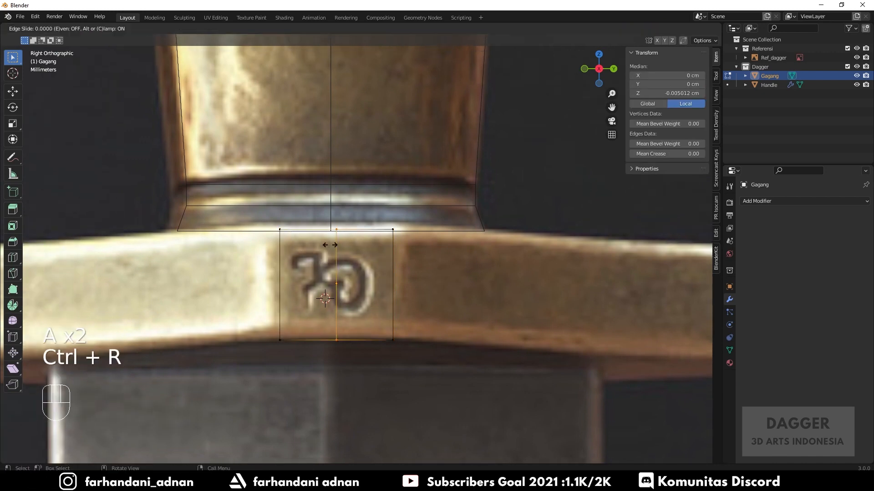
Step: Move the Gagang block along Y to about 0.483 cm, aligning its centre loop with the handle's centre line
key("Tab")
key("g")
key("y")
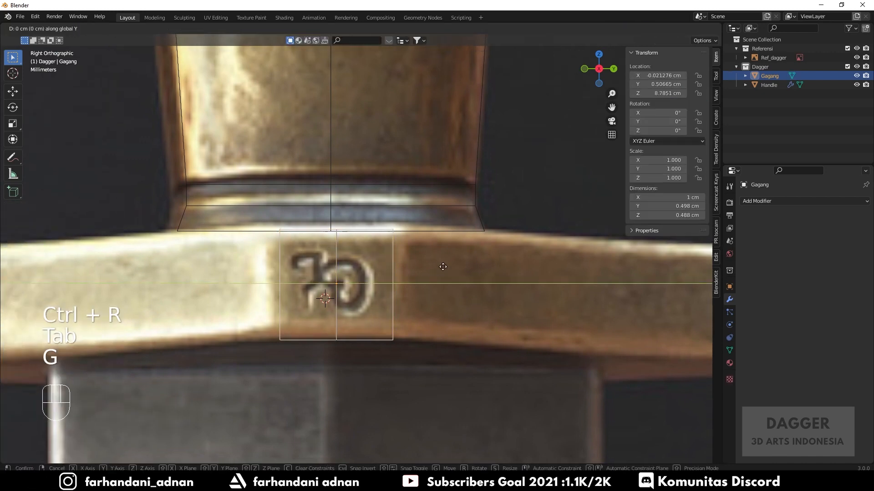
key("shift")
left_click(390, 269)
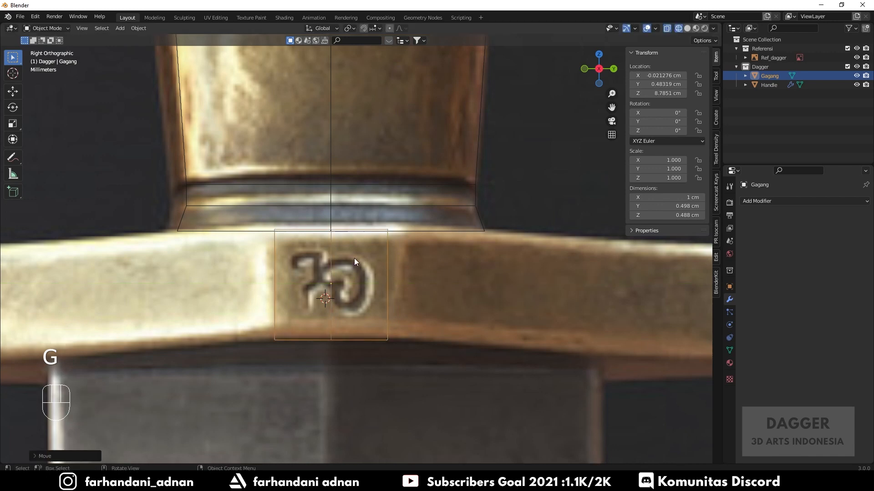
Step: Delete the block's outer vertices on the negative Y side, leaving only the positive Y half
key("Tab")
left_click_drag(234, 203, 293, 390)
key("x")
left_click(300, 256)
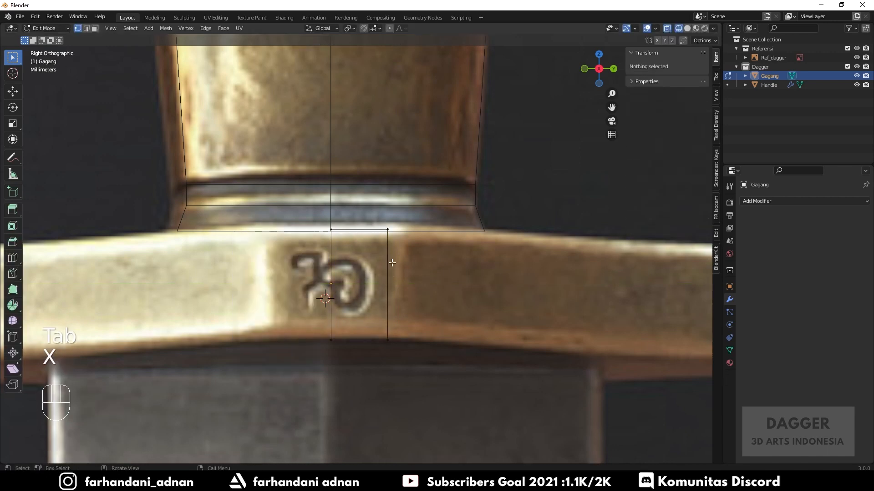
Step: Add a Mirror modifier to Gagang on the Y axis only, with Clipping enabled
key("Tab")
left_click(761, 201)
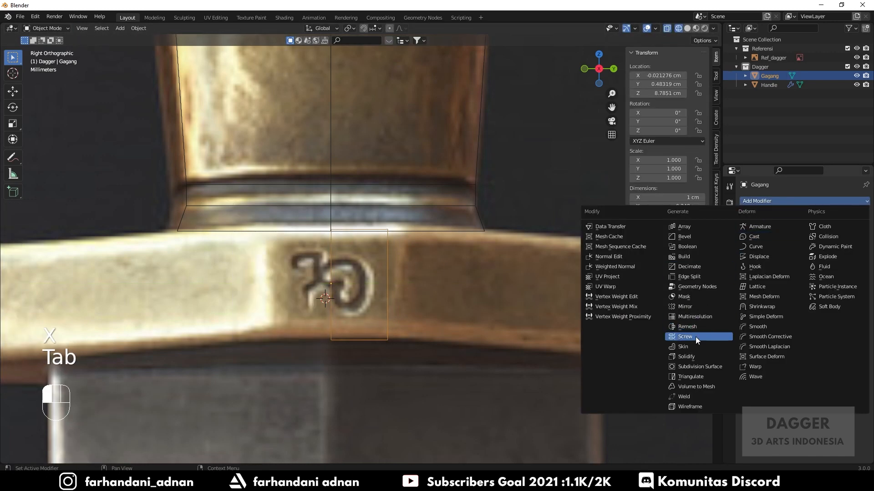
left_click(690, 308)
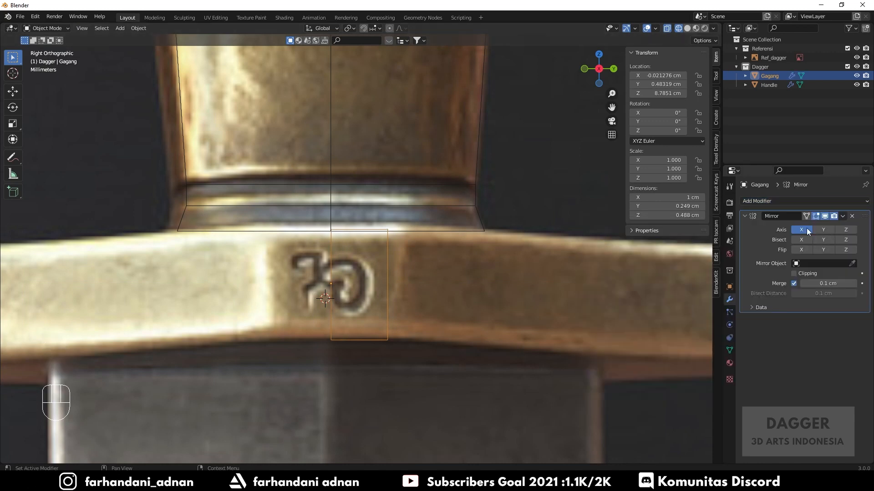
left_click(824, 230)
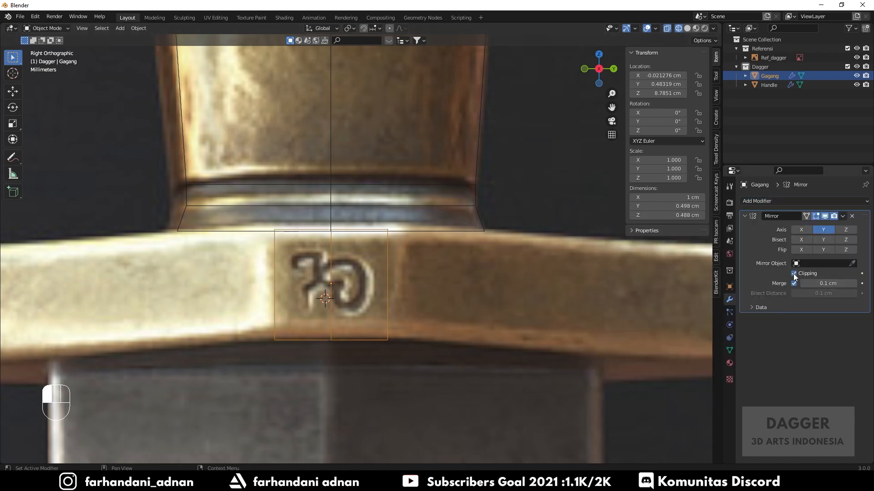
Step: Move the half block's outer vertices along Y to about 0.291 cm, matching the edge of the emblem facet
key("Tab")
left_click_drag(370, 213, 419, 353)
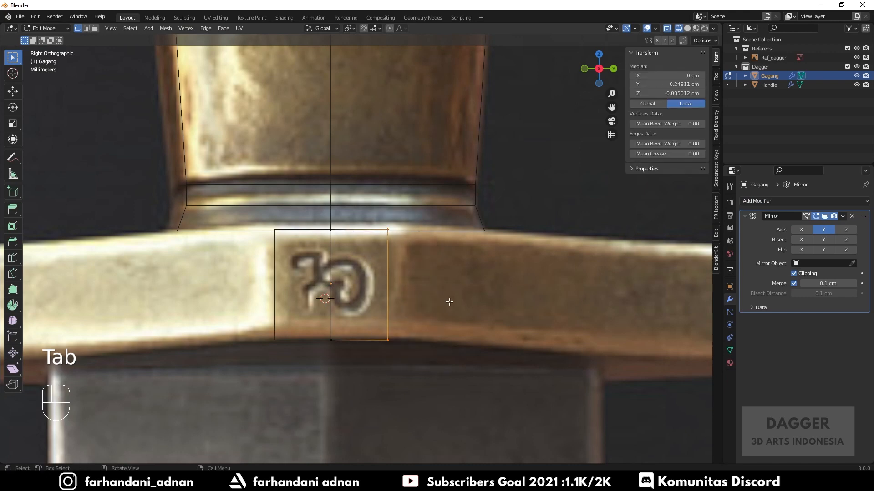
key("g")
left_click(459, 302)
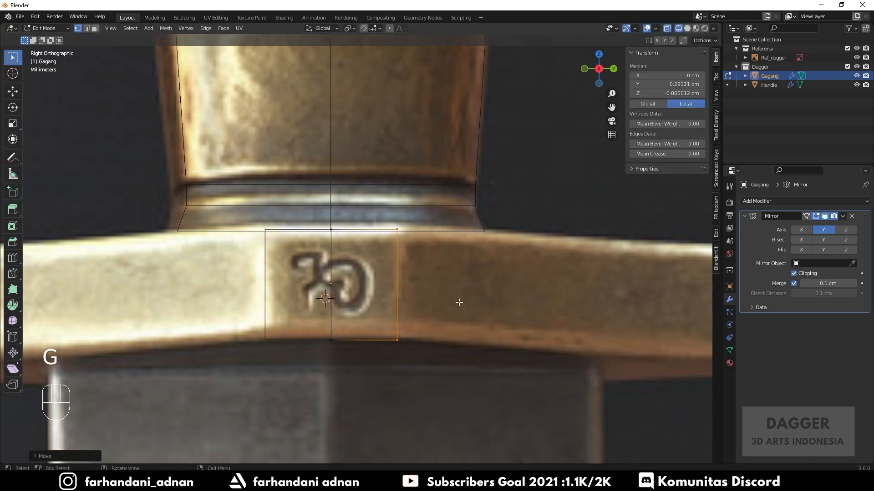
Step: Extrude the block's outer end face about 1.83 cm along Y to the collar before the crossguard's knob
middle_click_drag(513, 341, 367, 328, "shift")
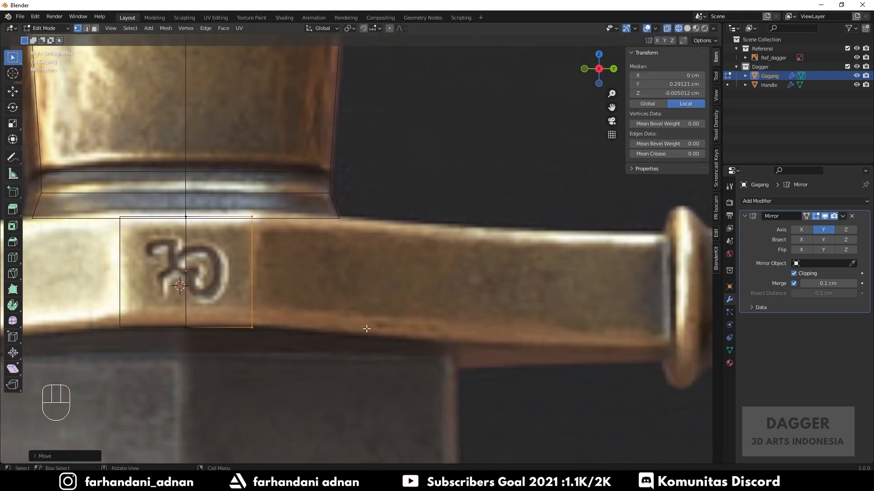
key("e")
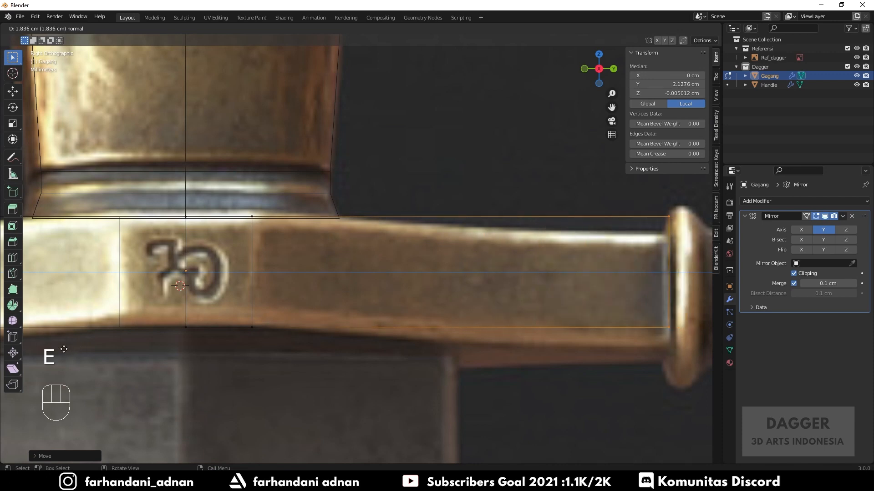
left_click(213, 331)
Step: Add a centred lengthwise loop cut to the crossguard block, splitting its thickness at X 0
middle_click_drag(213, 331, 300, 327, "shift")
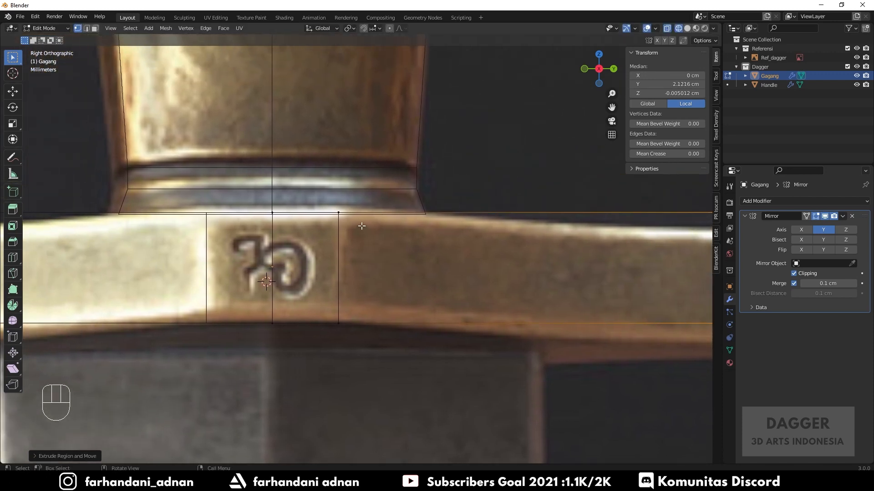
middle_click_drag(628, 271, 458, 304, "shift")
scroll(487, 307, "down", 3)
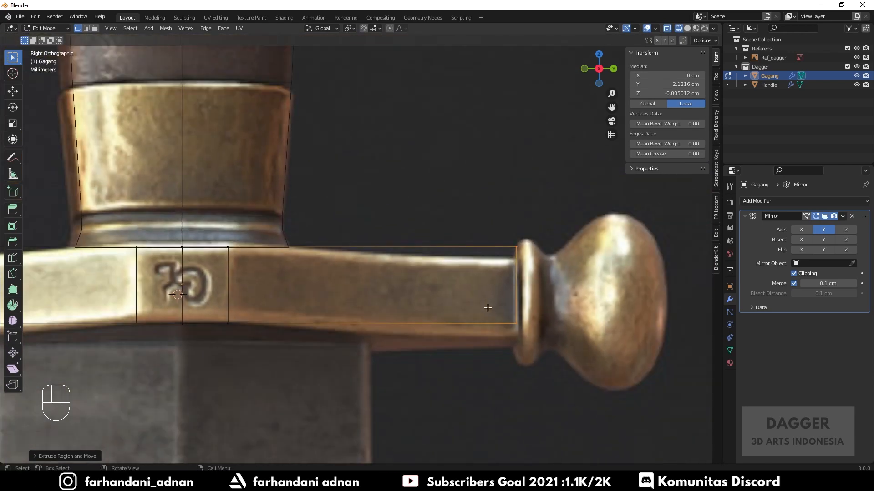
middle_click_drag(308, 254, 460, 323)
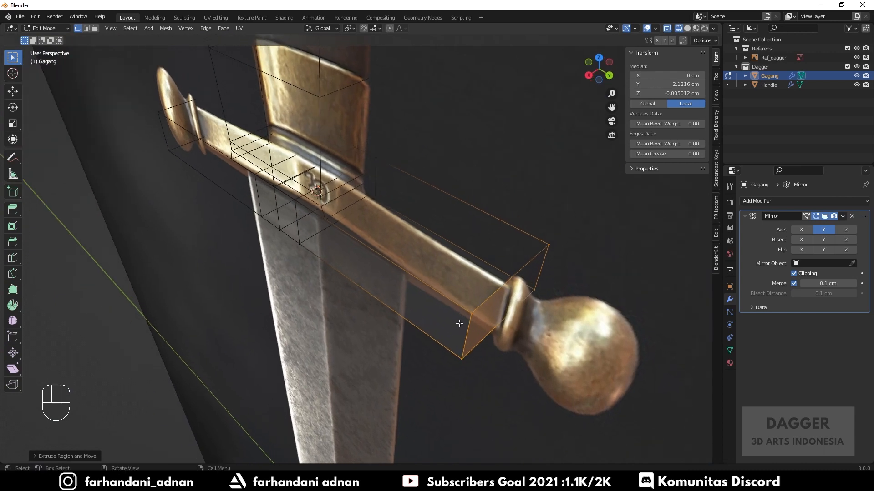
middle_click_drag(489, 297, 472, 304)
key("a")
key("a")
key("ctrl+r")
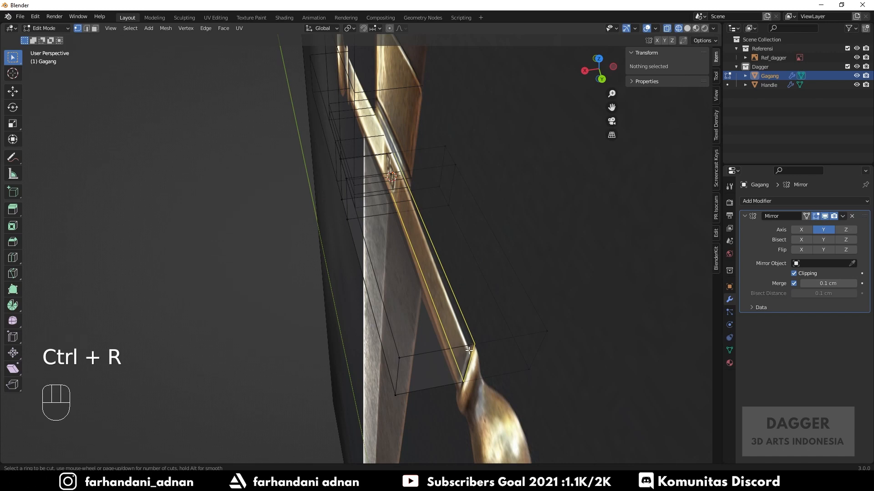
left_click(468, 350)
left_click(470, 351)
middle_click_drag(539, 361, 534, 350)
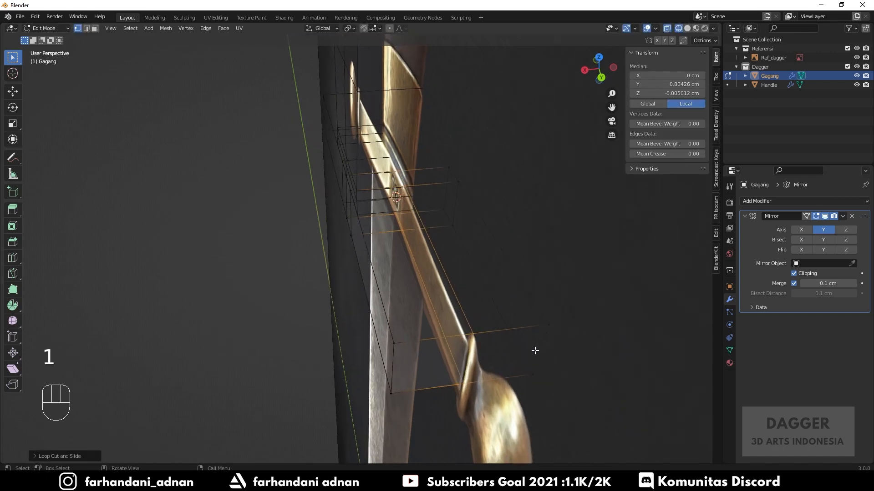
Step: Delete the crossguard's vertices on the negative X side and enable the X axis in its Mirror modifier
middle_click_drag(524, 293, 543, 312)
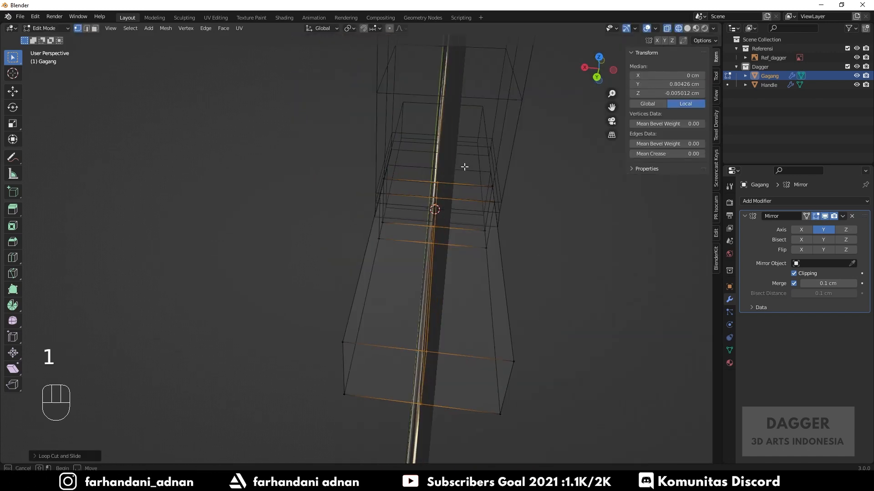
left_click_drag(462, 165, 553, 442)
key("x")
left_click(571, 269)
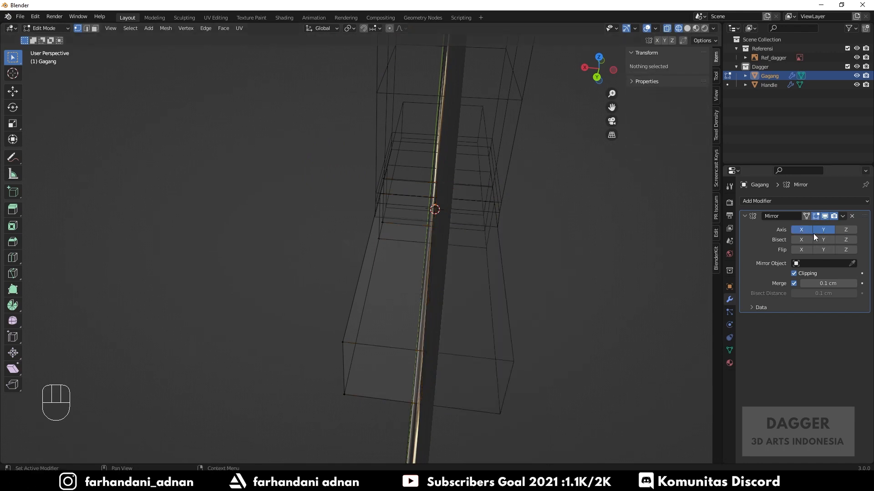
middle_click_drag(363, 283, 357, 290)
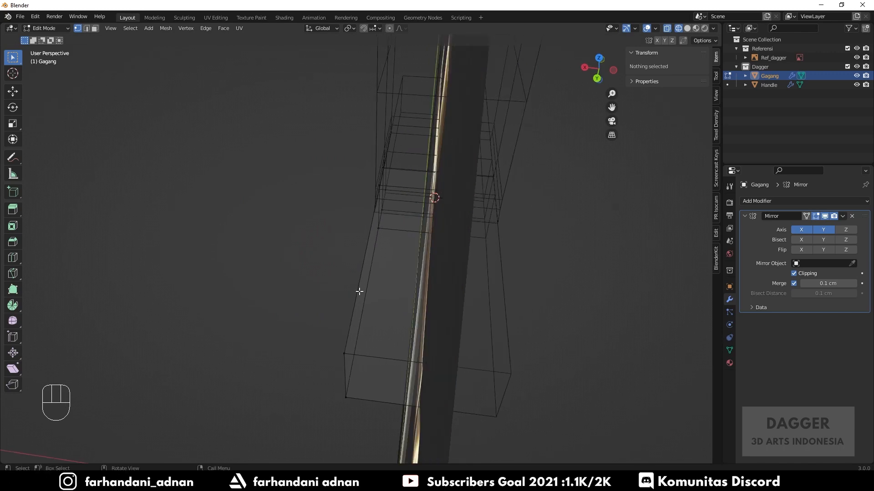
key("Tab")
middle_click_drag(417, 321, 433, 318)
key("Tab")
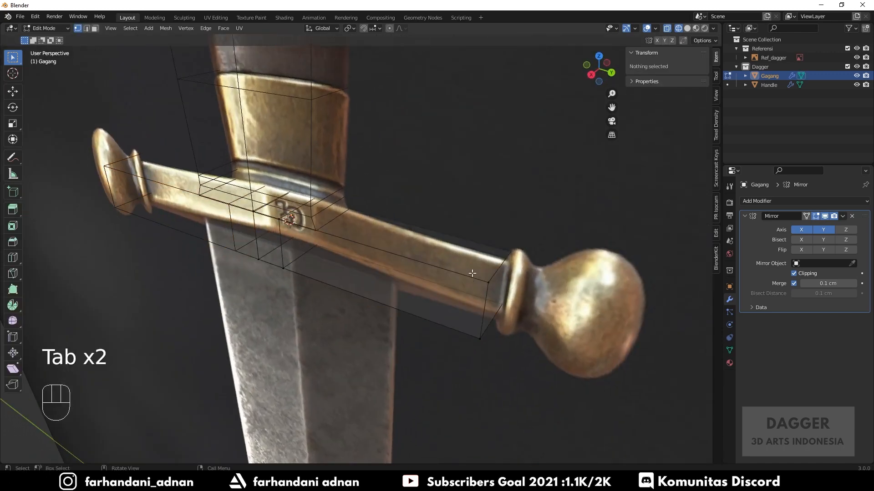
Step: Taper the crossguard by moving the side vertices of its outer end inward along X to about 0.185 cm
left_click_drag(472, 273, 501, 364)
middle_click_drag(501, 364, 452, 339)
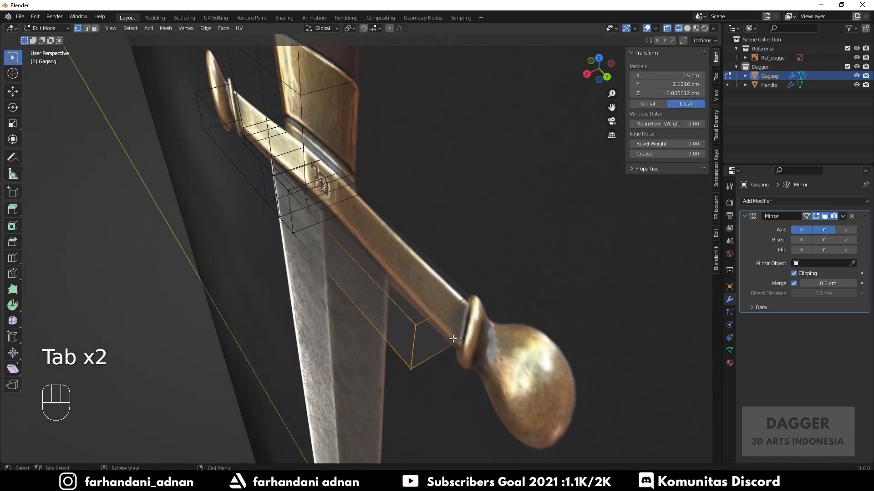
key("KP_7")
middle_click_drag(386, 191, 423, 250, "shift")
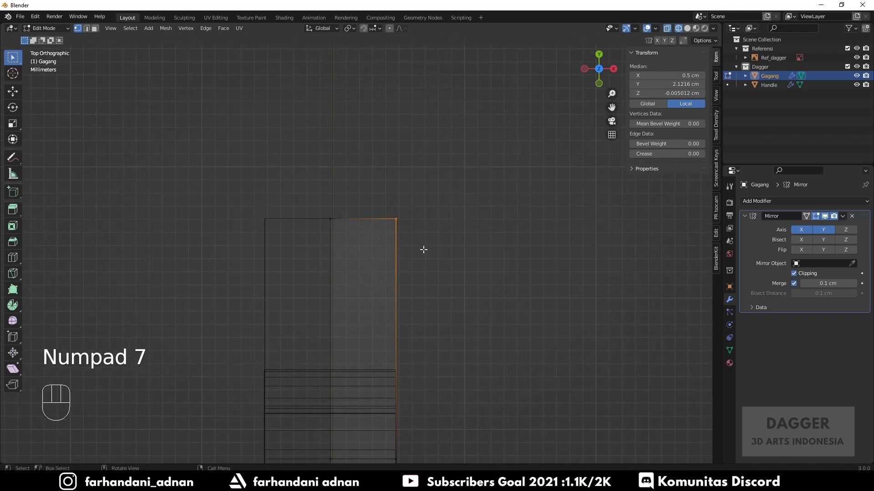
key("g")
key("x")
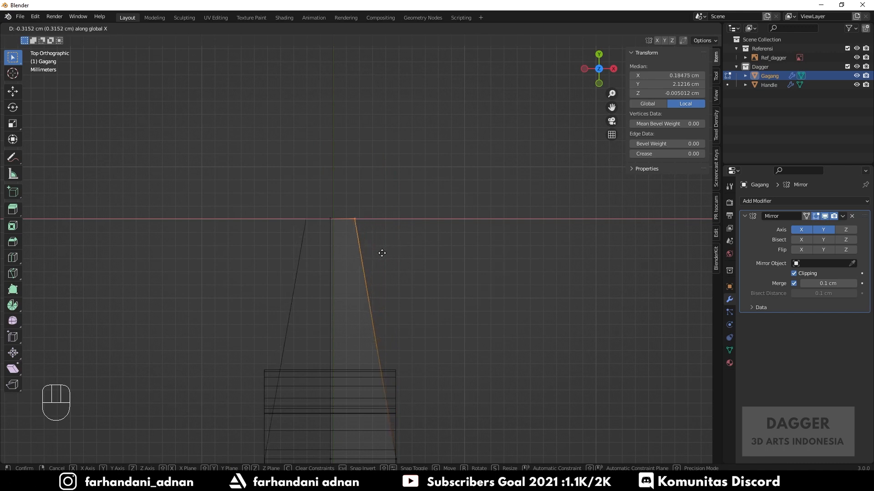
left_click(383, 253)
scroll(391, 273, "down", 3)
scroll(391, 294, "up", 5)
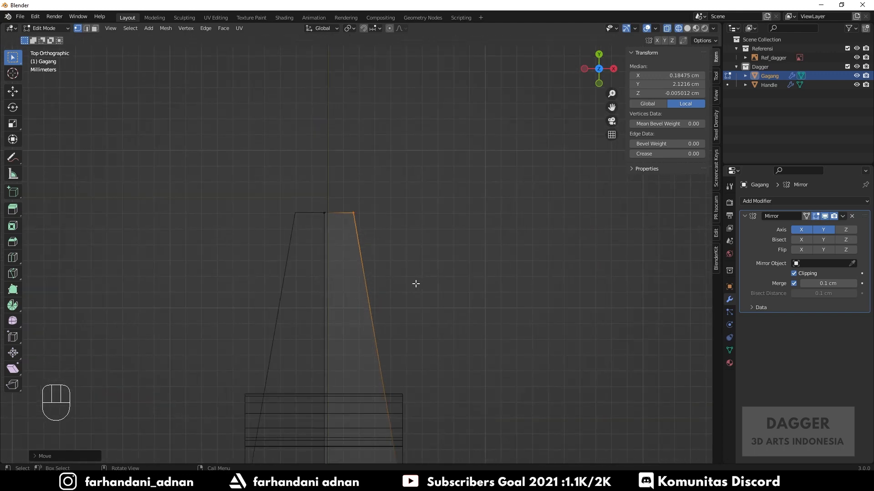
key("KP_3")
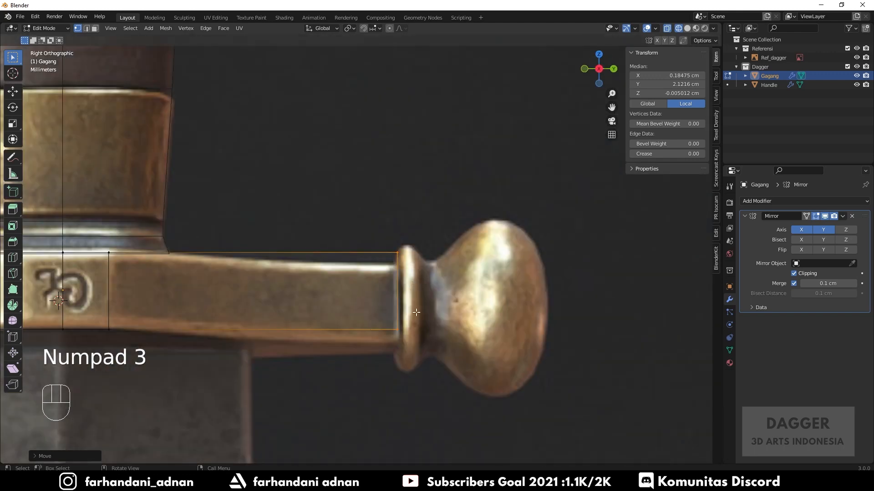
Step: Return to Object Mode, switch the viewport to Solid shading and hide the Ref_dagger image
key("Tab")
mouse_move(429, 291)
middle_mouse_down()
mouse_move(406, 271)
mouse_move(395, 280)
mouse_move(347, 279)
mouse_move(378, 273)
middle_mouse_up()
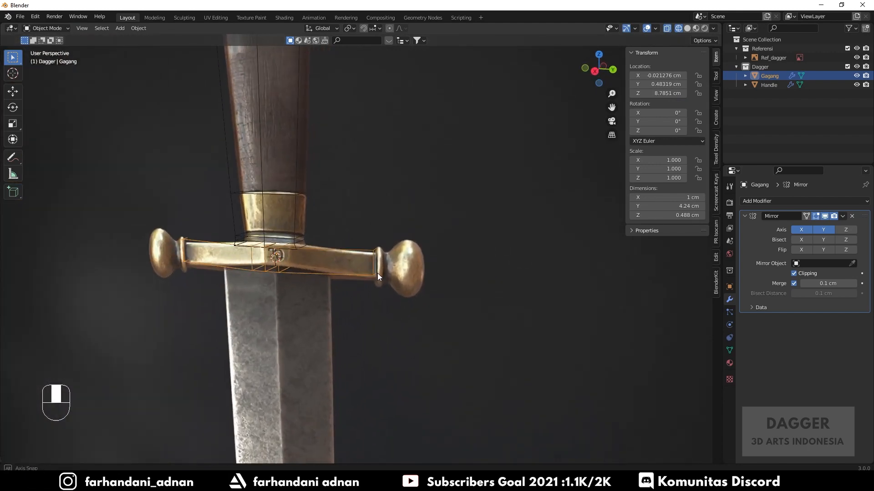
key("z")
left_click(429, 263)
mouse_move(483, 272)
middle_mouse_down()
mouse_move(410, 274)
mouse_move(429, 284)
middle_mouse_up()
left_click(482, 242)
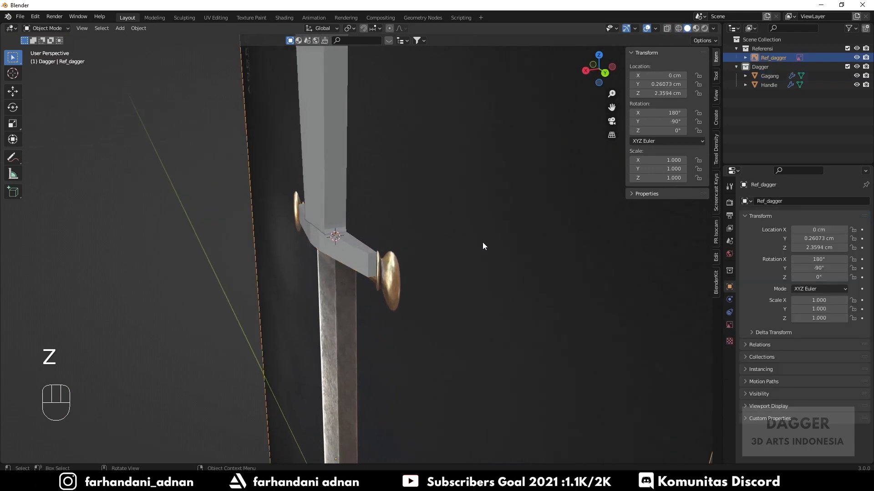
left_click(857, 57)
Step: Thicken Gagang by scaling it to about 1.24 along the X axis only
middle_click_drag(548, 160, 417, 292)
left_click(429, 227)
scroll(430, 227, "up", 3)
key("s")
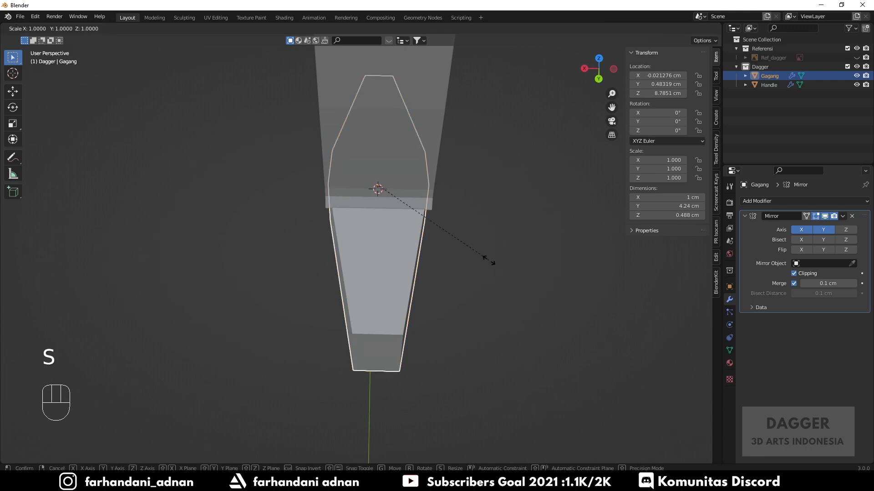
key("x")
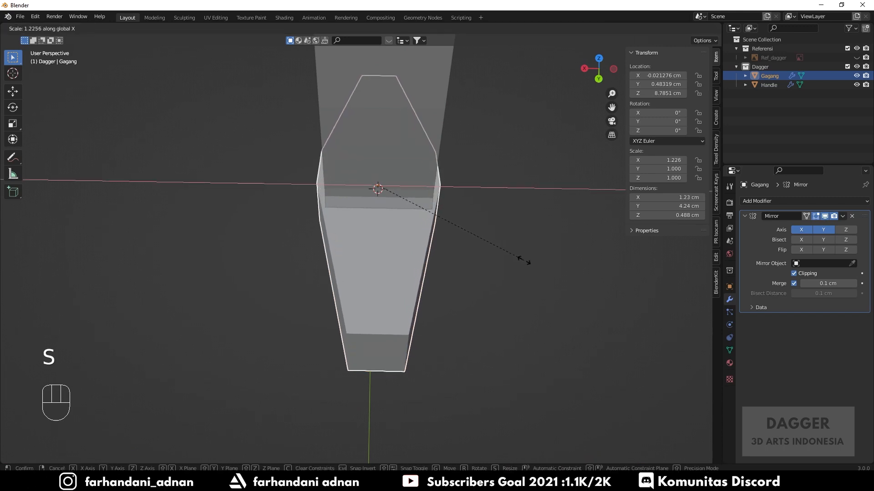
left_click(497, 262)
middle_click_drag(497, 262, 373, 274)
Step: Place the 3D cursor in the middle of the crossguard's outer end face and add a mesh circle there
key("a")
key("a")
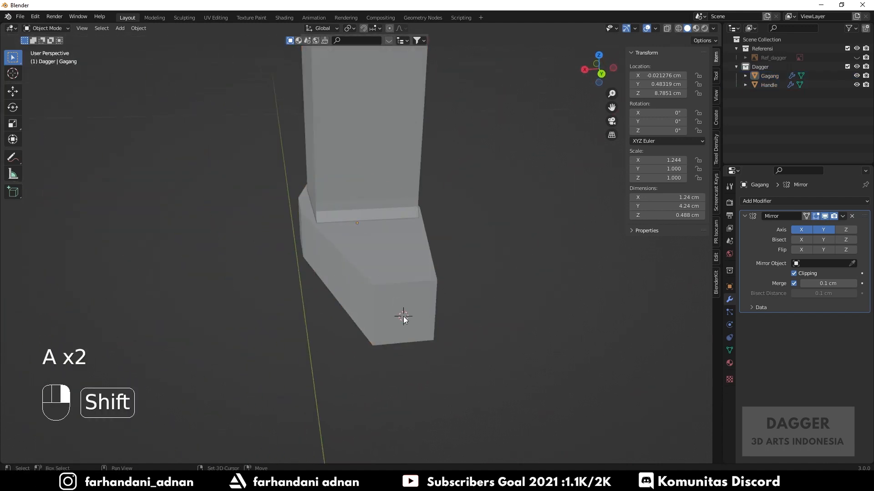
middle_click_drag(405, 318, 430, 293)
key("shift+a")
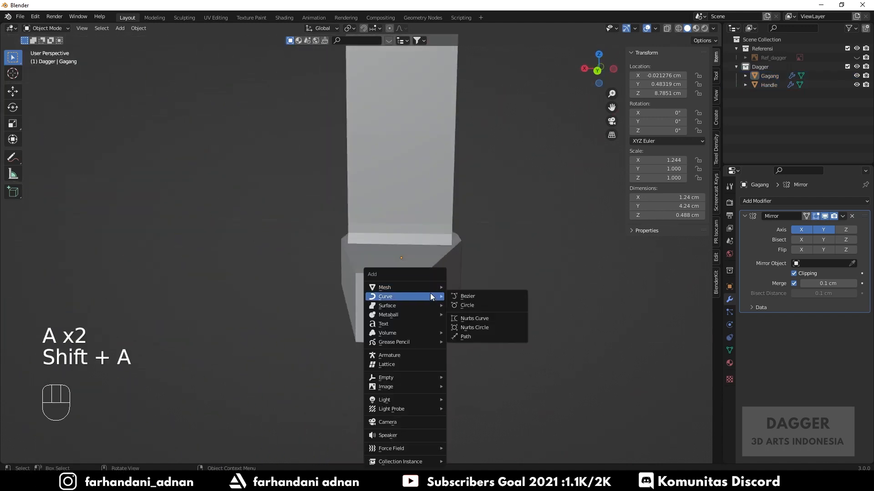
mouse_move(396, 281)
left_click(464, 303)
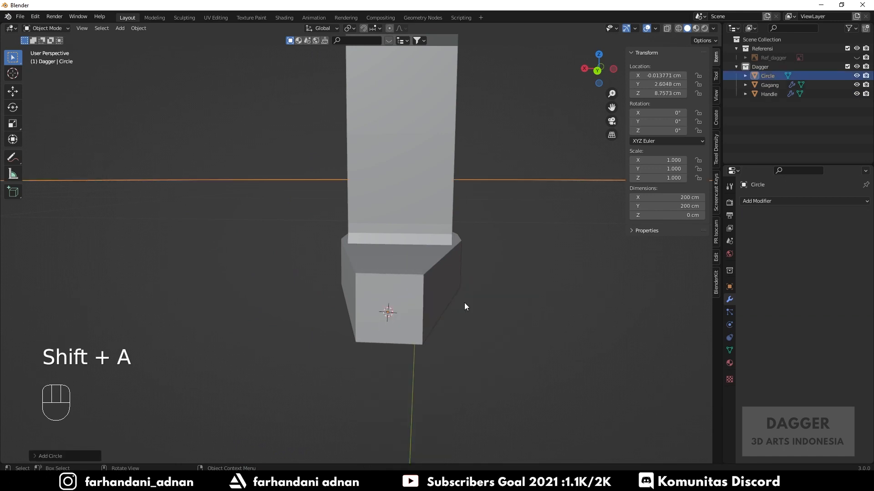
Step: Scale the circle down to about 1.2 cm across, near the size of the crossguard's end
middle_click_drag(470, 302, 438, 296)
scroll(439, 296, "down", 3)
key("s")
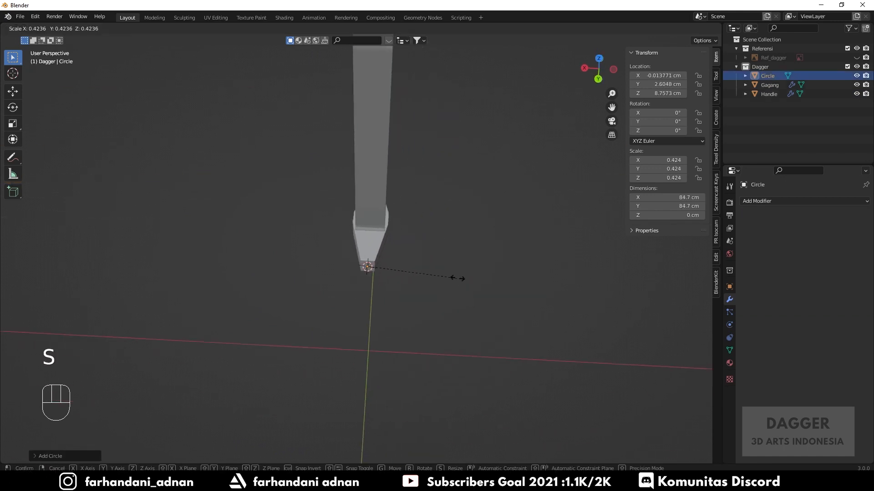
left_click(391, 272)
key("s")
left_click(396, 283)
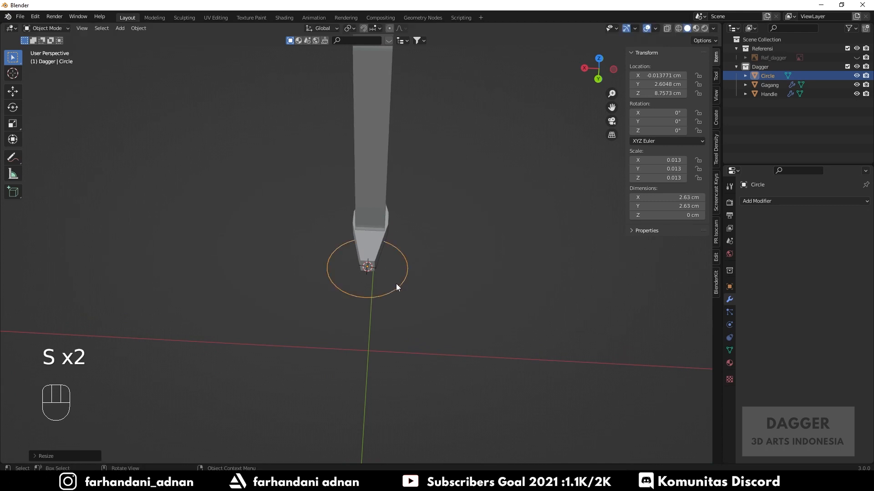
scroll(396, 284, "up", 2)
key("s")
left_click(447, 307)
scroll(461, 329, "up", 3)
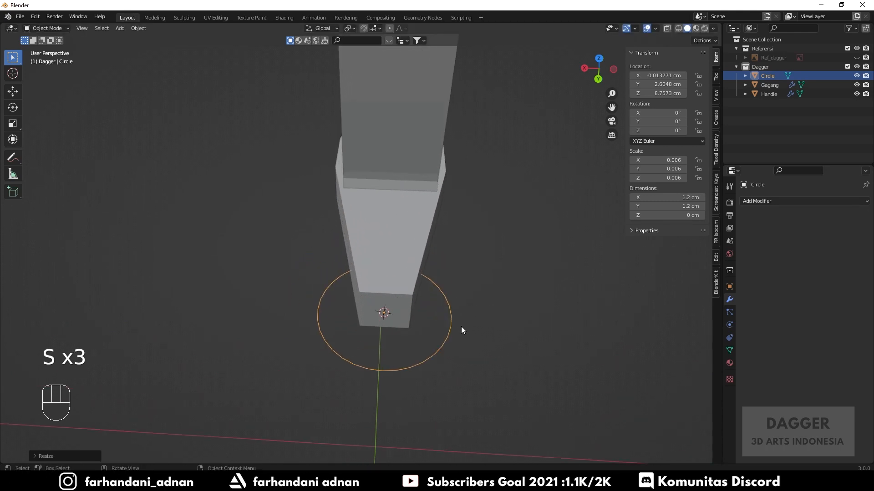
Step: Rotate the circle 90° around the X axis so it lies parallel to the crossguard's end face
key("r")
key("x")
key("9")
key("0")
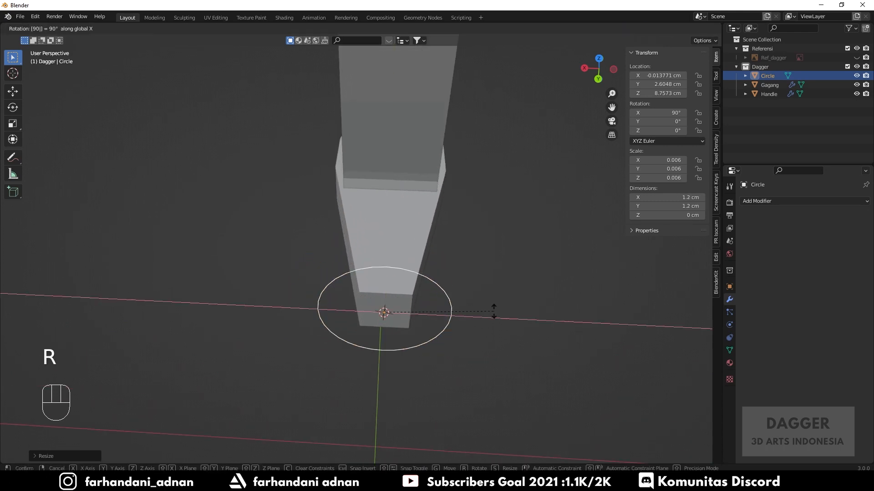
key("Return")
Step: Fill the circle with a face and scale the disc to about 0.87 cm across
middle_click_drag(492, 312, 511, 291)
key("Tab")
key("f")
key("Tab")
key("s")
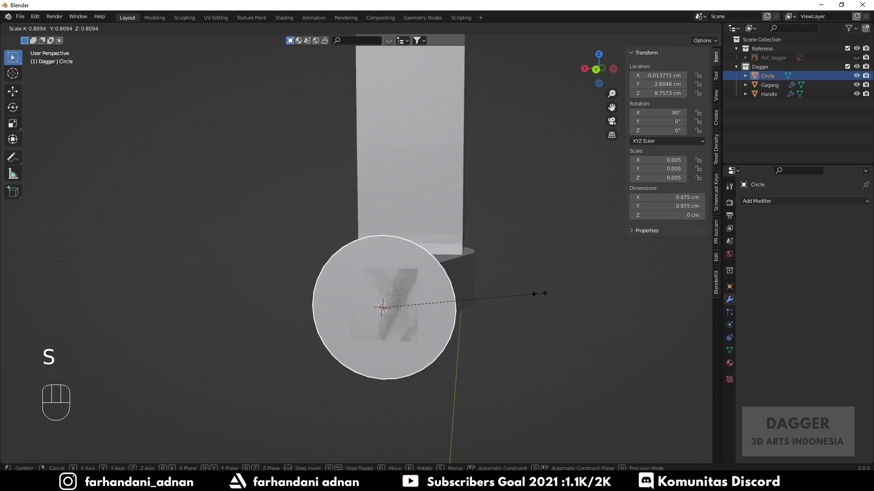
left_click(519, 308)
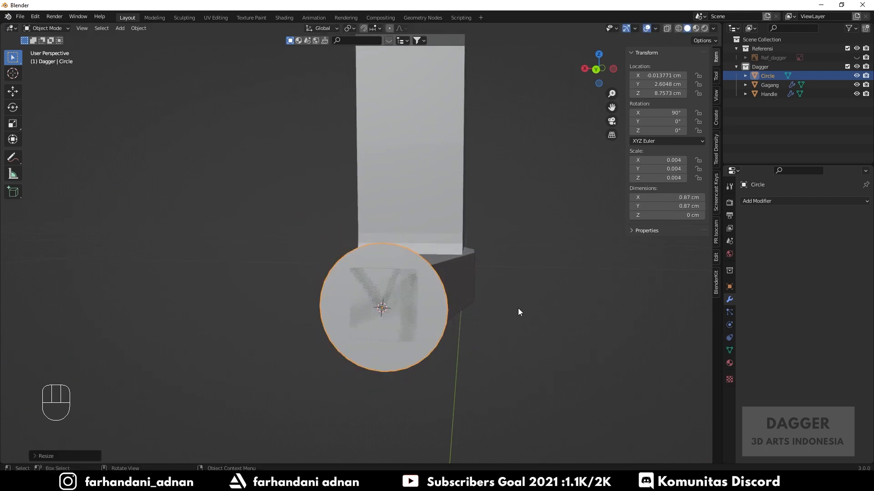
Step: Show Ref_dagger again and scale the disc's vertices down in Edit Mode to meet the reference collar's upper edge
middle_click_drag(518, 308, 413, 323)
key("KP_3")
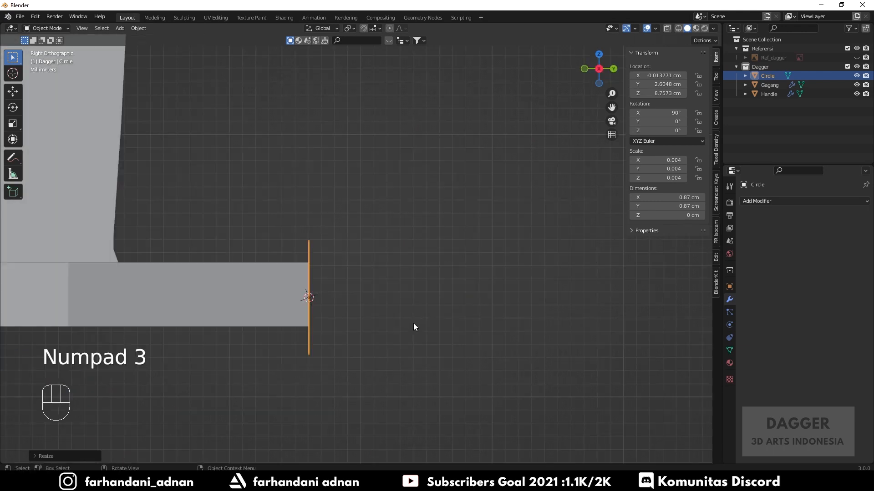
key("Tab")
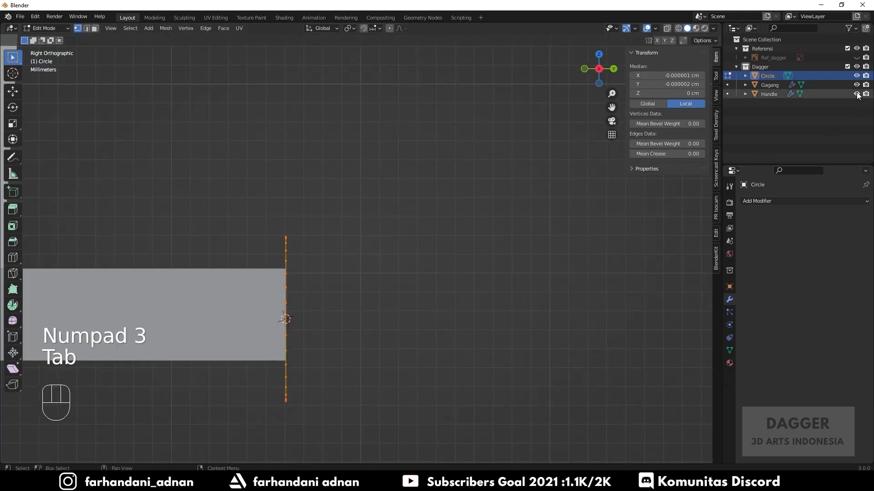
left_click(856, 58)
middle_click_drag(417, 306, 477, 251, "shift")
key("s")
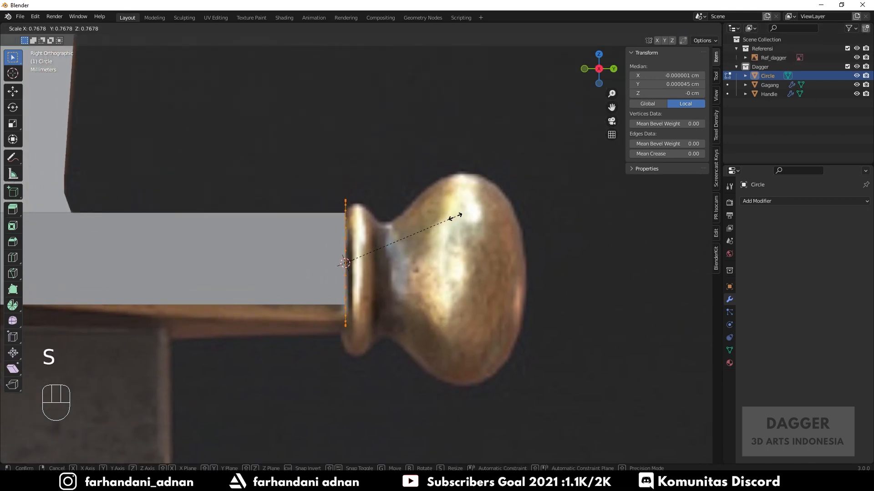
left_click(455, 217)
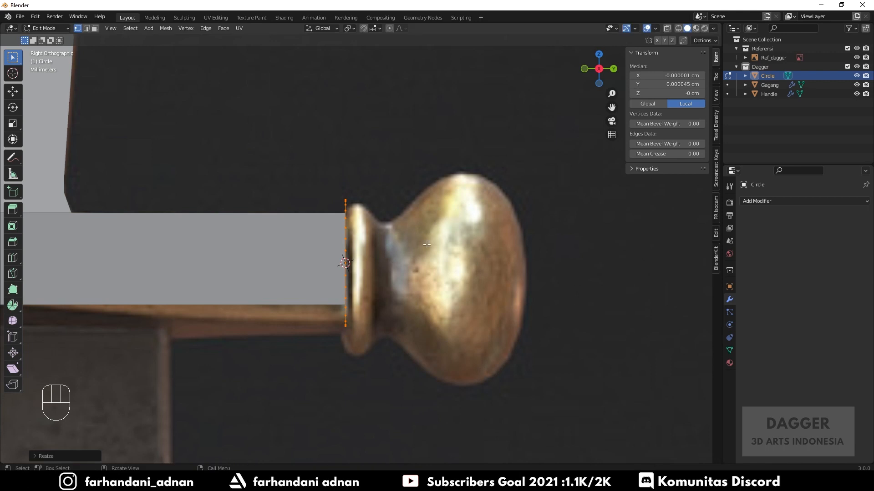
key("s")
left_click(444, 208)
Step: Extrude the disc about 0.084 cm outward toward the knob and scale the new ring up to about 1.16
key("e")
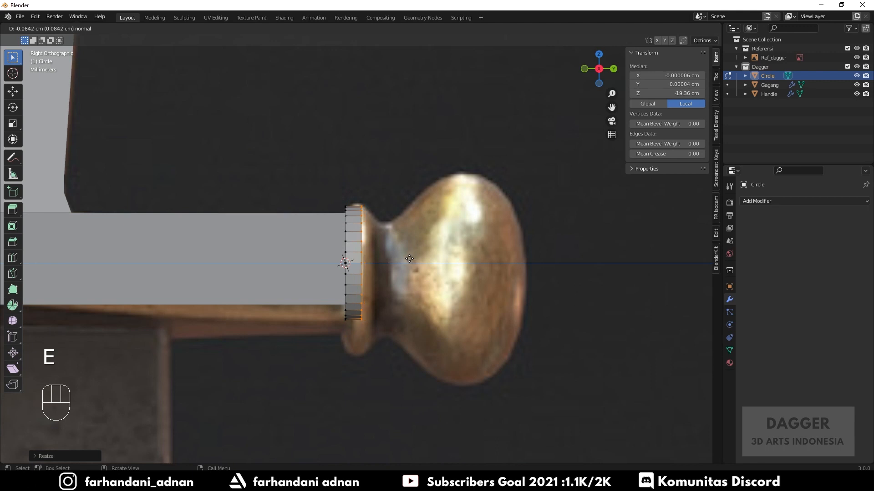
left_click(440, 248)
key("s")
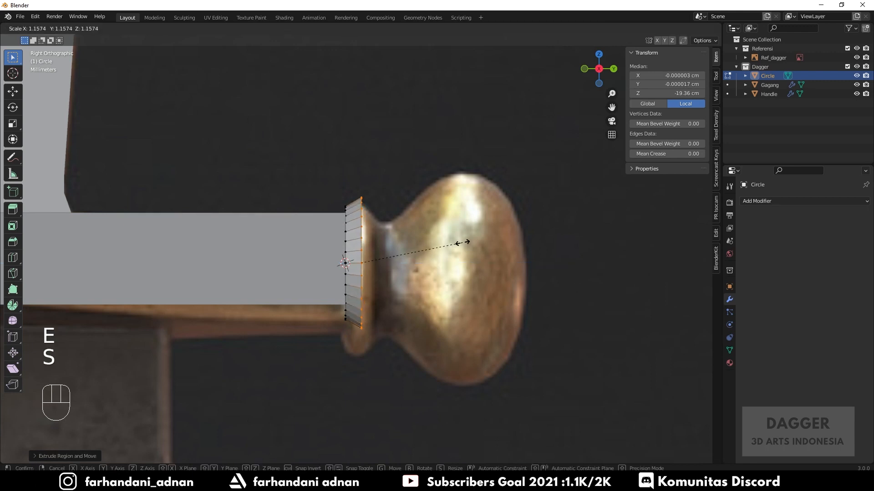
left_click(461, 242)
Step: Extrude the collar outward again with the new ring scaled to about 0.70, and extend it with a straight neck section to the knob
key("e")
left_click(448, 258)
key("s")
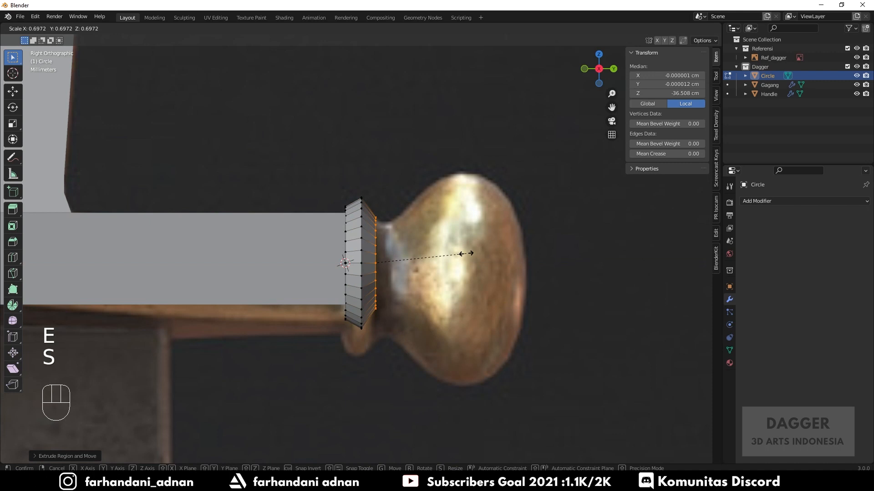
left_click(462, 266)
left_click(470, 269)
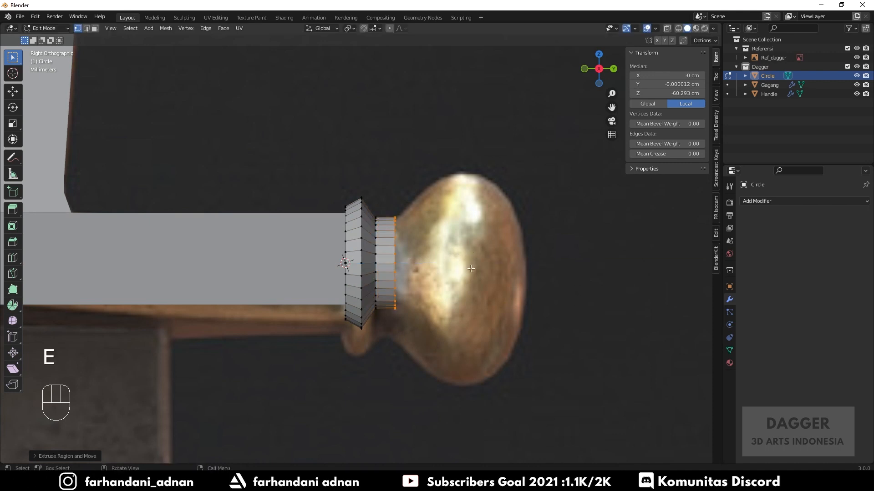
Step: Extrude the neck outward, scale its end into a flared knob about 1.1 cm across, and extrude a straight section about 0.21 cm long
key("e")
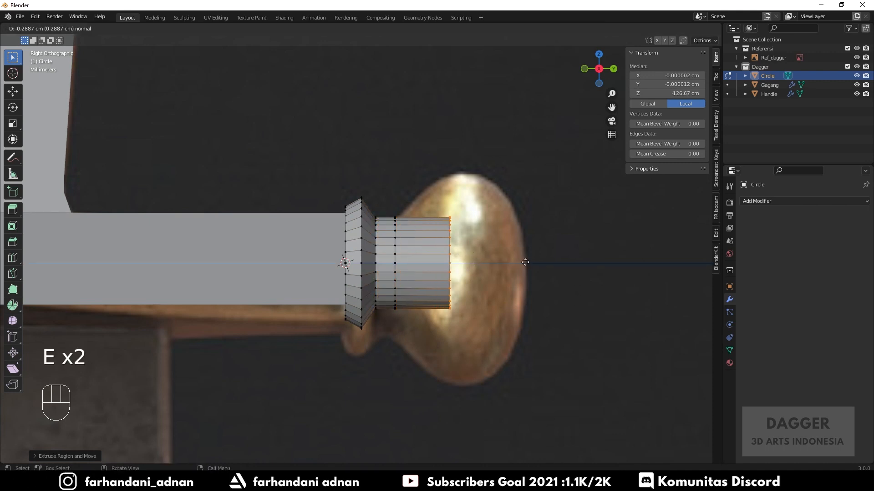
left_click(535, 259)
key("s")
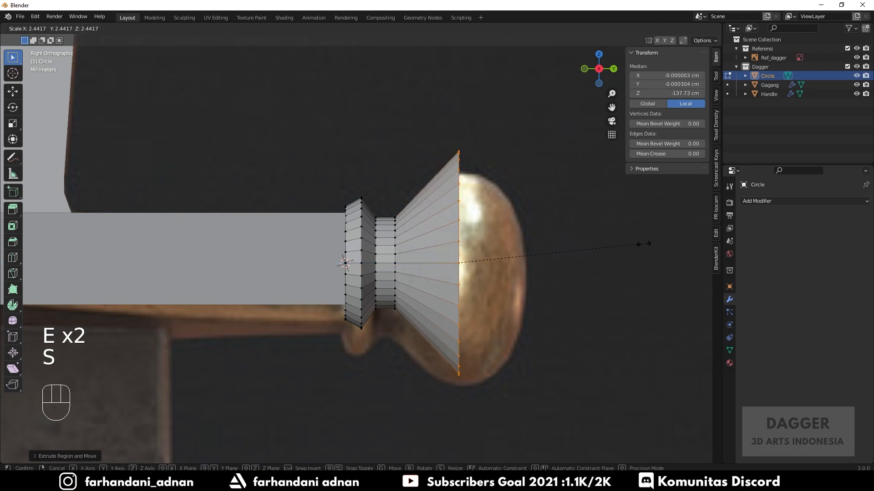
left_click(631, 248)
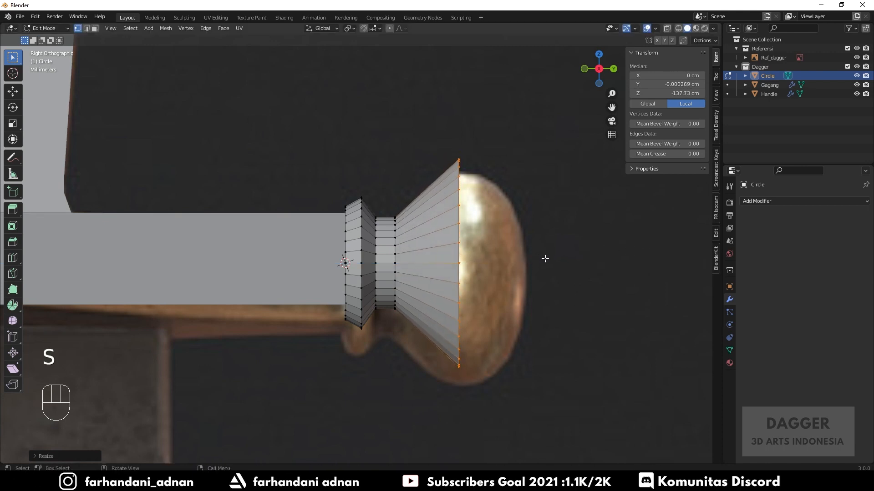
key("e")
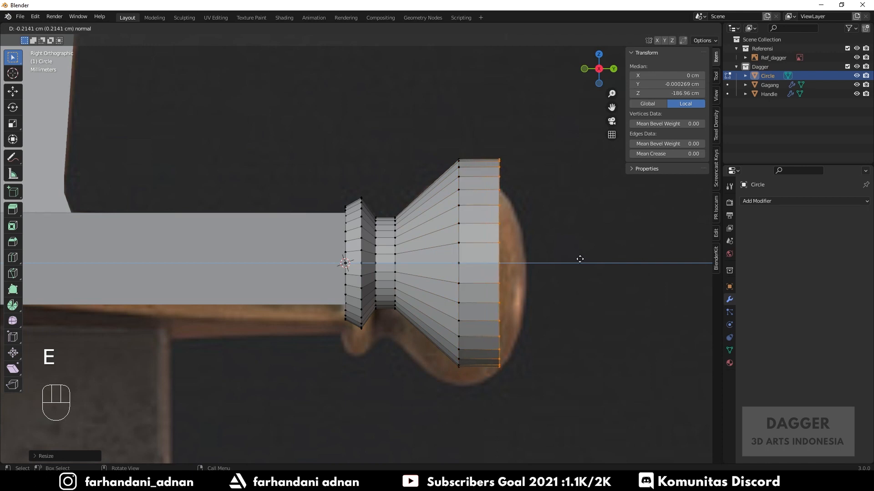
left_click(579, 259)
key("Tab")
middle_click_drag(492, 251, 408, 246)
left_click(316, 245)
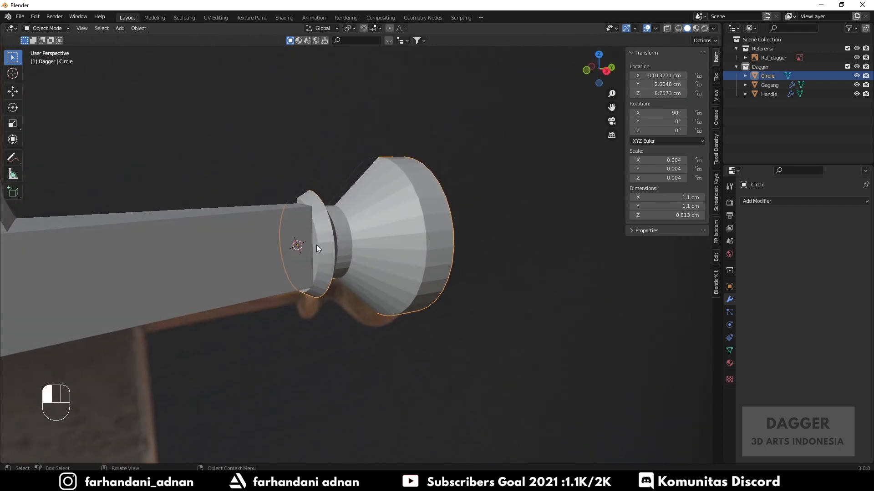
left_click(400, 242)
Step: Try rescaling the whole collar-and-knob object and undo the resize
middle_click_drag(477, 247, 457, 245)
key("s")
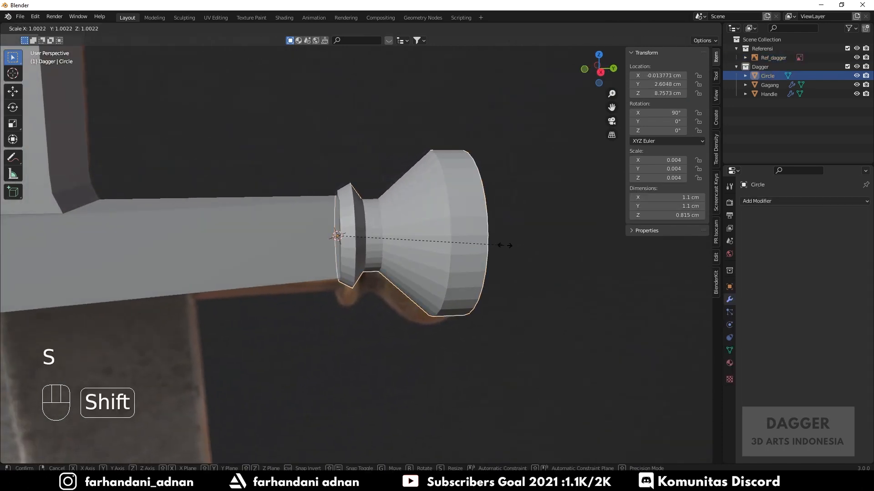
left_click(574, 243)
middle_click_drag(575, 243, 356, 224)
key("ctrl+z")
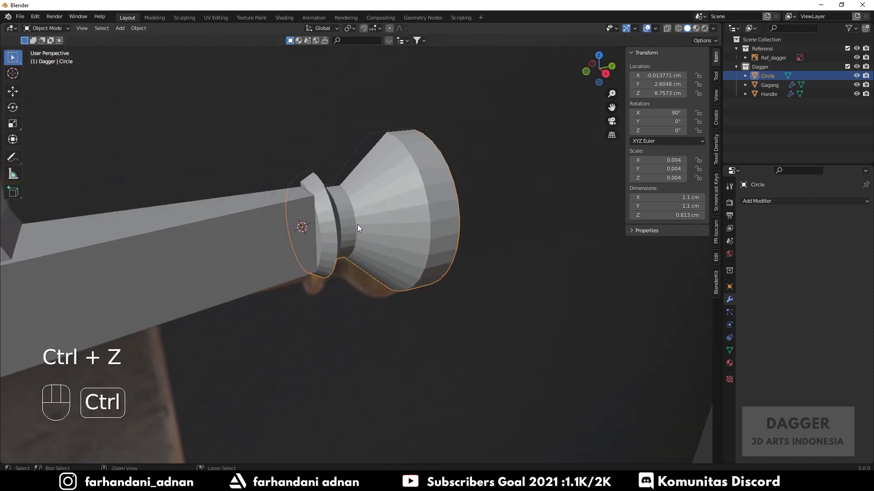
Step: Scale up the collar's end face where it meets the crossguard
key("Tab")
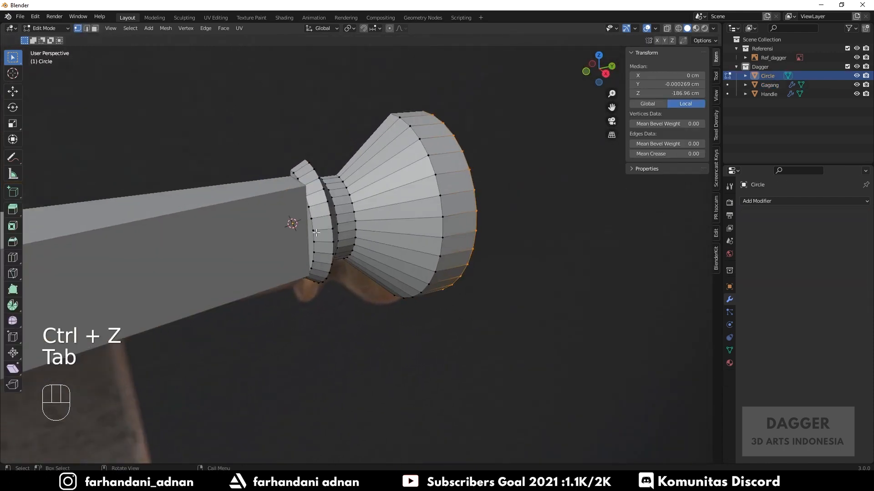
key("3")
middle_click_drag(316, 232, 409, 194)
key("s")
left_click(367, 230)
key("2")
key("2")
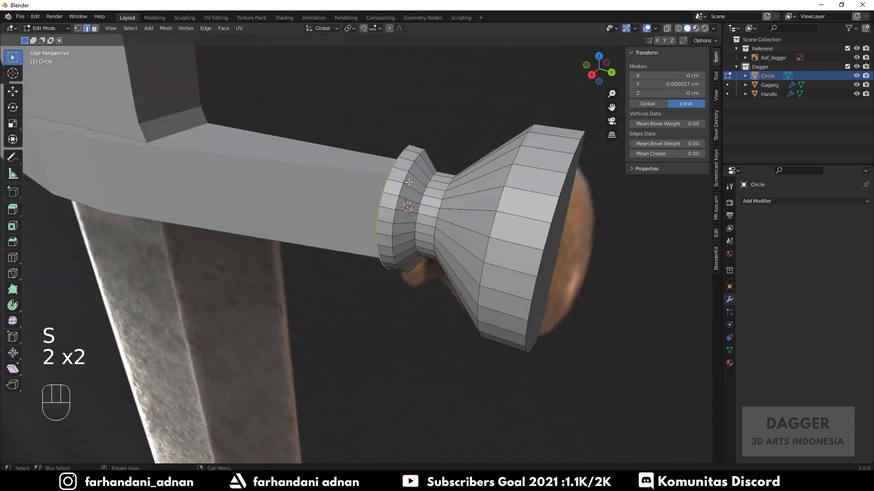
Step: Select the edge loop around the collar's rim, scale it up to about 1.16, and return to Object Mode
left_click(405, 180, "alt+shift")
key("a")
key("a")
left_click(404, 179, "alt")
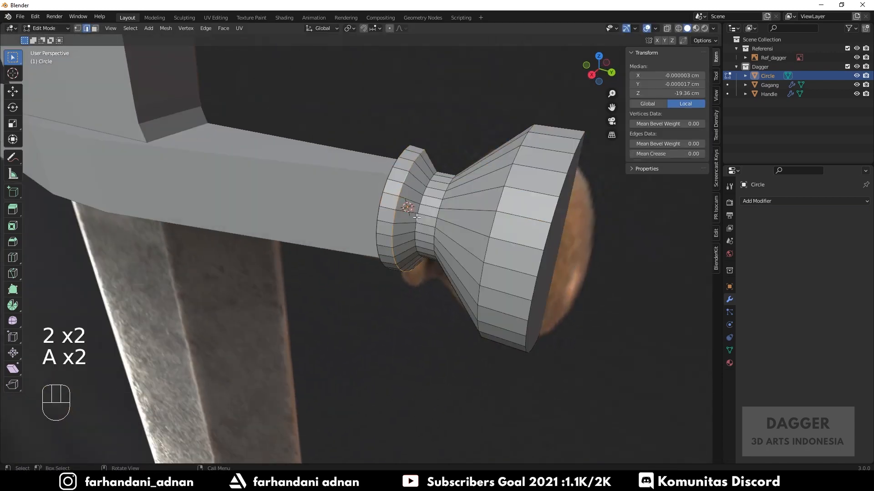
middle_click_drag(417, 219, 460, 220)
key("s")
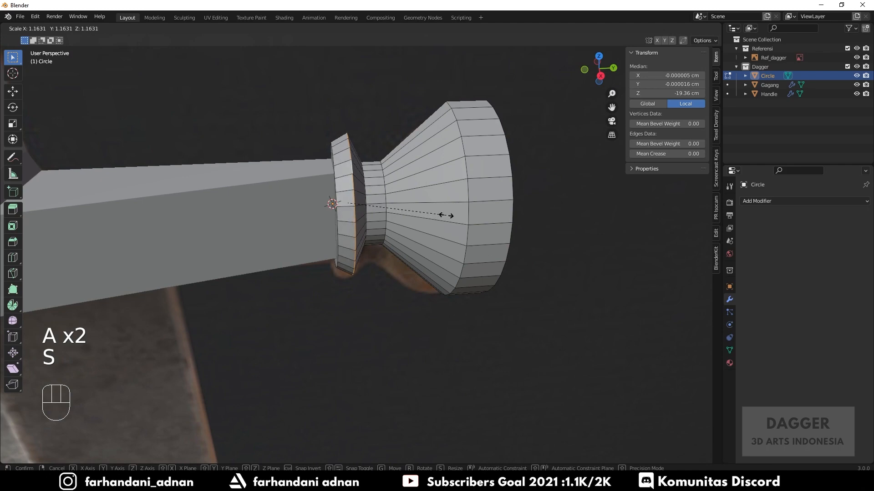
left_click(446, 216)
mouse_move(248, 226)
middle_mouse_down()
mouse_move(327, 197)
mouse_move(286, 224)
mouse_move(391, 228)
mouse_move(356, 211)
mouse_move(335, 218)
mouse_move(479, 244)
mouse_move(400, 254)
mouse_move(433, 263)
mouse_move(392, 255)
mouse_move(402, 272)
mouse_move(425, 263)
mouse_move(422, 295)
mouse_move(423, 260)
middle_mouse_up()
key("Tab")
Step: Compare the collar and knob with Ref_dagger in wireframe shading, and restore solid shading with the reference hidden
left_click(435, 228)
key("h")
left_click(857, 57)
key("z")
left_click(422, 295)
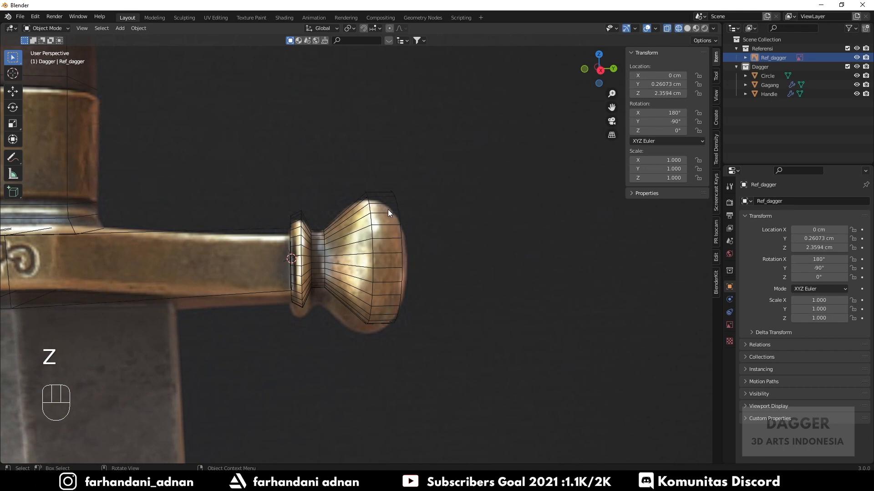
left_click(856, 58)
key("z")
left_click(492, 272)
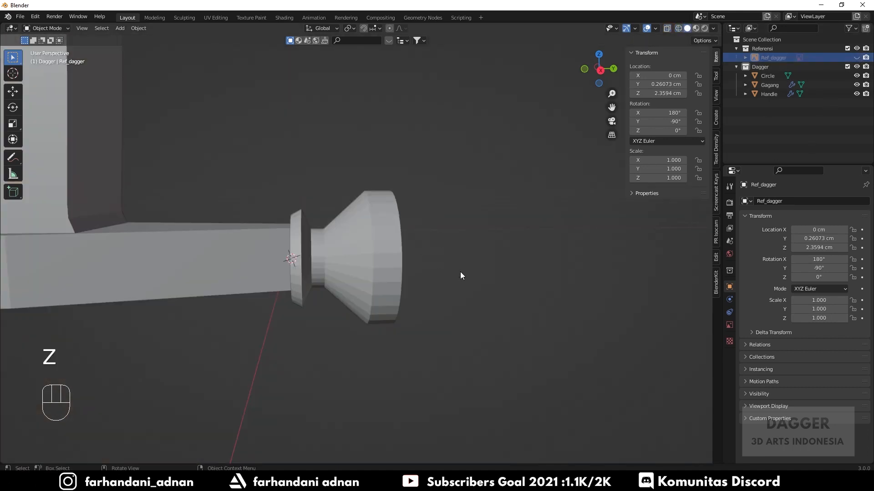
Step: Apply the rotation and scale of the Circle object that forms the collar and knob
middle_click_drag(460, 274, 400, 267)
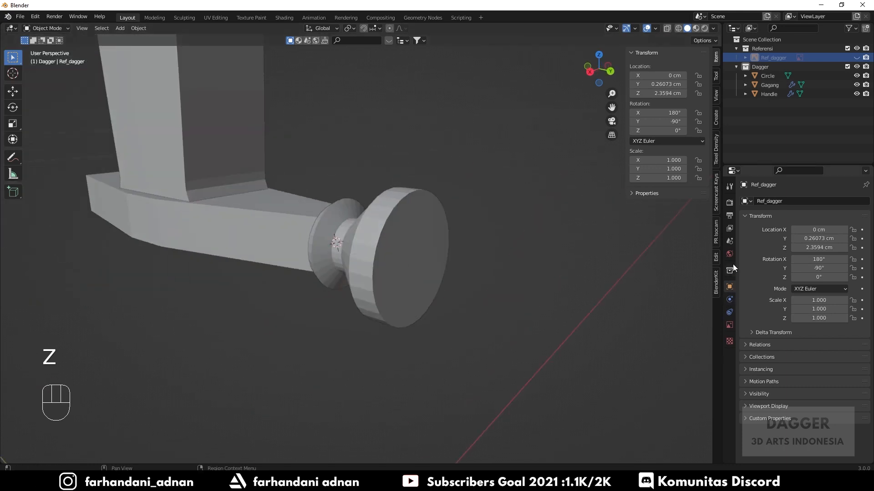
left_click(419, 259)
left_click(730, 299)
left_click(791, 202)
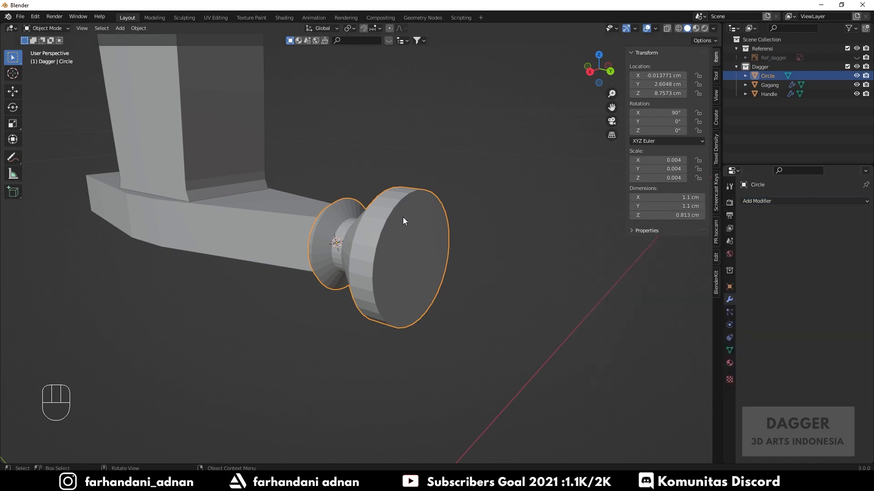
key("ctrl+a")
left_click(473, 244)
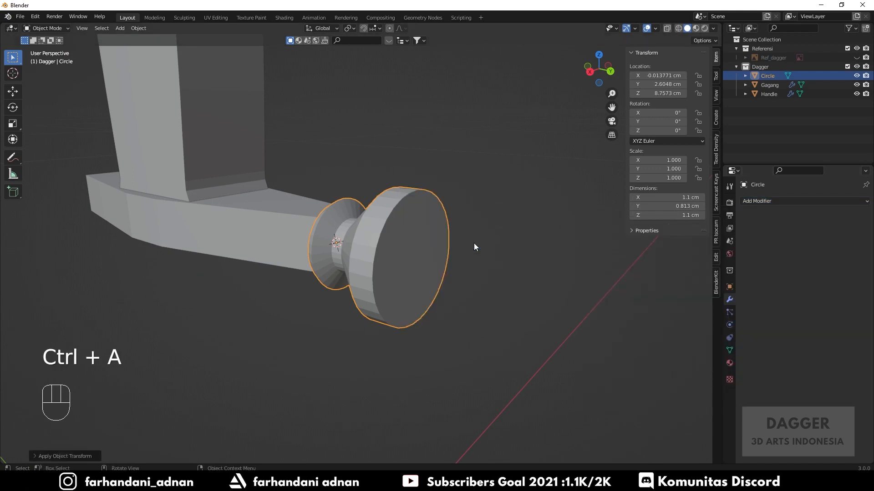
Step: Add a Subdivision Surface modifier to the collar and knob with the viewport levels at 2
left_click(790, 202)
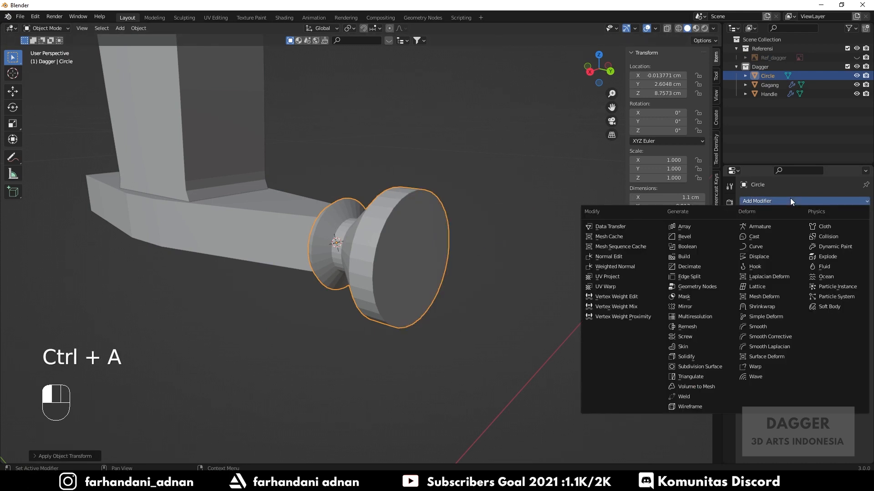
left_click(702, 367)
middle_click_drag(686, 356, 345, 241)
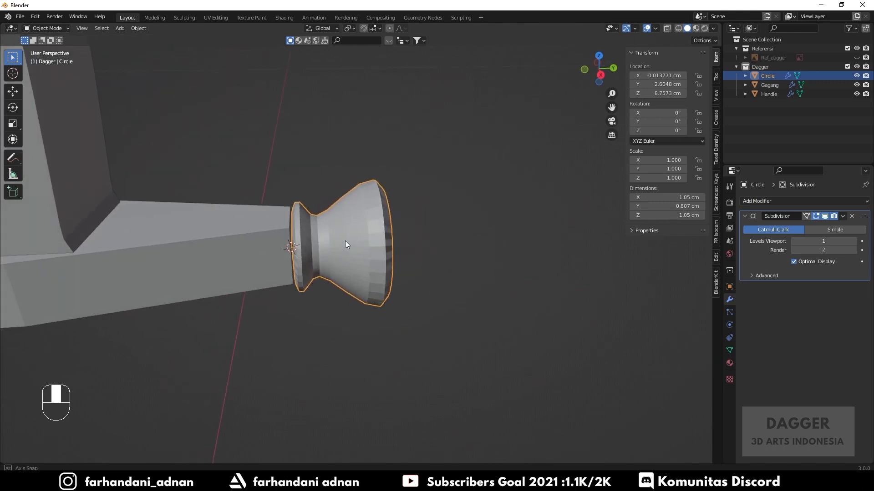
left_click(859, 242)
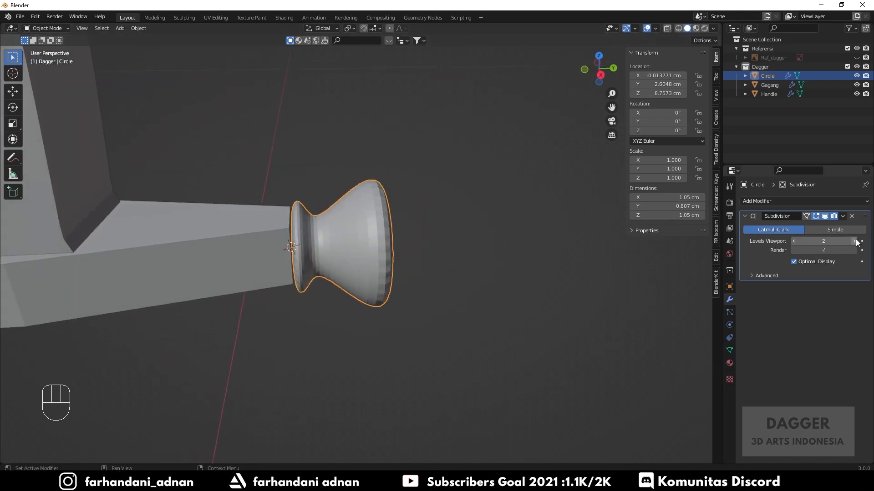
Step: Examine the shading of the subdivided knob's end cap and the collar's crossguard side from several angles
middle_click_drag(312, 258, 295, 232)
scroll(295, 232, "up", 2)
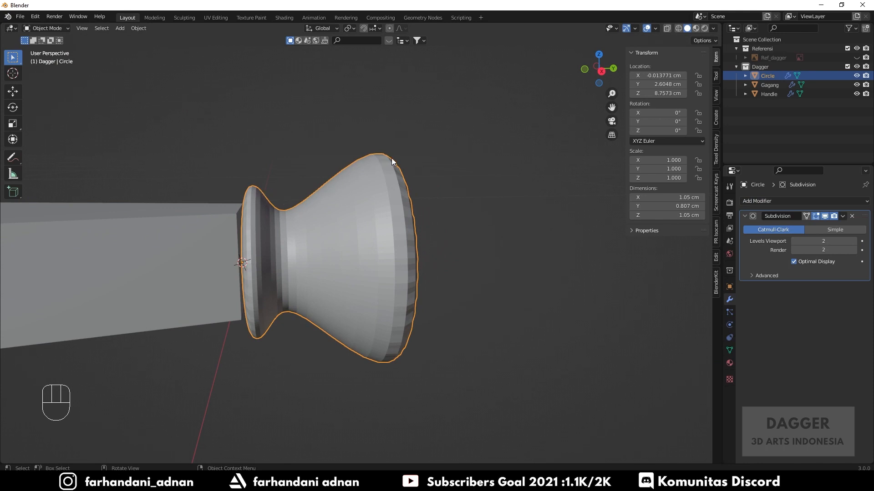
mouse_move(440, 198)
middle_mouse_down()
mouse_move(375, 184)
mouse_move(358, 190)
mouse_move(448, 195)
middle_mouse_up()
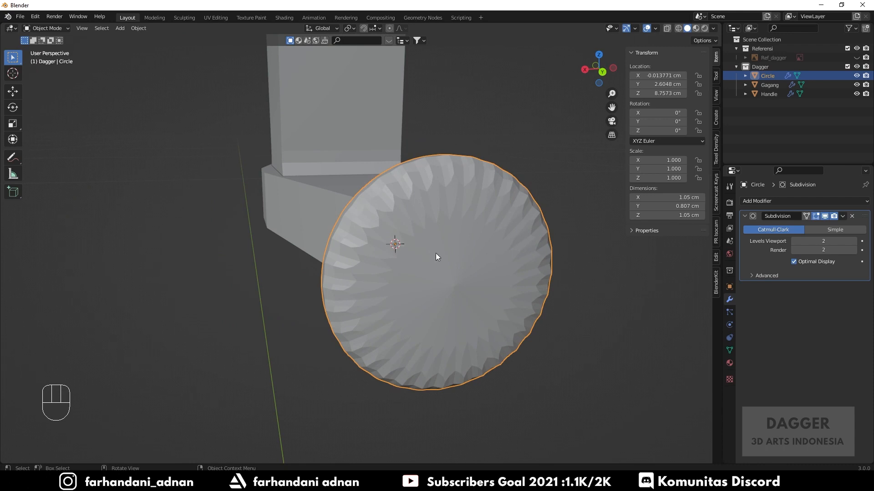
middle_click_drag(435, 257, 455, 224)
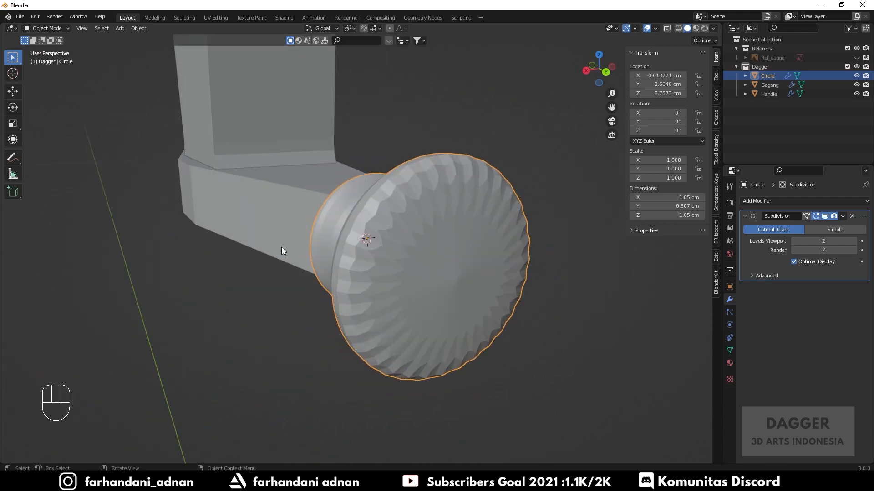
middle_click_drag(281, 247, 397, 250)
middle_click_drag(218, 269, 293, 269)
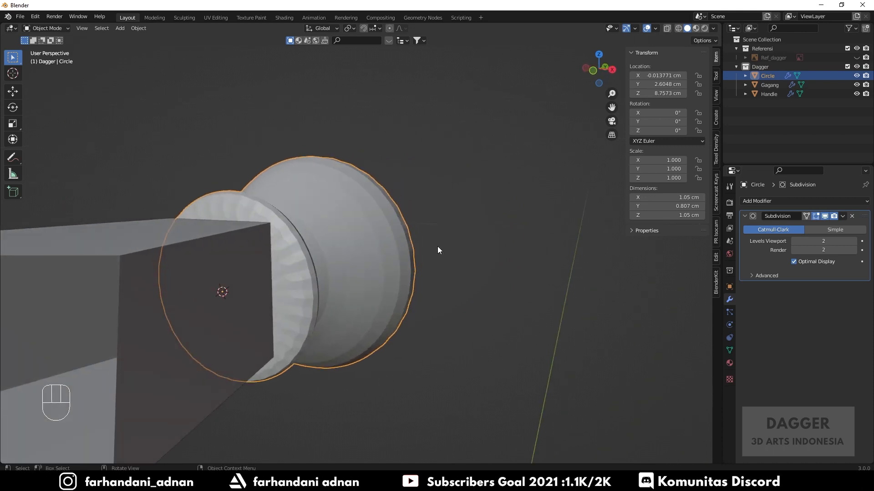
middle_click_drag(437, 250, 393, 273)
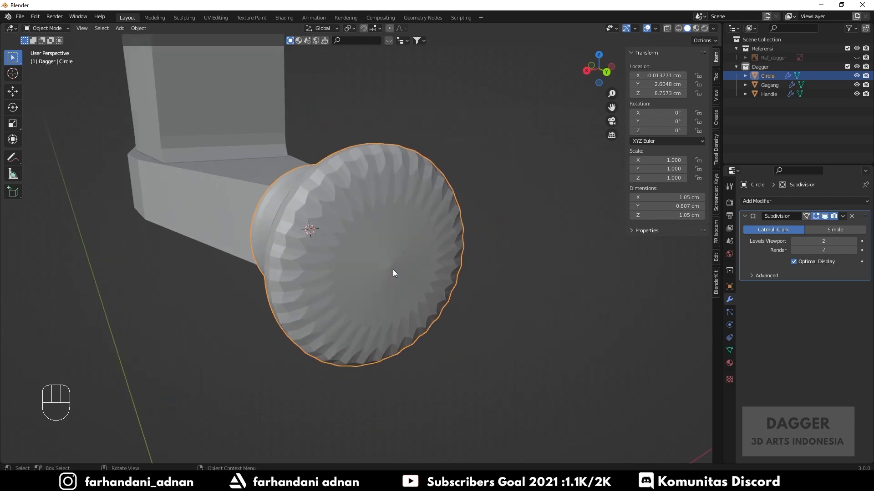
Step: Inset the knob's flat end face twice in Edit Mode, leaving a small central face inside two concentric rings
key("Tab")
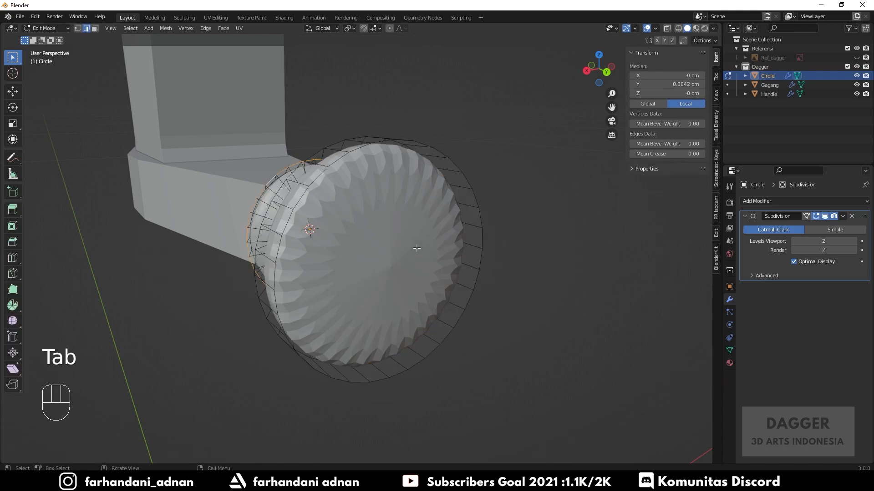
key("3")
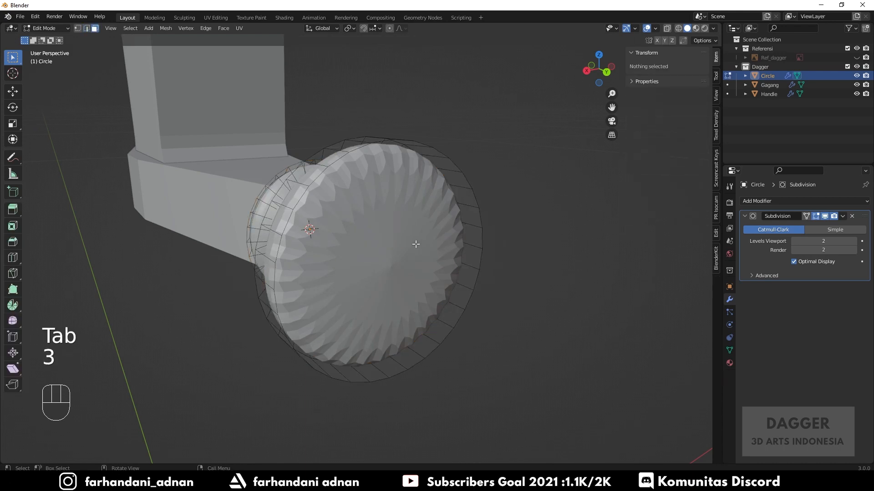
left_click(415, 244)
middle_click_drag(415, 244, 364, 249)
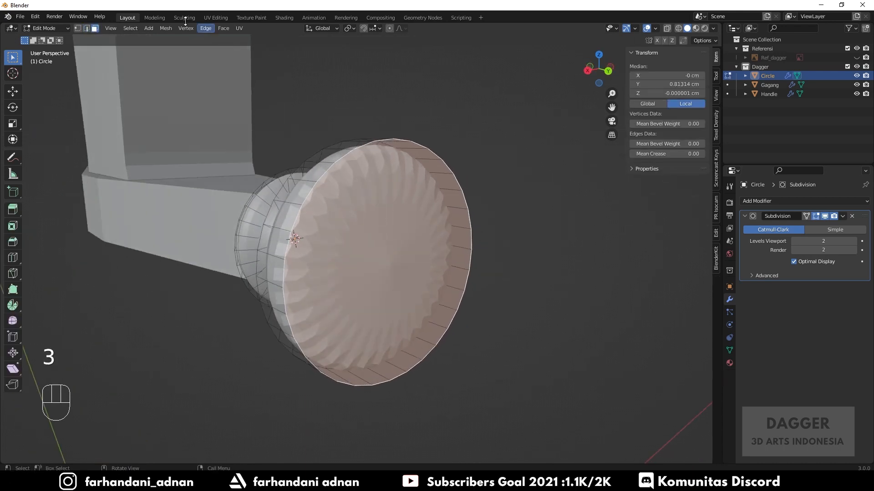
middle_click_drag(517, 218, 468, 247)
key("i")
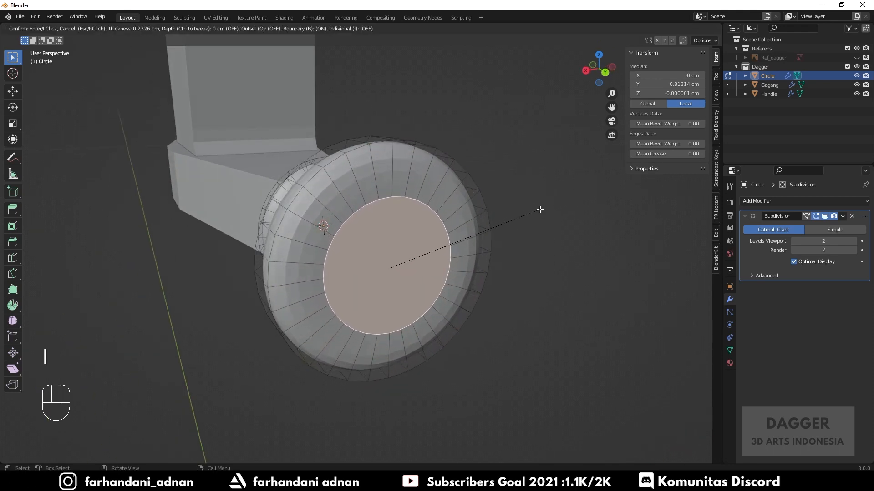
left_click(552, 201)
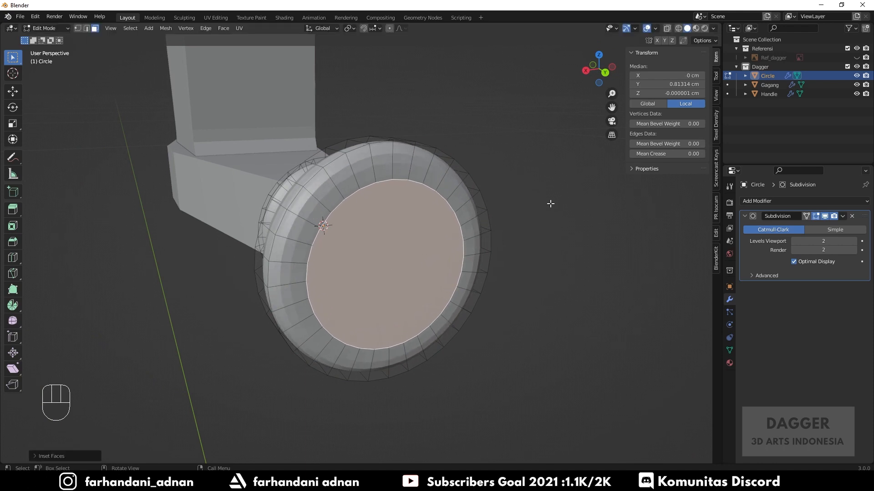
key("i")
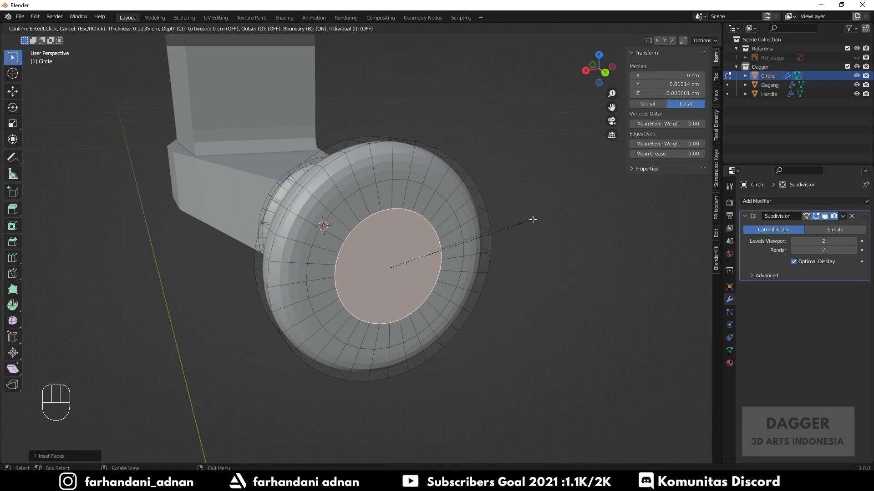
left_click(509, 240)
Step: Turn on proportional editing and try moving the knob's central end face outward in the top view
middle_click_drag(510, 241, 289, 215)
key("KP_7")
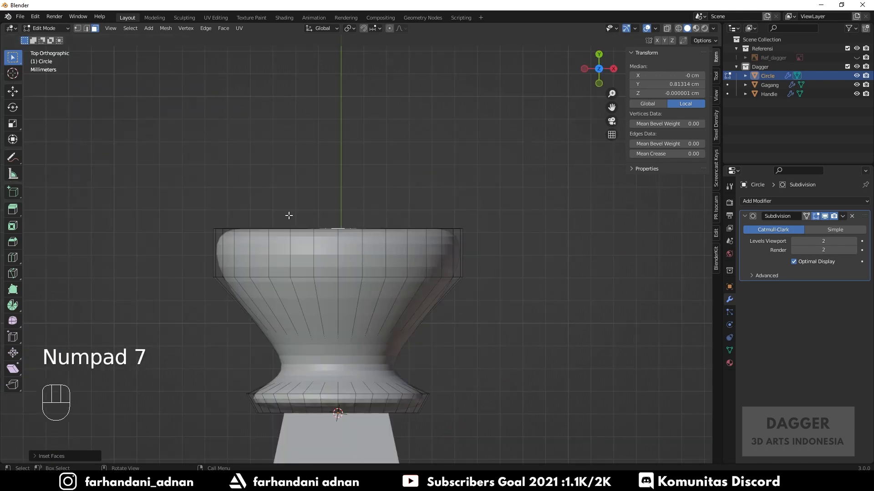
left_click(389, 28)
middle_click_drag(361, 192, 370, 232, "shift")
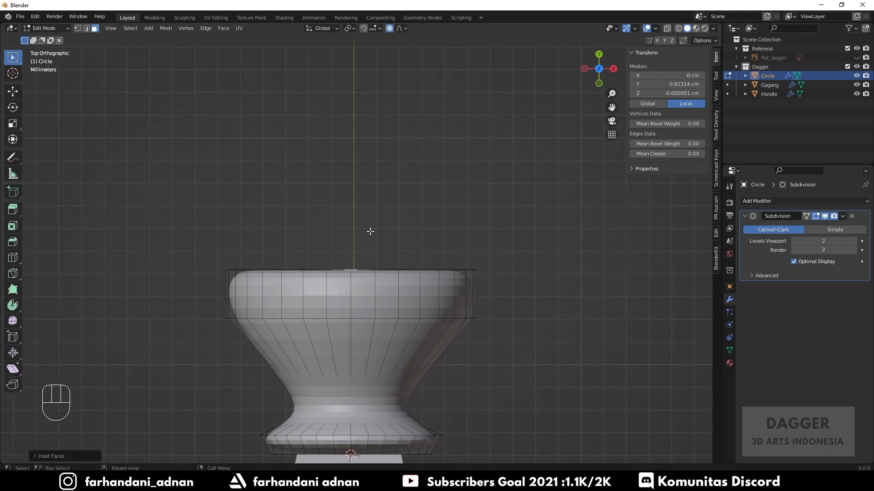
key("g")
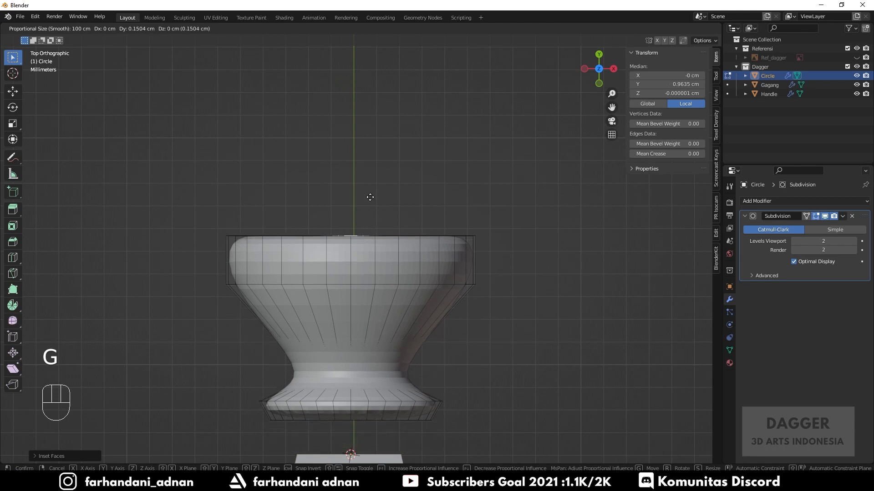
right_click(370, 207)
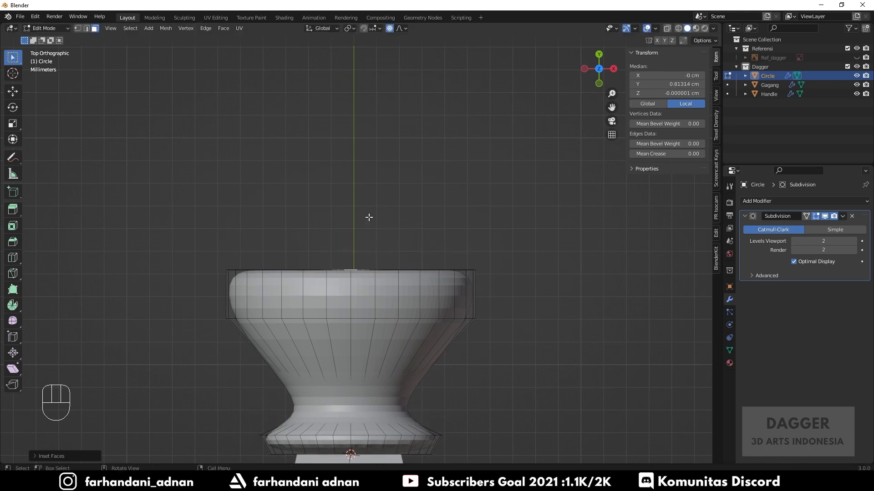
Step: Reduce the proportional editing size to about 0.53 cm while trying to move the knob's central end face along Y
key("g")
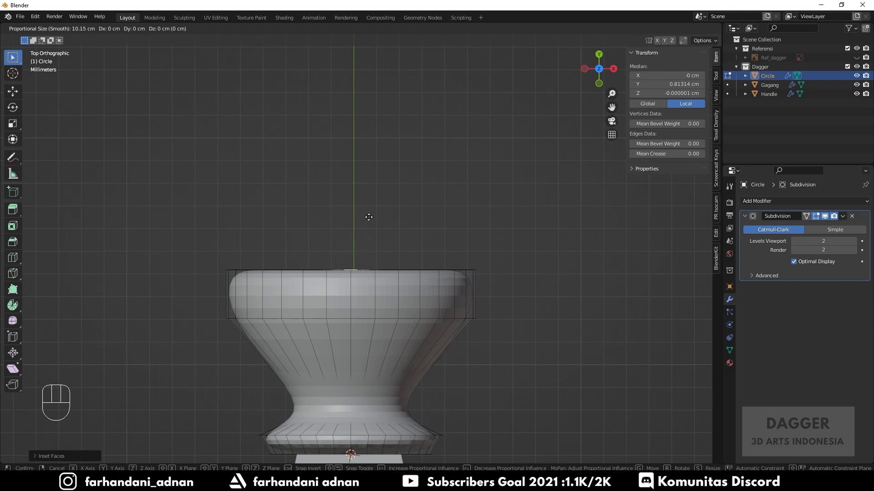
scroll(368, 217, "up", 20)
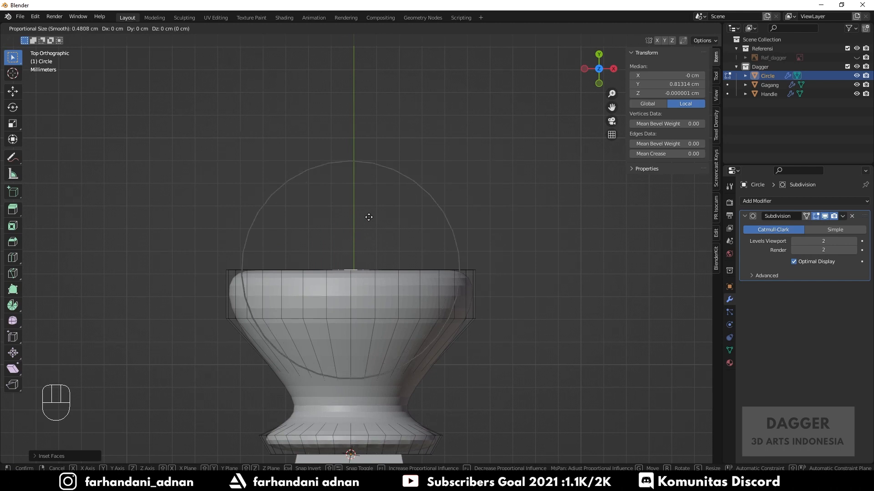
scroll(368, 217, "up", 2)
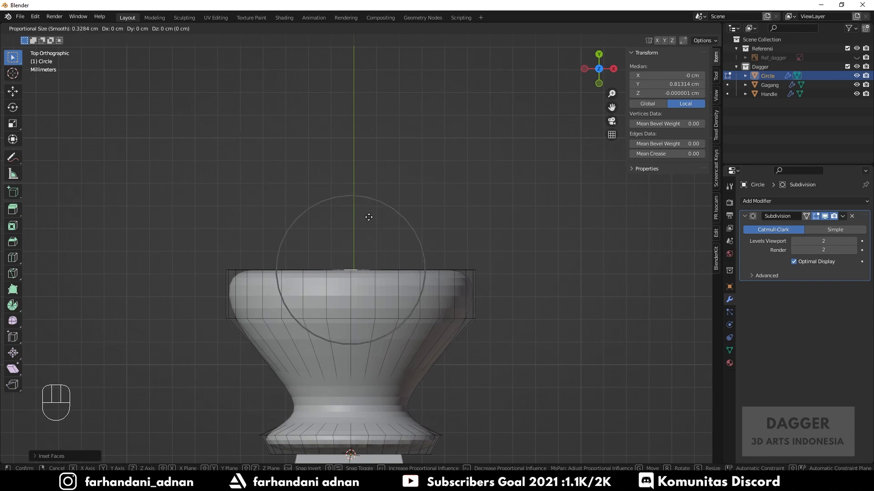
scroll(368, 217, "down", 5)
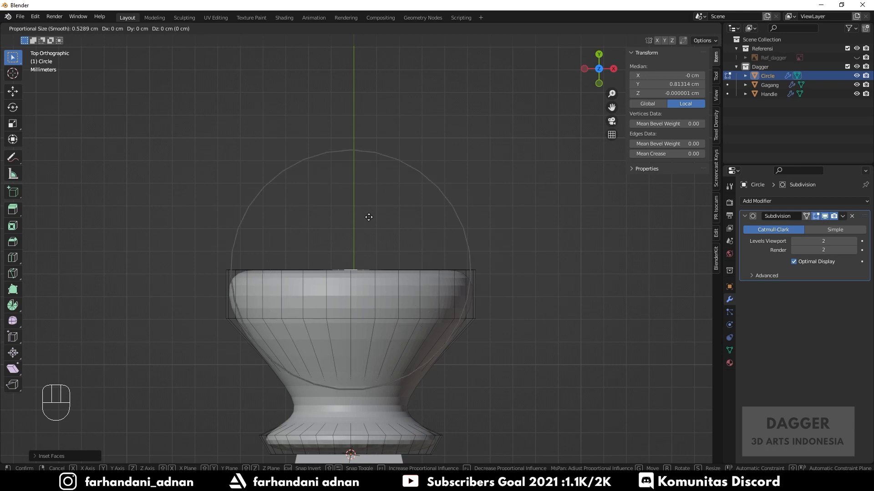
scroll(369, 217, "down", 7)
scroll(368, 217, "up", 12)
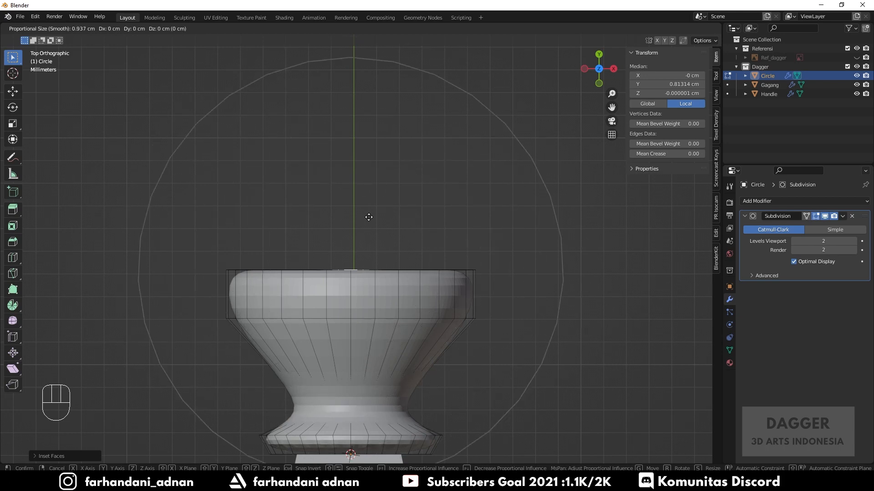
scroll(368, 217, "down", 2)
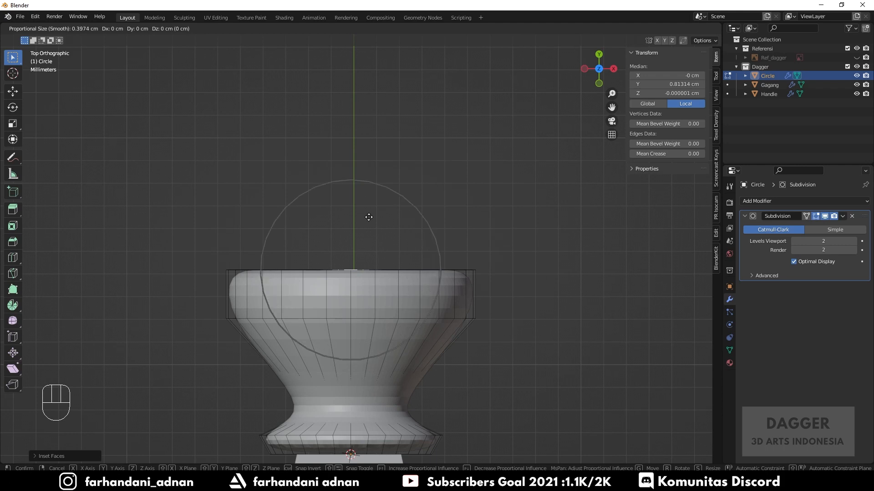
scroll(368, 217, "down", 3)
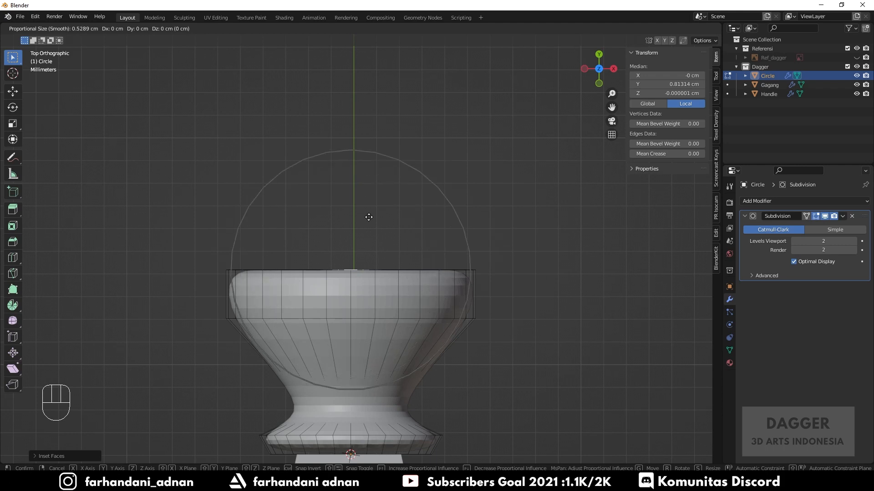
scroll(368, 217, "up", 3)
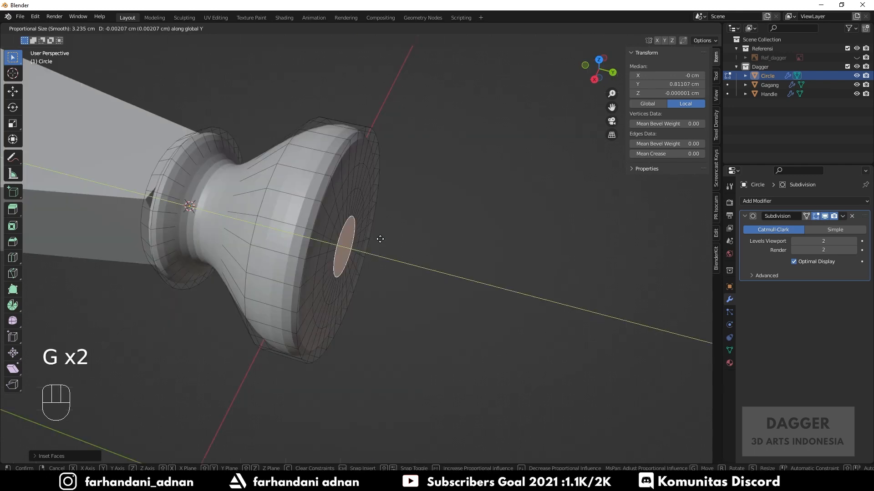
scroll(376, 240, "up", 8)
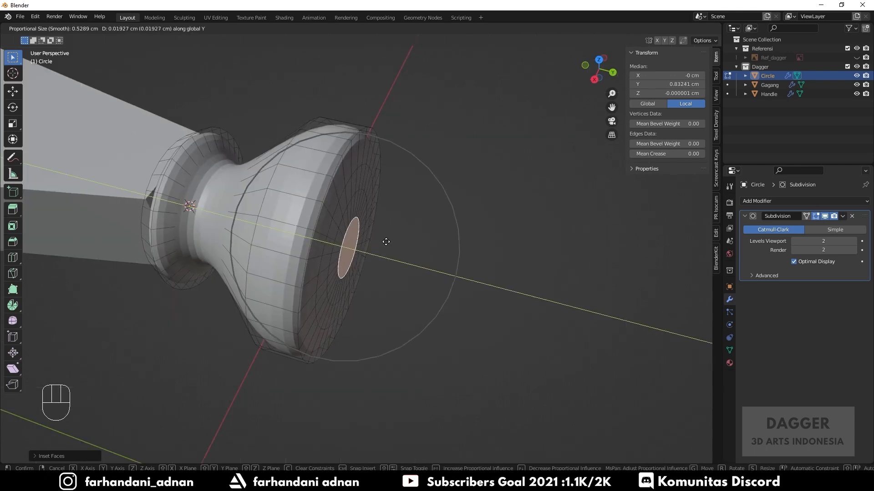
scroll(384, 242, "down", 3)
left_click(412, 256)
Step: Move the knob's central end face about 0.19 cm outward along Y with smooth proportional falloff, and scale it to round the cap
key("KP_3")
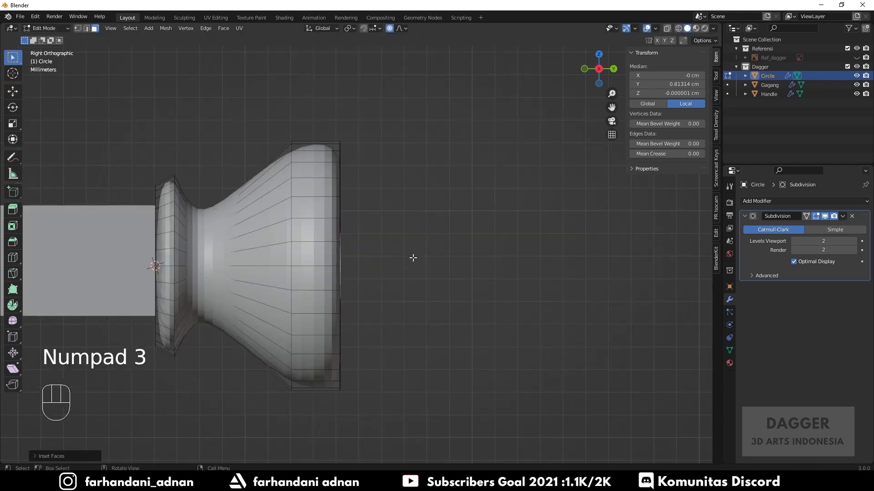
key("g")
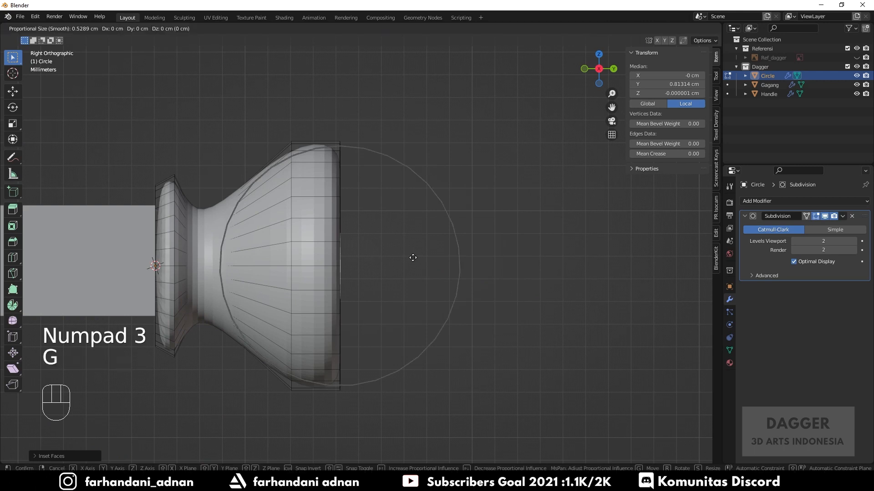
key("y")
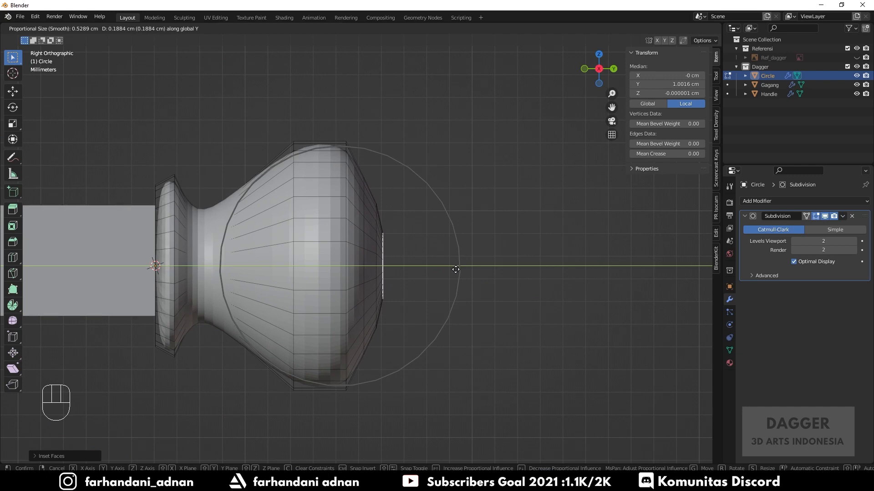
left_click(455, 269)
middle_click_drag(467, 253, 421, 272)
key("s")
left_click(431, 273)
key("Tab")
scroll(421, 267, "down", 2)
middle_click_drag(307, 269, 375, 291)
Step: Inset the collar's flat face on the crossguard side in Edit Mode, then return to Object Mode
key("Tab")
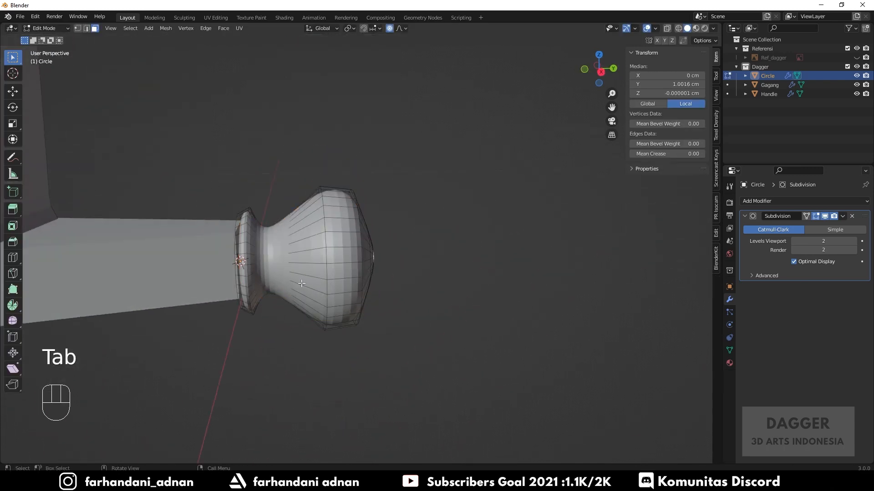
middle_click_drag(259, 294, 414, 266, "shift")
scroll(370, 261, "up", 3)
key("3")
left_click(368, 264)
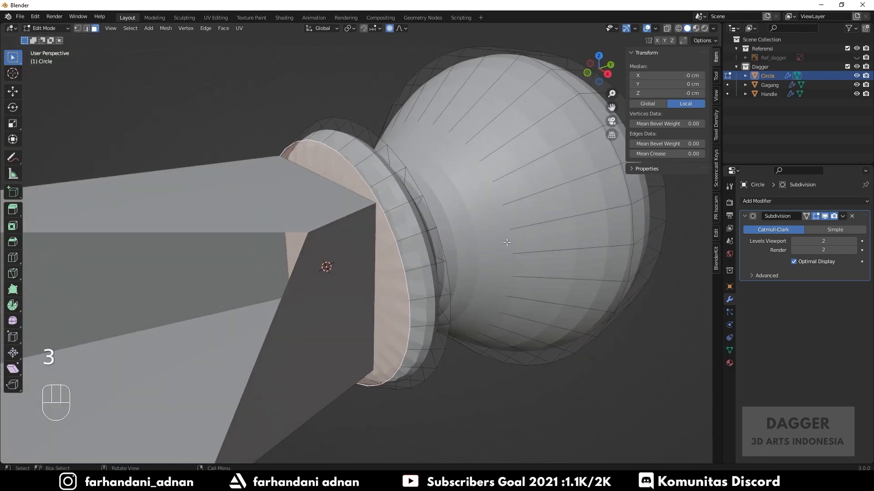
key("i")
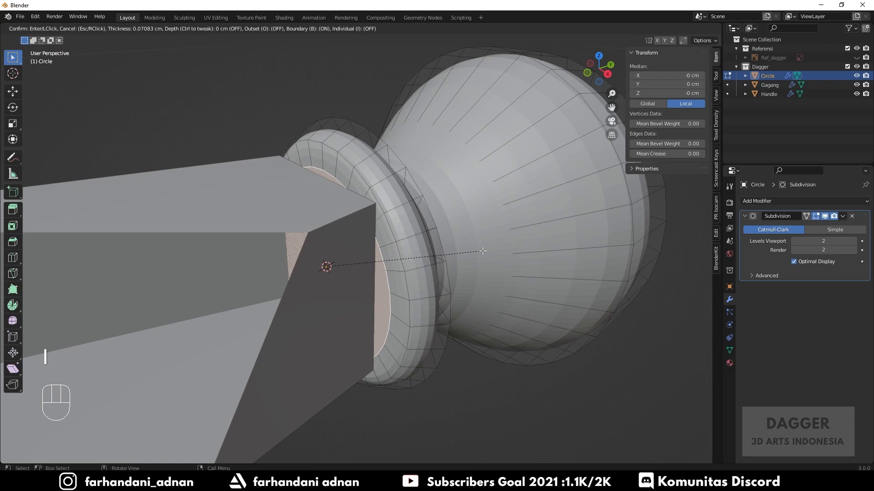
left_click(456, 266)
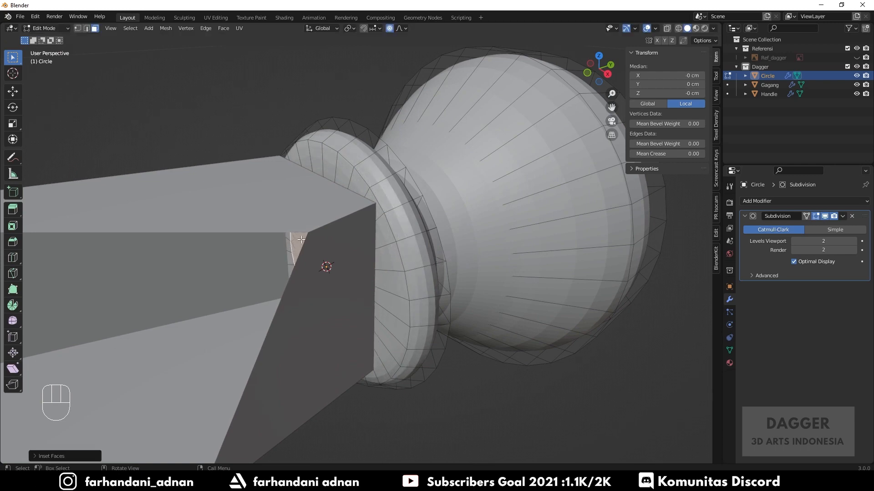
middle_click_drag(302, 241, 281, 242)
key("Tab")
scroll(387, 233, "down", 3)
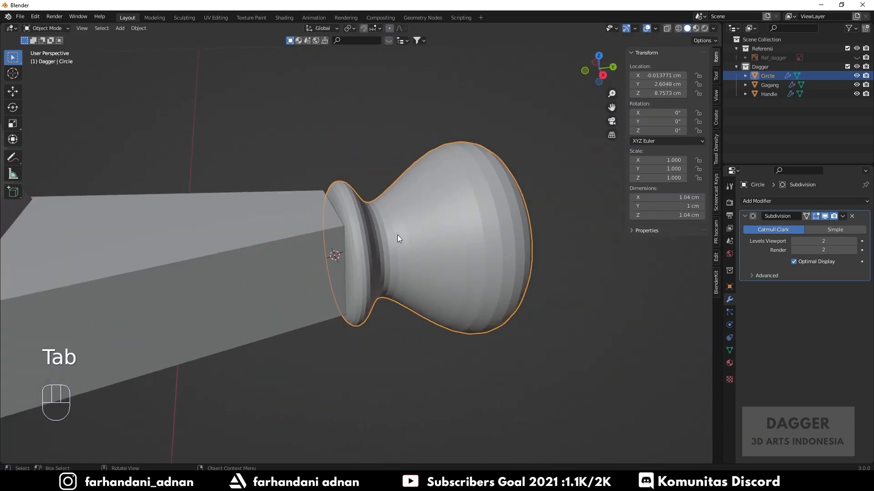
Step: Apply smooth shading to the collar and knob object
middle_click_drag(398, 234, 350, 217)
key("a")
key("a")
scroll(408, 247, "down", 4)
scroll(402, 255, "up", 4)
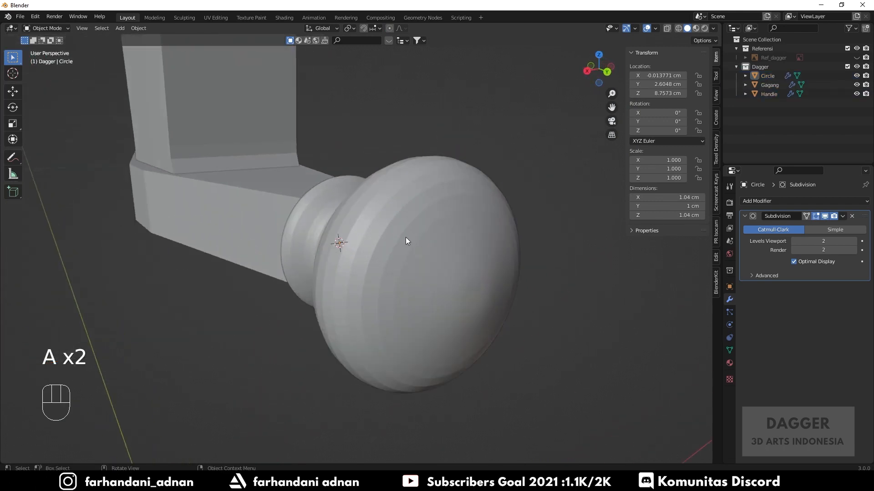
left_click(407, 235)
right_click(410, 225)
left_click(411, 226)
middle_click_drag(369, 241, 419, 263)
middle_click_drag(474, 261, 520, 242)
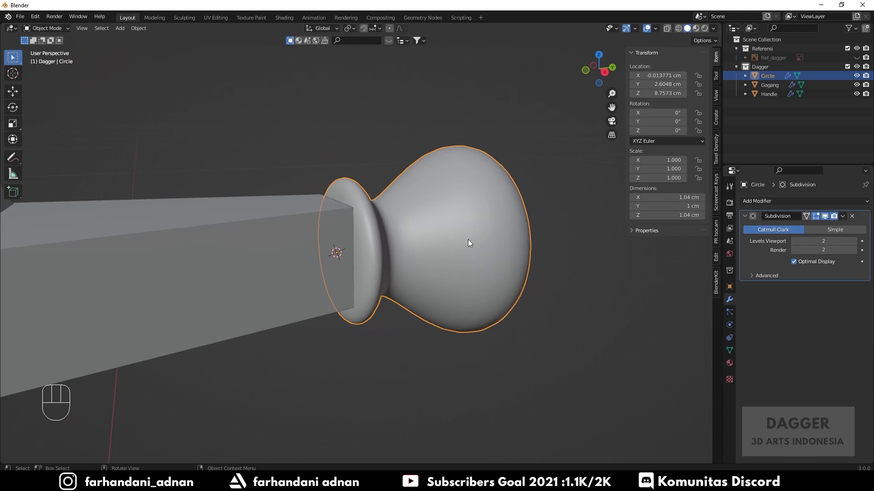
Step: Scale the collar and knob up to about 1.085 and shift them along Y to 2.592 cm against the crossguard's end
key("s")
left_click(579, 241)
mouse_move(374, 255)
middle_mouse_down()
mouse_move(376, 231)
mouse_move(378, 262)
middle_mouse_up()
key("g")
middle_click(423, 250)
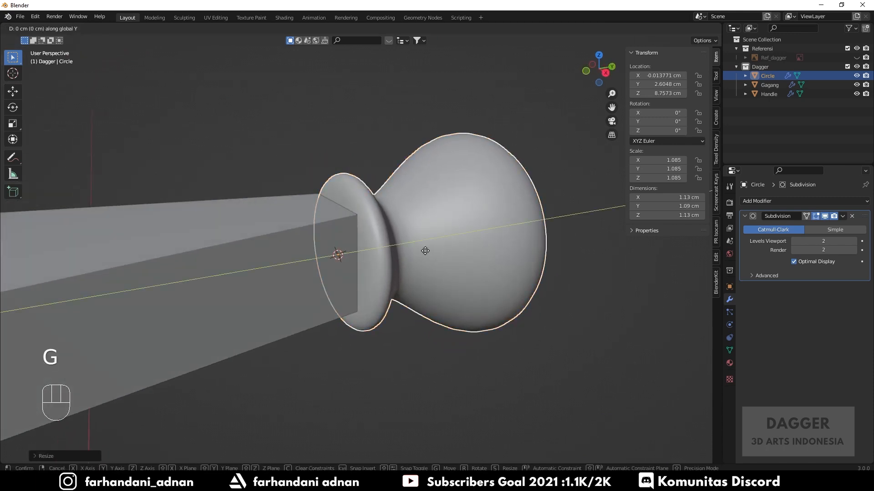
left_click(400, 249)
key("a")
key("a")
Step: Add a Mirror modifier to the collar and knob with Gagang as mirror object, mirroring on Y instead of X
middle_click_drag(403, 250, 185, 251)
scroll(364, 248, "down", 6)
scroll(166, 229, "up", 2)
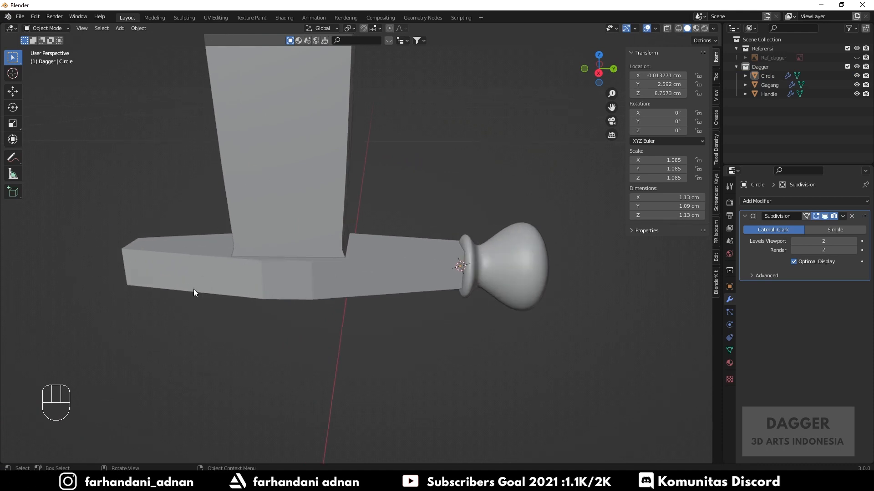
middle_click_drag(193, 289, 215, 293, "shift")
left_click(744, 216)
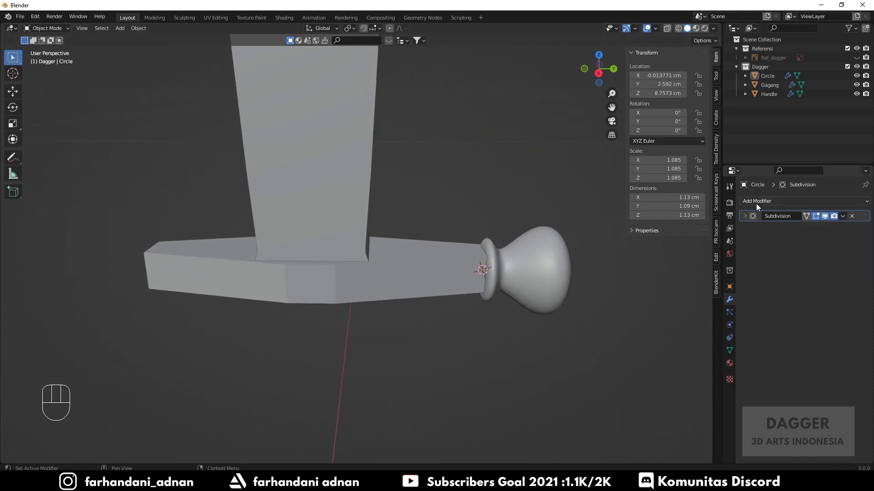
left_click(756, 203)
left_click(693, 306)
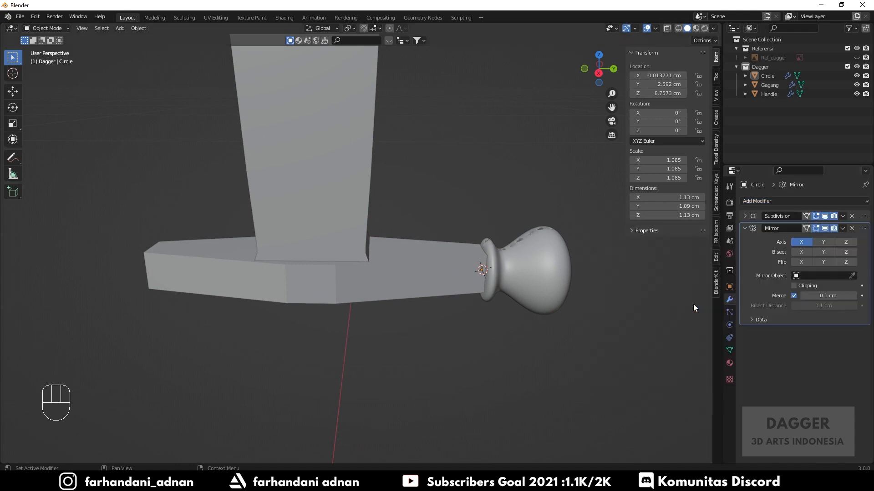
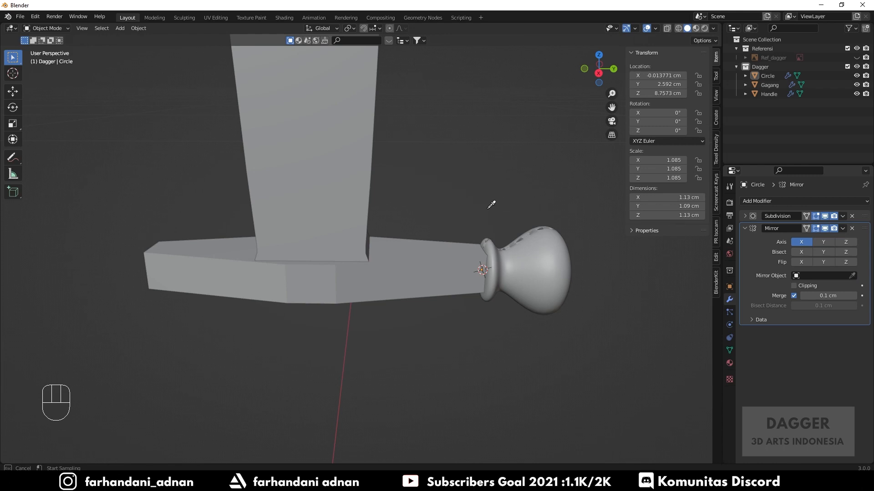
left_click(402, 256)
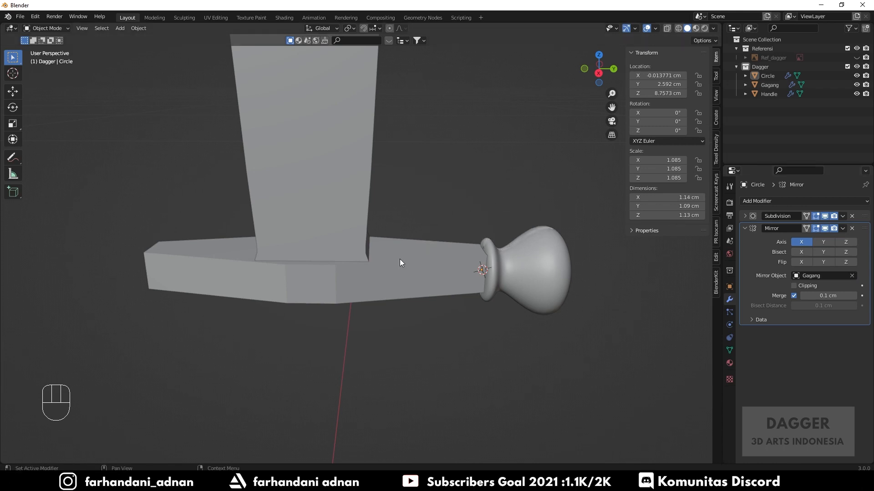
left_click(794, 242)
left_click(825, 242)
Step: Widen the Gagang crossguard along X to a scale of about 1.349
middle_click_drag(406, 269, 353, 264)
middle_click_drag(397, 267, 428, 303, "shift")
scroll(425, 304, "down", 4)
middle_click_drag(342, 278, 473, 303)
left_click(399, 275)
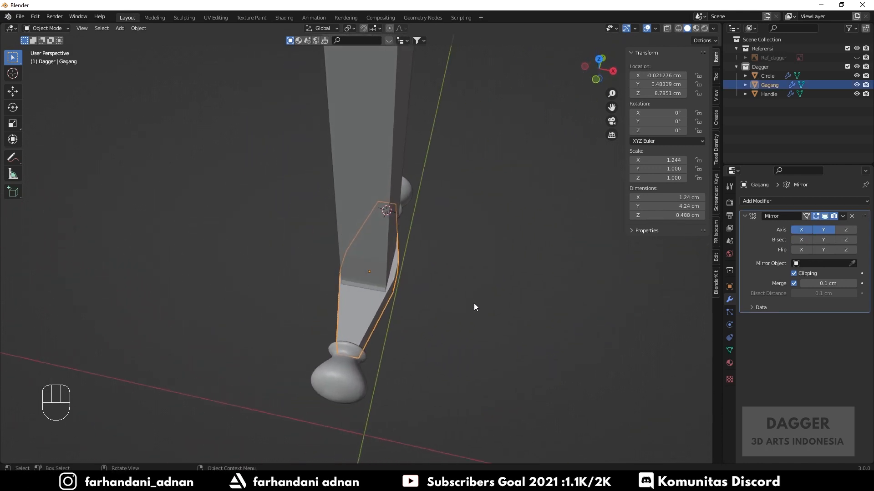
key("s")
key("x")
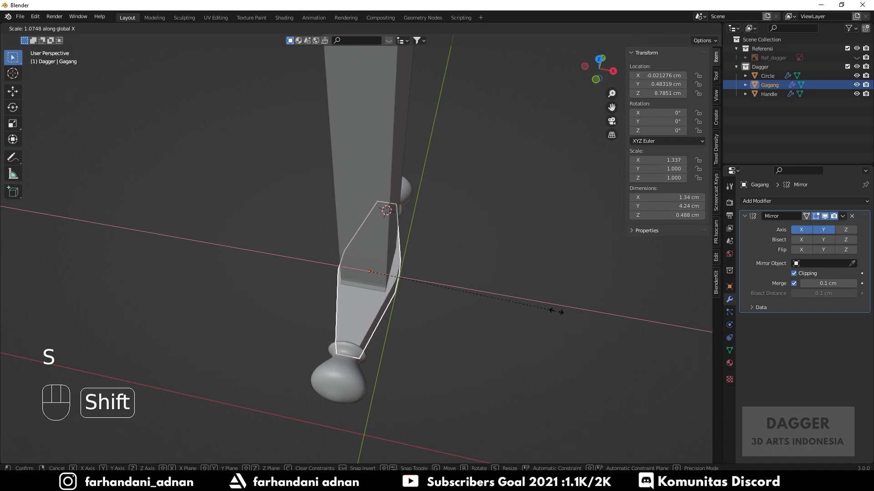
left_click(564, 311)
key("a")
key("a")
Step: Show the Ref_dagger reference image behind the model in the right orthographic view
middle_click_drag(470, 278, 319, 255)
scroll(345, 307, "up", 4)
middle_click_drag(345, 307, 353, 282, "shift")
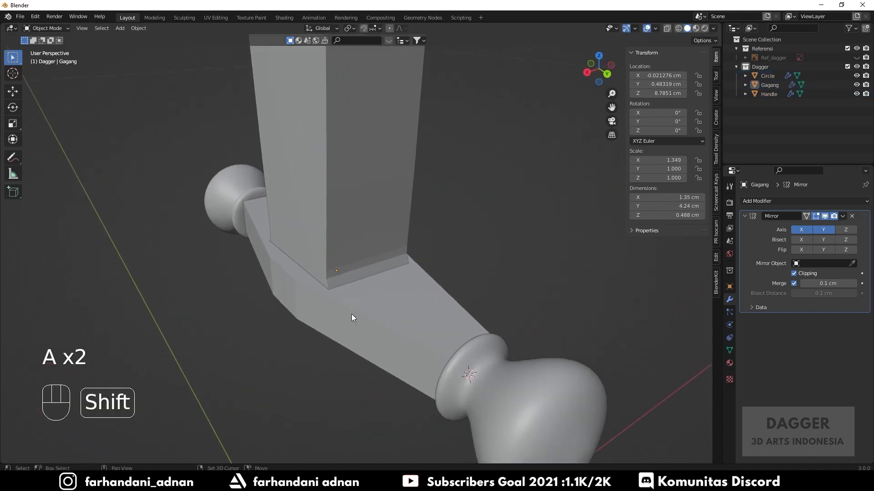
middle_click_drag(351, 314, 386, 278)
scroll(375, 270, "down", 5)
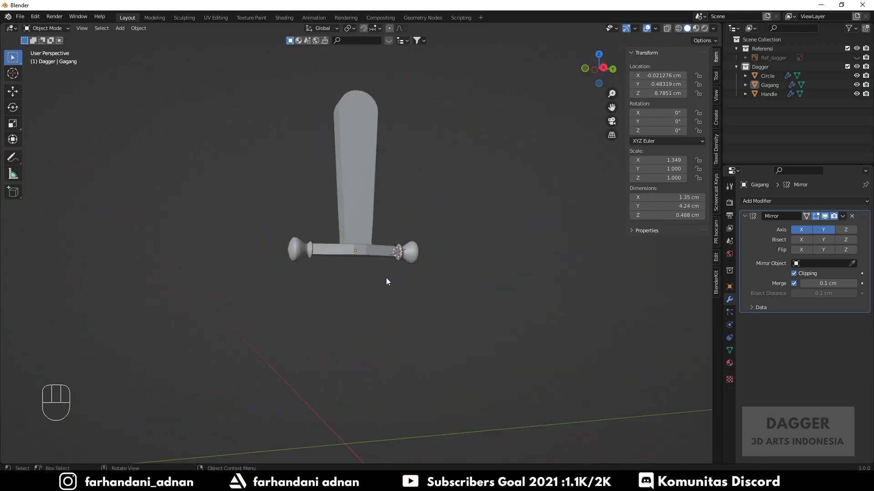
scroll(385, 278, "up", 2)
key("KP_3")
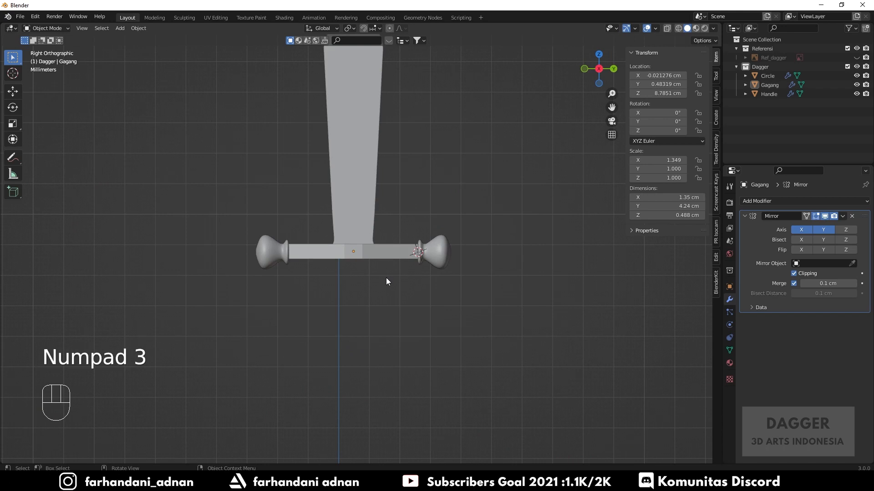
left_click(856, 58)
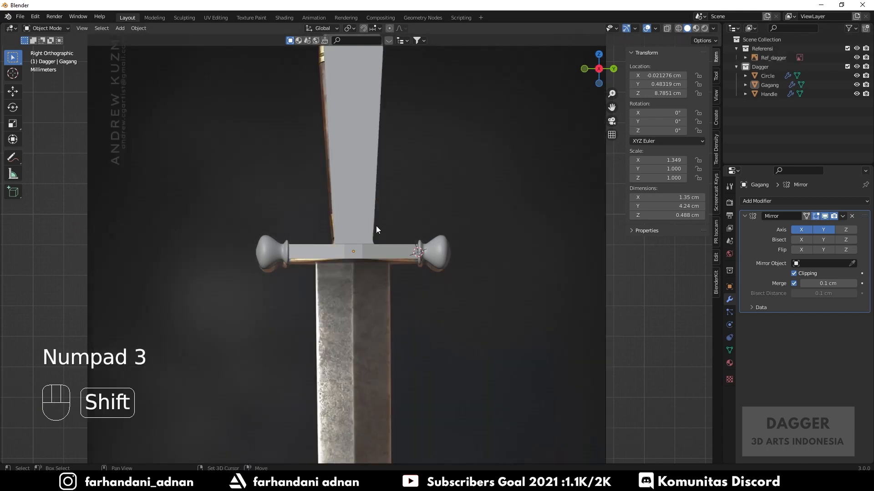
Step: Rename the Circle object that forms the crossguard's end knobs as Gagang_2
middle_click_drag(376, 226, 355, 209, "shift")
scroll(313, 197, "up", 4)
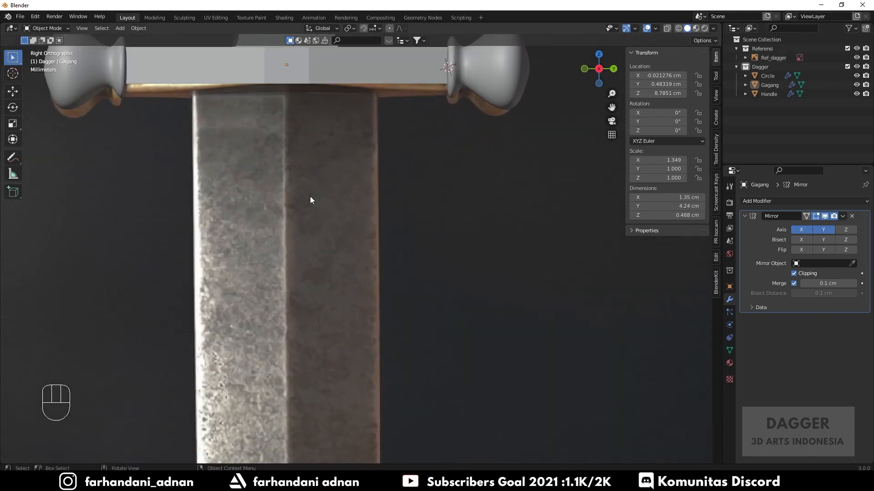
middle_click_drag(332, 181, 332, 324, "shift")
scroll(379, 239, "up", 2)
scroll(380, 241, "up", 3)
scroll(351, 272, "down", 6)
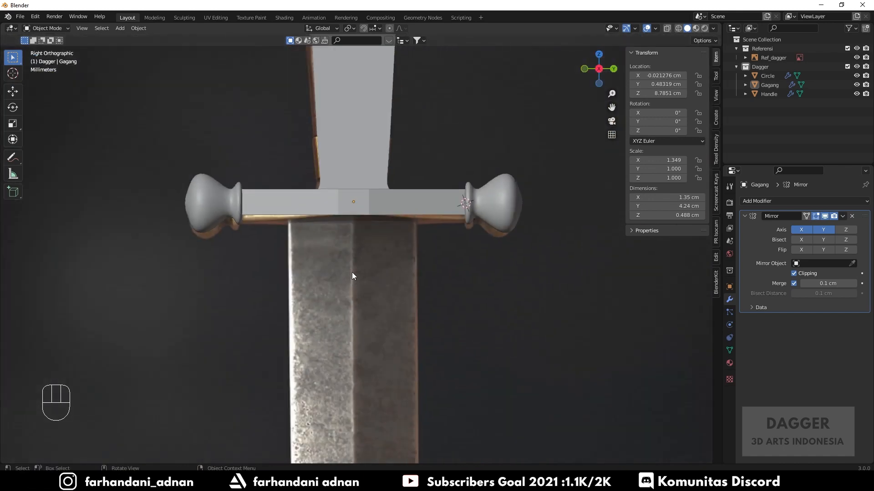
left_click(771, 74)
double_click(772, 74)
key("shift")
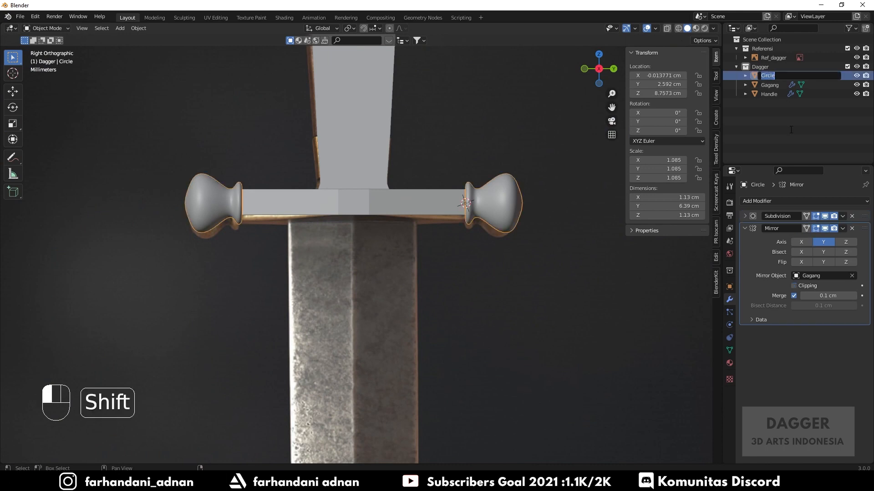
type("Gag")
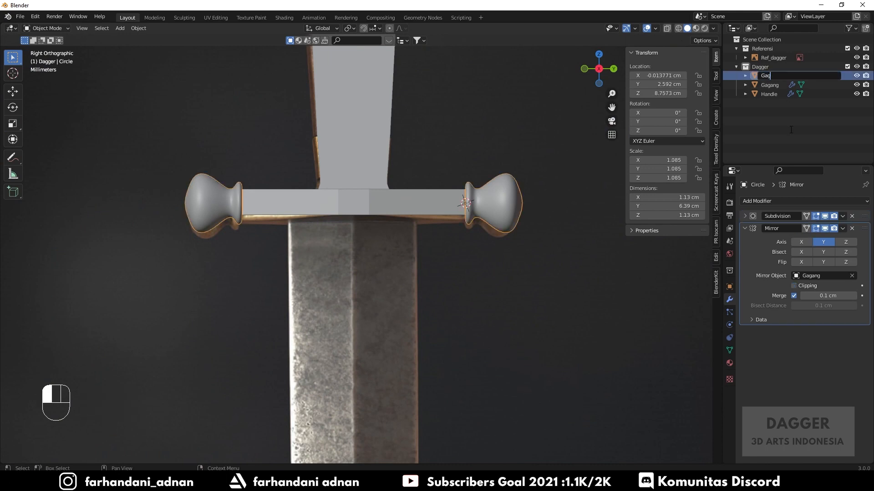
type("ang_2")
key("Return")
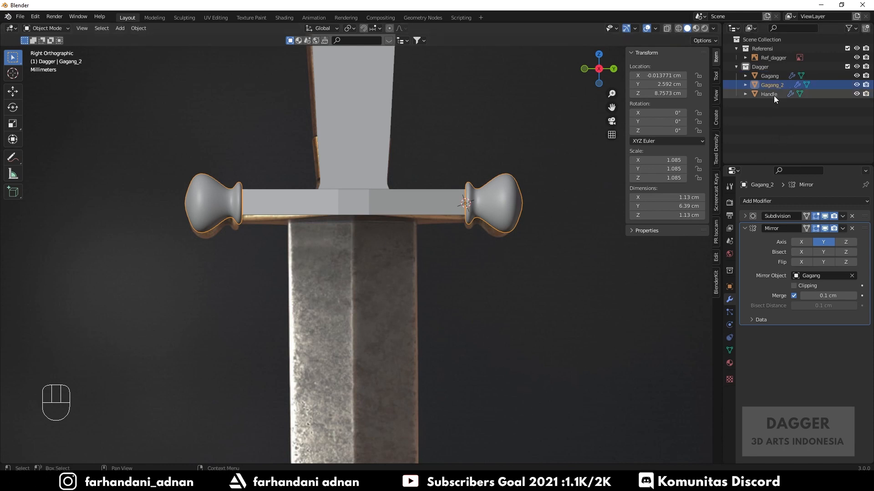
left_click(770, 123)
Step: Place the 3D cursor on the reference blade just below the crossguard and add a cube there, scaled down to about 2.41 cm
right_click(349, 282, "shift")
key("shift+a")
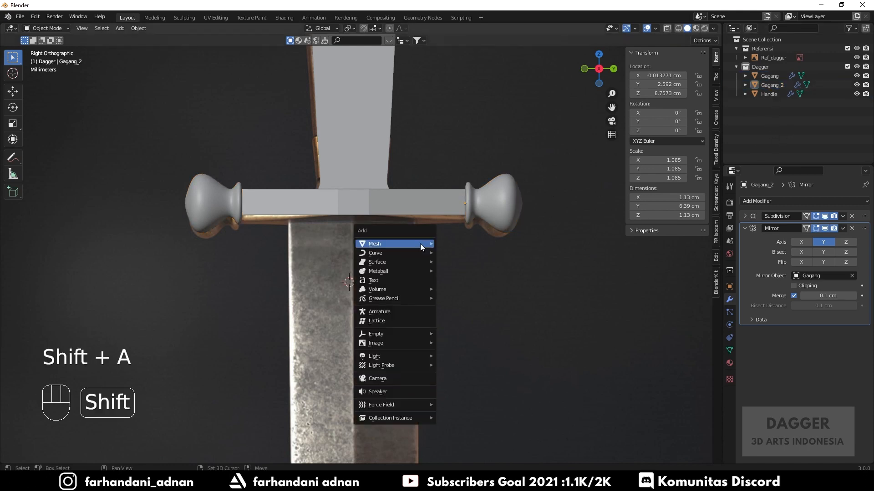
mouse_move(420, 244)
left_click(453, 253)
key("s")
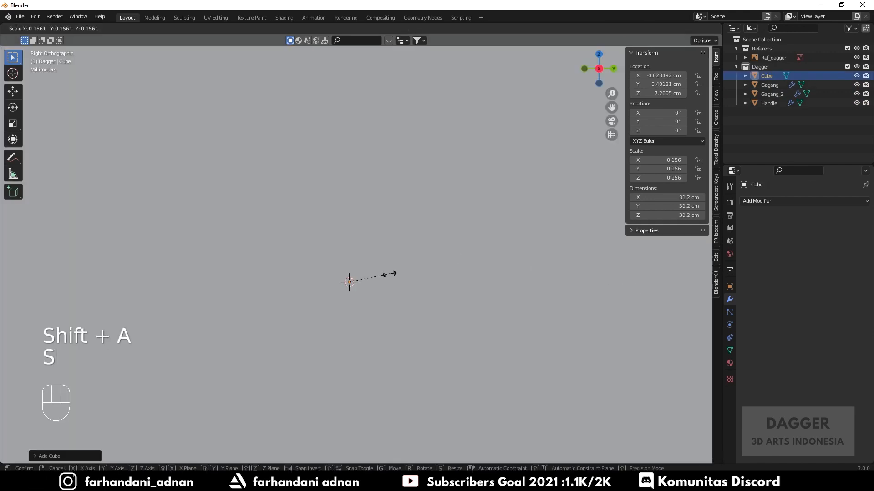
key("s")
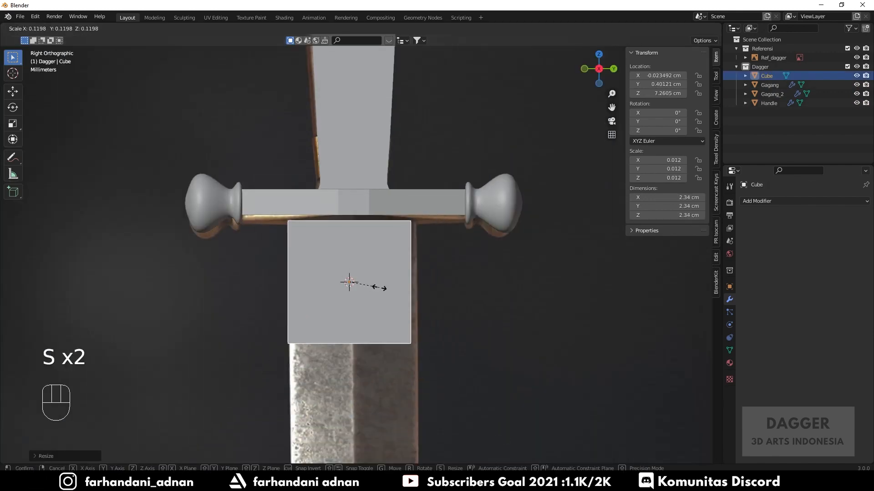
left_click(381, 288)
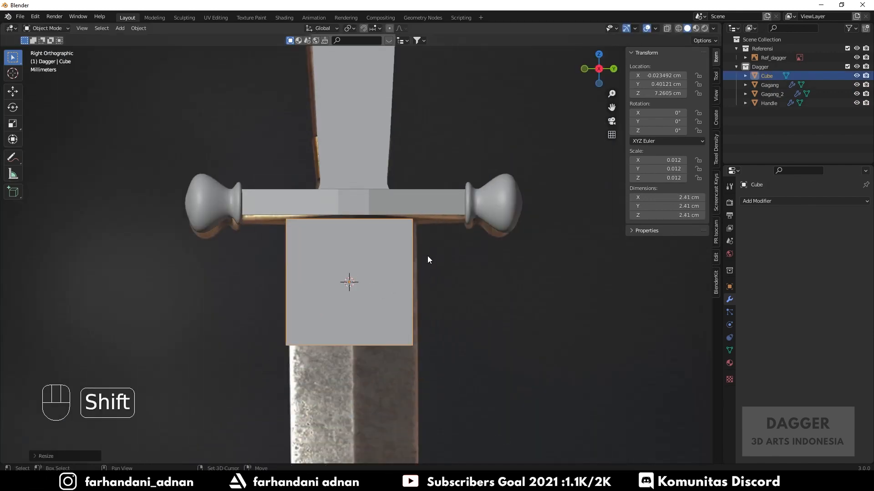
Step: Rename the new cube below the crossguard as Steel
middle_click_drag(428, 256, 416, 253, "shift")
double_click(766, 76)
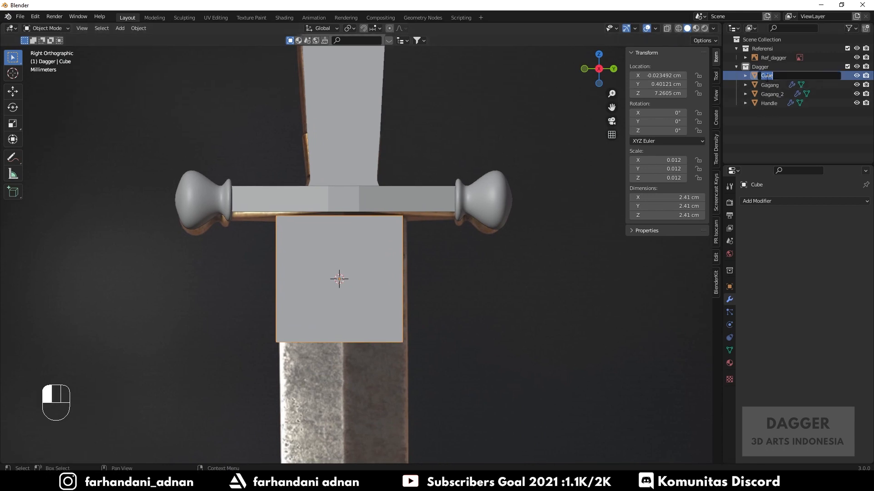
type("Steel")
key("Return")
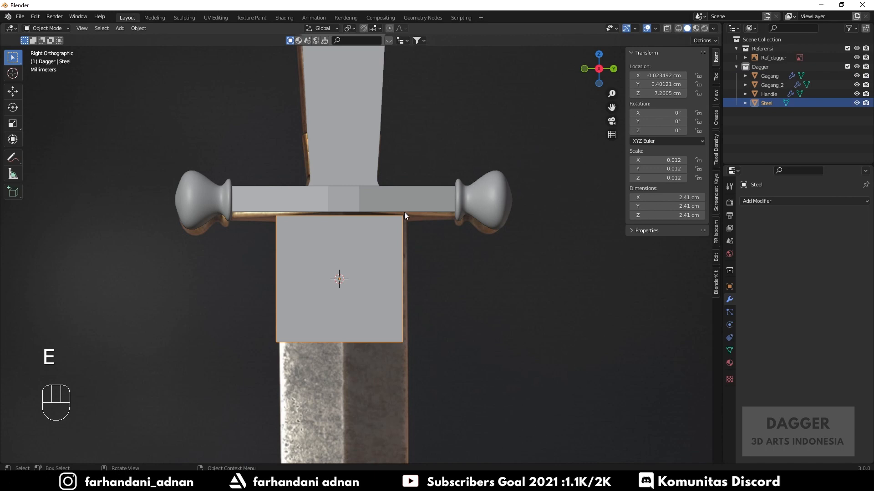
Step: Apply the Steel cube's scale, then rotate it 45° about Z in the top view
middle_click_drag(404, 213, 343, 282)
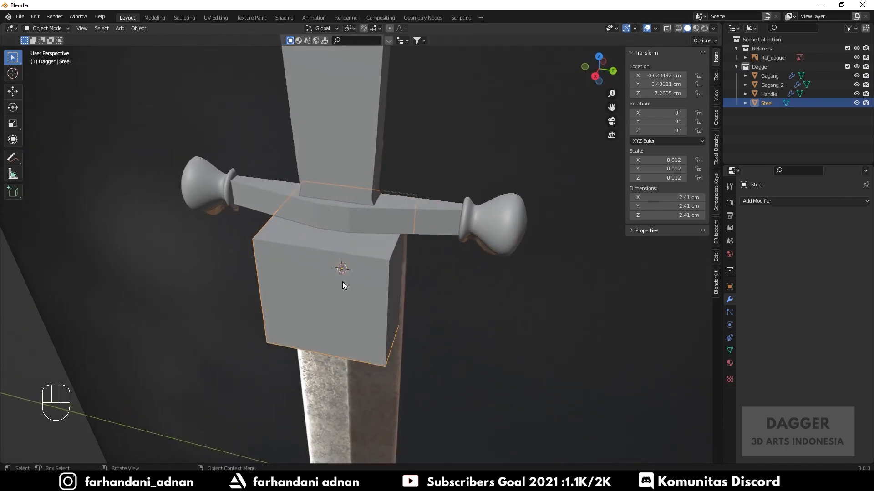
key("KP_7")
scroll(471, 314, "up", 5)
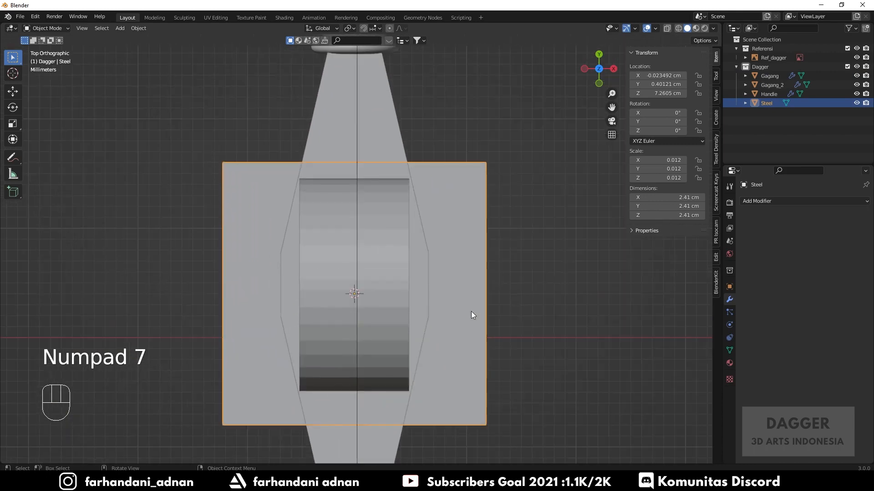
key("ctrl+a")
left_click(492, 297)
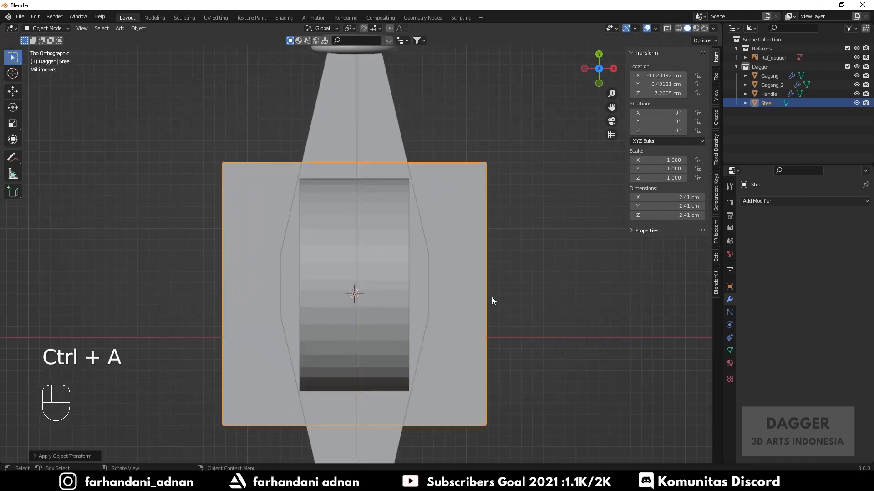
key("r")
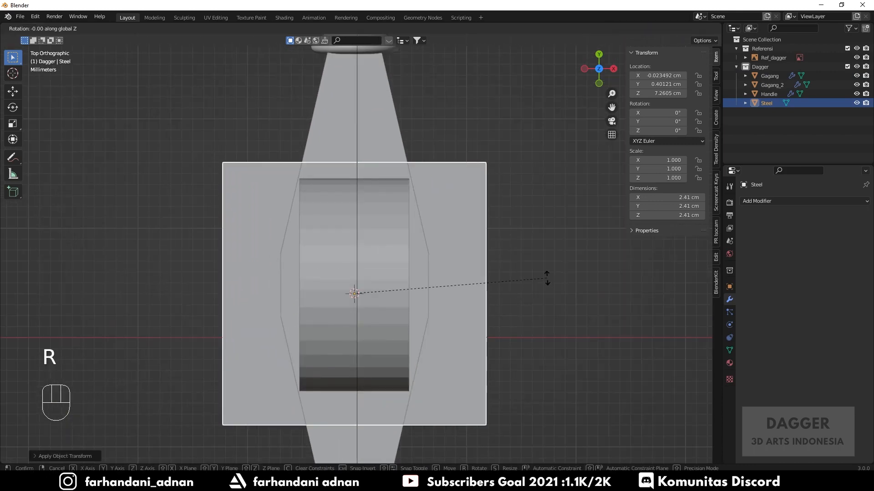
type("45")
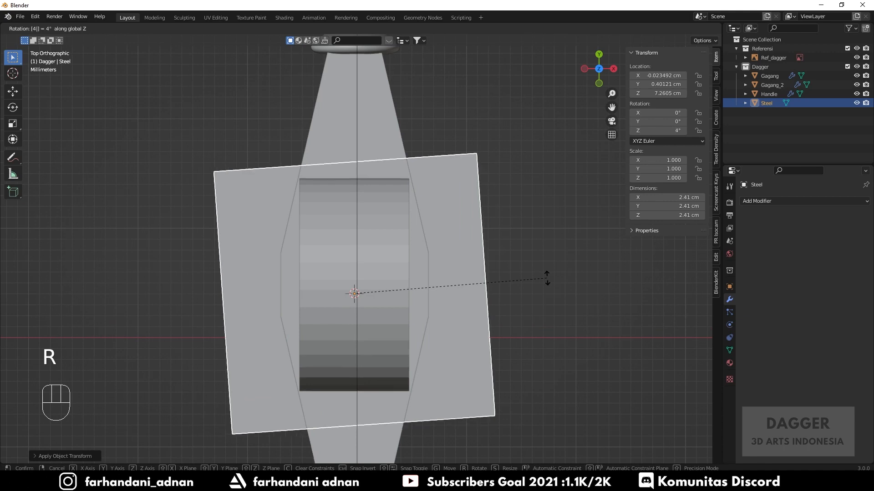
key("Return")
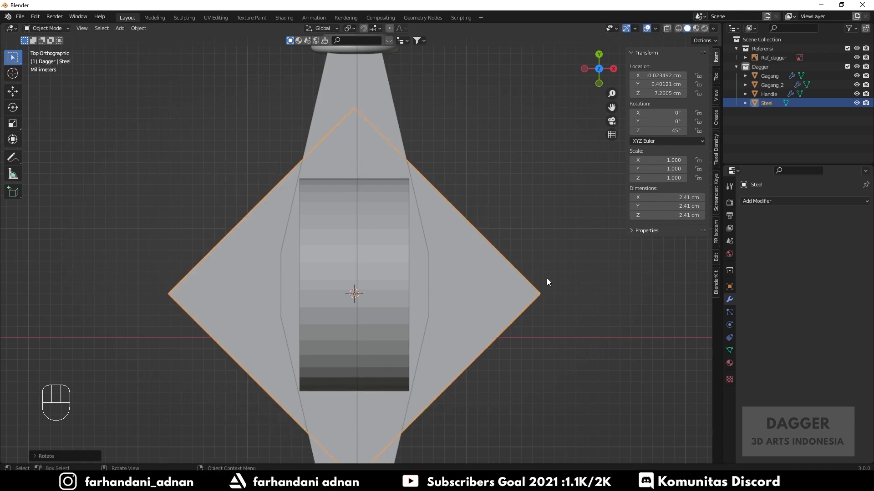
scroll(560, 296, "down", 3)
scroll(564, 312, "up", 1)
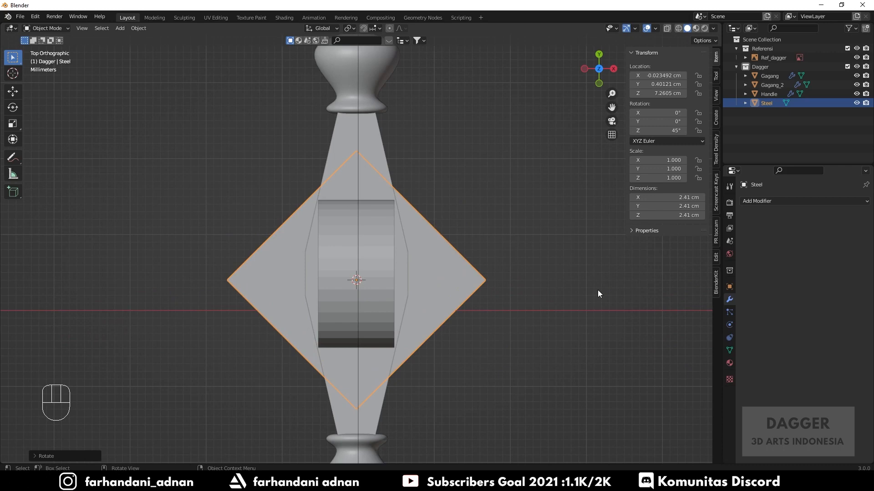
key("s")
key("x")
right_click(534, 289)
key("s")
right_click(581, 274)
key("s")
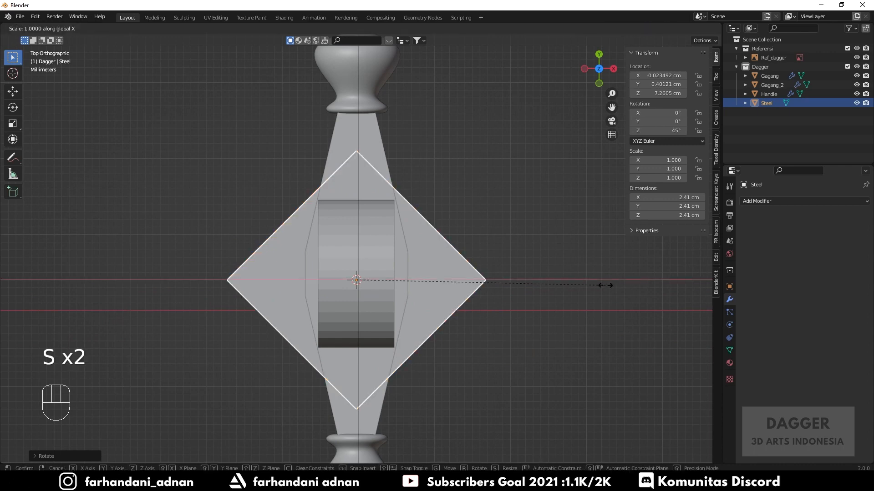
right_click(444, 289)
middle_click_drag(444, 285, 483, 243)
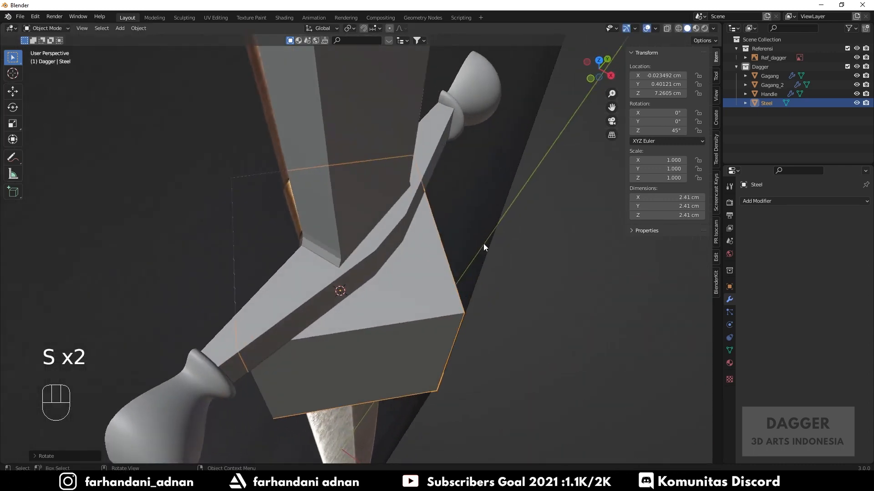
key("s")
key("x")
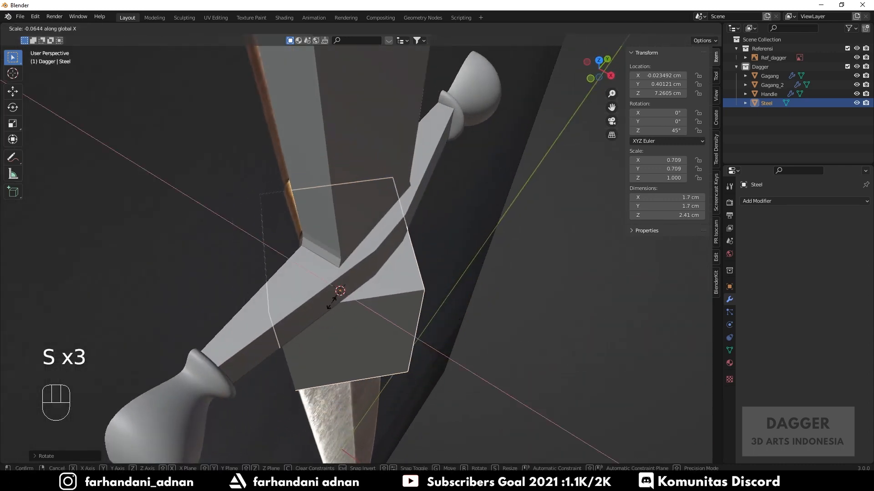
right_click(461, 305)
Step: Apply the Steel cube's rotation and narrow it along X to a scale of about 0.388
scroll(461, 305, "down", 2)
middle_click_drag(473, 339, 579, 318)
key("ctrl+a")
left_click(430, 289)
key("s")
key("x")
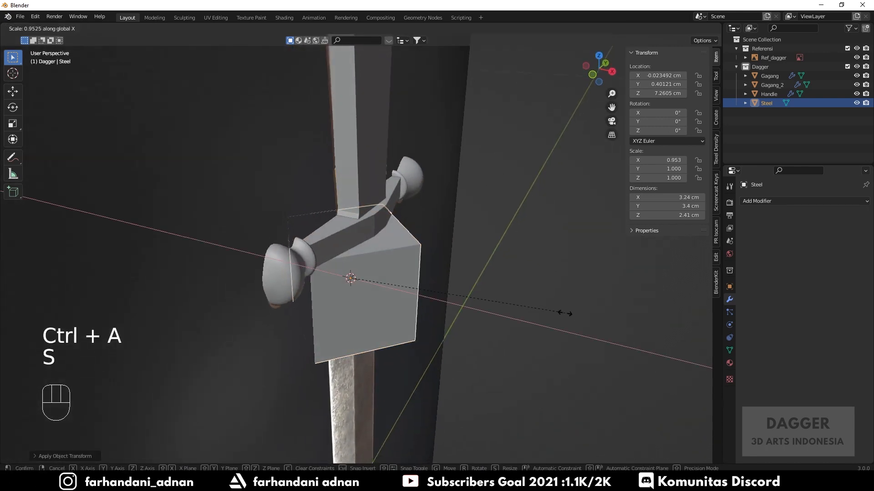
left_click(438, 299)
Step: Check the Steel block from the top in wireframe shading and narrow it along X to a scale of about 0.165
key("KP_7")
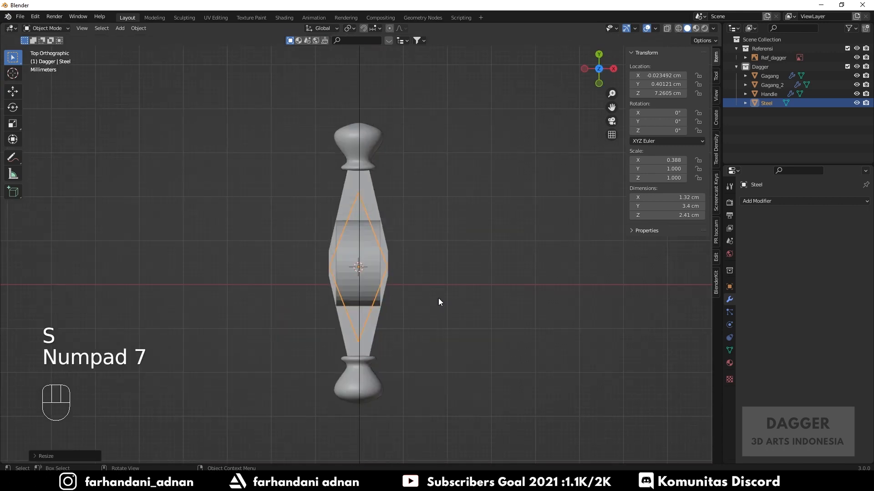
key("z")
left_click(414, 300)
scroll(414, 299, "up", 4)
key("s")
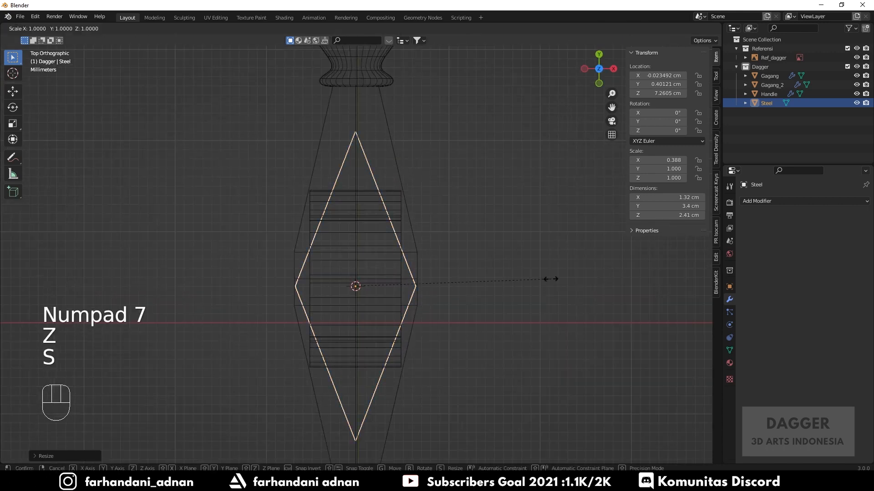
key("x")
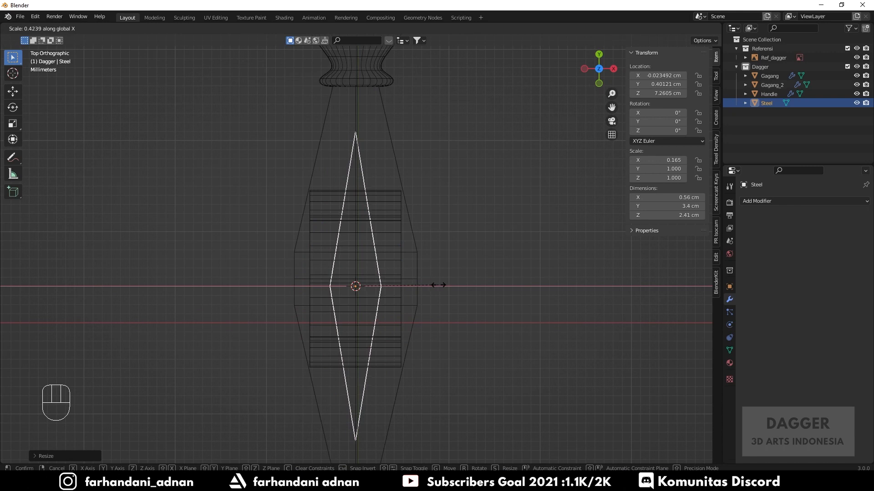
left_click(438, 286)
Step: Scale the whole Steel block down to about 0.724, then widen it along X to a scale of about 0.161
key("s")
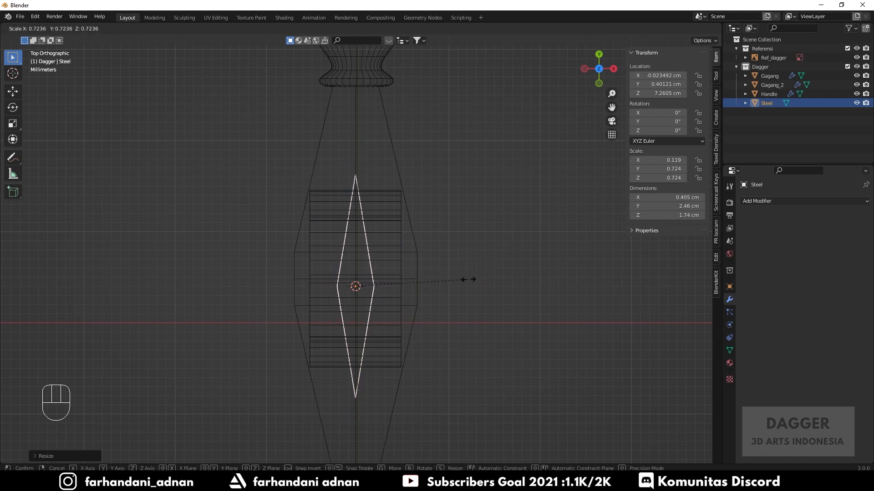
left_click(470, 281)
key("s")
key("x")
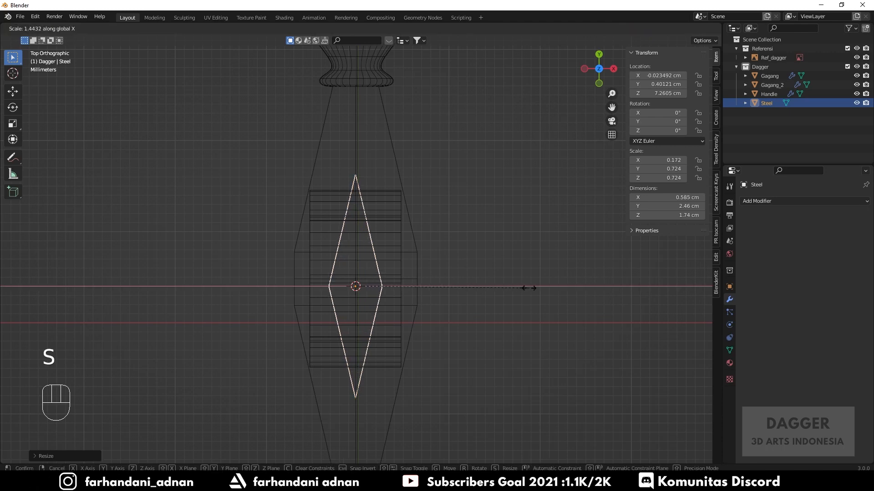
left_click(517, 288)
Step: Return to the right view in solid shading and move the Steel block along Y to about 0.479 cm to align with the reference blade
key("KP_3")
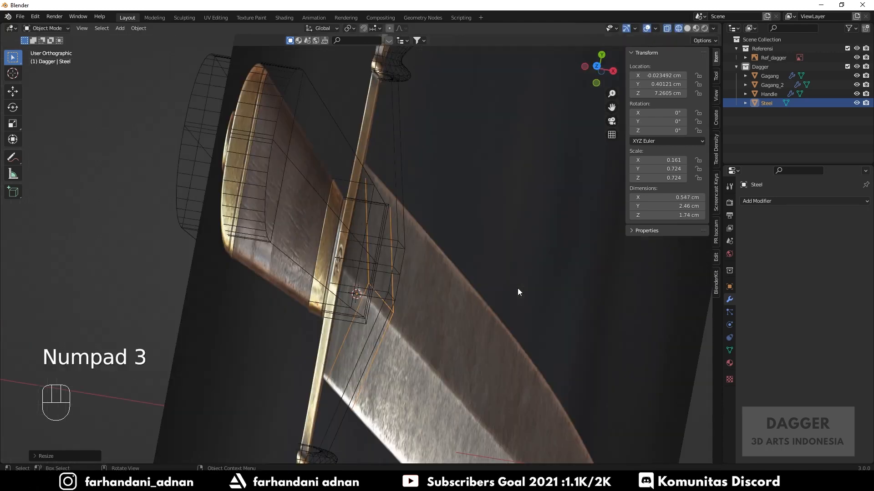
middle_click_drag(466, 286, 457, 265, "shift")
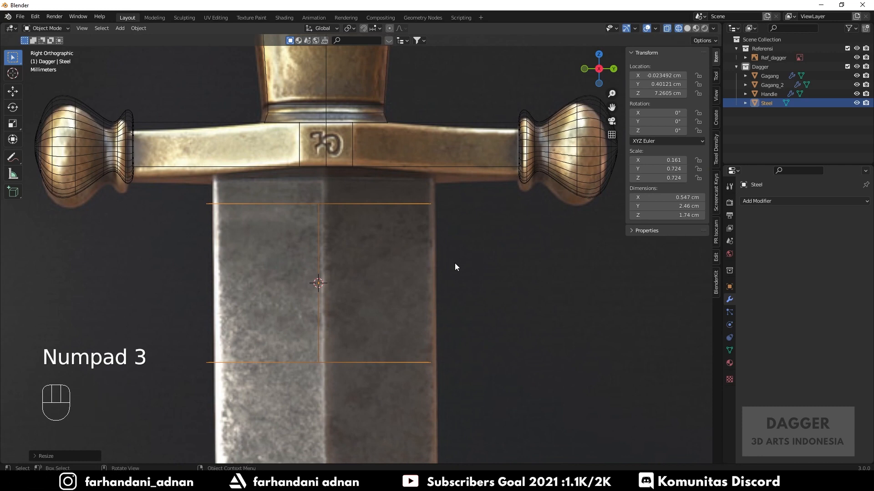
key("z")
left_click(520, 270)
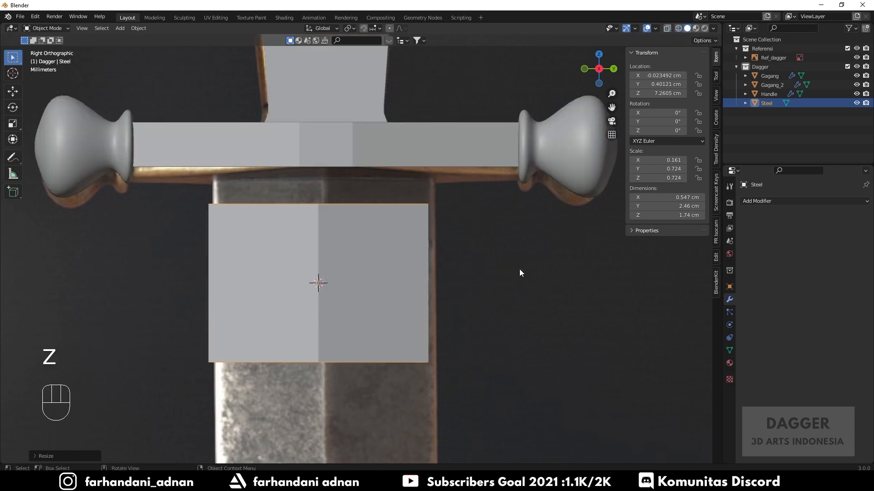
left_click(493, 274)
left_click(357, 268)
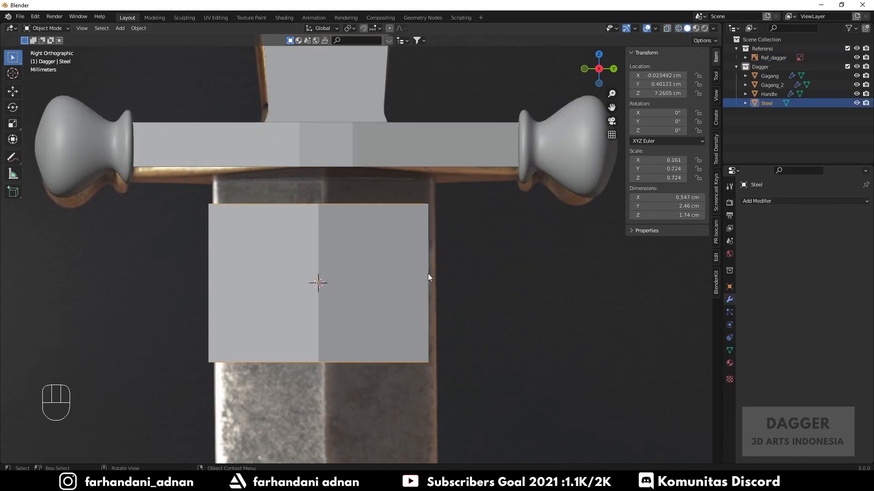
key("g")
key("y")
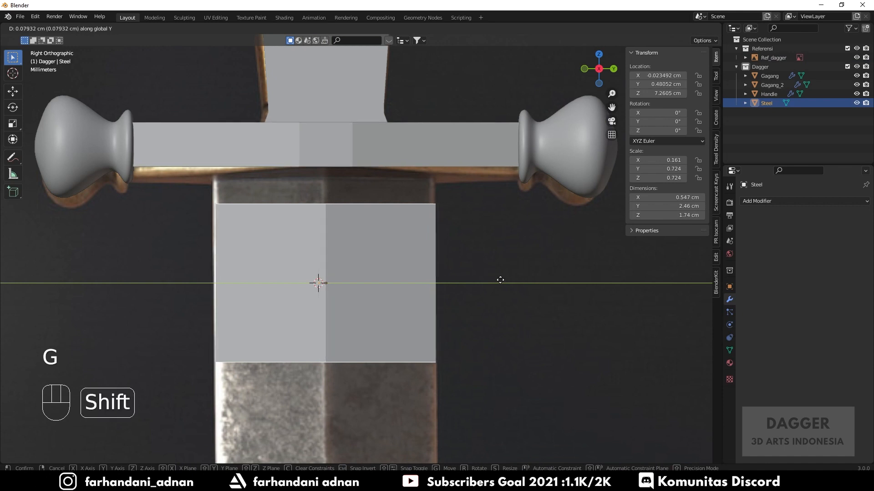
left_click(498, 281)
Step: Raise the Steel block along Z to about 7.685 cm so its top meets the crossguard's underside
key("g")
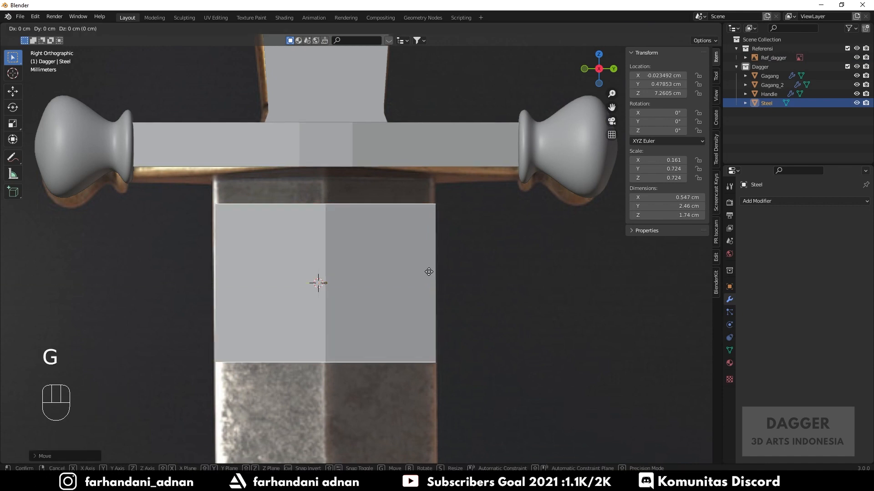
key("z")
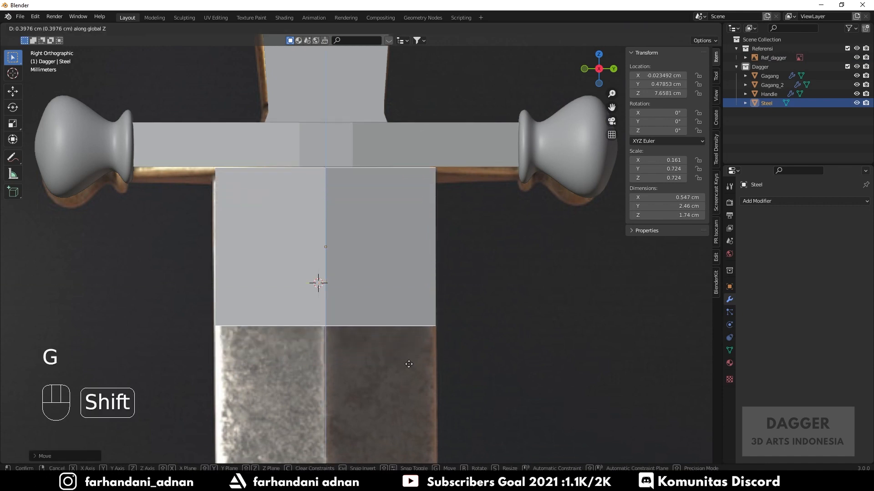
left_click(406, 345)
scroll(413, 342, "down", 8)
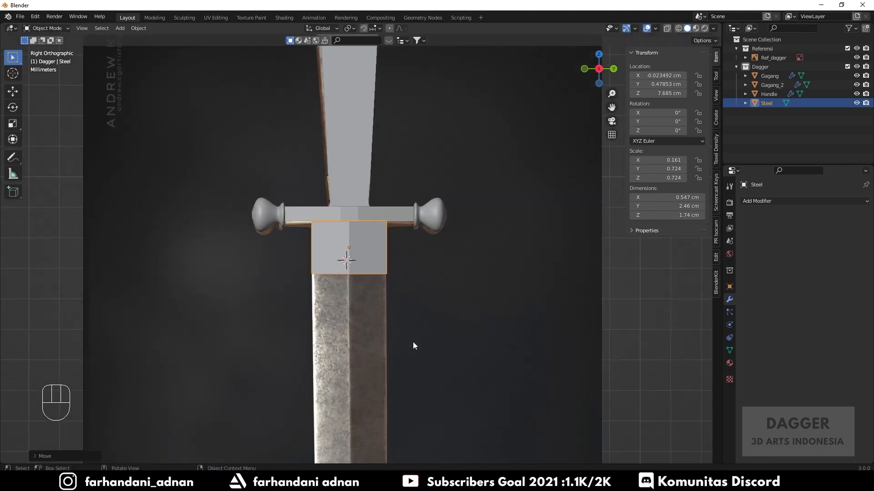
Step: Select the bottom face of the Steel block in Edit Mode, using wireframe shading over the reference blade
middle_click_drag(378, 359, 384, 247, "shift")
scroll(384, 247, "up", 5)
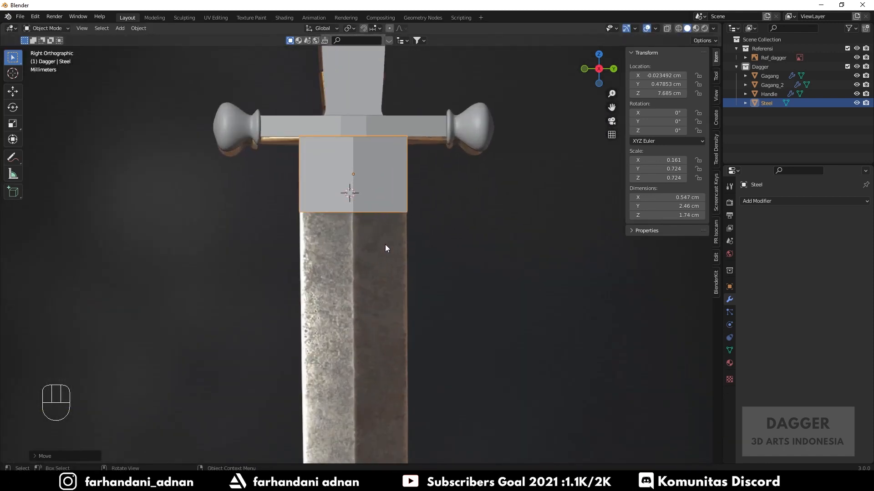
key("Tab")
key("z")
left_click(372, 286)
left_click_drag(271, 203, 411, 247)
middle_click_drag(476, 283, 431, 184, "shift")
scroll(420, 244, "down", 5)
middle_click_drag(419, 244, 393, 202, "shift")
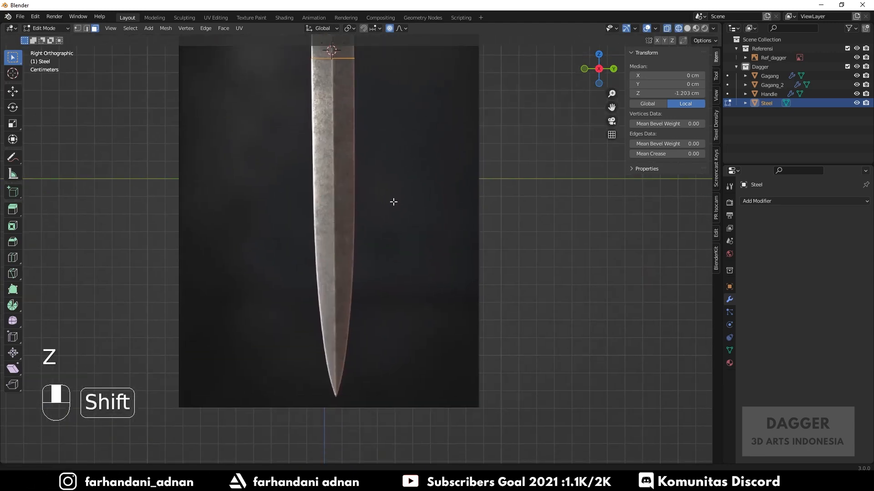
key("g")
key("z")
right_click(393, 202)
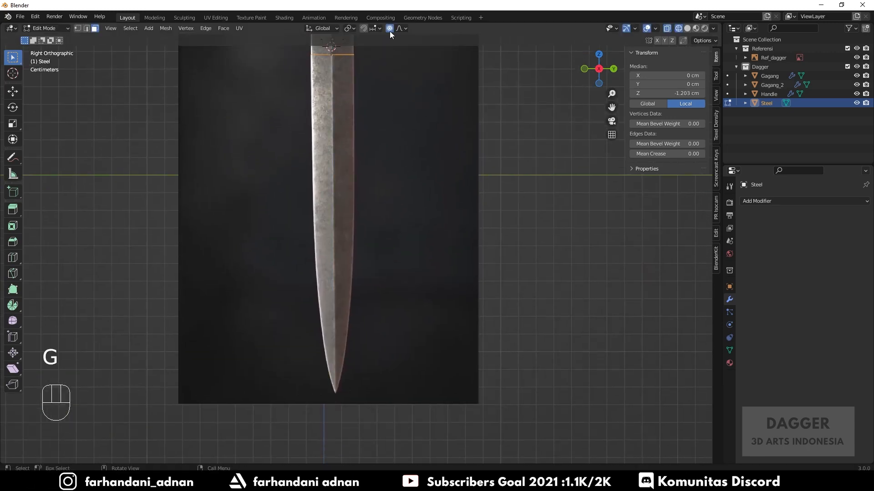
Step: With proportional editing off, lower the bottom face along Z to about -27.777 cm local, just below the reference blade's tip
key("g")
key("z")
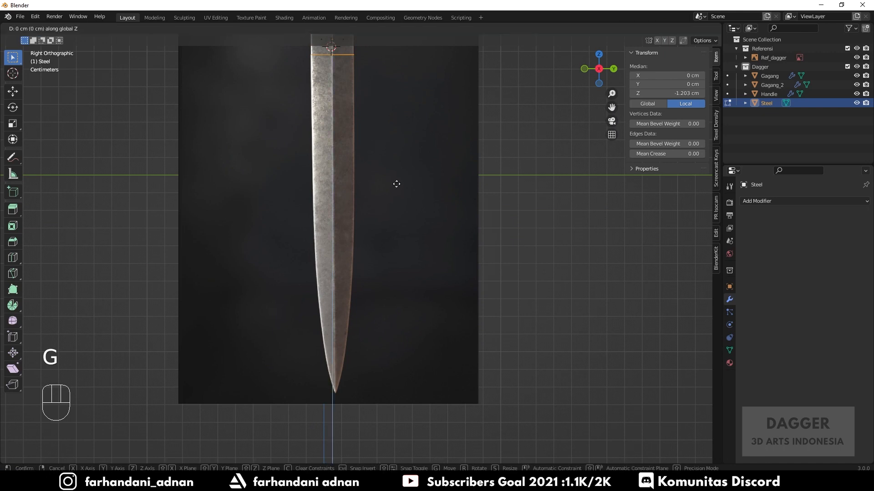
left_click(426, 96)
mouse_move(429, 135)
middle_mouse_down("shift")
mouse_move(433, 232)
mouse_move(386, 189)
middle_mouse_up("shift")
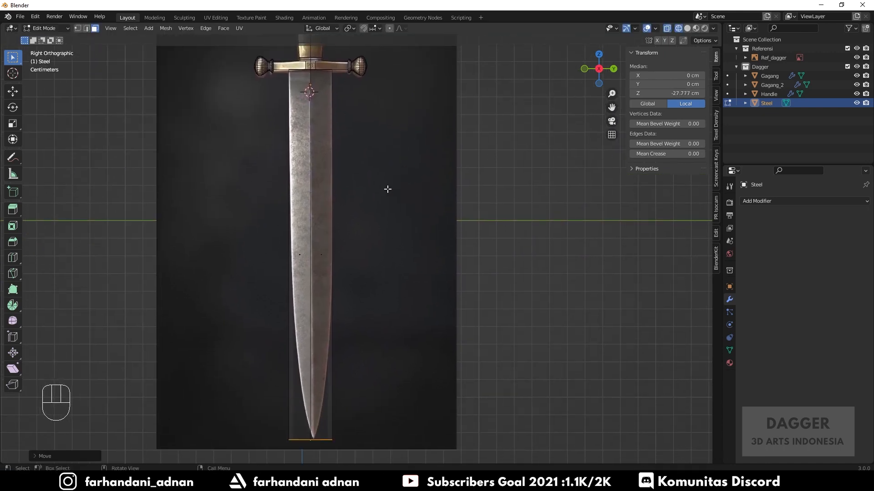
Step: Inspect the lengthened blade in solid shading, in perspective and from the right view down to its bottom end
key("z")
left_click(453, 193)
mouse_move(454, 194)
middle_mouse_down()
mouse_move(431, 173)
mouse_move(332, 193)
mouse_move(423, 185)
mouse_move(397, 173)
middle_mouse_up()
middle_click_drag(385, 220, 392, 205)
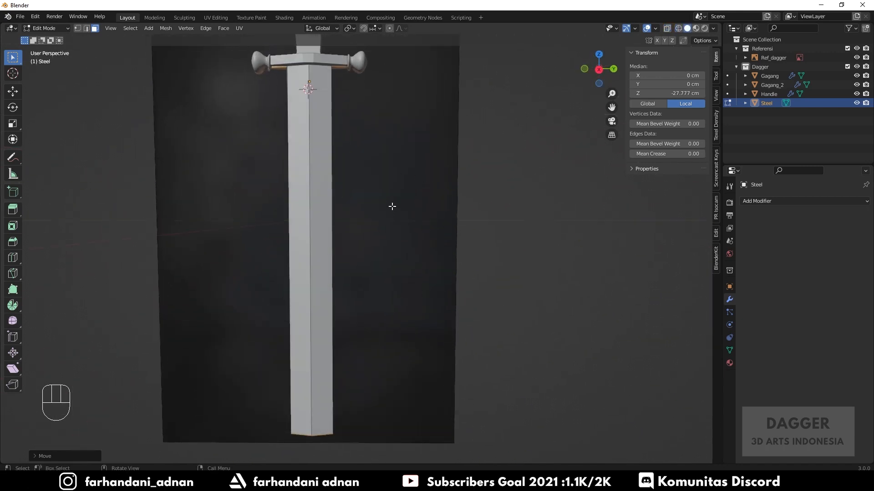
key("KP_7")
key("KP_3")
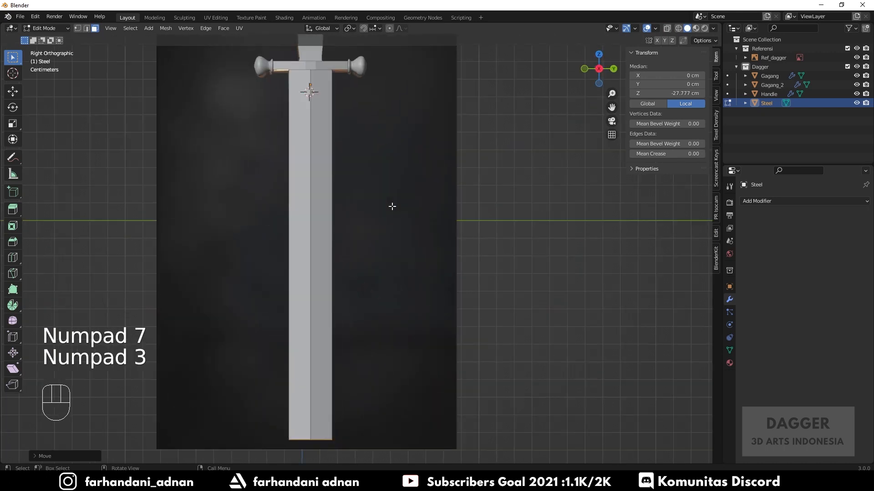
middle_click_drag(392, 261, 446, 156, "shift")
scroll(402, 333, "up", 5)
middle_click_drag(458, 377, 438, 219, "shift")
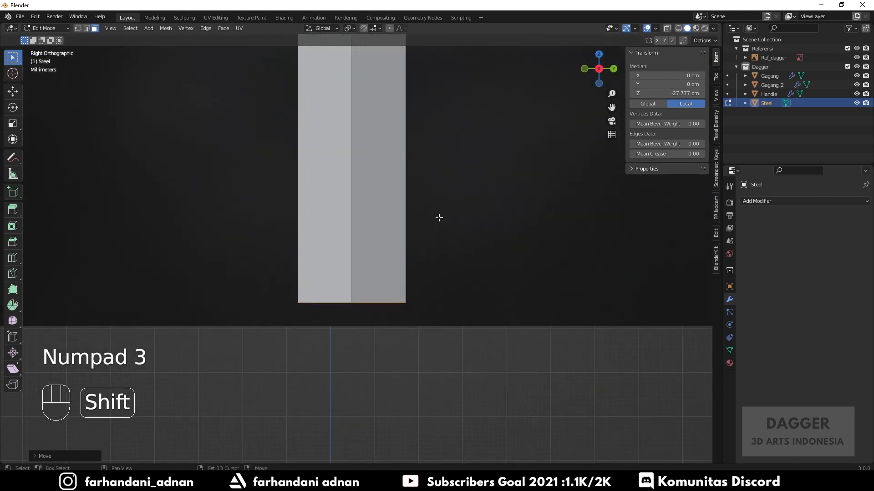
Step: Compare the blade's bottom end and outline with the tapering reference tip in wireframe shading
key("z")
left_click(374, 228)
scroll(386, 322, "up", 4)
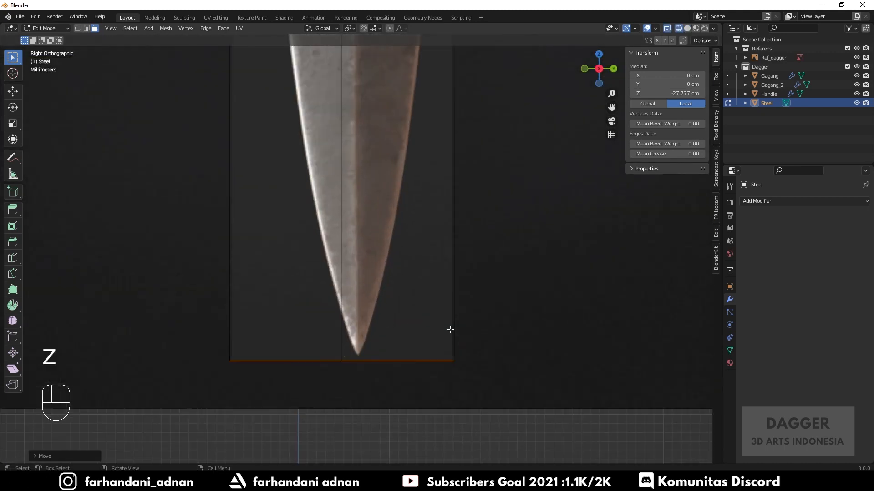
middle_click_drag(451, 313, 442, 389, "shift")
scroll(442, 388, "down", 3)
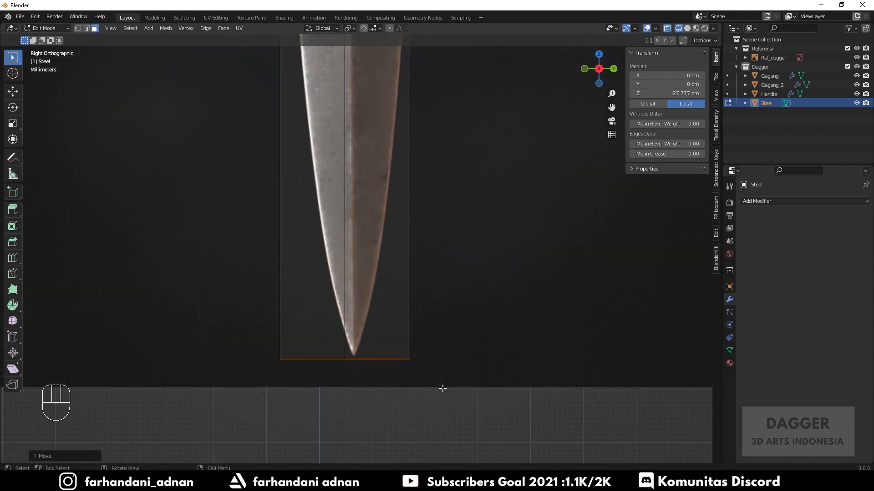
middle_click_drag(419, 291, 353, 392, "shift")
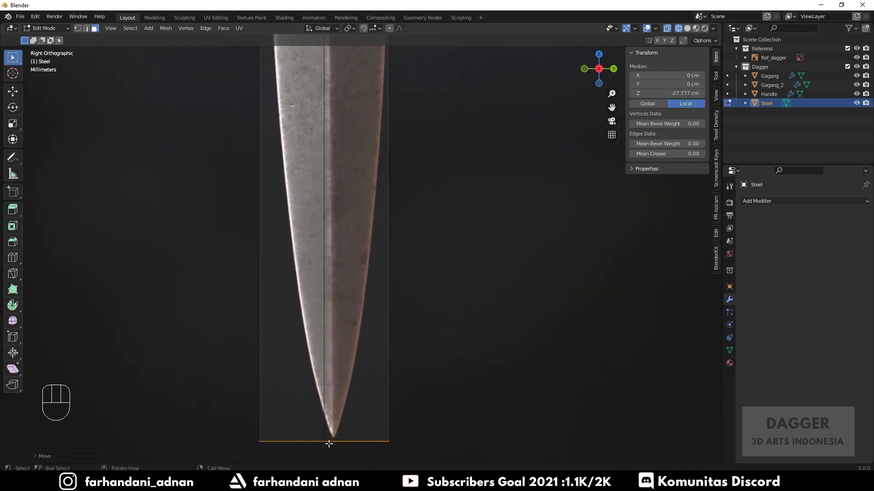
scroll(376, 289, "down", 4)
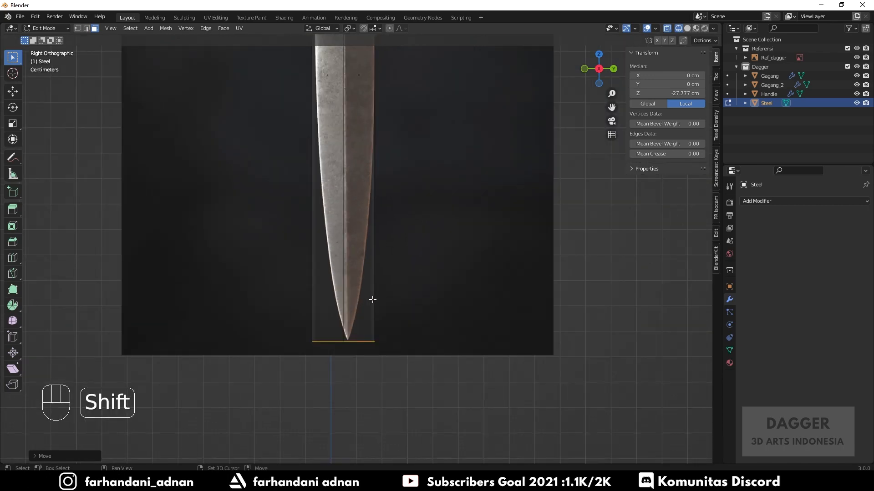
scroll(350, 337, "up", 1)
Step: Return to solid shading and delete the blade's bottom face
key("z")
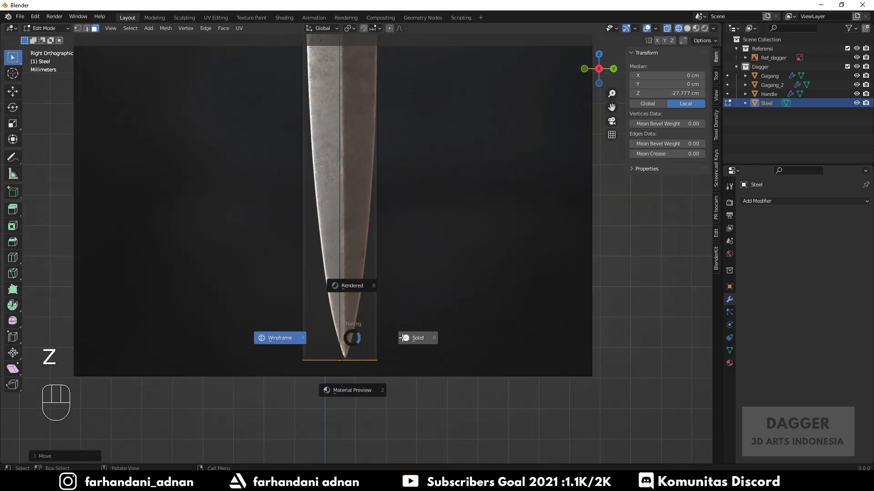
left_click(391, 340)
middle_click_drag(336, 358, 342, 273)
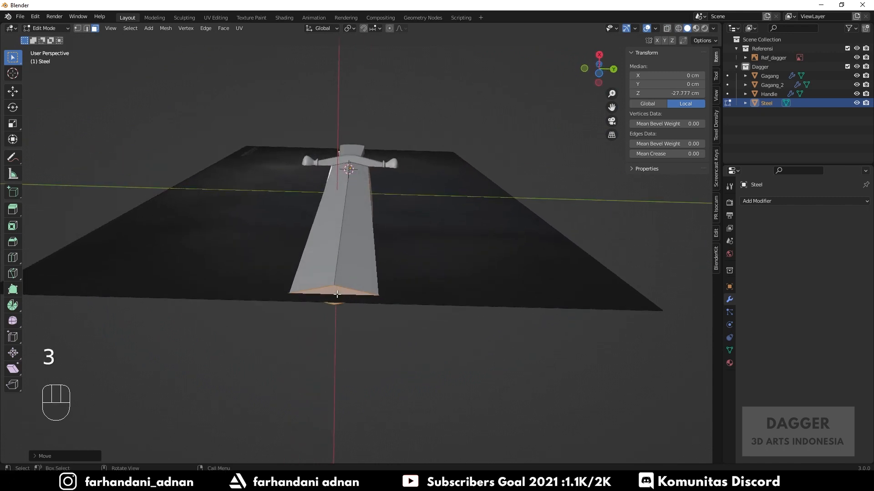
key("x")
left_click(430, 258)
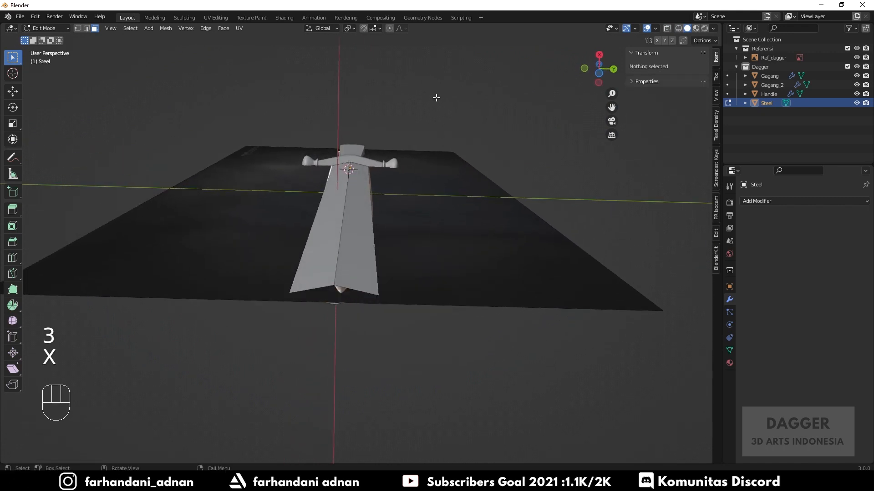
Step: Isolate the Steel object in local view and delete its top face
middle_click_drag(436, 97, 402, 380)
key("Tab")
key("KP_Divide")
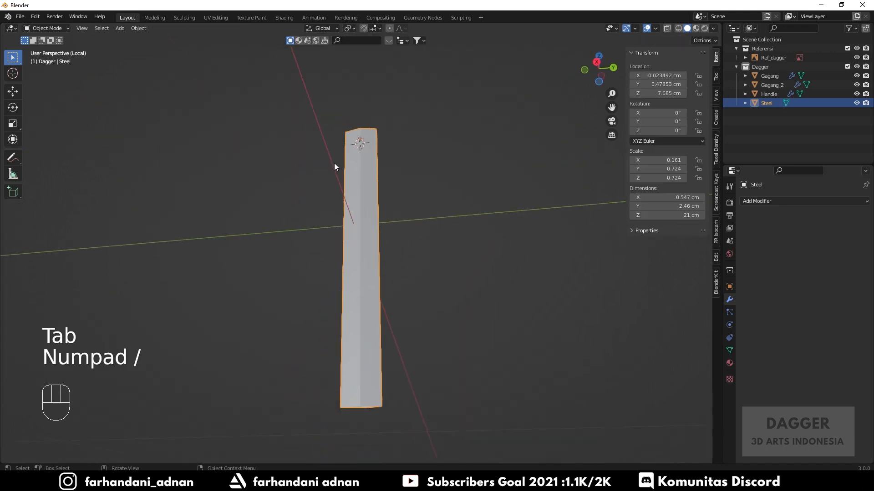
middle_click_drag(334, 163, 399, 223)
key("Tab")
scroll(369, 159, "up", 3)
key("3")
left_click(386, 230)
key("x")
left_click(458, 212)
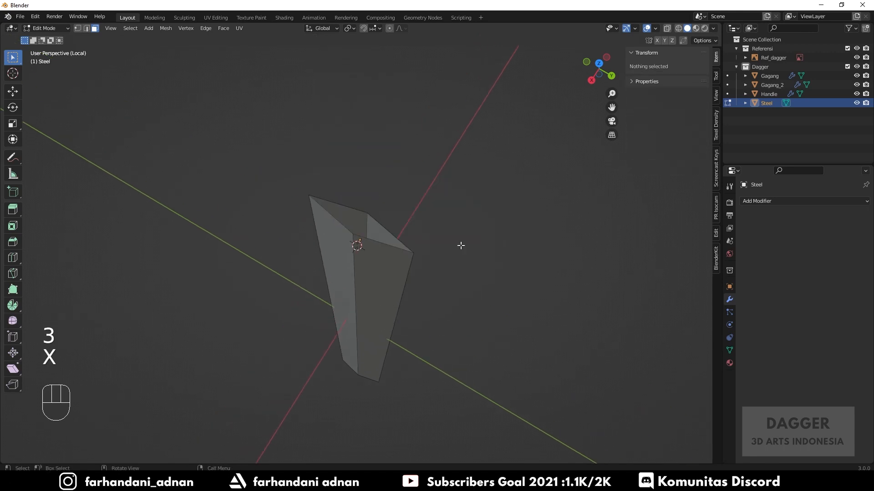
Step: Delete the blade's side faces on the negative Y half
middle_click_drag(461, 246, 441, 133)
left_click(437, 196)
middle_click_drag(438, 196, 431, 280, "shift")
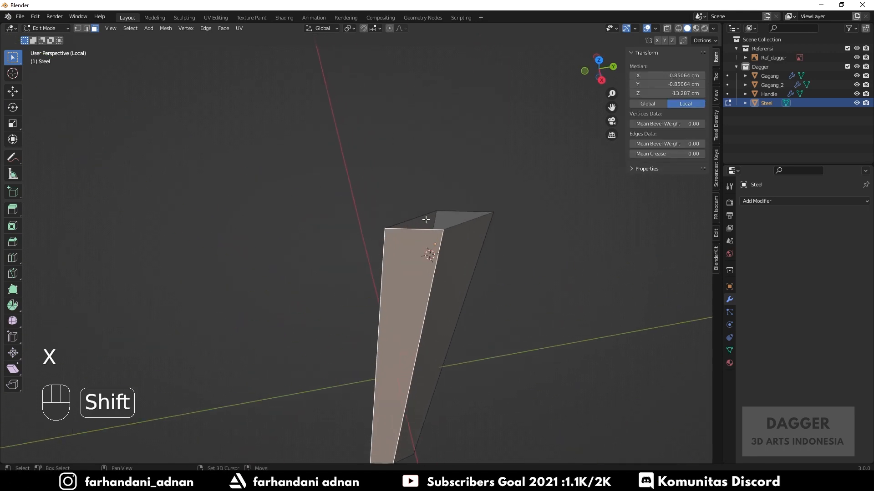
key("x")
left_click(482, 215)
middle_click_drag(493, 223, 428, 263, "shift")
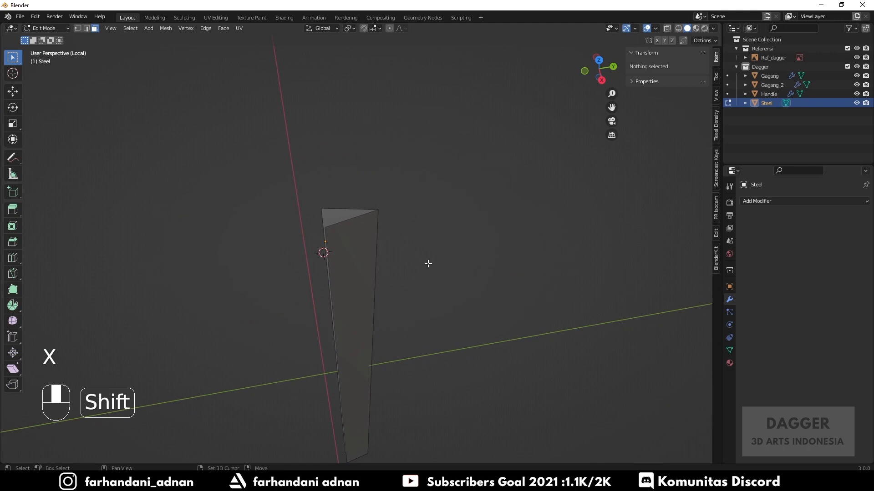
Step: Add a Mirror modifier to Steel and make Y its only mirror axis
left_click(803, 201)
left_click(706, 309)
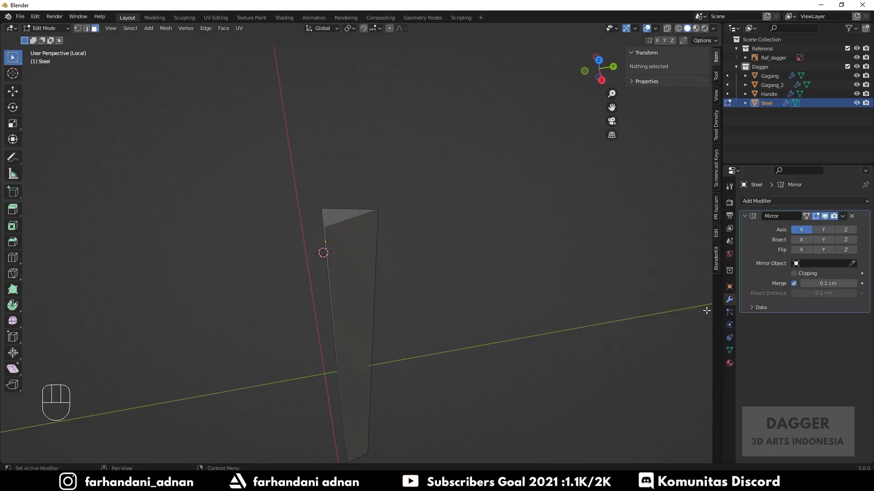
left_click(824, 228)
middle_click_drag(413, 234, 365, 242)
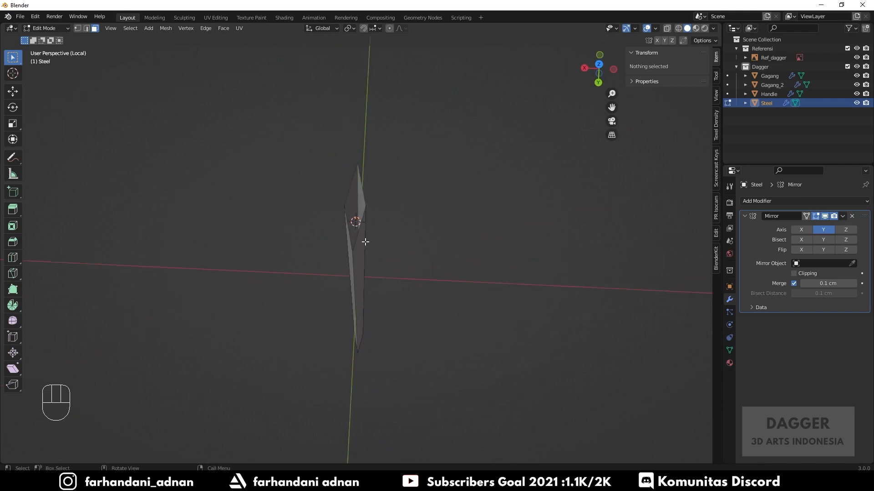
Step: Delete the blade's side face on the negative X half and enable the X mirror axis as well
left_click(362, 244)
key("x")
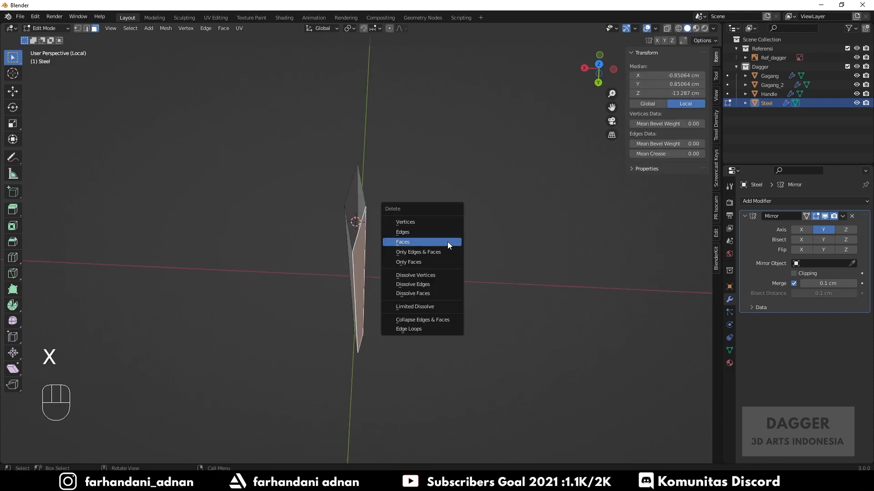
left_click(447, 241)
middle_click_drag(410, 239, 472, 249)
left_click(422, 217)
scroll(498, 201, "up", 3)
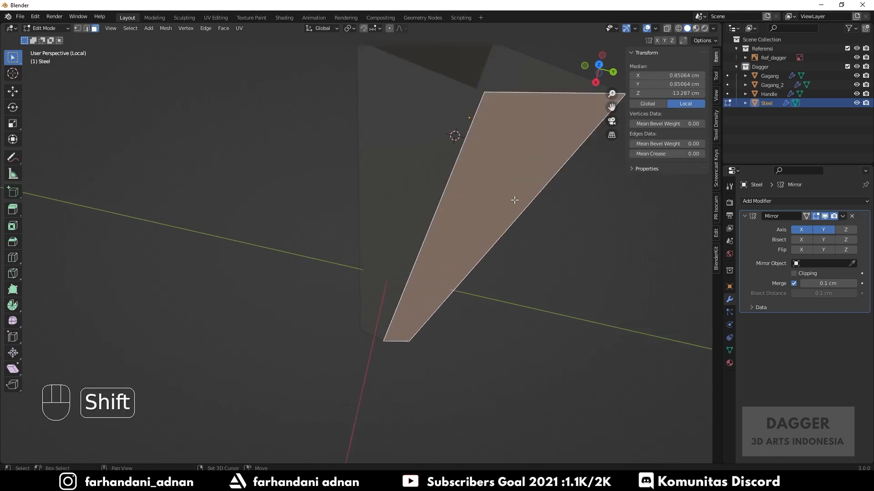
middle_click_drag(513, 199, 415, 314, "shift")
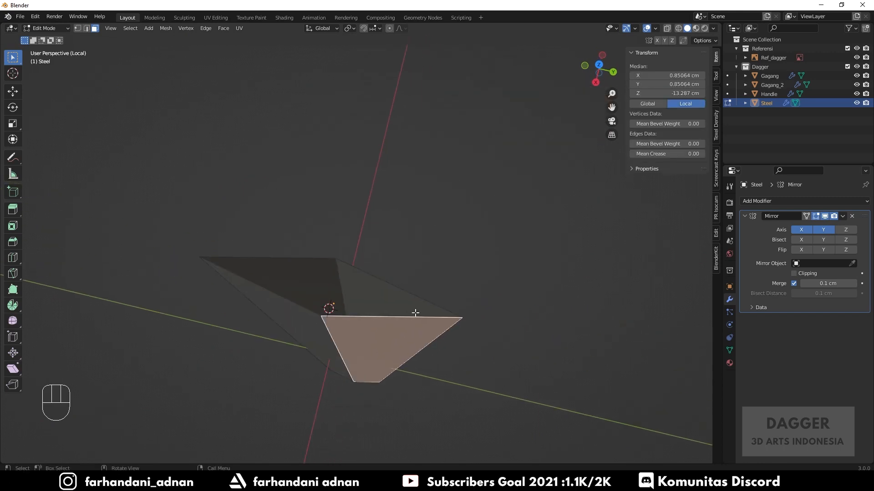
left_click(365, 279)
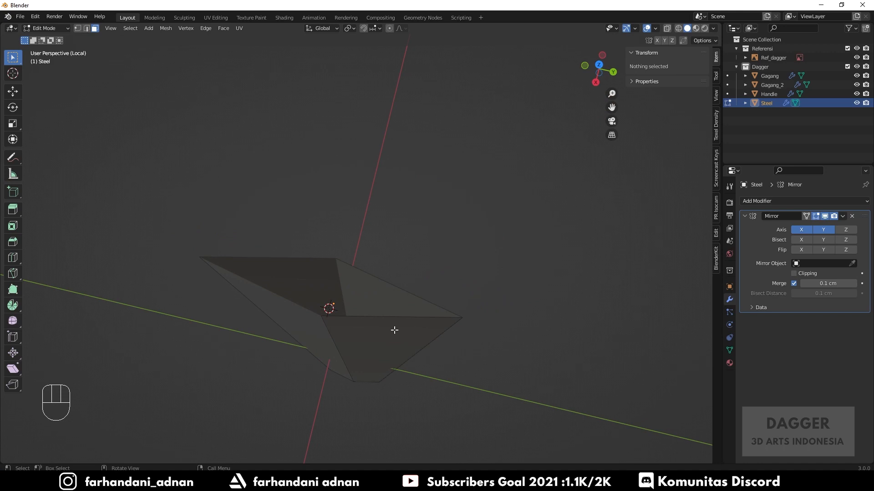
middle_click_drag(394, 330, 376, 297)
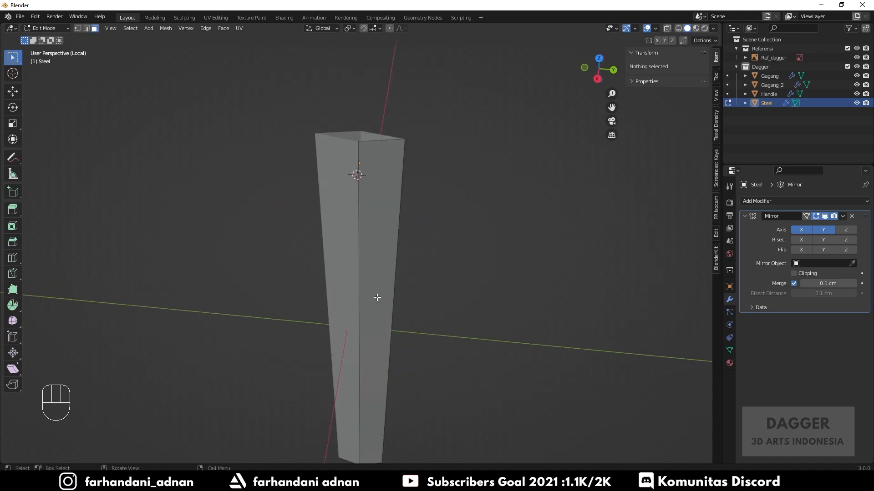
Step: Leave local view and frame the blade's tip from the right in wireframe shading with vertex selection
key("KP_Divide")
middle_click_drag(400, 328, 408, 286, "shift")
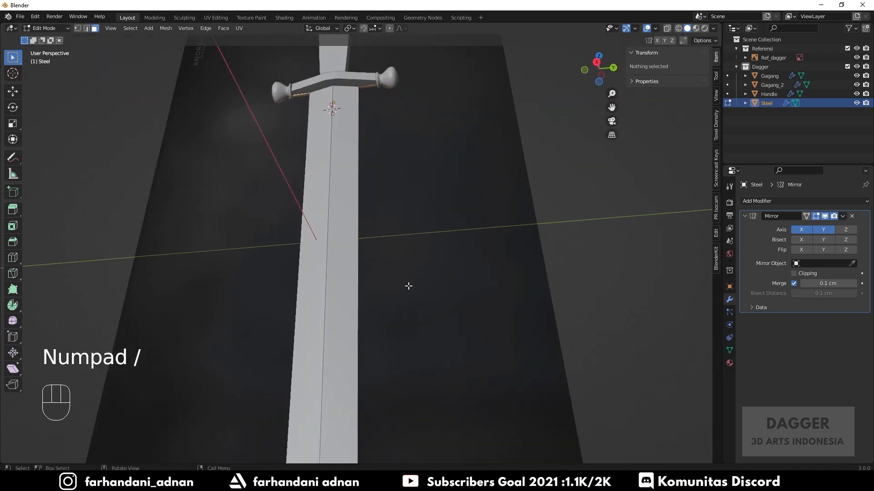
key("KP_3")
middle_click_drag(371, 322, 410, 137, "shift")
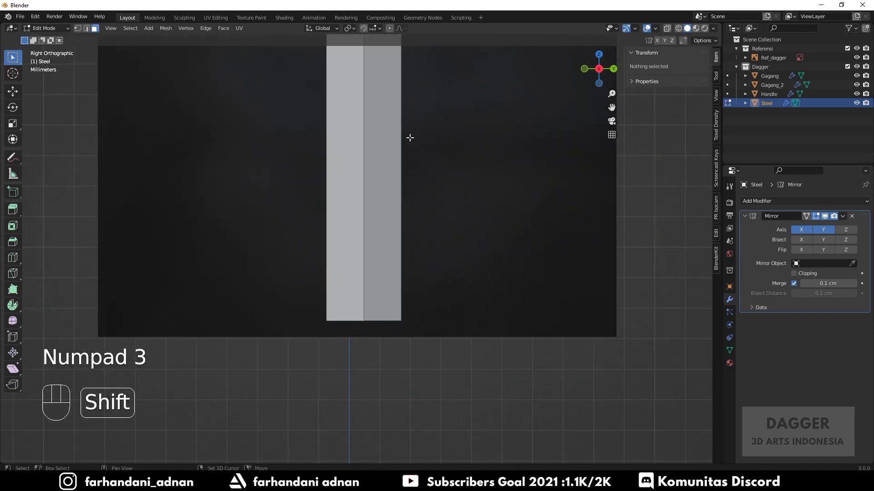
scroll(413, 279, "up", 3)
key("z")
middle_click_drag(433, 313, 429, 310, "shift")
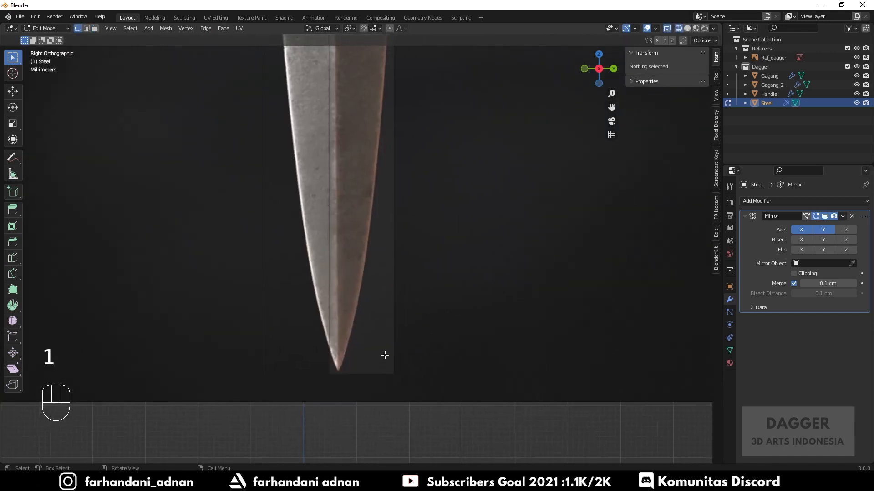
key("ctrl+r")
scroll(356, 364, "up", 5)
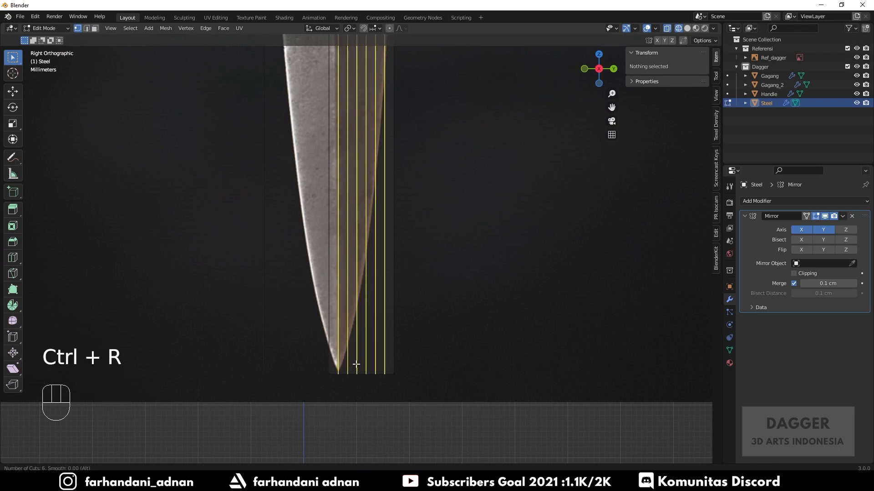
right_click(356, 365)
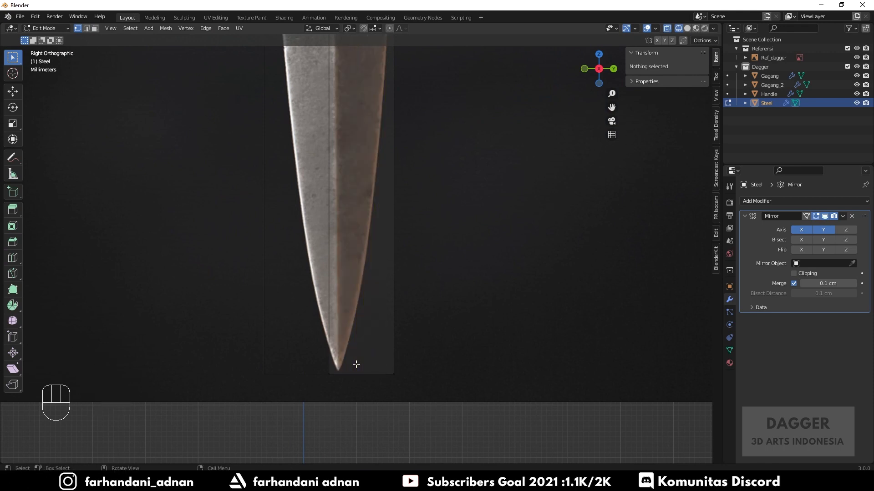
key("ctrl+r")
key("4")
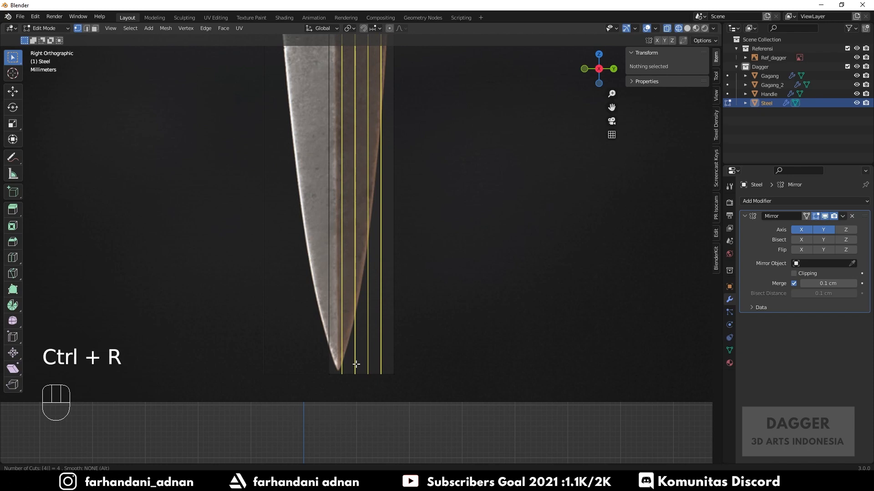
key("5")
key("BackSpace")
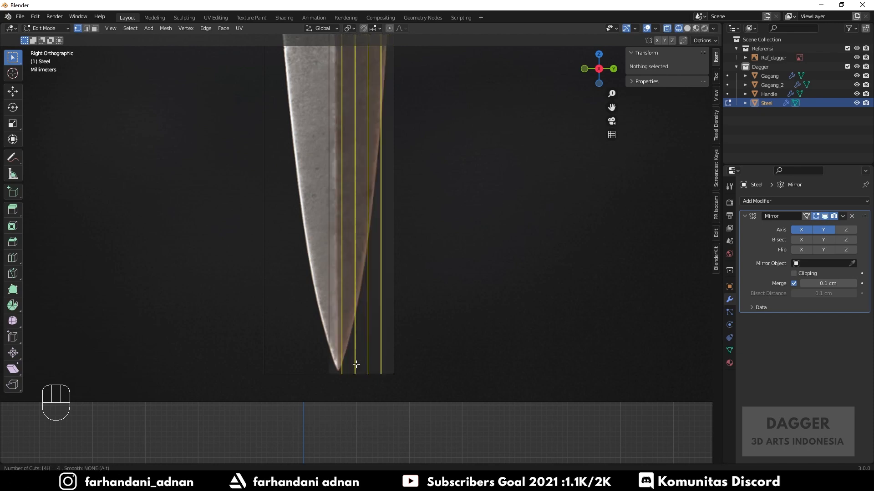
right_click(356, 365)
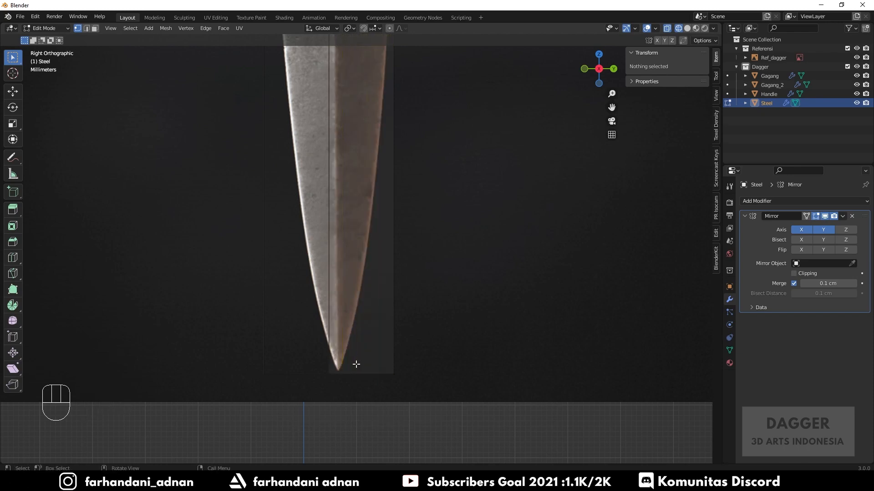
Step: Add five evenly spaced lengthwise loop cuts across the blade's remaining half without sliding them
key("ctrl+r")
key("5")
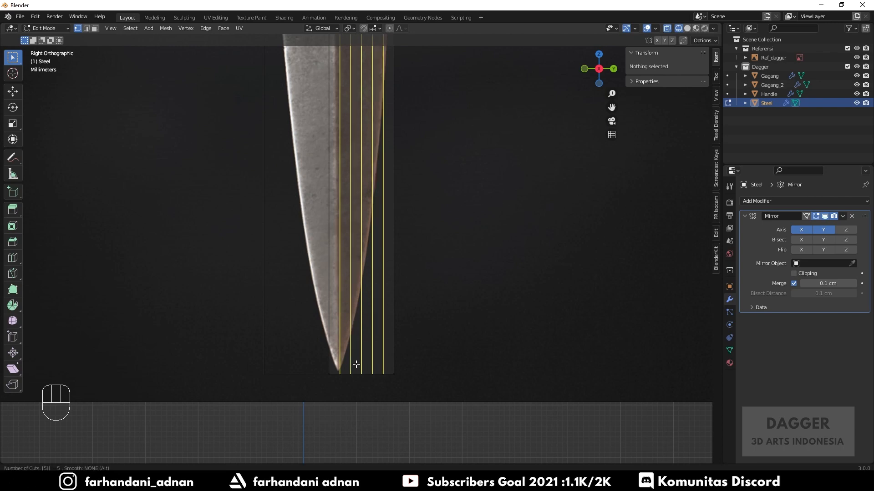
left_click(356, 365)
right_click(403, 377)
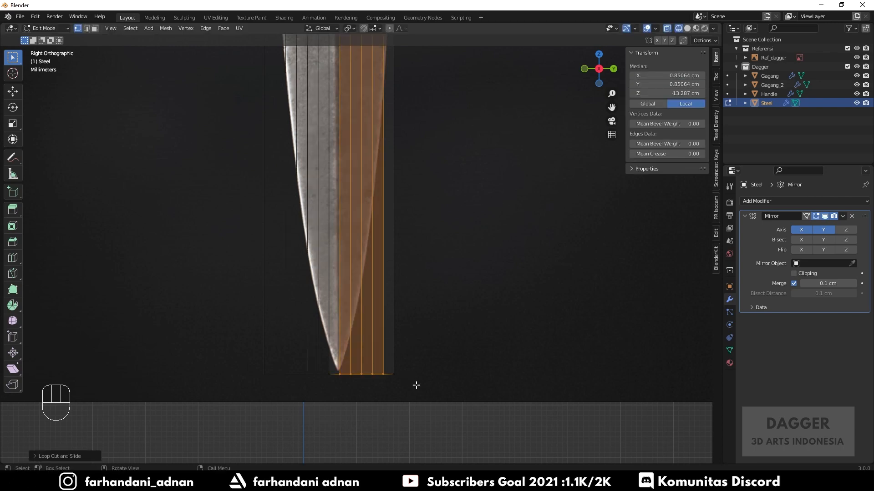
scroll(394, 370, "up", 2)
middle_click_drag(413, 384, 430, 347, "shift")
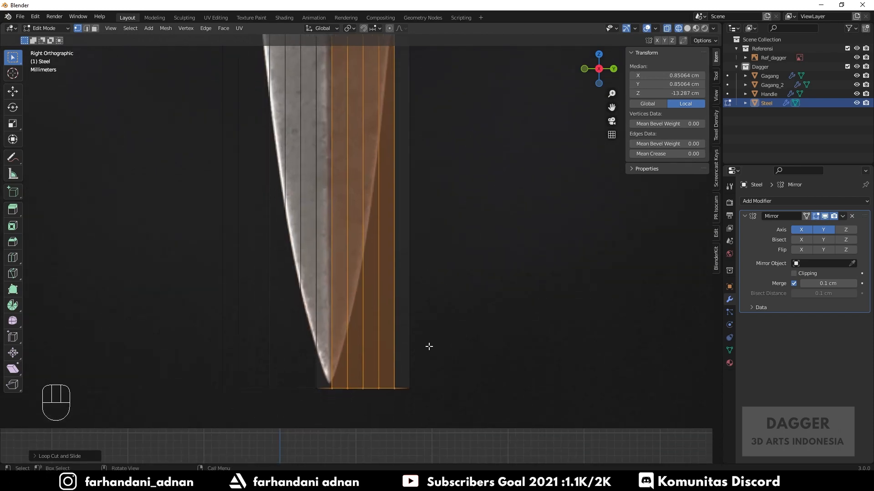
scroll(429, 346, "down", 2)
scroll(417, 361, "up", 3)
key("Tab")
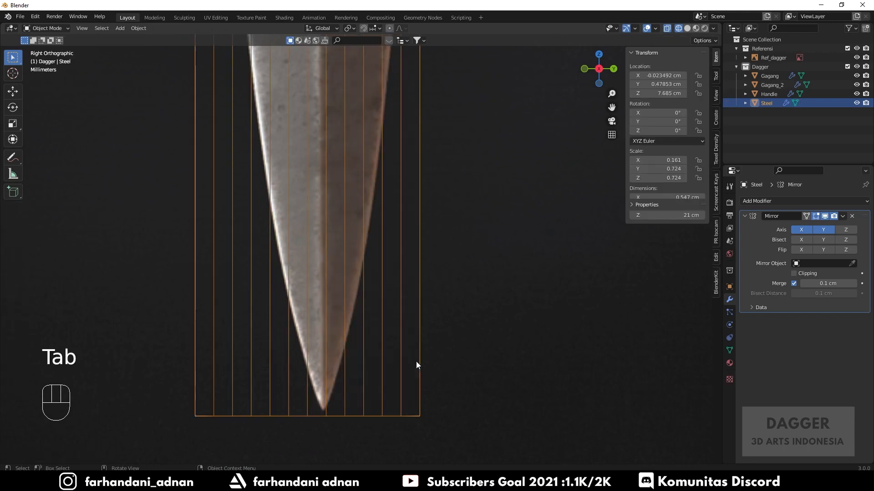
key("Tab")
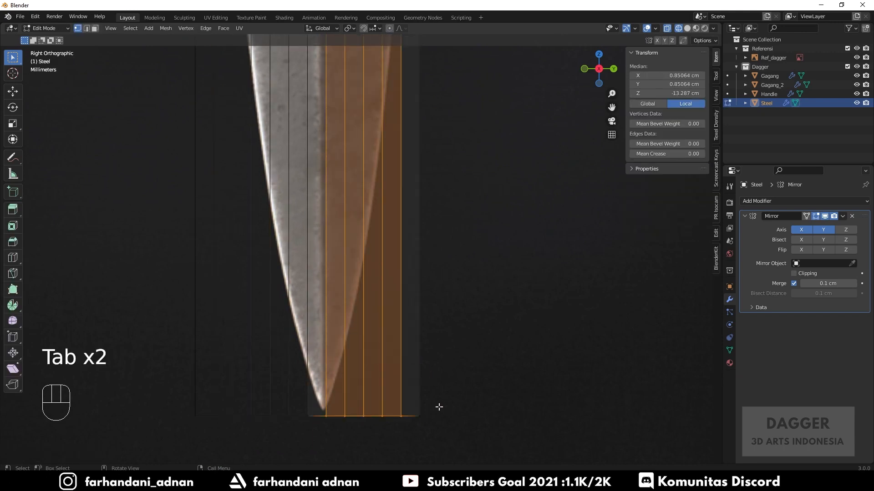
Step: Select the outer corner vertex at the blade's lower end and enable proportional editing with Sharp falloff
left_click_drag(414, 410, 445, 428)
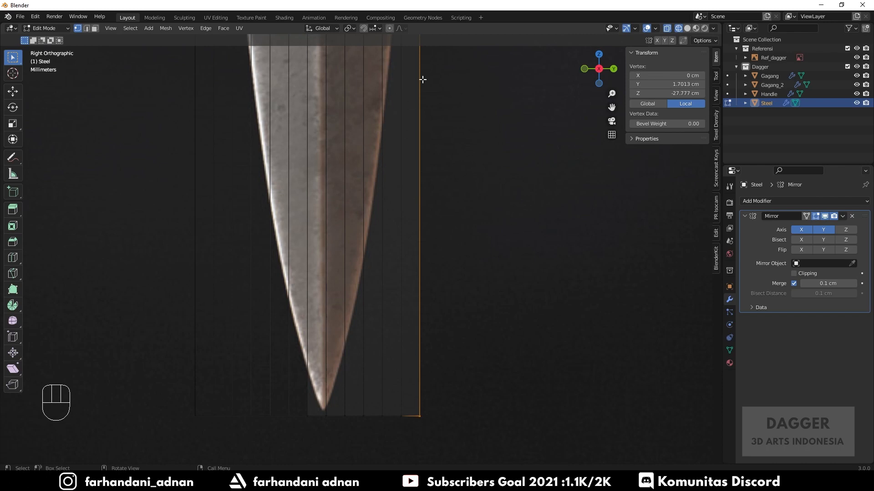
left_click(390, 28)
left_click(399, 28)
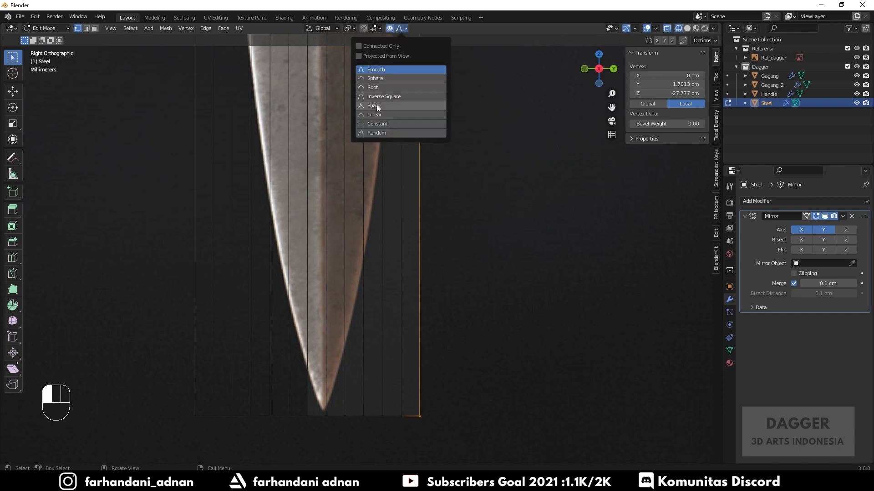
left_click(364, 106)
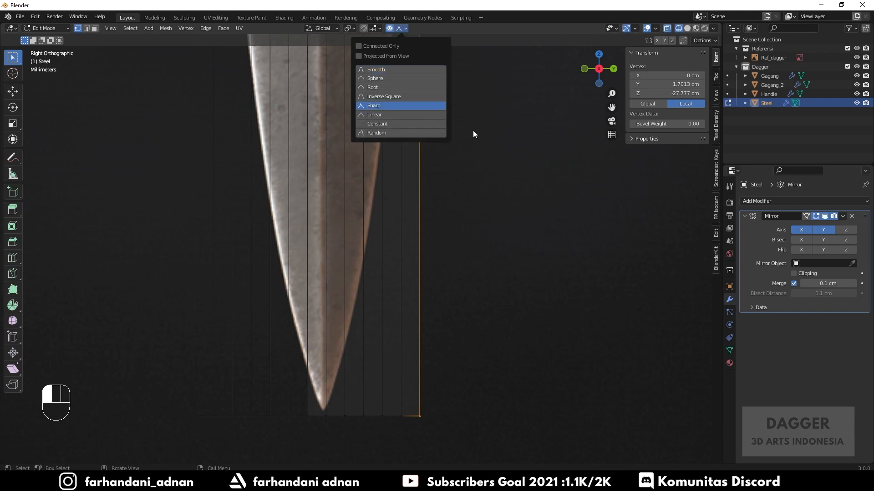
key("g")
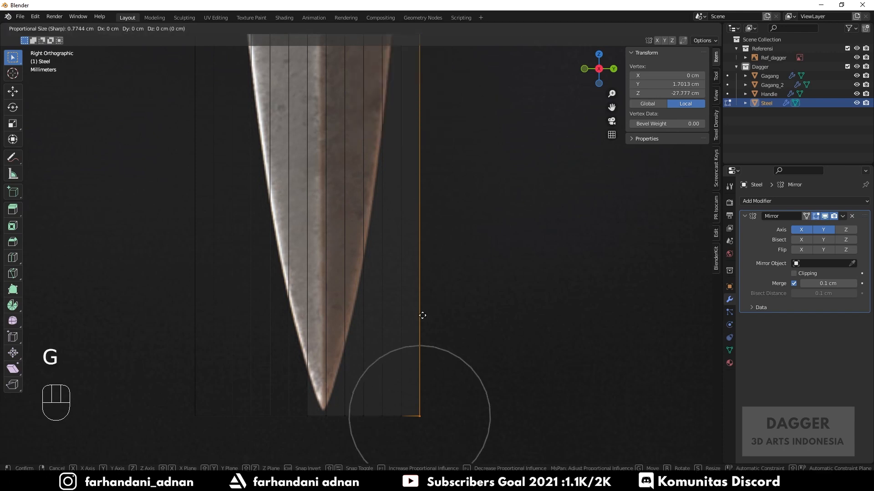
scroll(422, 315, "down", 10)
scroll(422, 315, "up", 3)
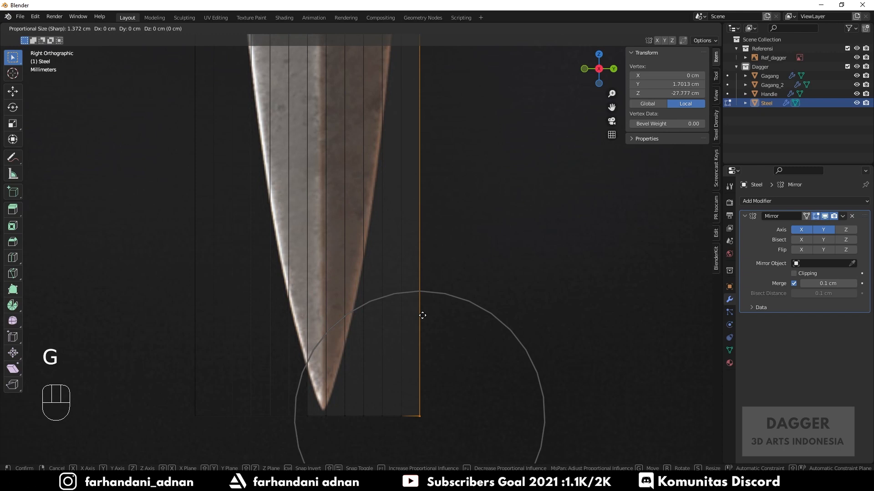
key("z")
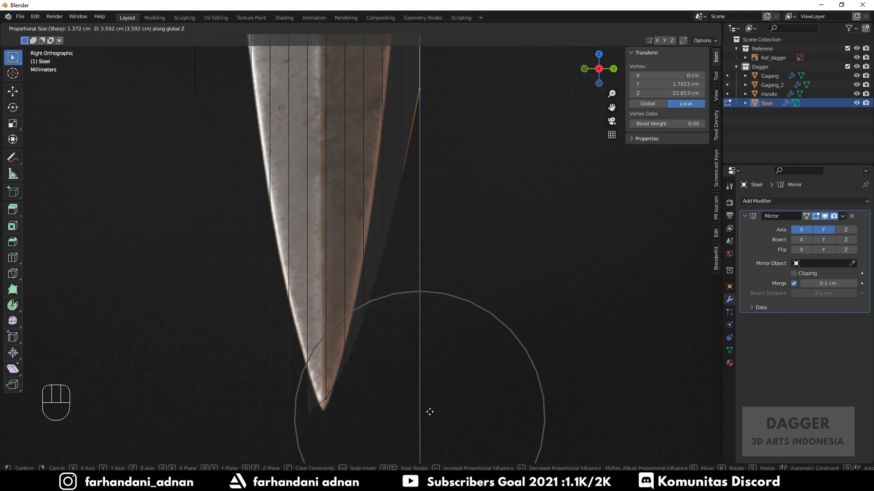
right_click(408, 317)
Step: Raise the corner vertex along Z to about -15.88 cm local with Sharp proportional falloff, tapering the tip along the reference, and return to Object Mode
scroll(412, 316, "down", 4)
middle_click_drag(427, 316, 424, 395, "shift")
key("g")
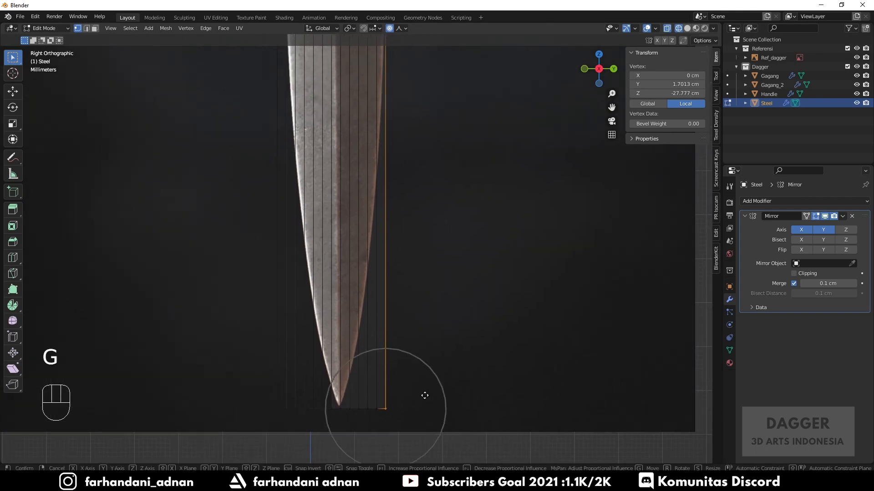
key("z")
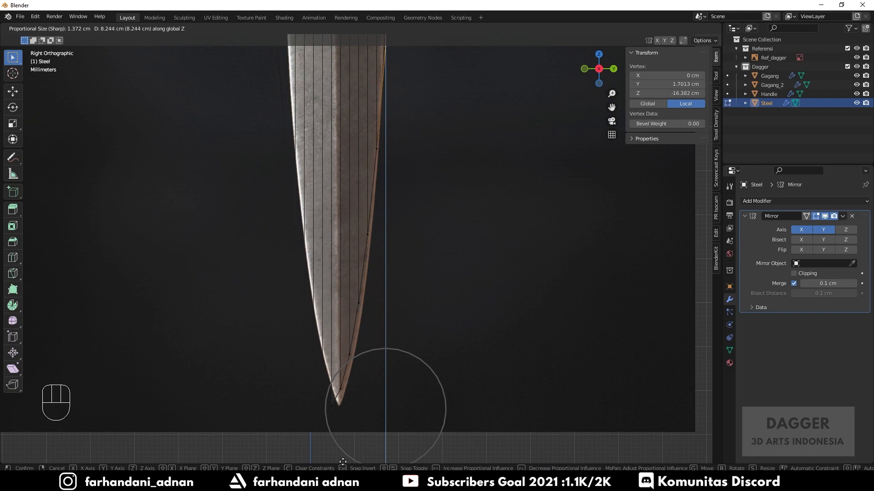
scroll(347, 456, "down", 2)
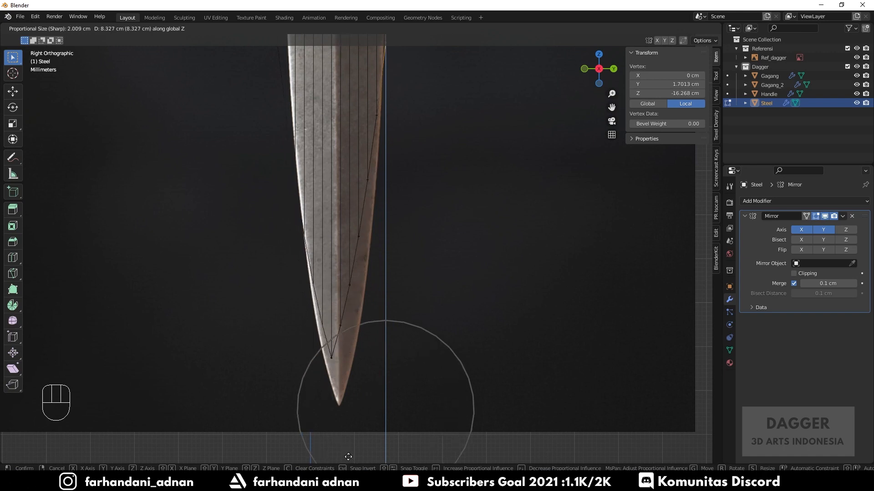
left_click(344, 445)
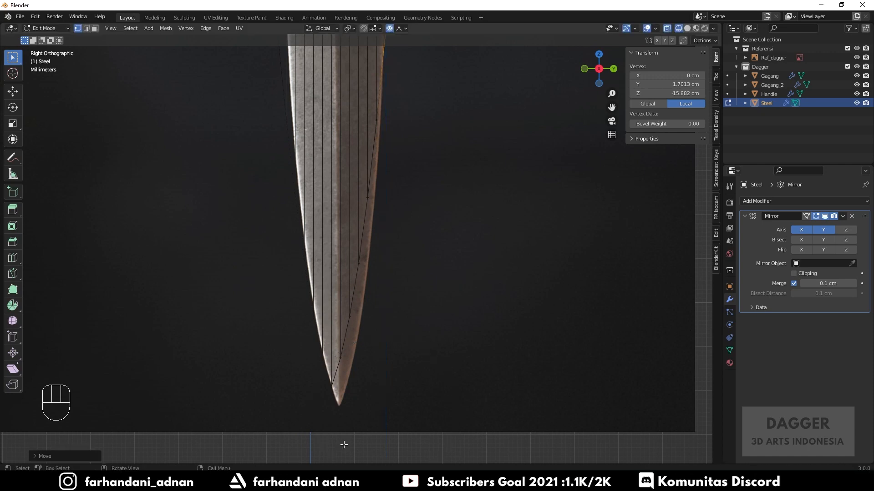
scroll(399, 394, "down", 3)
key("Tab")
scroll(429, 318, "down", 5)
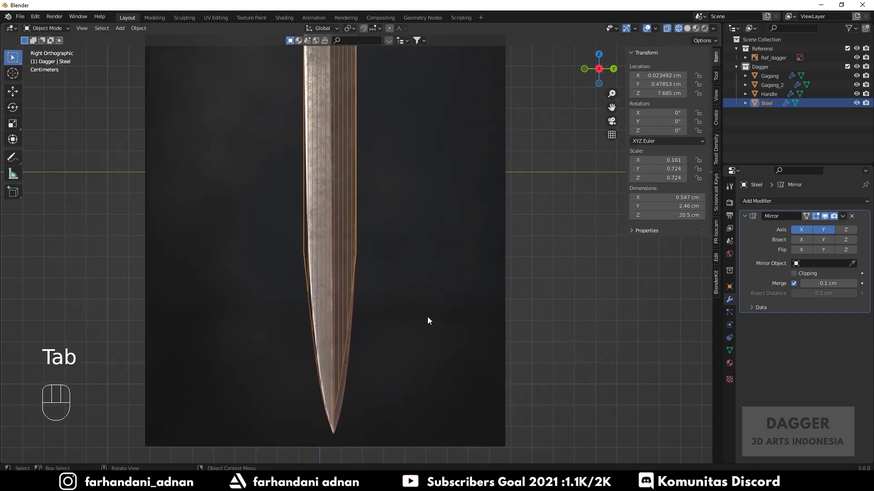
Step: Switch the viewport to solid shading and hide the Referensi collection with the dagger reference image
mouse_move(431, 197)
middle_mouse_down()
mouse_move(396, 206)
mouse_move(418, 208)
middle_mouse_up()
key("z")
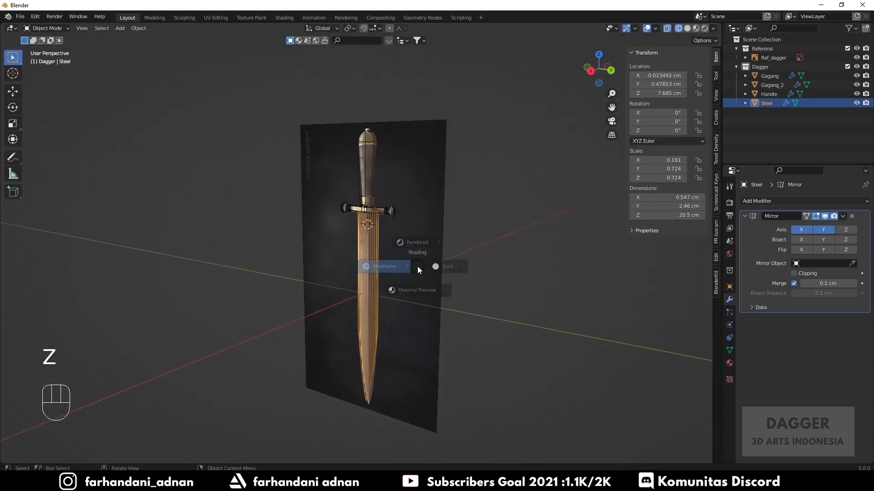
left_click(472, 270)
mouse_move(403, 293)
middle_mouse_down()
mouse_move(457, 305)
mouse_move(374, 293)
middle_mouse_up()
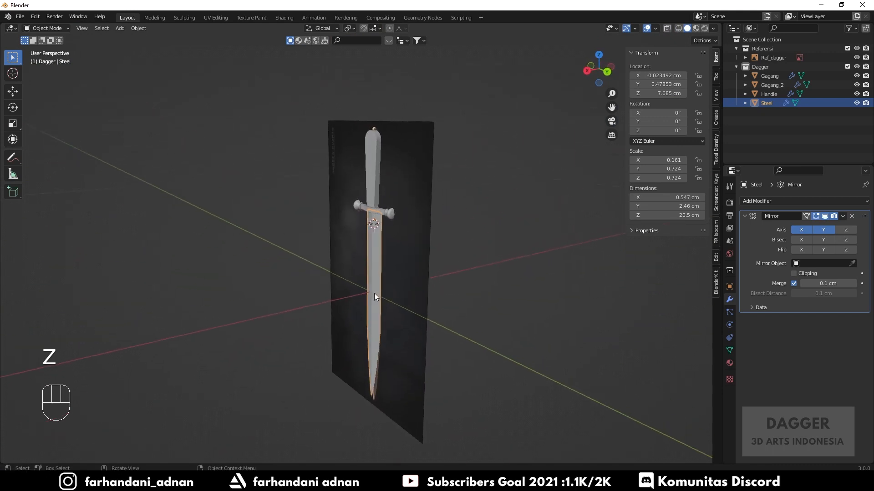
left_click(423, 275)
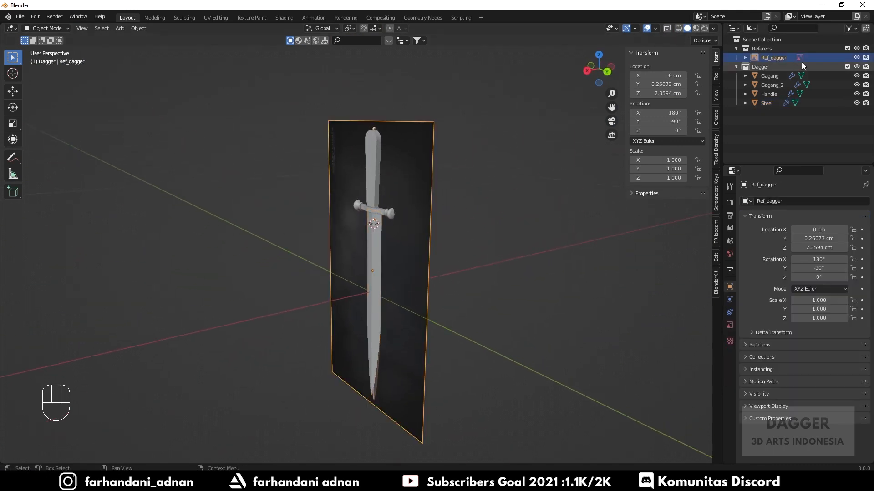
left_click(857, 57)
left_click(857, 57)
left_click(857, 48)
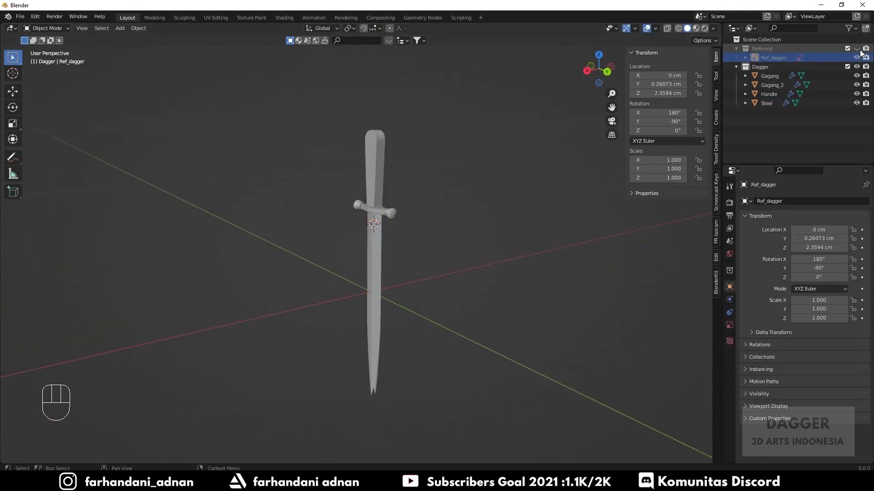
Step: Thicken the blade object Steel by scaling it along X to a scale of about 0.177, and deselect everything
middle_click_drag(318, 269, 397, 273)
scroll(349, 280, "up", 5)
left_click(330, 221)
key("s")
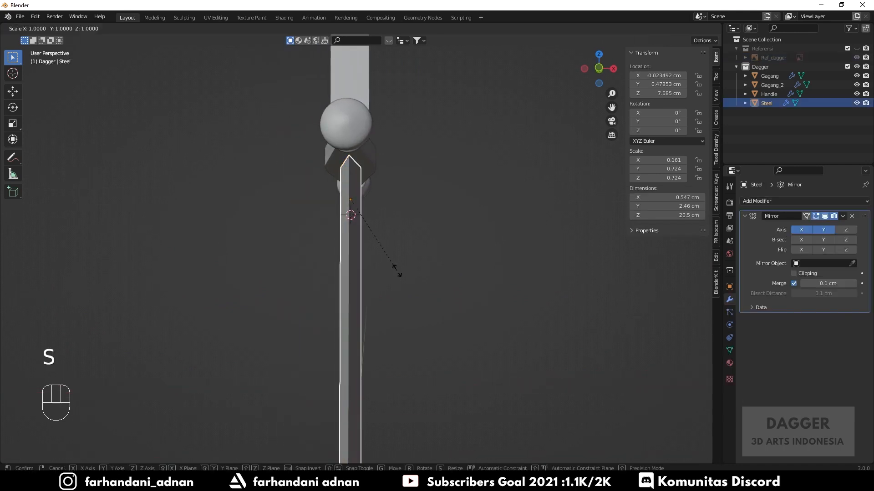
key("x")
left_click(411, 276)
key("a")
key("a")
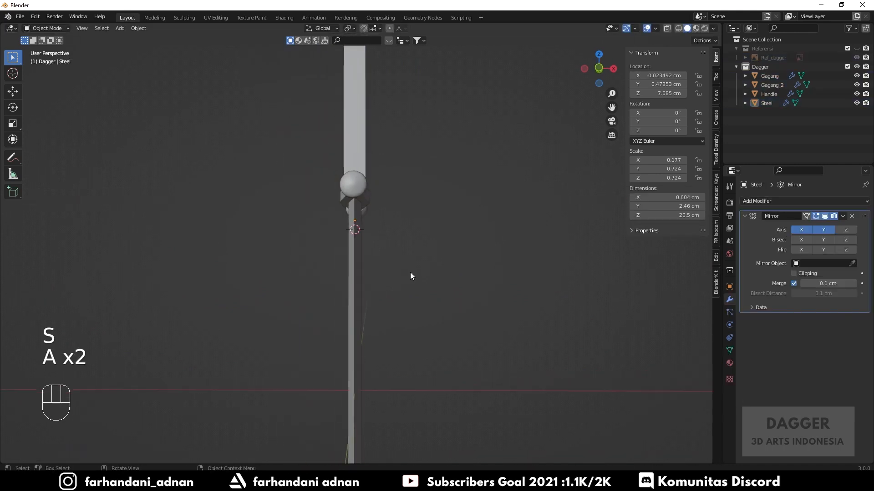
Step: Split the 3D viewport into a main view and two smaller stacked views, hiding the sidebar and toolbar in the small ones
middle_click_drag(411, 276, 389, 307)
scroll(389, 304, "down", 1)
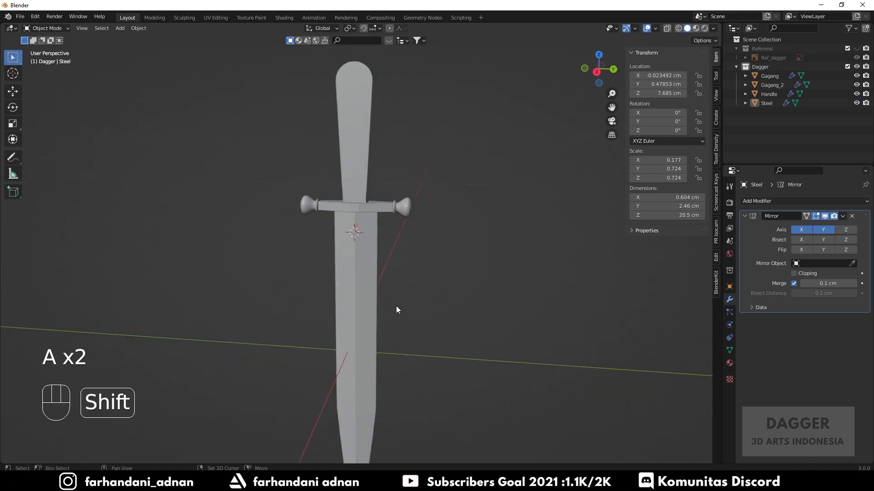
middle_click_drag(356, 371, 356, 346, "shift")
scroll(374, 372, "down", 2)
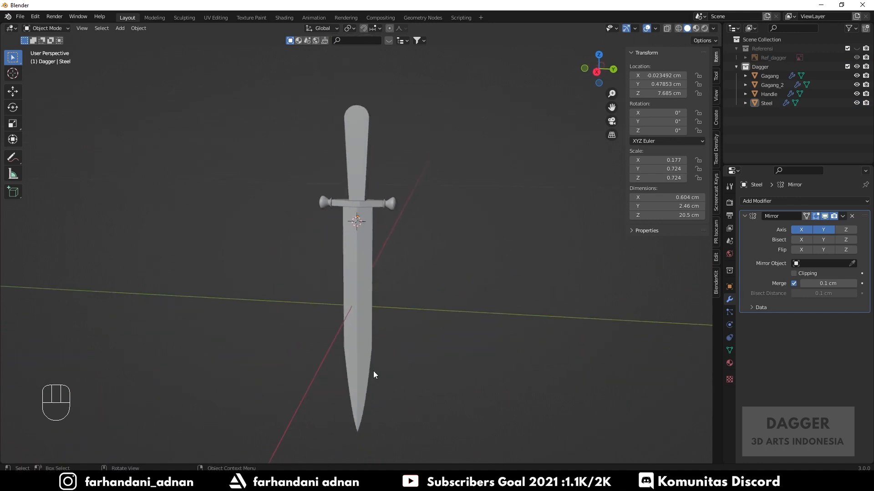
key("KP_3")
middle_click_drag(408, 337, 496, 289, "shift")
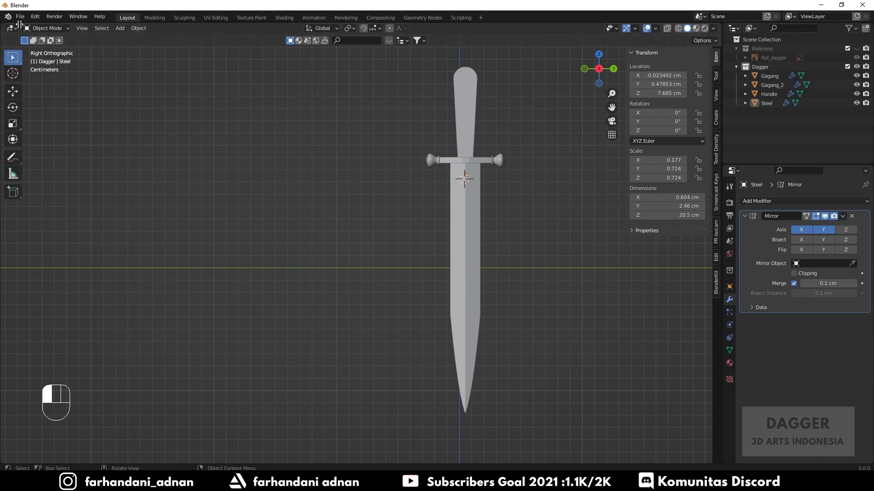
left_click_drag(20, 24, 273, 141)
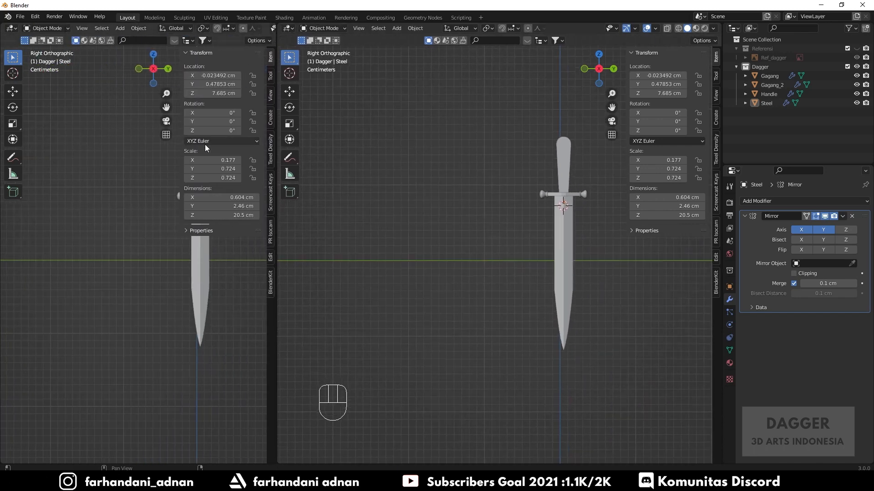
key("n")
left_click_drag(277, 461, 255, 263)
key("t")
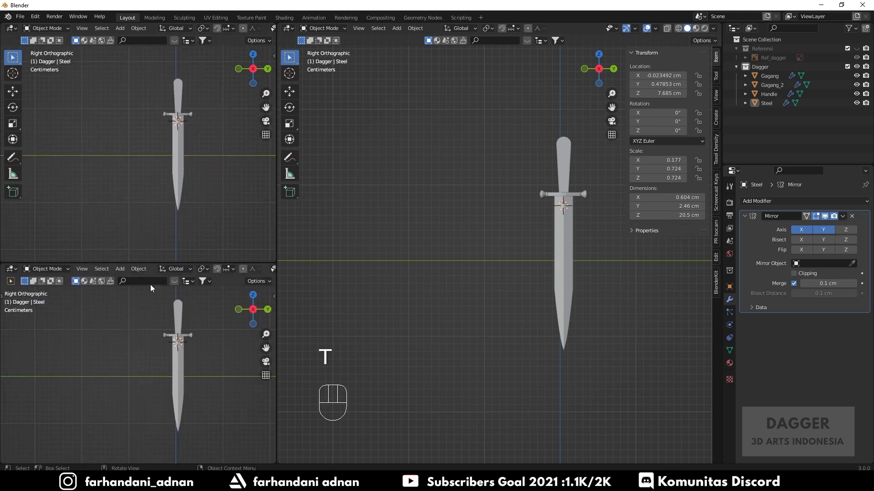
key("t")
Step: Frame the whole dagger in right side view in both smaller viewports
scroll(191, 137, "up", 3)
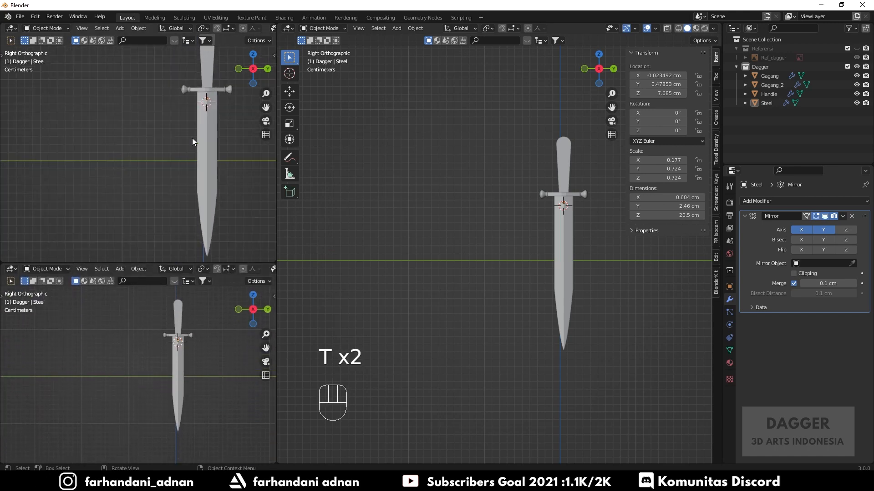
middle_click_drag(216, 139, 165, 151, "shift")
scroll(166, 151, "down", 1)
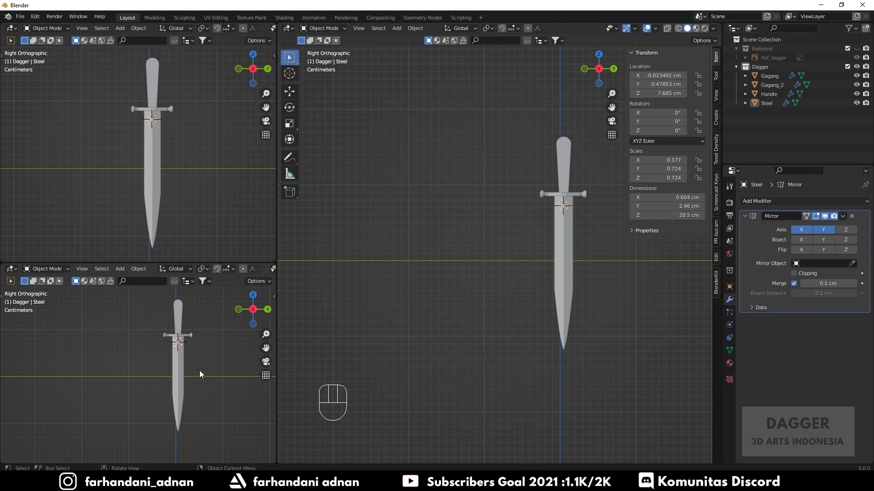
key("KP_3")
middle_click_drag(202, 373, 187, 384, "shift")
key("KP_3")
key("KP_1")
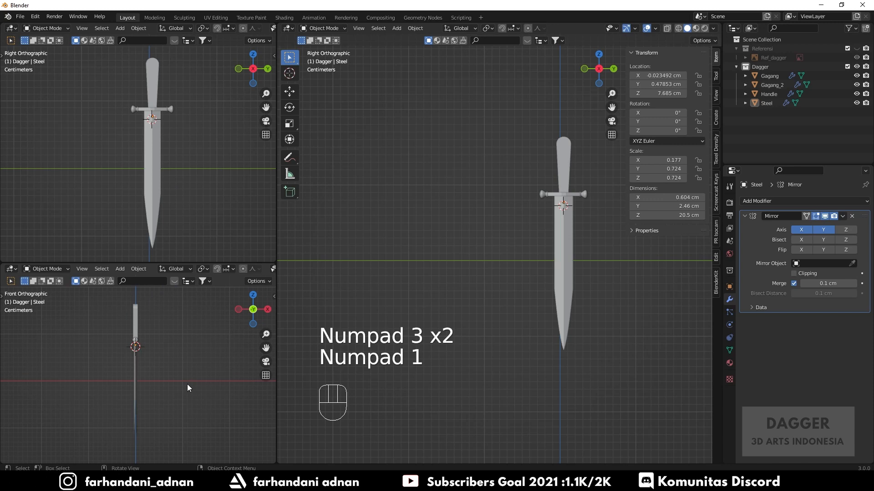
key("KP_3")
Step: Rotate all four dagger parts together by 90° about the global Y axis so the dagger lies flat, and deselect them
middle_click_drag(564, 347, 468, 388, "shift")
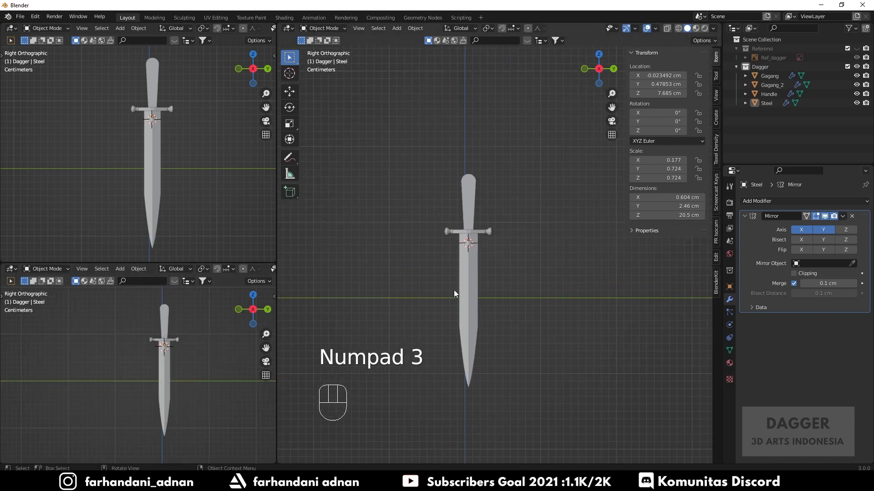
left_click_drag(420, 186, 519, 350)
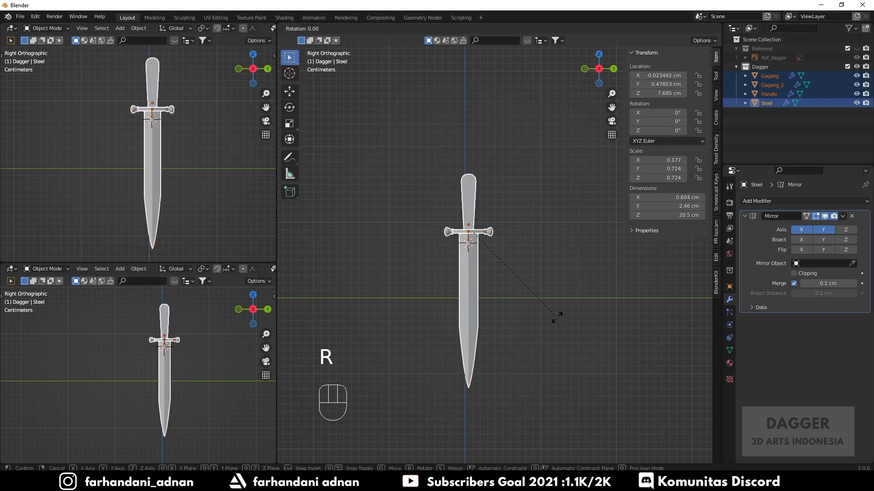
middle_click_drag(556, 318, 476, 334)
key("r")
key("x")
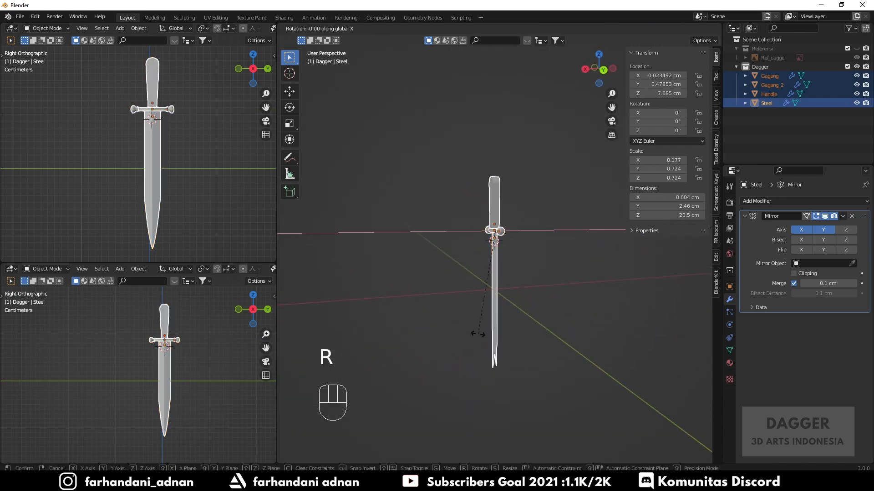
type("y")
type("90")
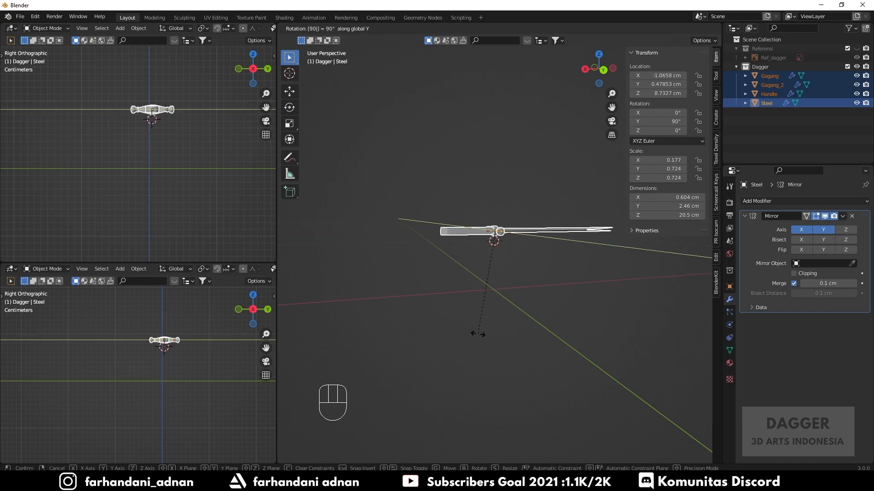
key("Return")
middle_click_drag(508, 318, 608, 250)
left_click(207, 164)
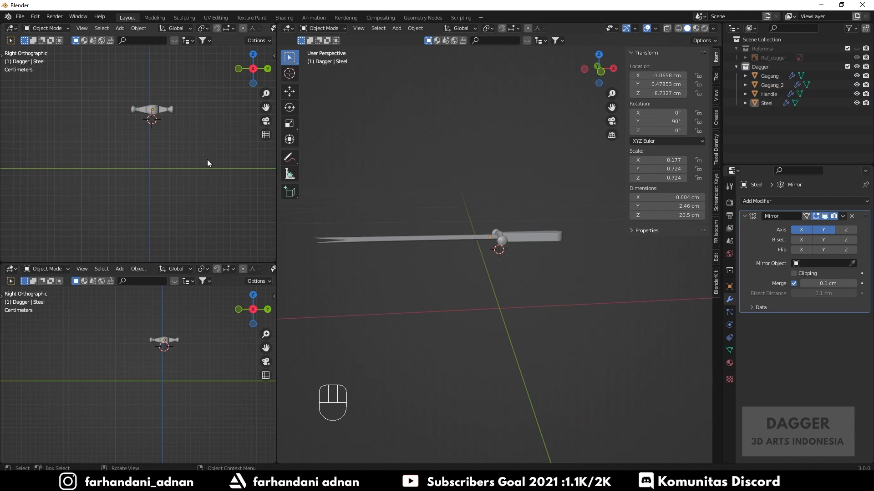
Step: Set one small viewport to top view and the other to a front close-up of the blade tip, and narrow both
key("KP_7")
middle_click_drag(207, 160, 254, 185, "shift")
key("KP_3")
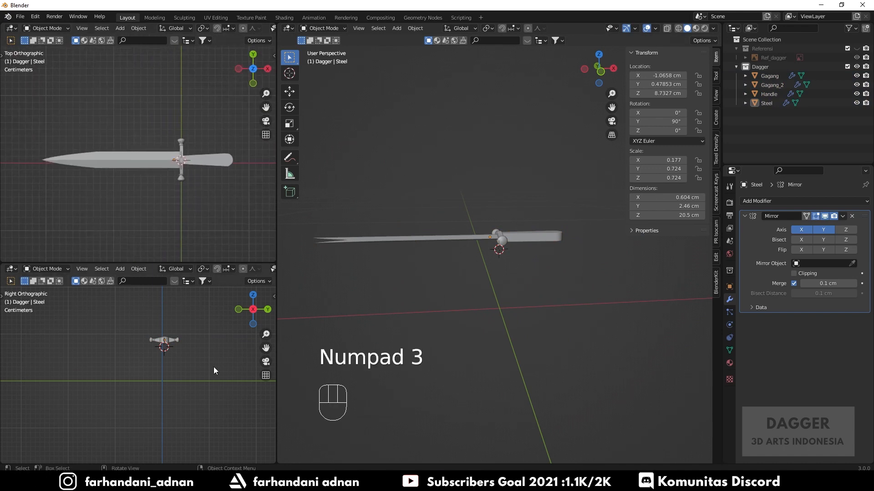
mouse_move(173, 366)
middle_mouse_down("shift")
mouse_move(195, 351)
mouse_move(185, 375)
middle_mouse_up("shift")
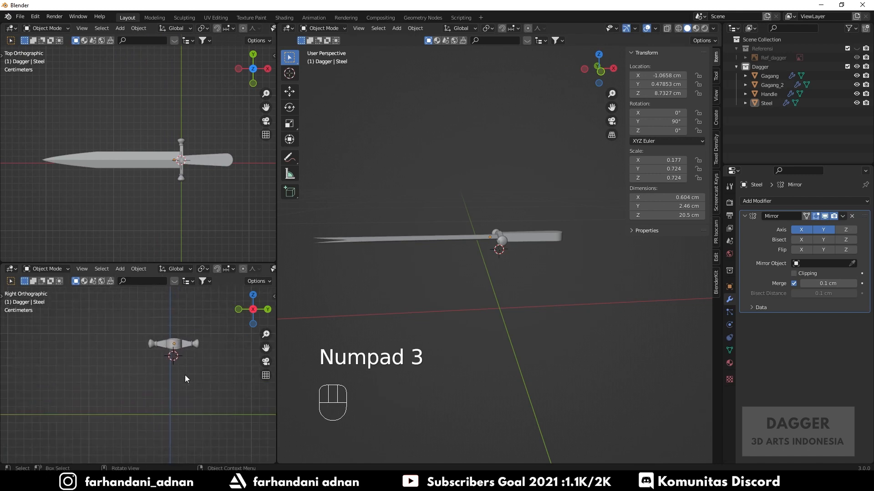
key("KP_1")
middle_click_drag(126, 338, 137, 373, "shift")
scroll(136, 356, "up", 6)
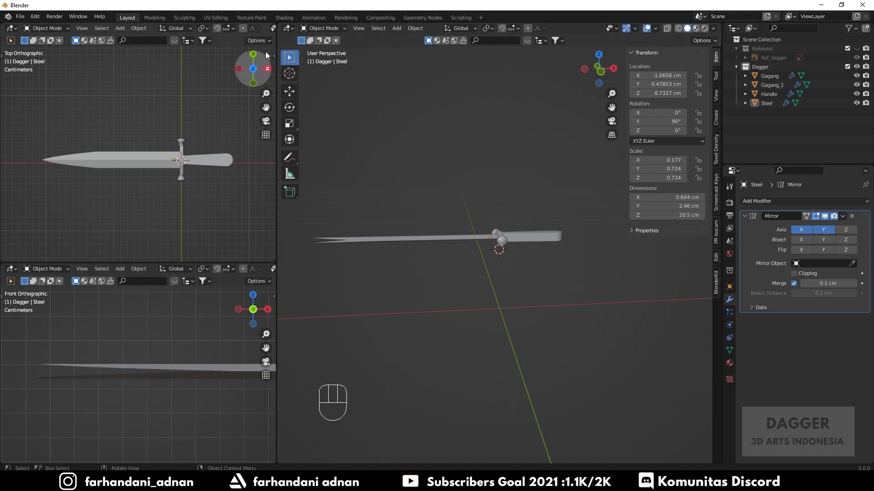
middle_click_drag(440, 248, 453, 231, "shift")
left_click_drag(273, 234, 173, 229)
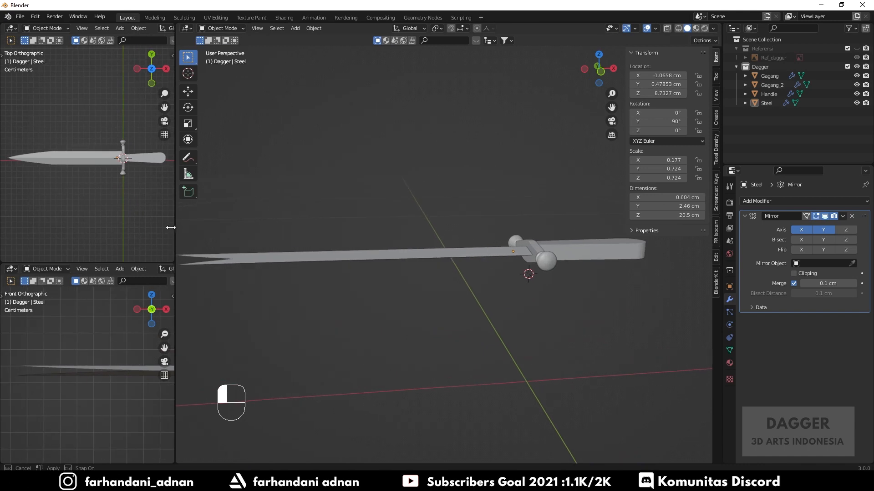
Step: Enable Cavity and Shadow in the main viewport's solid shading options
middle_click_drag(466, 278, 529, 283, "shift")
middle_click_drag(339, 289, 423, 270)
scroll(326, 261, "up", 2)
scroll(328, 264, "down", 1)
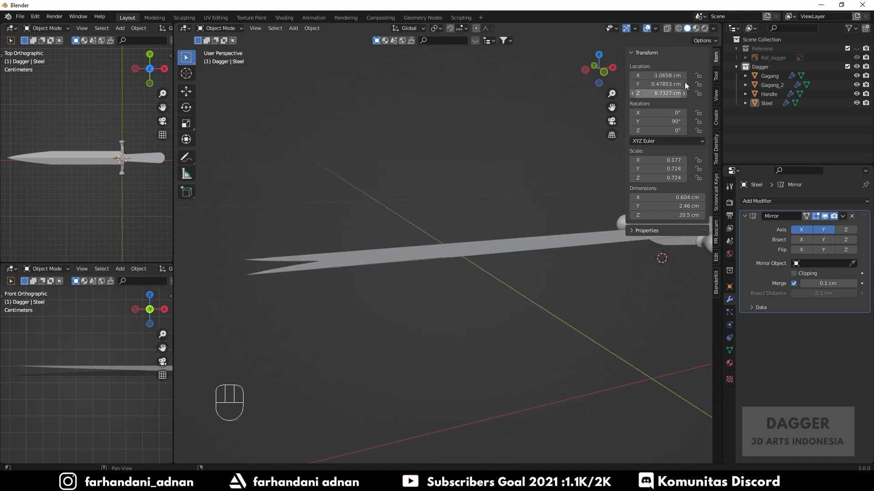
left_click(713, 28)
left_click(662, 233)
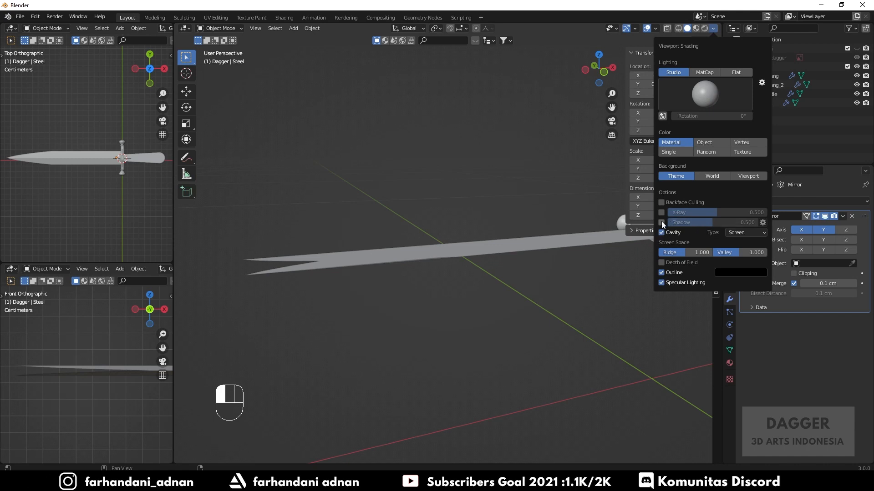
left_click(662, 223)
Step: Apply the Mirror modifier on the blade object Steel
mouse_move(279, 274)
middle_mouse_down()
mouse_move(306, 247)
mouse_move(263, 302)
mouse_move(323, 307)
mouse_move(372, 276)
mouse_move(370, 304)
mouse_move(414, 242)
middle_mouse_up()
left_click(444, 253)
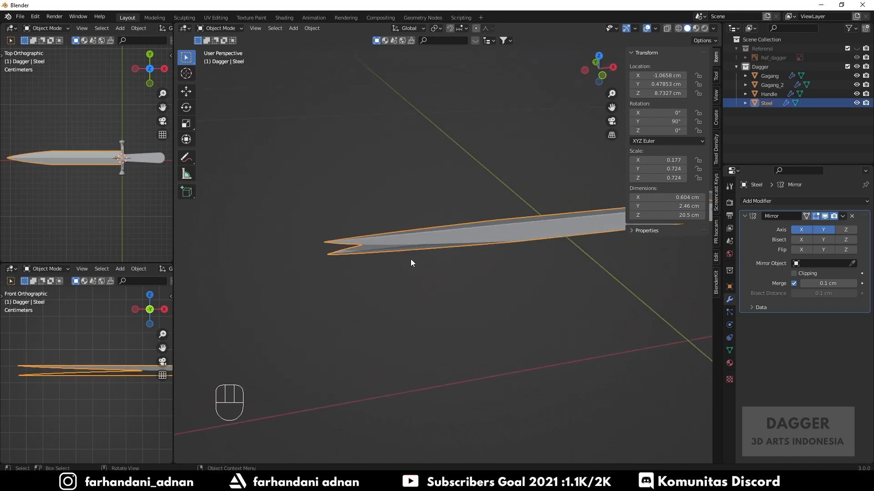
scroll(410, 262, "up", 2)
middle_click_drag(548, 264, 476, 304, "shift")
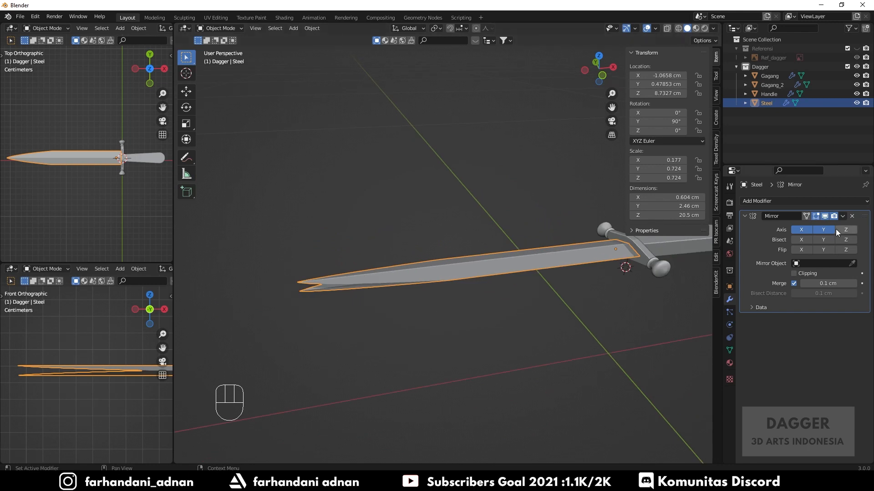
left_click(841, 217)
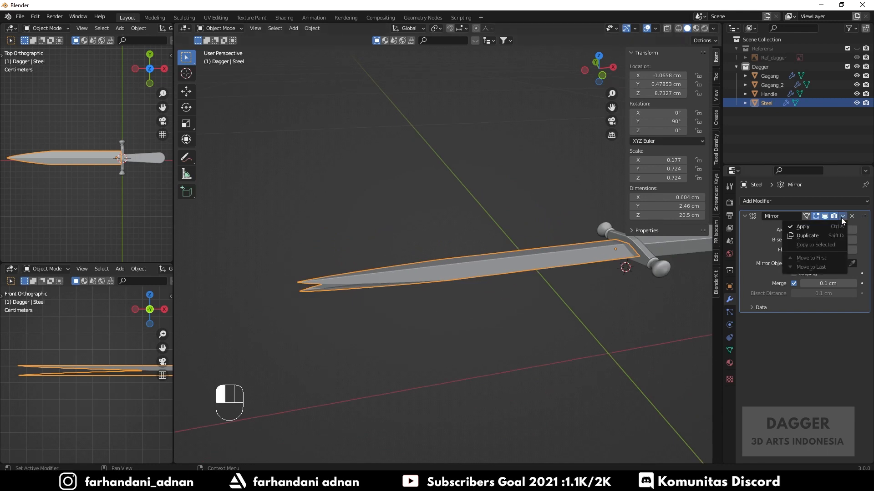
left_click(814, 226)
Step: Merge the two separate tip vertices of the blade mesh at their center
middle_click_drag(455, 279, 407, 254)
key("Tab")
scroll(400, 285, "up", 5)
left_click(352, 227)
left_click(354, 261, "shift")
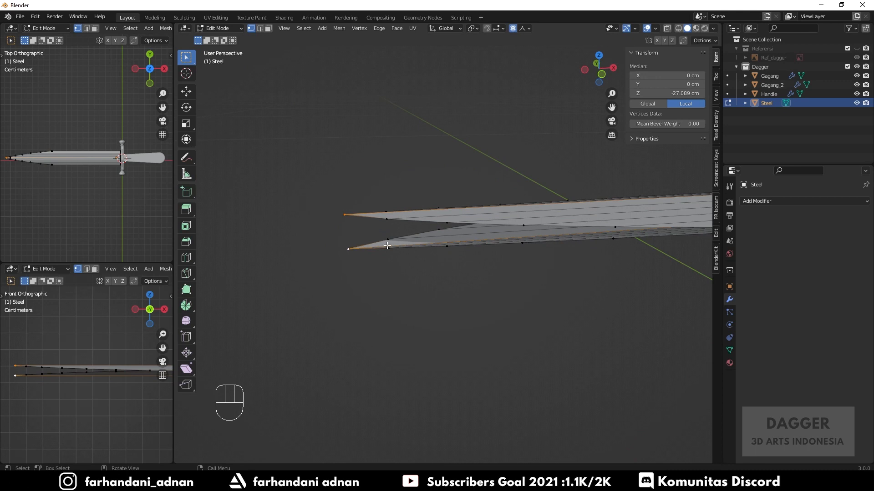
key("m")
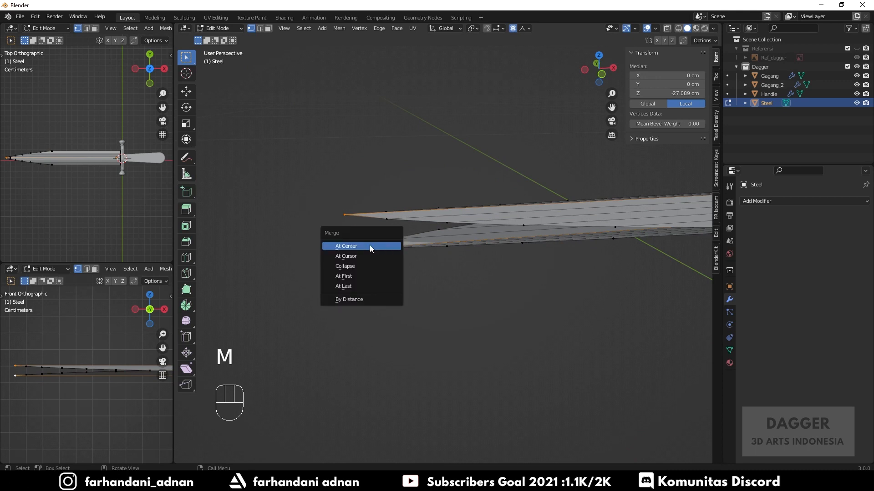
left_click(369, 246)
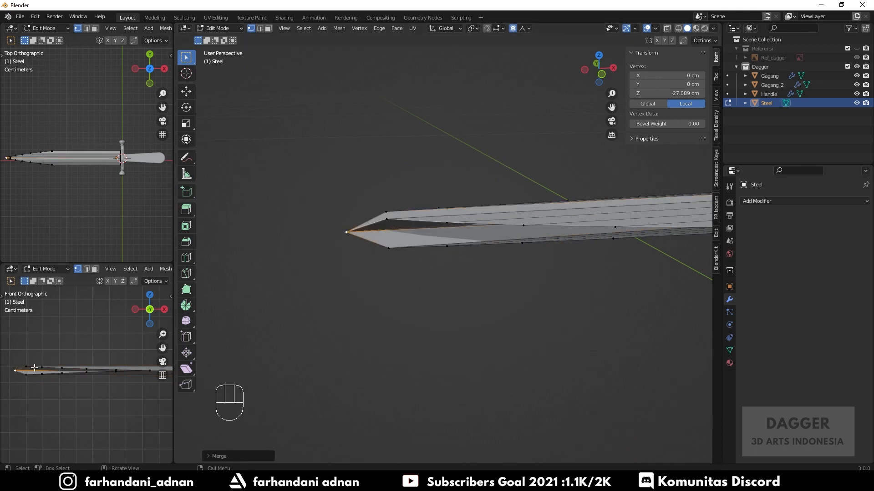
Step: Merge the first pair of separate vertices behind the tip, along one edge of the blade, at their center
scroll(395, 227, "up", 2)
middle_click_drag(374, 239, 390, 247)
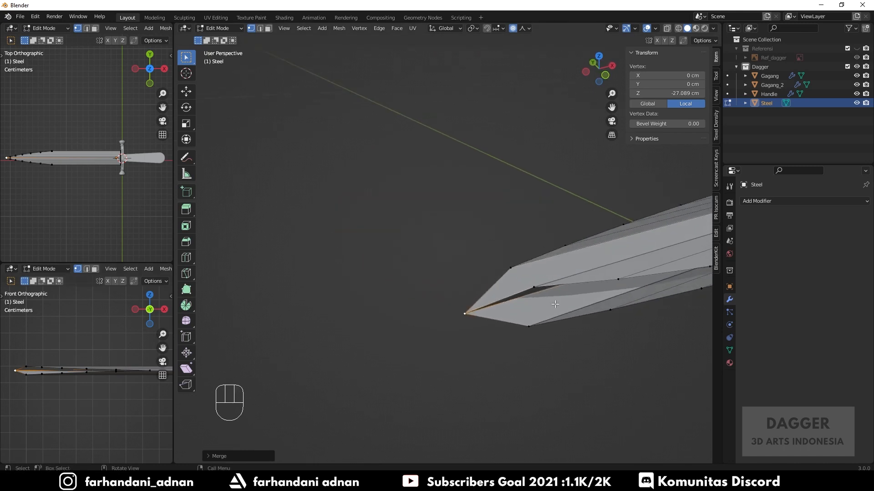
key("KP_Decimal")
middle_click_drag(606, 291, 507, 329, "shift")
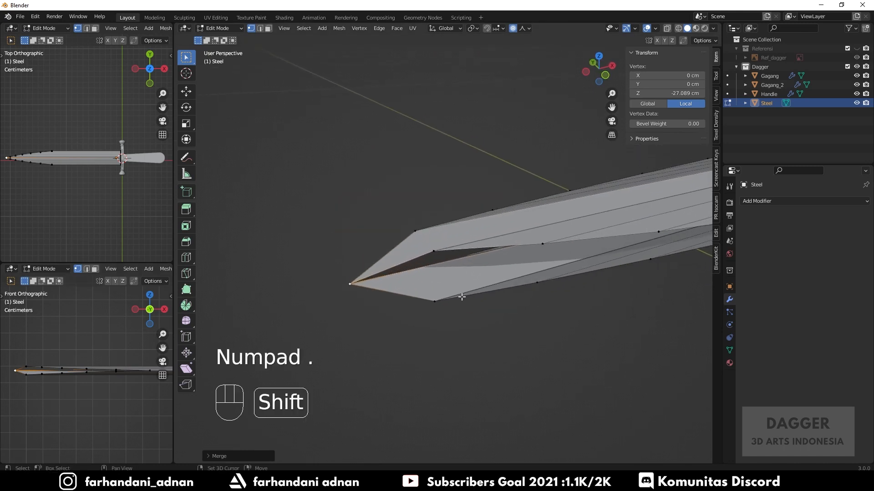
left_click_drag(416, 249, 691, 367)
key("KP_Decimal")
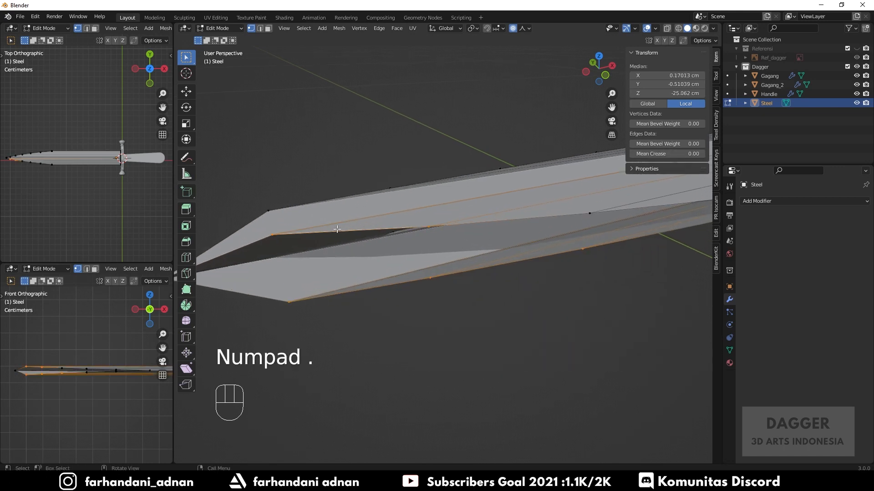
left_click(337, 229)
left_click(271, 234)
left_click(288, 302, "shift")
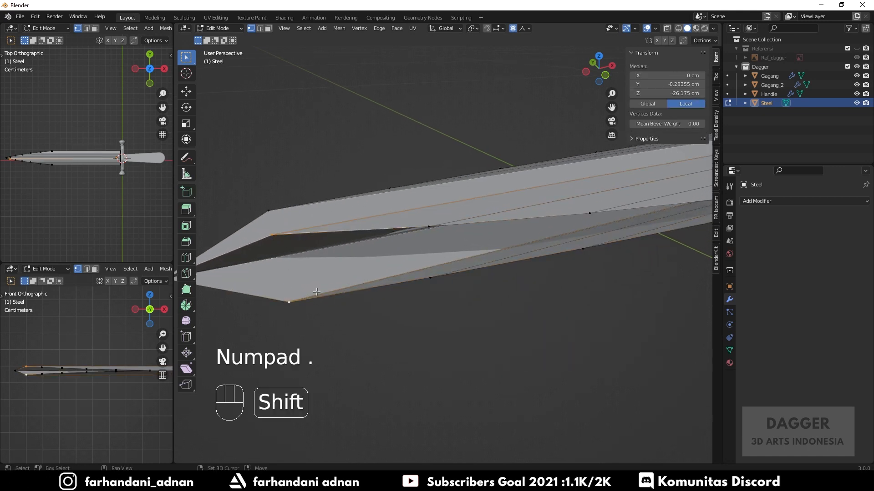
key("m")
left_click(339, 271)
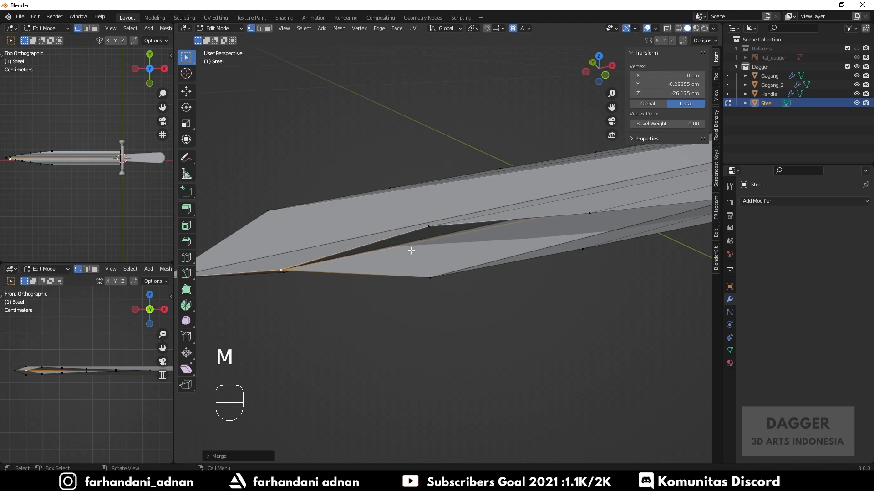
Step: Merge the second and third vertex pairs along the same blade edge at their centers
left_click(438, 273, "shift")
key("m")
left_click(457, 251)
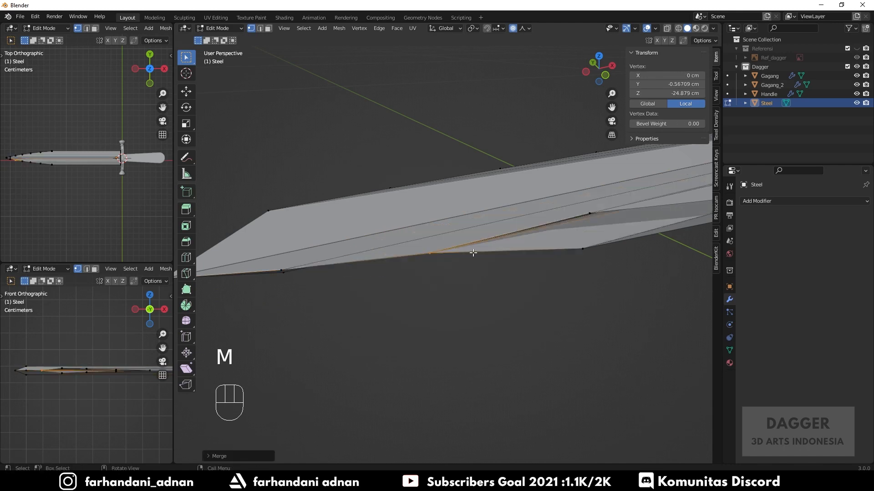
left_click(597, 236)
left_click(588, 211)
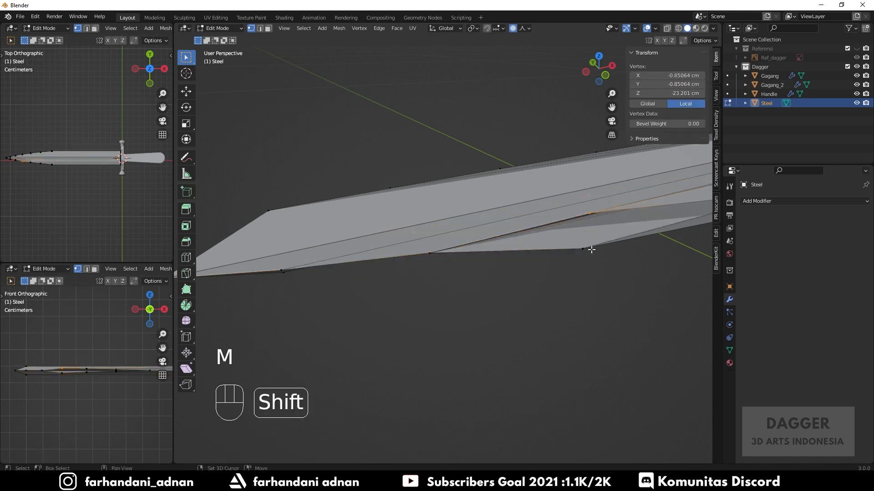
left_click(584, 249, "shift")
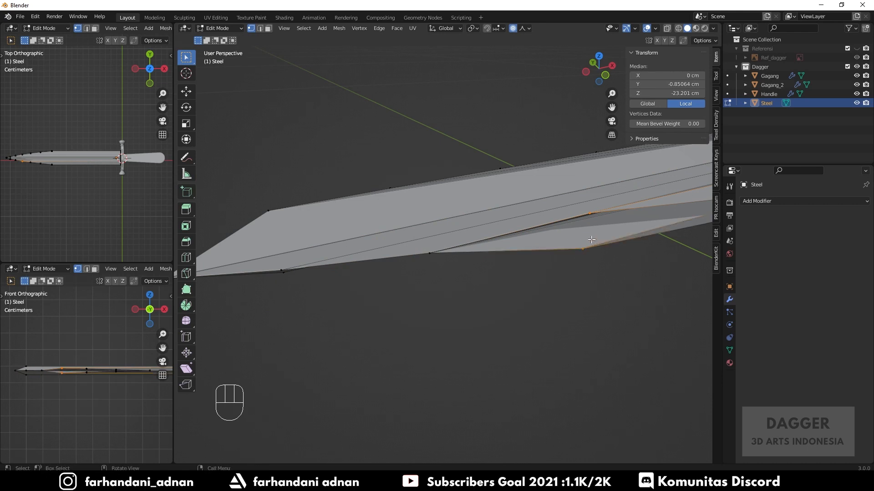
key("m")
left_click(551, 240)
Step: Merge the fourth and fifth vertex pairs of that blade edge, farther toward the guard, at their centers
middle_click_drag(591, 242, 412, 215, "shift")
left_click(411, 240)
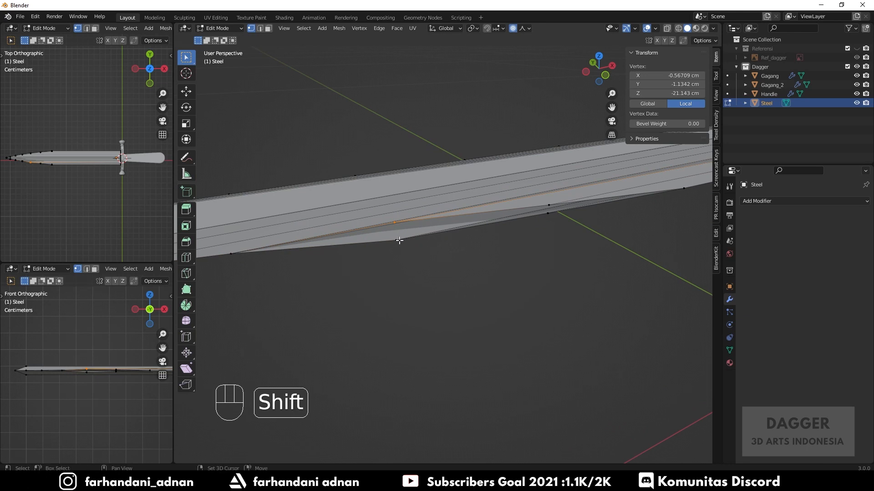
left_click(399, 240, "shift")
key("m")
left_click(470, 237)
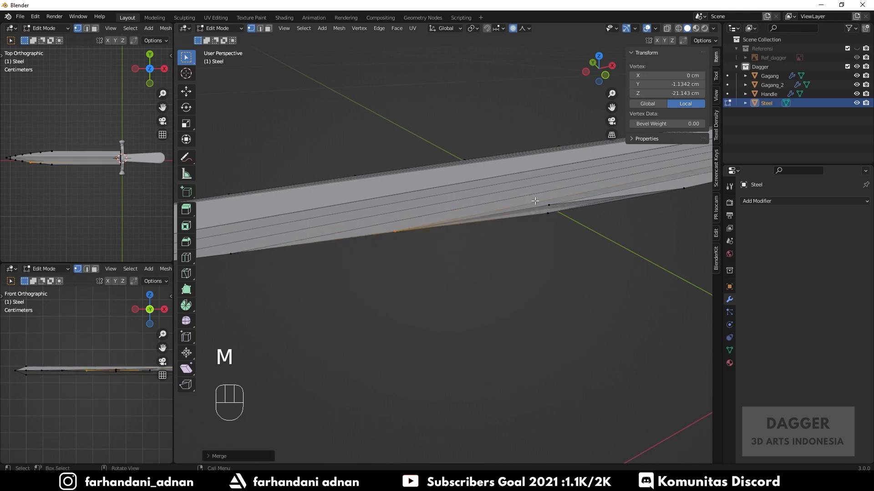
left_click(547, 213, "shift")
key("m")
left_click(564, 218)
Step: Merge the last open vertex pair on this blade edge, where the straight section begins, at its center
middle_click_drag(566, 217, 457, 226, "shift")
left_click(507, 229)
key("KP_Decimal")
key("m")
left_click(456, 239)
scroll(473, 258, "down", 3)
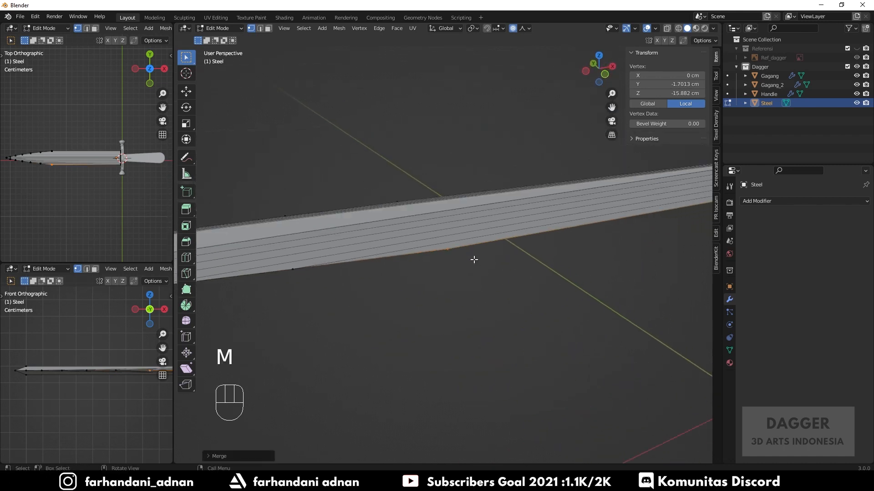
Step: On the opposite blade edge, merge the vertex pair nearest the tip at its center
middle_click_drag(447, 285, 505, 282, "shift")
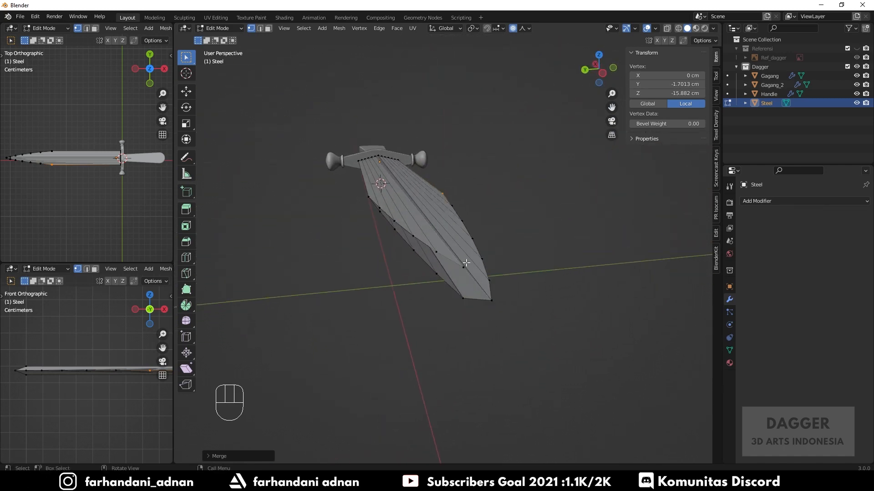
left_click(463, 267)
left_click(459, 297, "shift")
key("a")
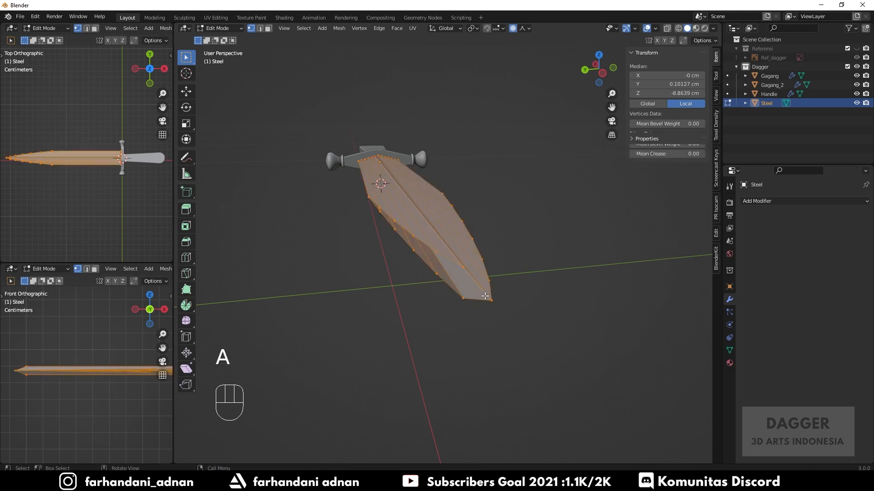
key("a")
left_click(459, 266)
left_click(462, 297, "shift")
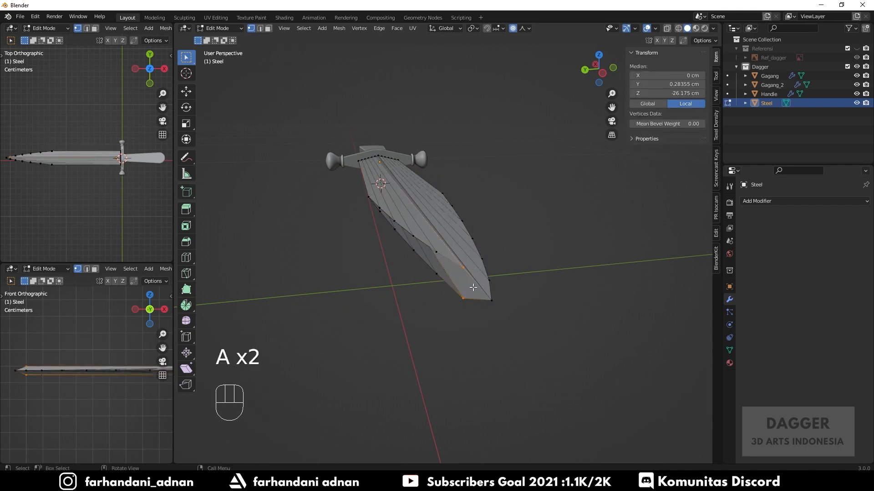
key("m")
left_click(473, 287)
Step: Merge the second and third vertex pairs from the tip on the opposite blade edge at their centers
scroll(458, 272, "up", 3)
left_click(420, 253)
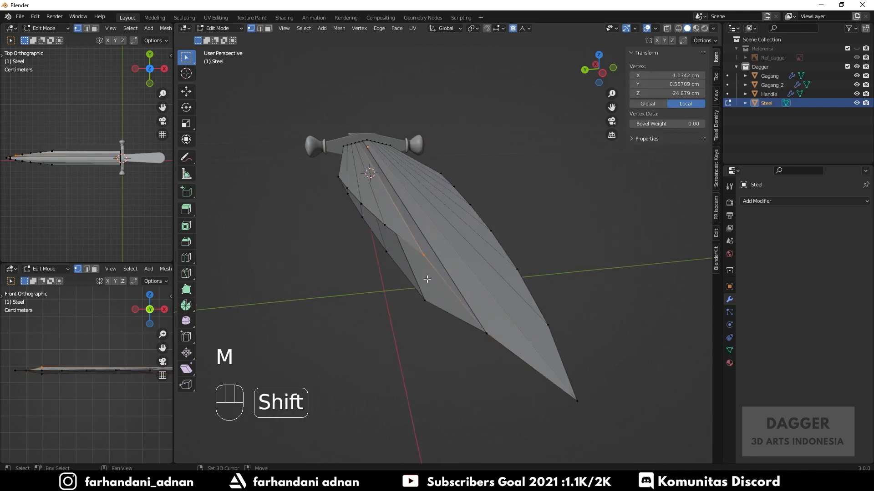
left_click(426, 301, "shift")
key("m")
left_click(436, 297)
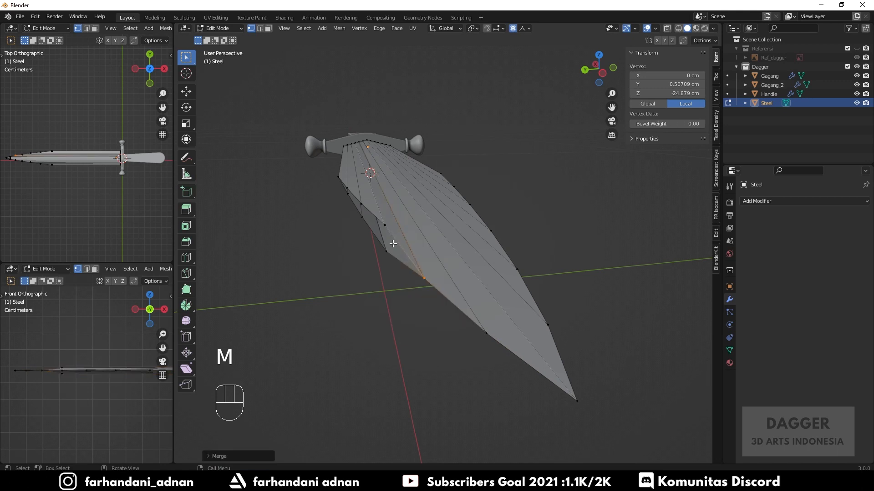
left_click(384, 224)
left_click(386, 251, "shift")
key("m")
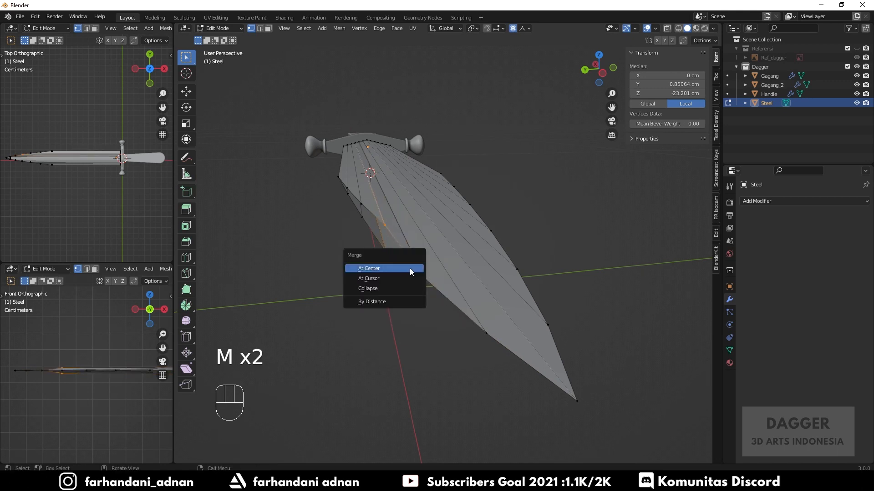
left_click(409, 268)
Step: Merge the remaining three vertex pairs toward the guard on the opposite blade edge at their centers
left_click(361, 203)
left_click(363, 217, "shift")
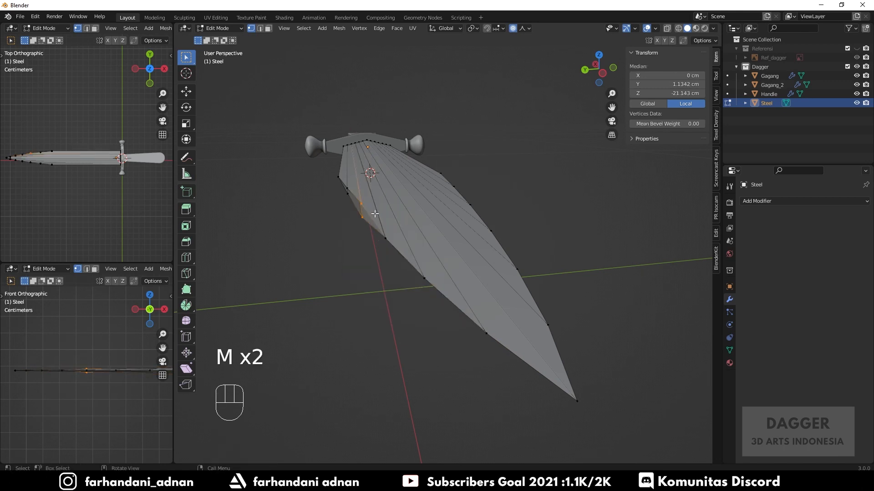
key("m")
left_click(374, 214)
middle_click_drag(356, 210, 330, 231)
left_click(369, 205, "shift")
key("m")
left_click(390, 217)
left_click(310, 233)
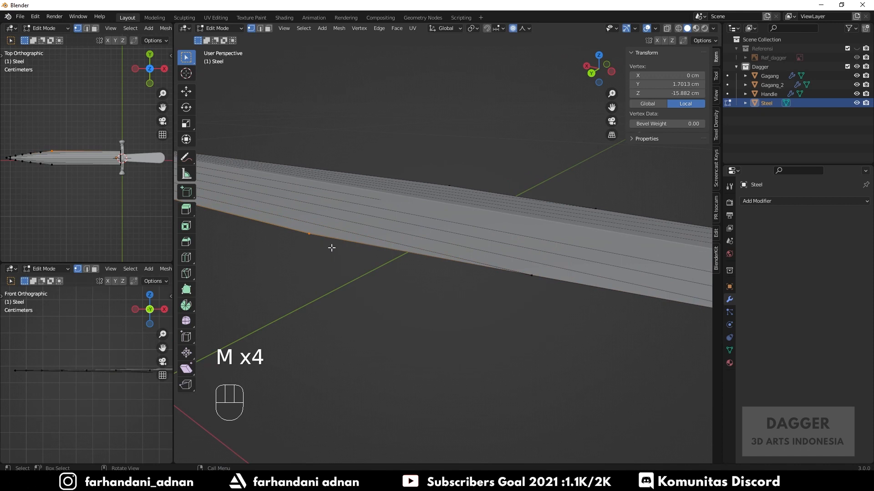
key("m")
left_click(332, 248)
Step: Deselect the blade mesh and return to Object Mode with the whole dagger in view
scroll(455, 268, "down", 5)
key("a")
key("a")
scroll(525, 283, "down", 2)
middle_click_drag(545, 287, 577, 201)
key("Tab")
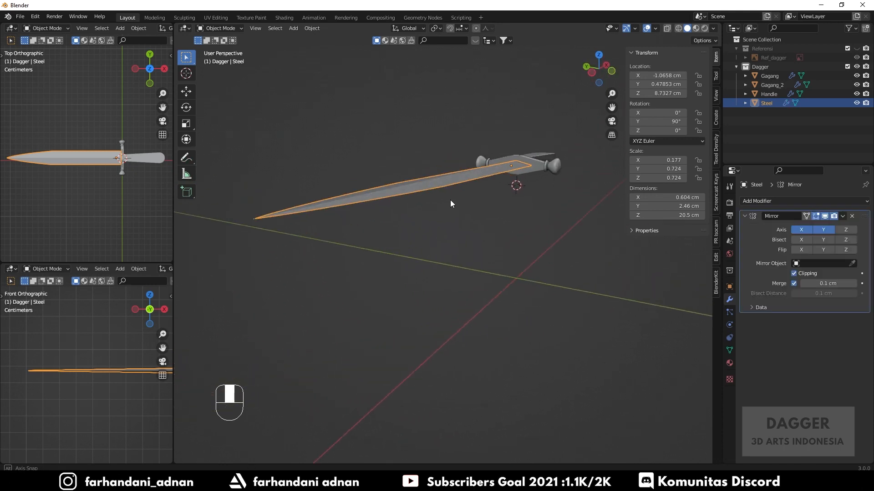
middle_click_drag(450, 203, 418, 219, "shift")
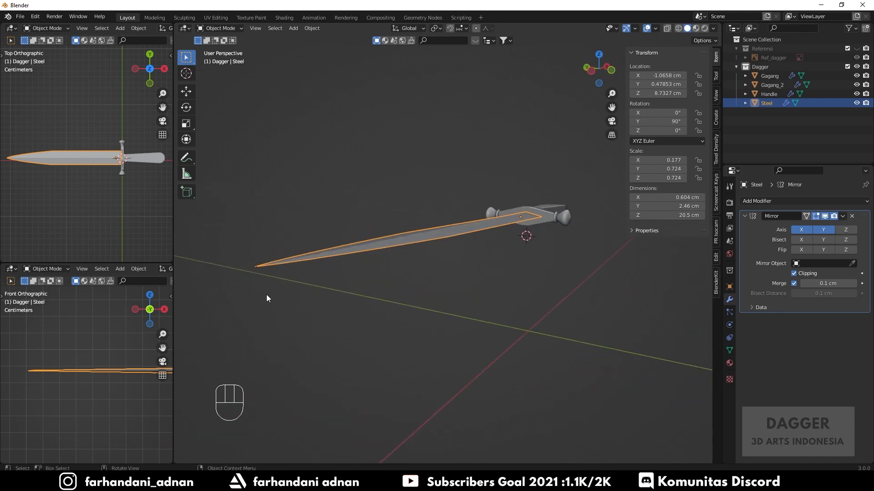
Step: Widen the two small viewports, deselect the blade, and examine its thickness from tip to guard in the front view
middle_click_drag(124, 370, 182, 341, "shift")
left_click_drag(174, 343, 403, 344)
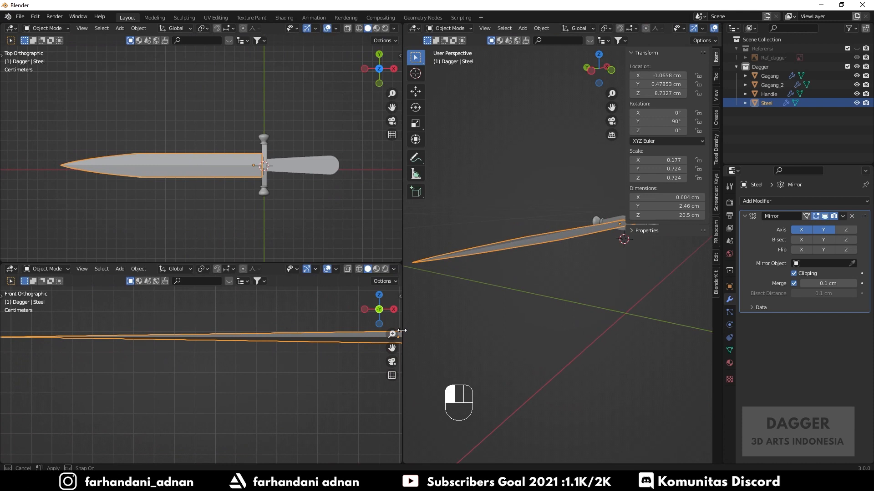
left_click(246, 394)
scroll(183, 375, "up", 4)
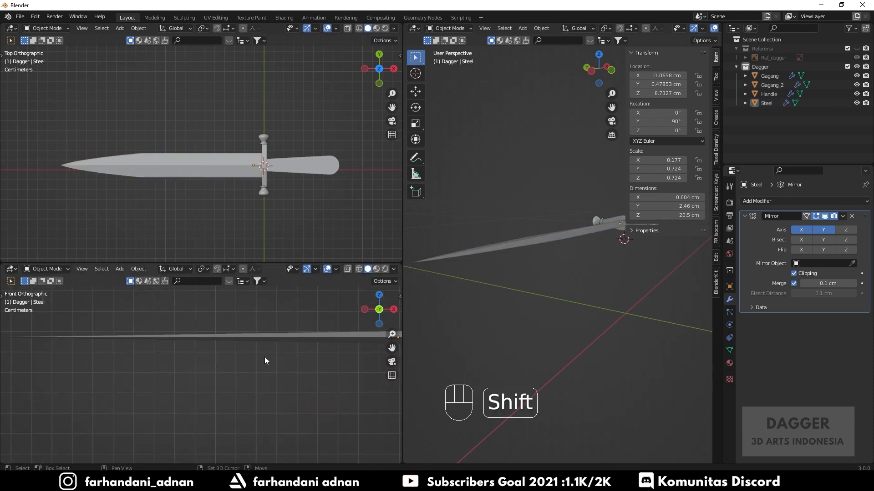
middle_click_drag(264, 357, 227, 368, "shift")
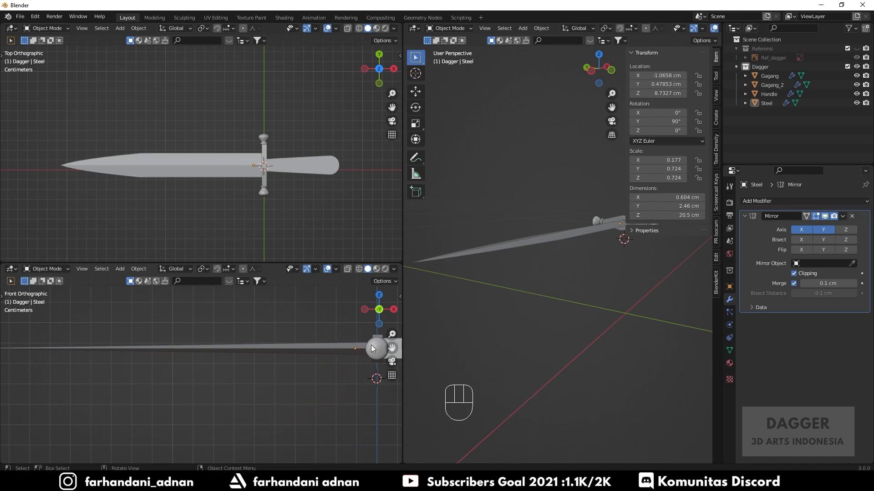
middle_click_drag(233, 355, 314, 352, "shift")
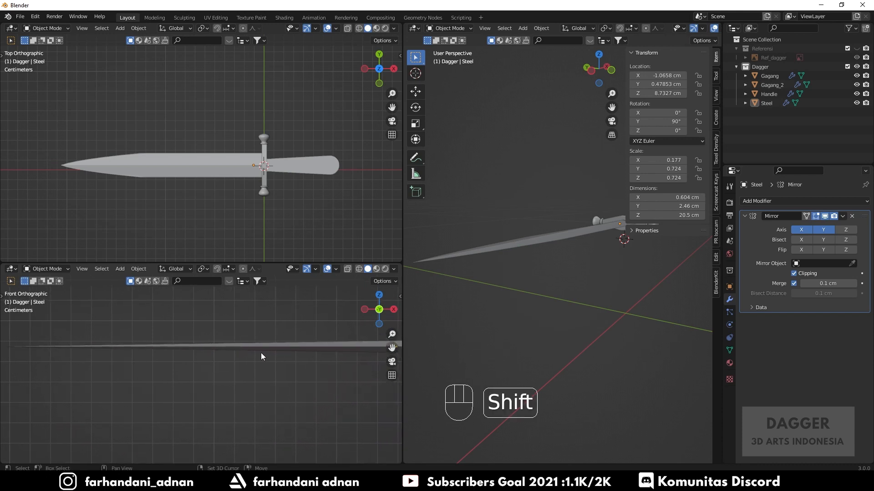
middle_click_drag(176, 349, 197, 358, "shift")
scroll(182, 364, "down", 4)
scroll(250, 358, "up", 3)
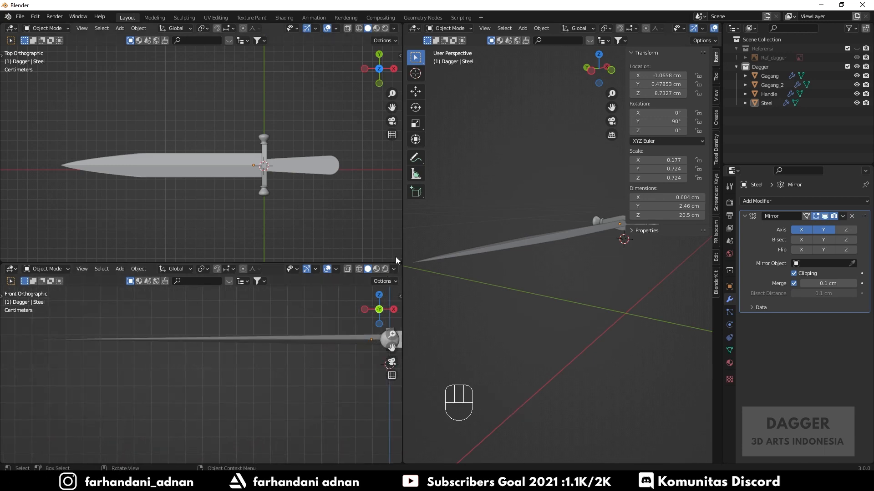
Step: Narrow the small viewports and set the main viewport to the front view
left_click_drag(403, 257, 250, 257)
middle_click_drag(460, 269, 470, 302)
key("KP_1")
Step: Sketch blade side profiles around the blade in the front view with the Annotate tool, and undo the strokes
left_click(263, 158)
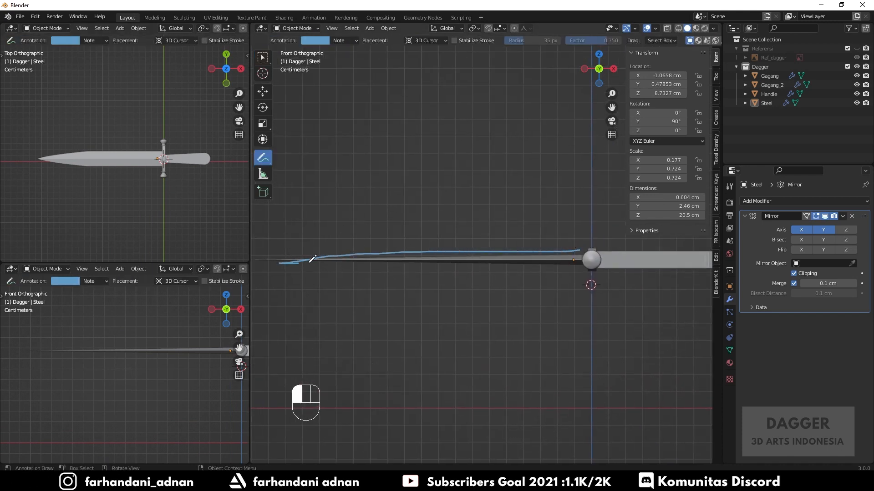
left_click_drag(561, 272, 568, 273)
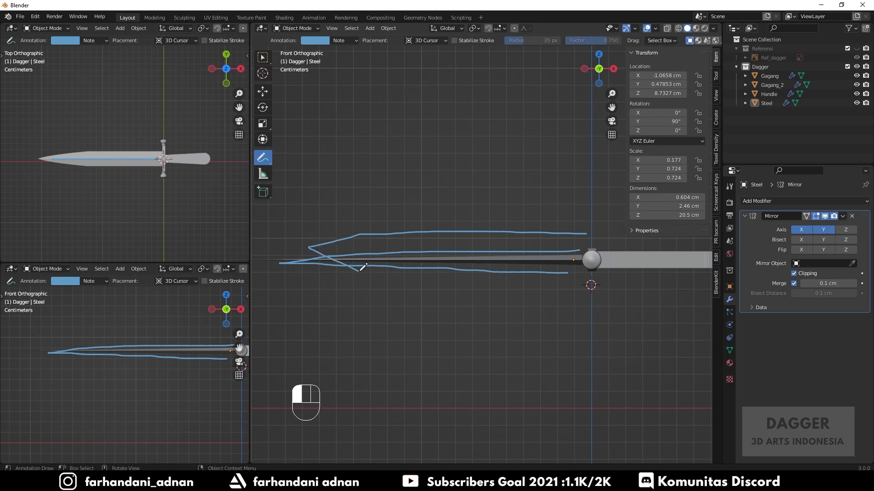
key("ctrl+z")
key("ctrl+z")
key("ctrl+z")
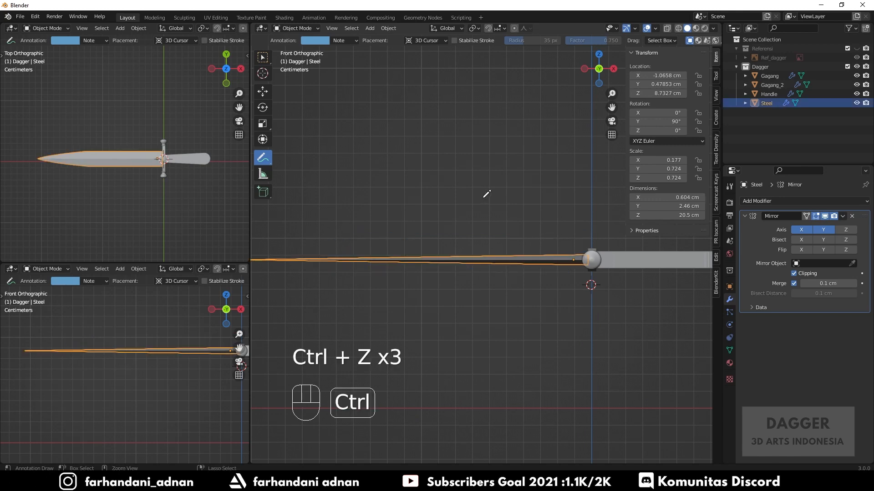
Step: Apply the Mirror modifier on the blade object Steel and enter Edit Mode
mouse_move(485, 195)
middle_mouse_down()
mouse_move(471, 205)
mouse_move(513, 255)
mouse_move(541, 221)
mouse_move(511, 218)
mouse_move(499, 206)
mouse_move(614, 235)
middle_mouse_up()
key("Tab")
key("Tab")
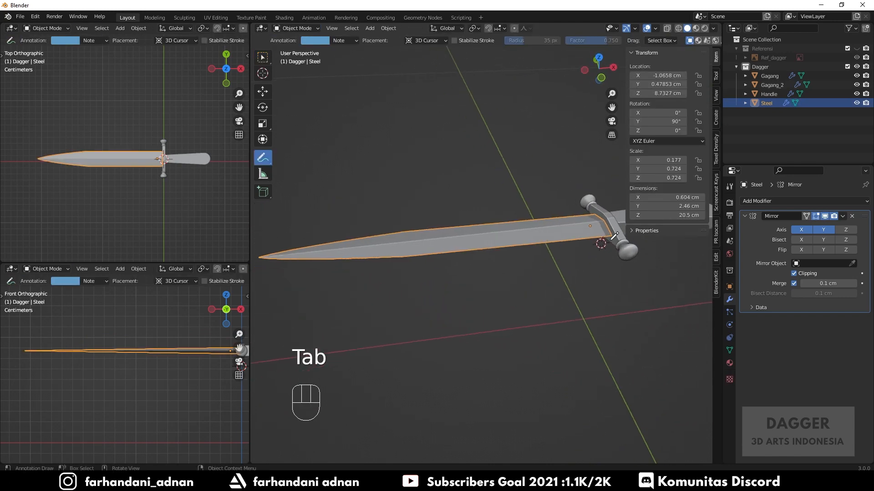
left_click(843, 215)
left_click(836, 223)
key("Tab")
Step: Add a single centered loop cut across the long faces of the blade between its tip section and the guard
middle_click_drag(510, 227, 507, 262)
key("Tab")
key("Tab")
scroll(507, 263, "up", 2)
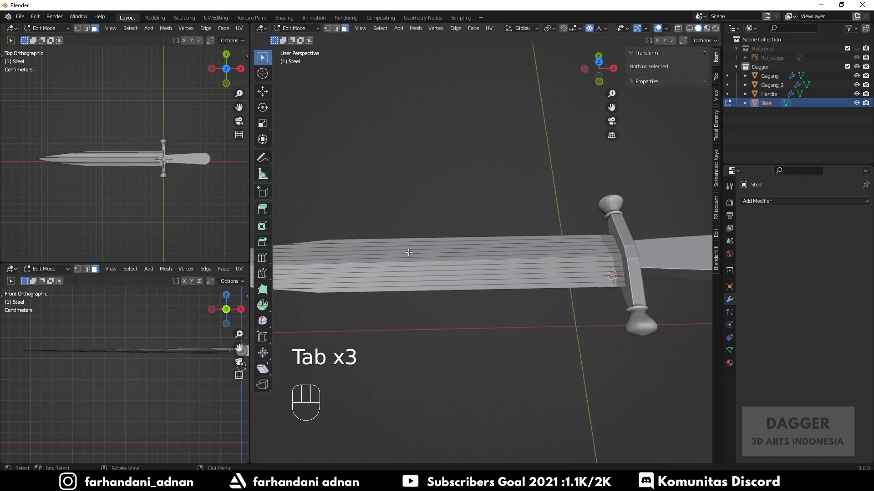
middle_click_drag(408, 252, 407, 262, "shift")
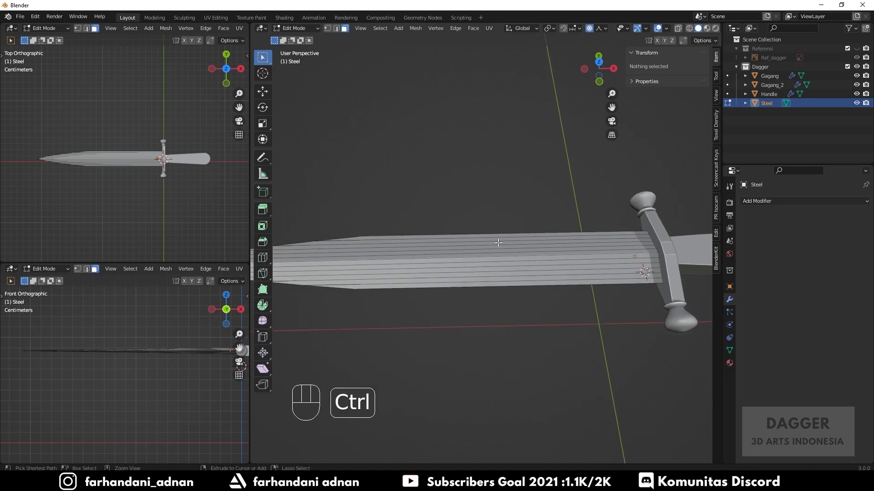
key("ctrl+r")
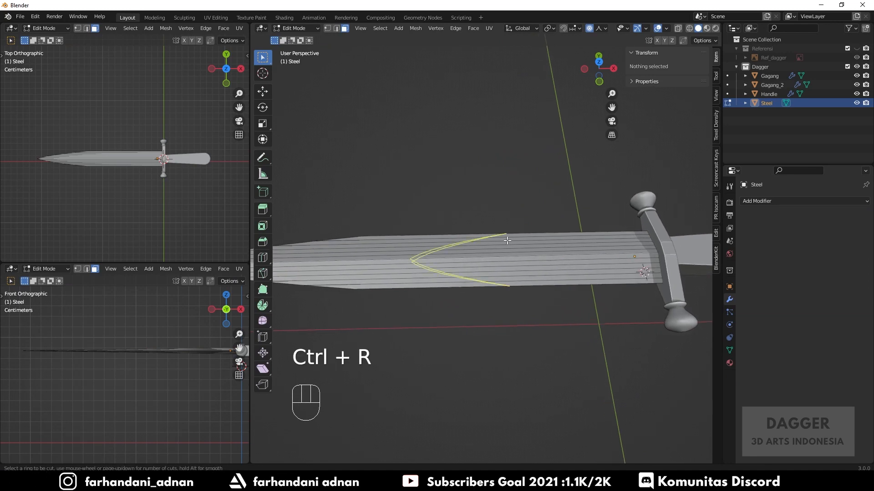
left_click(507, 241)
right_click(507, 238)
middle_click_drag(469, 255, 441, 263)
scroll(500, 255, "up", 4)
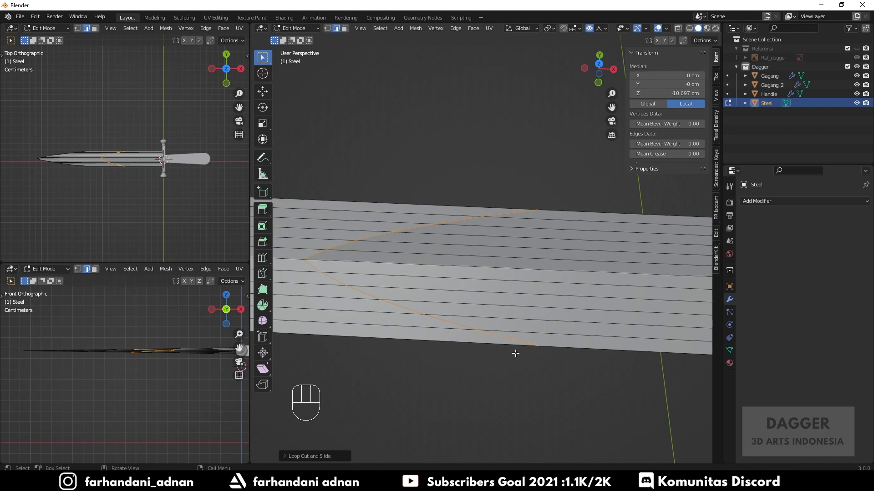
middle_click_drag(515, 354, 473, 245)
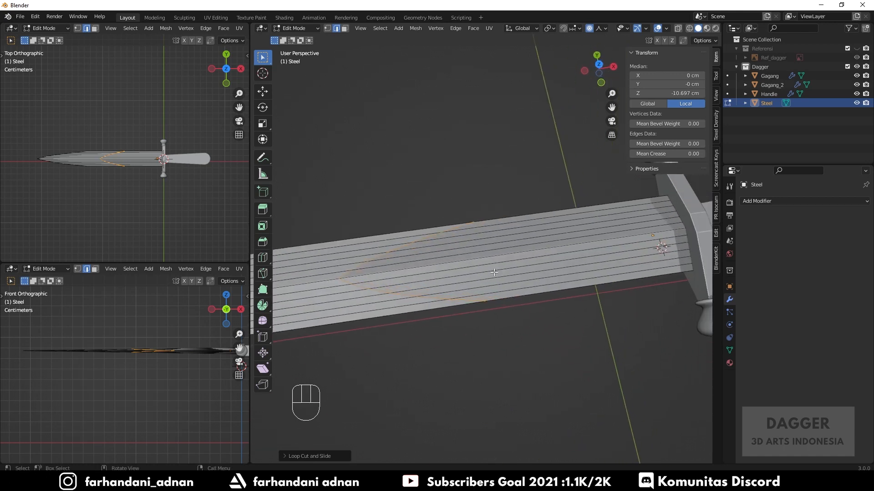
key("s")
right_click(529, 261)
middle_click_drag(482, 125, 481, 153)
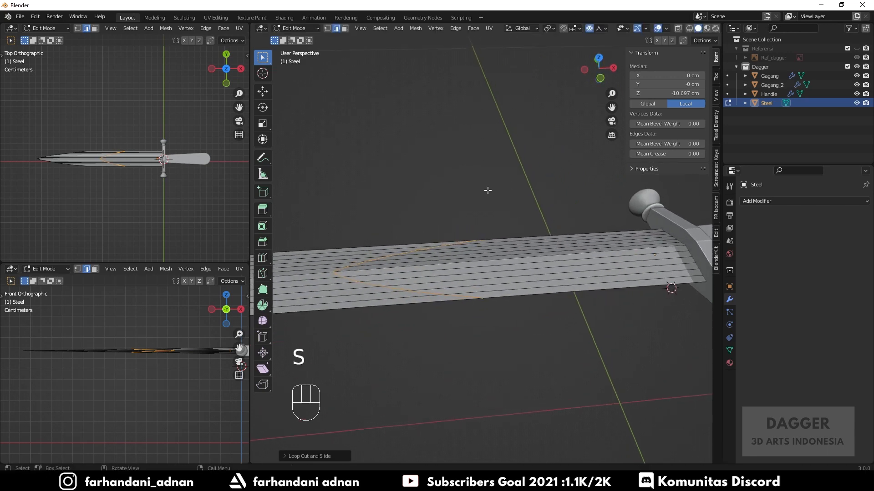
key("Tab")
key("Tab")
key("s")
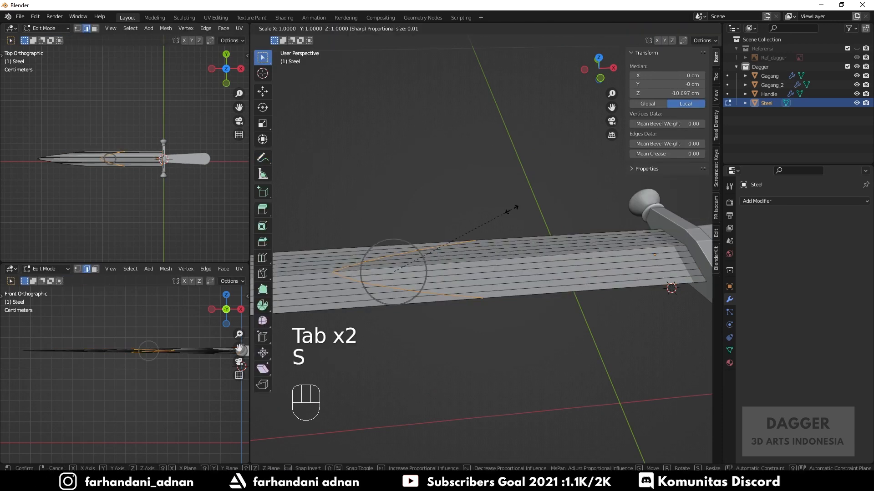
right_click(512, 209)
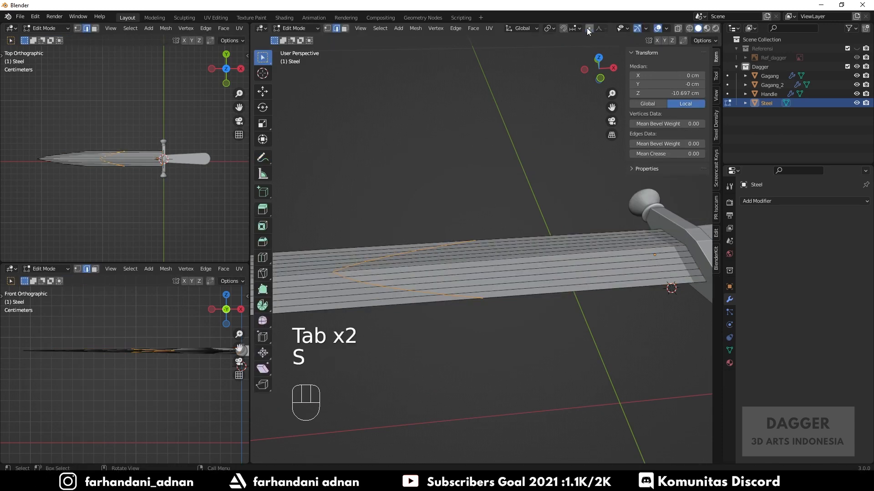
middle_click_drag(500, 218, 553, 240)
key("s")
key("x")
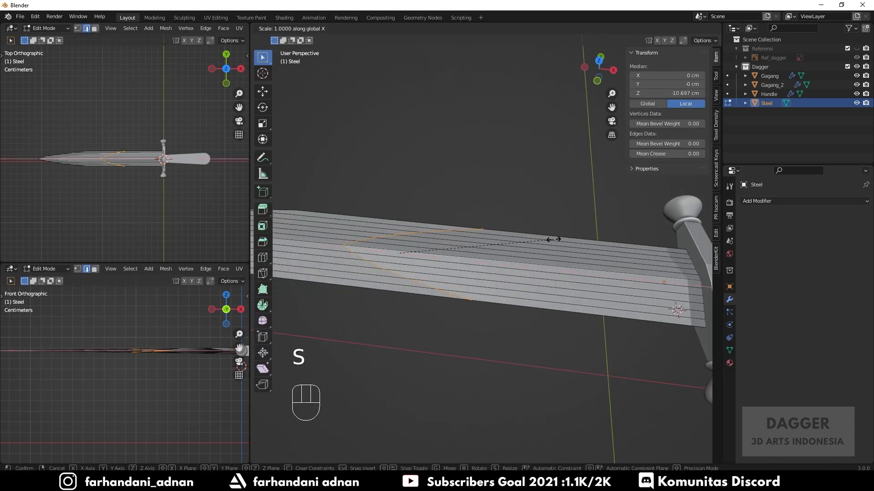
key("y")
key("x")
right_click(554, 239)
middle_click_drag(553, 239, 524, 250)
Step: Straighten the curved loop cut on the blade by scaling it to 0 along global X
key("s")
key("x")
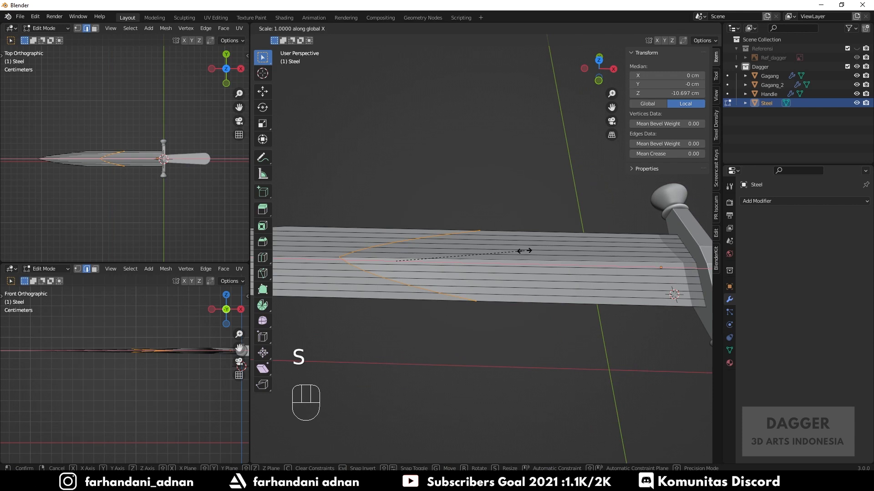
key("0")
key("Return")
middle_click_drag(524, 251, 490, 237)
Step: Move the straightened edge loop along global X toward the blade tip in the top view
key("KP_3")
key("KP_7")
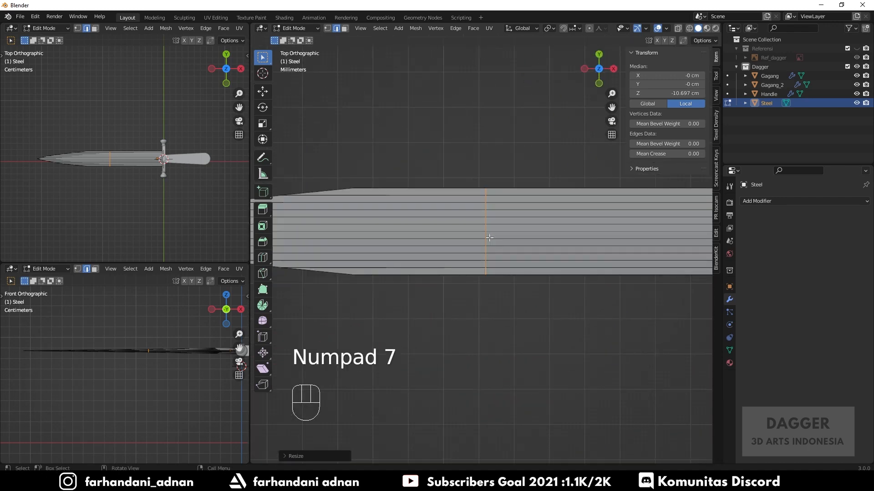
scroll(490, 238, "down", 3)
scroll(490, 240, "up", 3)
key("g")
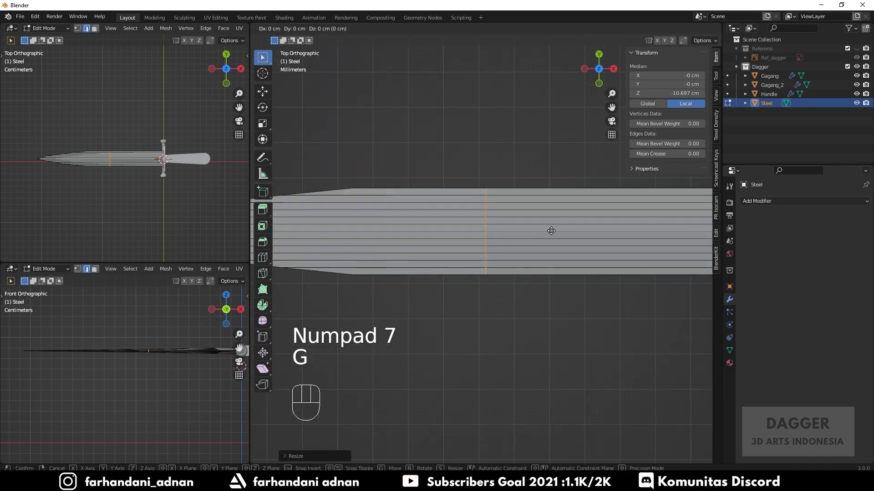
middle_click(551, 231)
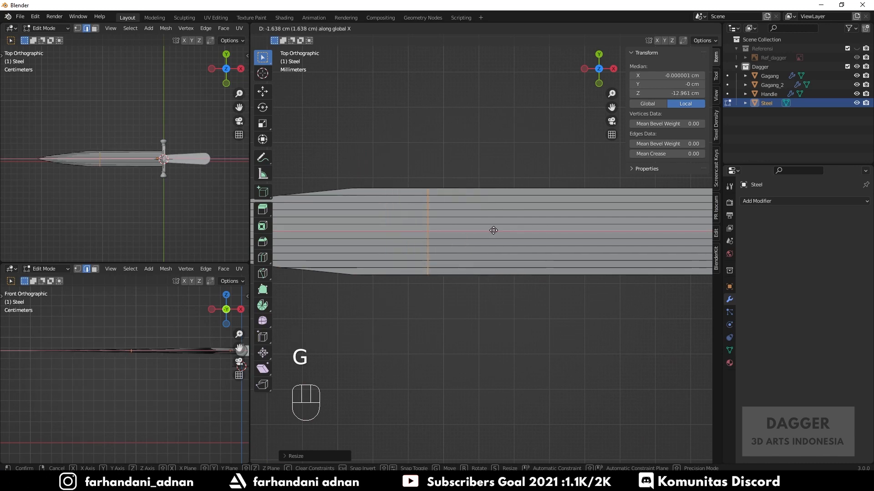
left_click(520, 230)
Step: Knife-cut around both sides of the blade through the outline vertices where the tip taper begins
middle_click_drag(431, 232, 403, 197, "shift")
key("1")
scroll(454, 229, "up", 1)
key("a")
key("a")
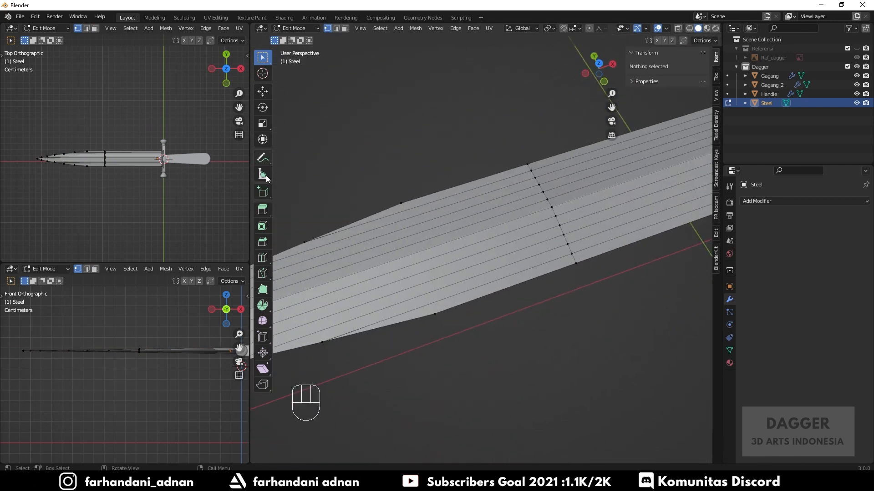
key("k")
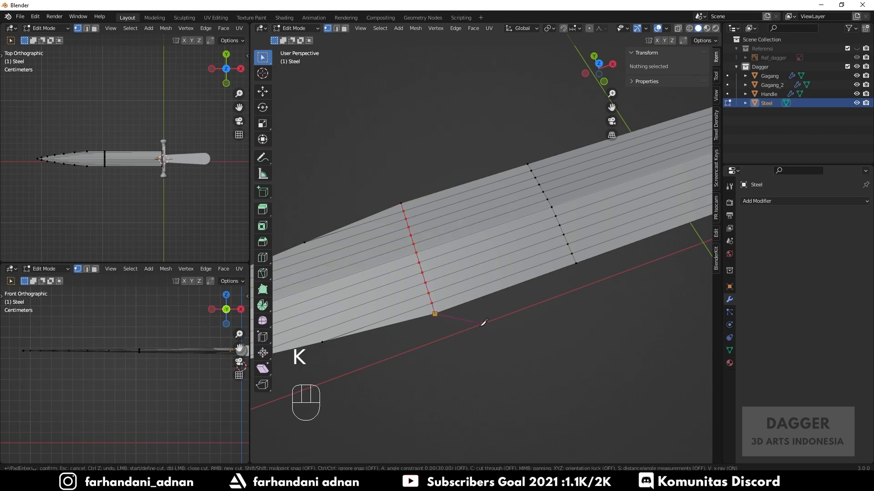
middle_click_drag(484, 322, 463, 309)
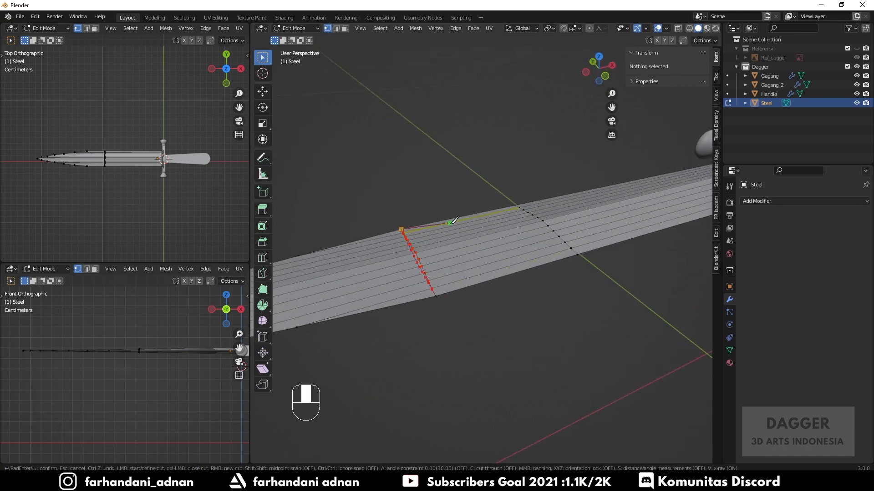
key("Return")
Step: Knife-cut both sides of the blade through the second pair of outline vertices toward the tip
mouse_move(439, 268)
middle_mouse_down()
mouse_move(449, 290)
mouse_move(455, 273)
mouse_move(500, 251)
mouse_move(460, 246)
mouse_move(436, 260)
middle_mouse_up()
key("k")
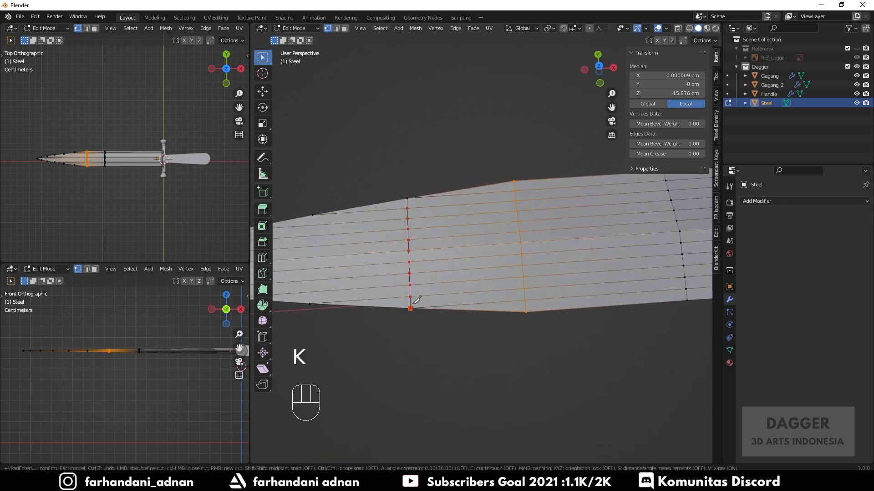
left_click(407, 199)
middle_click_drag(410, 306, 417, 246)
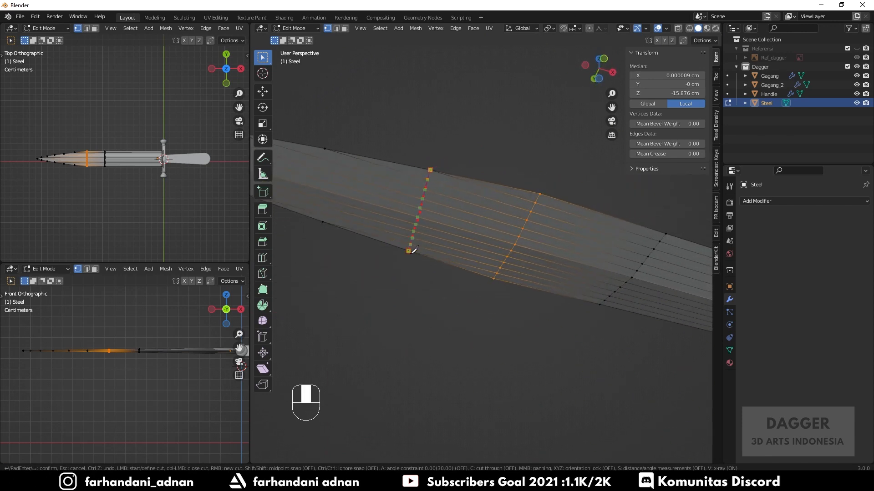
middle_click_drag(452, 174, 487, 255)
key("Return")
Step: Knife-cut around the blade through the third and fourth pairs of outline vertices toward the tip
key("k")
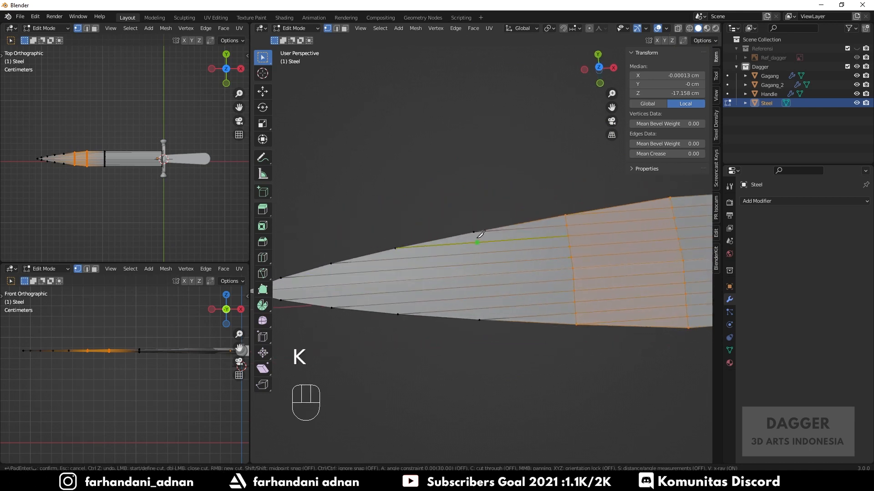
mouse_move(483, 315)
middle_mouse_down()
mouse_move(499, 205)
mouse_move(479, 248)
mouse_move(484, 329)
middle_mouse_up()
key("Return")
middle_click_drag(455, 270, 461, 317)
key("k")
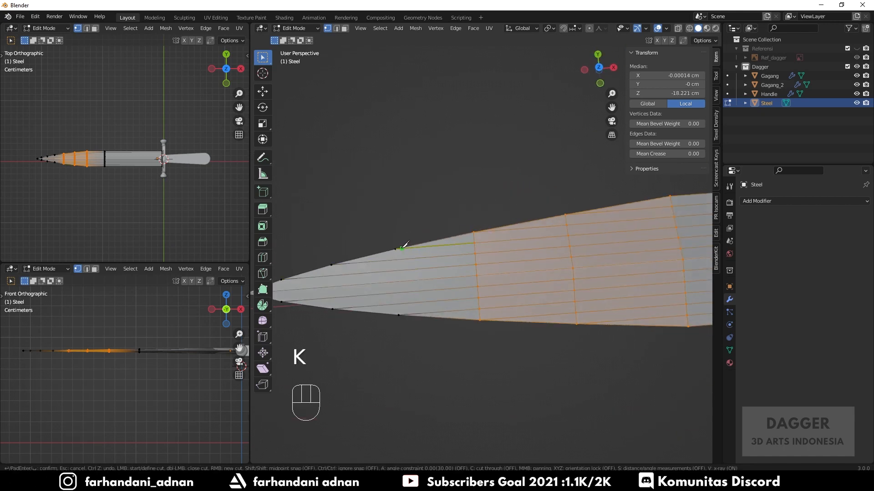
middle_click_drag(402, 308, 405, 215)
middle_click_drag(439, 174, 419, 312)
key("Return")
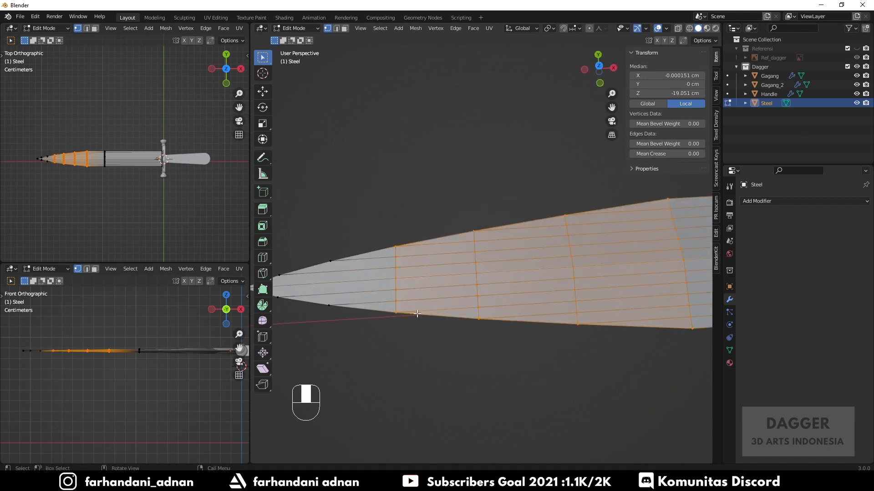
Step: Knife-cut around the blade through the fifth pair of outline vertices, second to last before the tip
middle_click_drag(351, 304, 444, 302, "shift")
scroll(444, 301, "up", 2)
key("k")
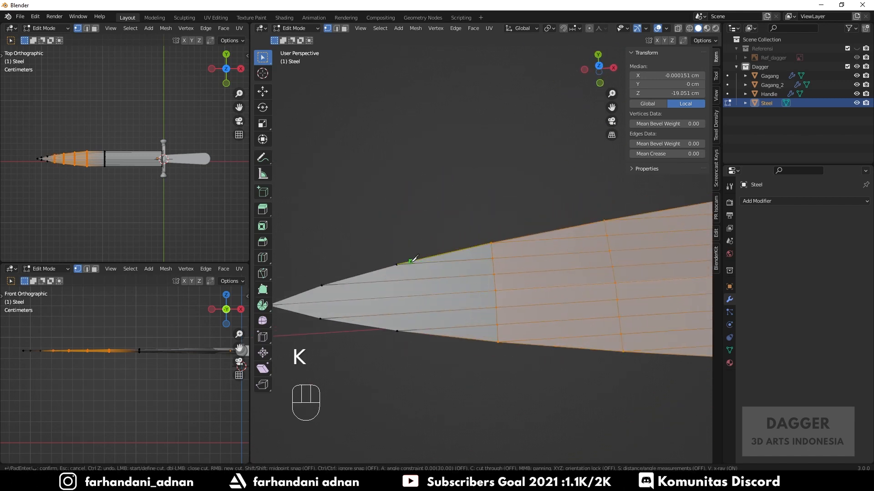
middle_click_drag(435, 337, 413, 203)
middle_click_drag(473, 167, 451, 343)
key("Return")
Step: Knife-cut both sides of the blade through the last pair of outline vertices before the tip point
middle_click_drag(329, 305, 398, 297, "shift")
scroll(398, 298, "up", 1)
scroll(399, 297, "up", 1)
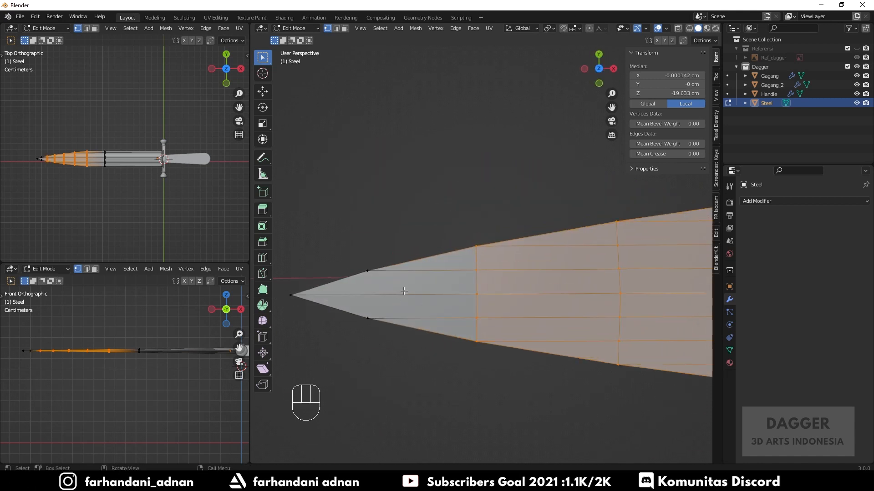
key("k")
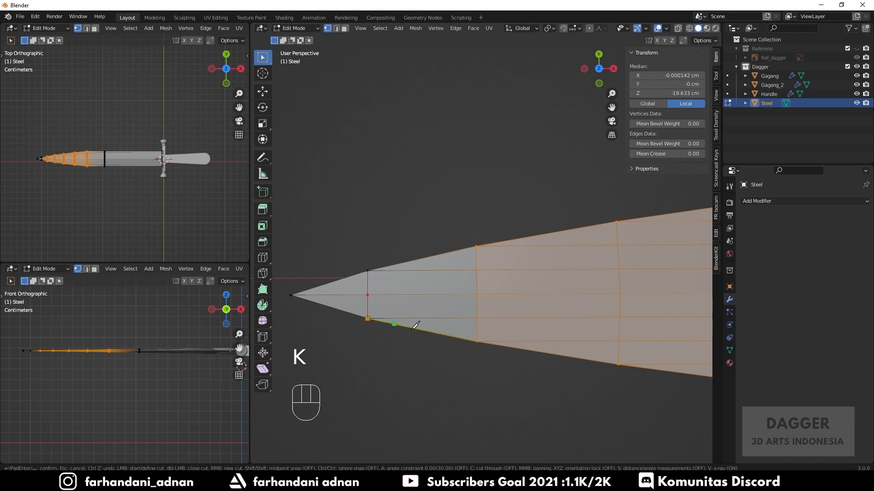
middle_click_drag(415, 326, 409, 180)
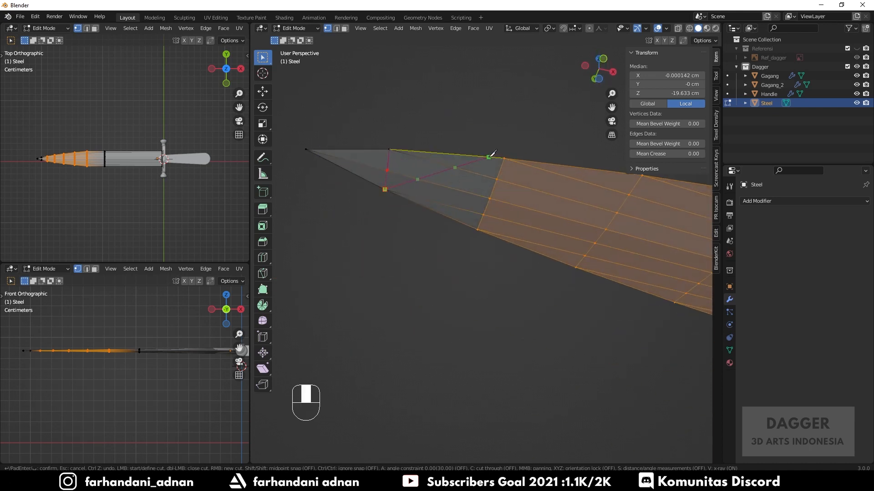
key("Return")
middle_click_drag(501, 184, 505, 318)
scroll(546, 310, "down", 4)
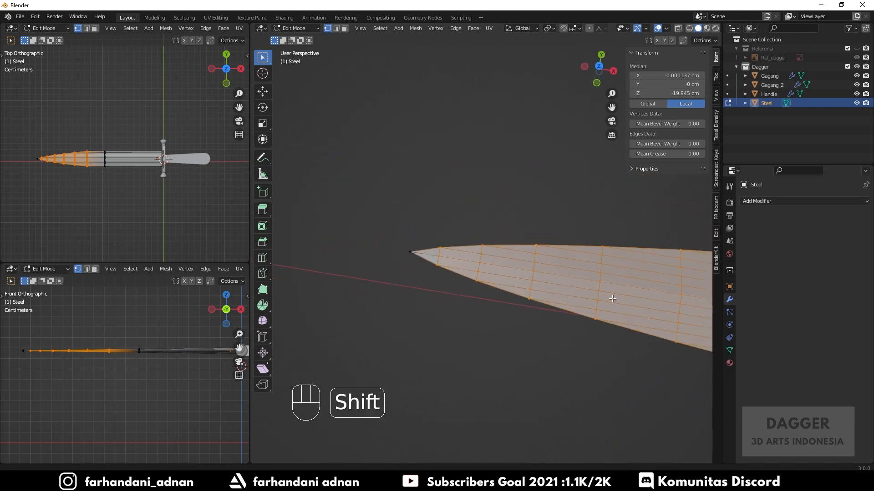
Step: Select the mid-blade vertex loop in wireframe top view and move it about 0.49 cm along global X toward the tip
middle_click_drag(646, 303, 576, 301, "shift")
scroll(468, 312, "down", 4)
key("a")
key("a")
key("KP_7")
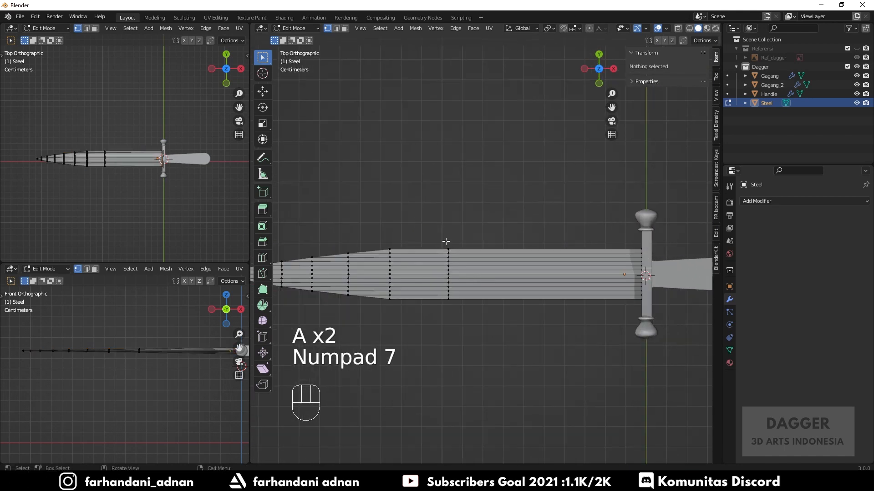
left_click(431, 244)
left_click_drag(433, 234, 478, 331)
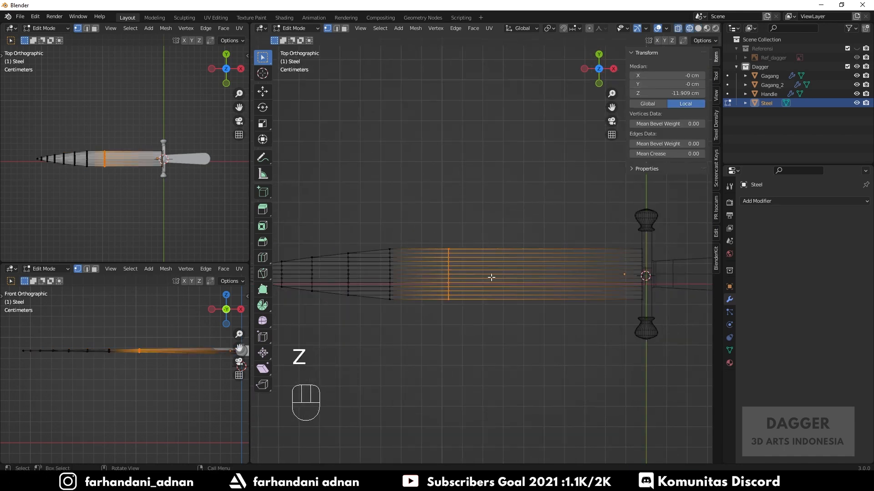
key("g")
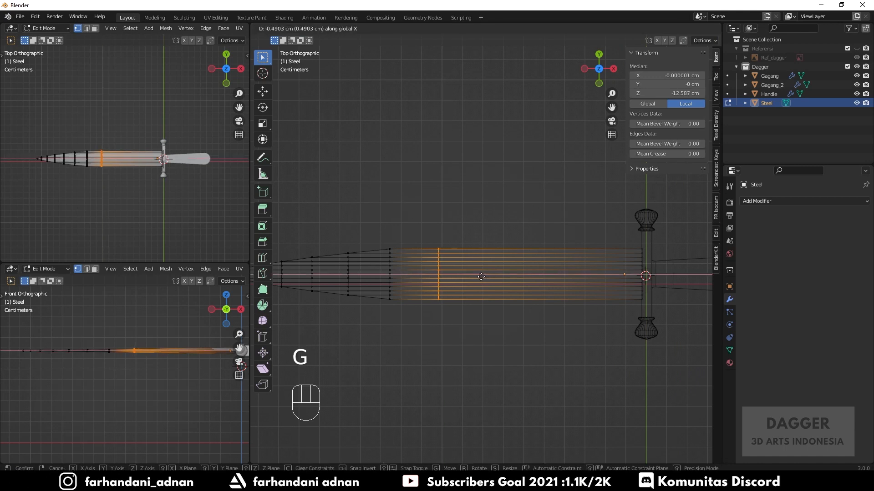
left_click(481, 277)
Step: Add four evenly spaced loop cuts between the moved loop and the guard
key("a")
key("a")
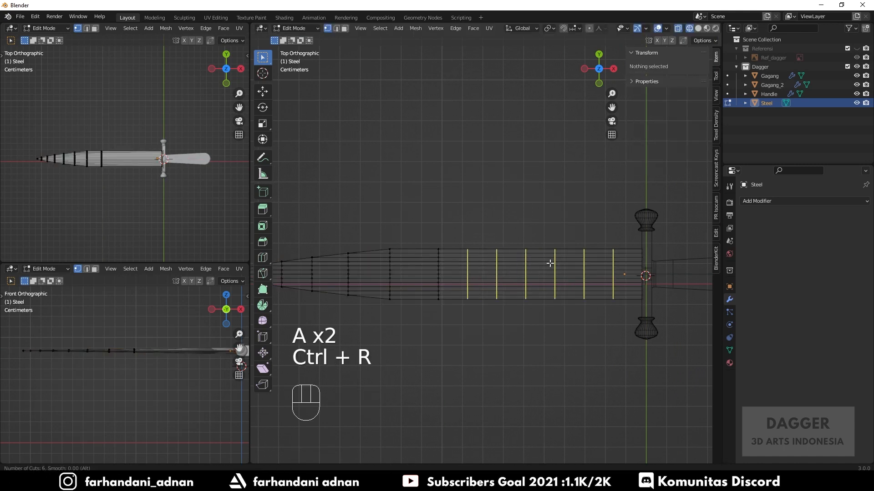
left_click(550, 263)
right_click(550, 263)
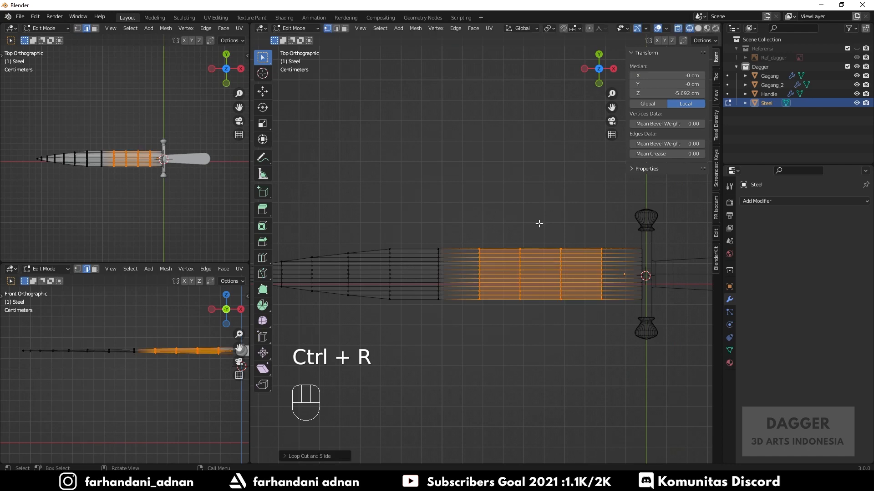
Step: Examine the blade surface in Object Mode with solid shading from several angles
key("Tab")
middle_click_drag(446, 287, 519, 221)
key("z")
left_click(575, 300)
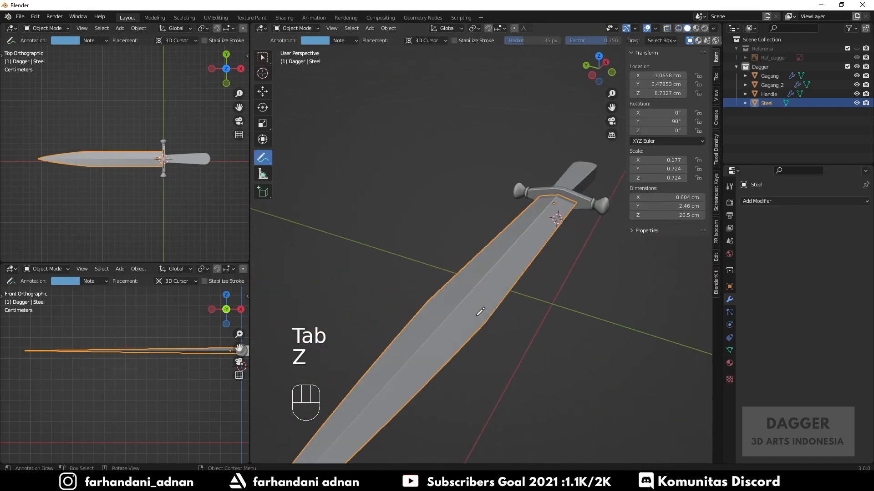
mouse_move(481, 311)
middle_mouse_down()
mouse_move(485, 283)
mouse_move(548, 296)
mouse_move(518, 320)
mouse_move(390, 327)
mouse_move(574, 318)
mouse_move(468, 362)
mouse_move(599, 329)
mouse_move(569, 312)
middle_mouse_up()
key("Tab")
key("a")
key("a")
key("Tab")
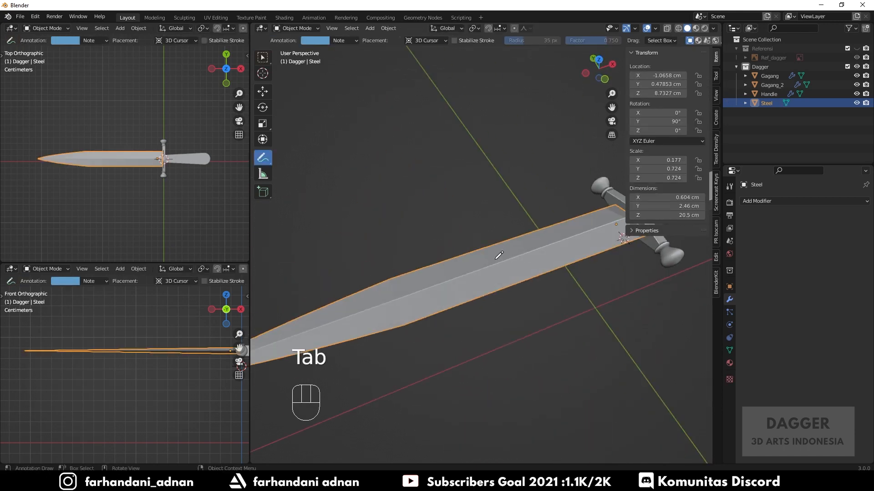
Step: Activate the Select Box tool, enter Edit Mode on the blade, and show it in wireframe from the front
left_click(262, 58)
mouse_move(493, 217)
middle_mouse_down("shift")
mouse_move(533, 304)
mouse_move(516, 280)
mouse_move(546, 266)
mouse_move(512, 263)
mouse_move(513, 250)
mouse_move(467, 280)
mouse_move(515, 264)
mouse_move(481, 288)
mouse_move(423, 287)
mouse_move(452, 270)
middle_mouse_up("shift")
key("Tab")
key("KP_3")
key("KP_1")
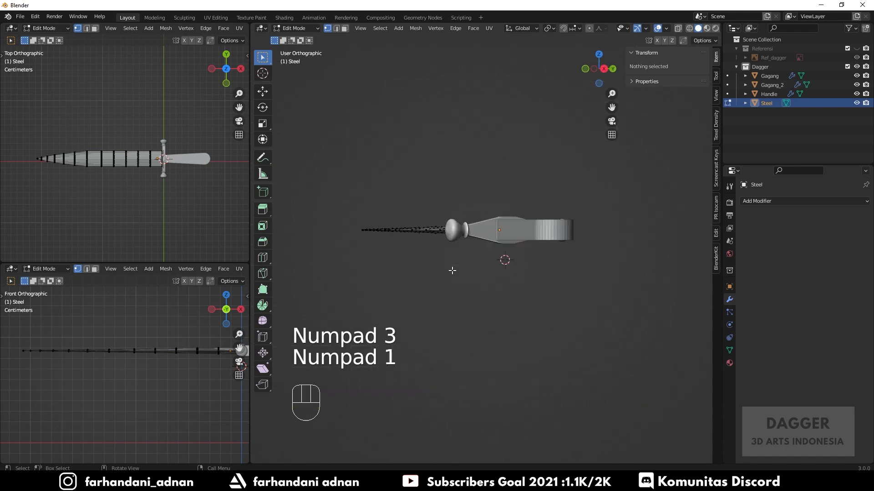
middle_click_drag(452, 271, 472, 253, "shift")
scroll(603, 246, "up", 4)
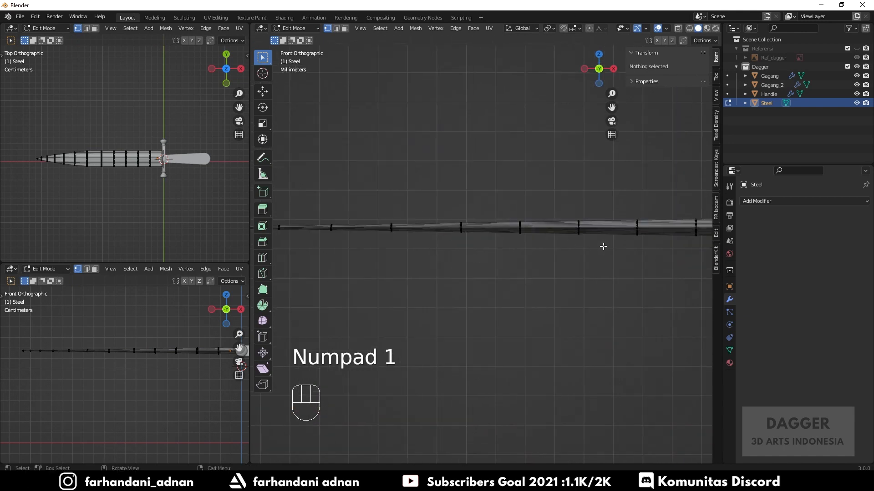
middle_click_drag(603, 246, 462, 291, "shift")
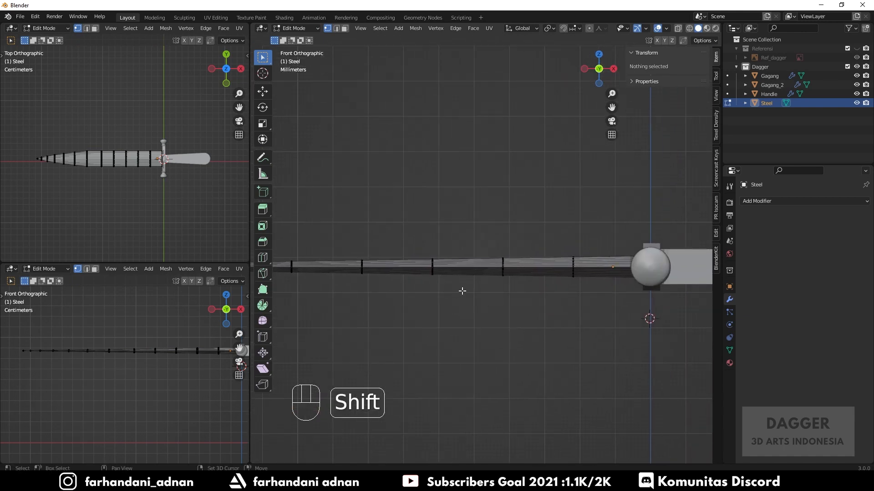
middle_click_drag(402, 275, 256, 273, "shift")
key("z")
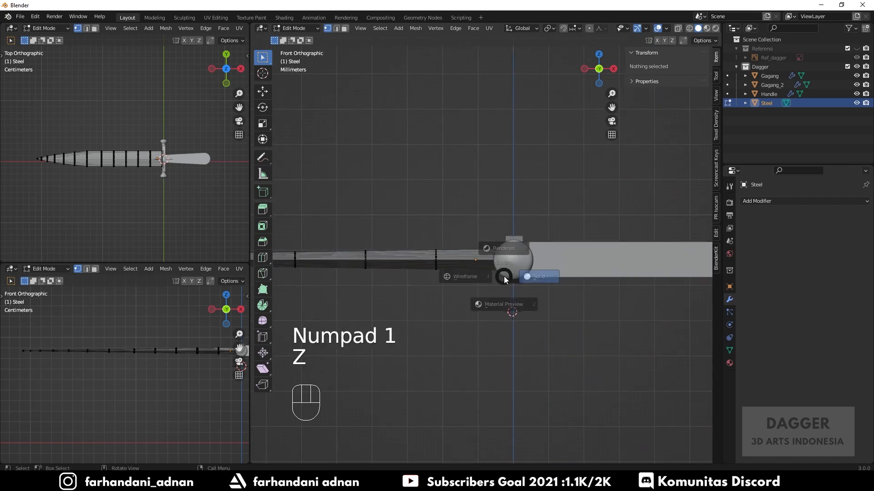
left_click(457, 277)
Step: Select the second edge loop from the guard in wireframe front view and scale it by about 1.1 along global Z
middle_click_drag(474, 273, 498, 260, "shift")
scroll(498, 259, "up", 4)
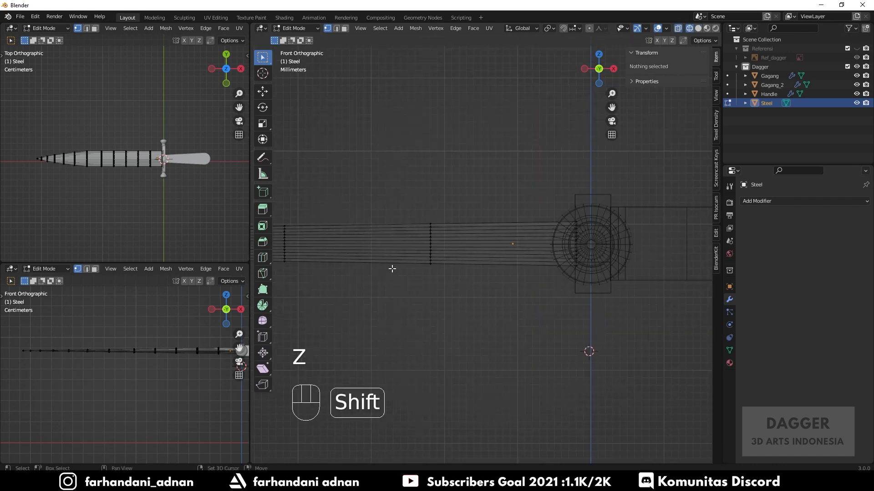
middle_click_drag(392, 269, 540, 254, "shift")
left_click_drag(399, 187, 460, 269)
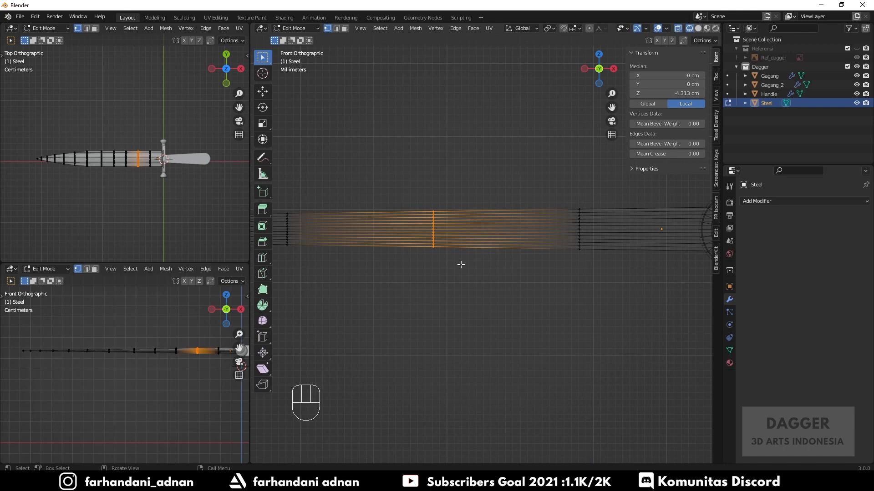
key("2")
scroll(466, 226, "up", 2)
middle_click_drag(466, 226, 476, 251, "shift")
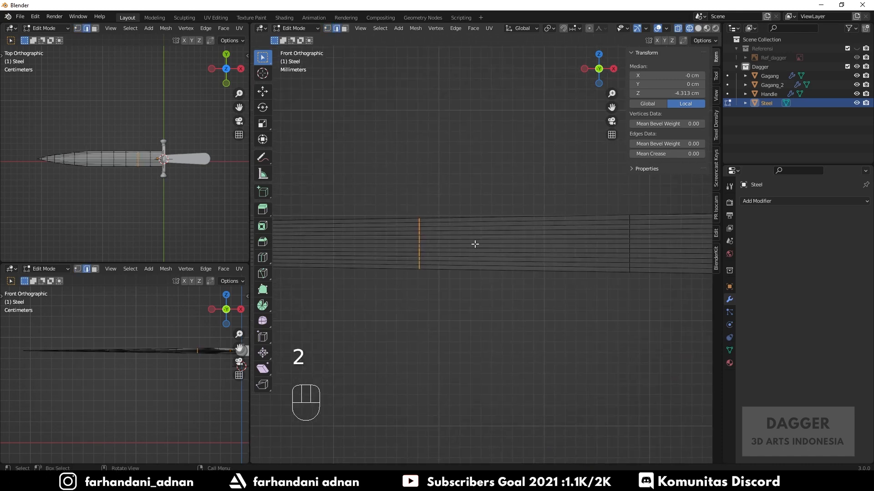
key("s")
key("z")
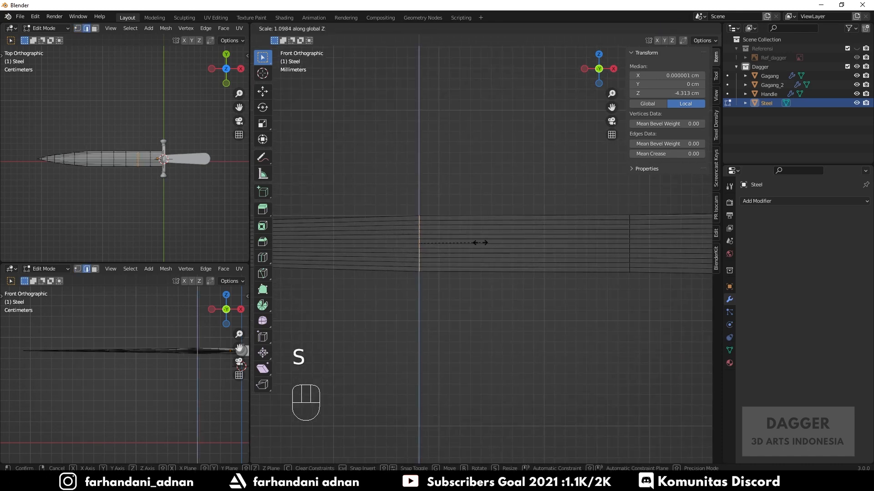
left_click(482, 243)
Step: Scale the third edge loop from the guard up along global Z to match the thickness of the second
middle_click_drag(438, 221, 599, 207, "shift")
left_click_drag(349, 199, 391, 259)
key("s")
key("z")
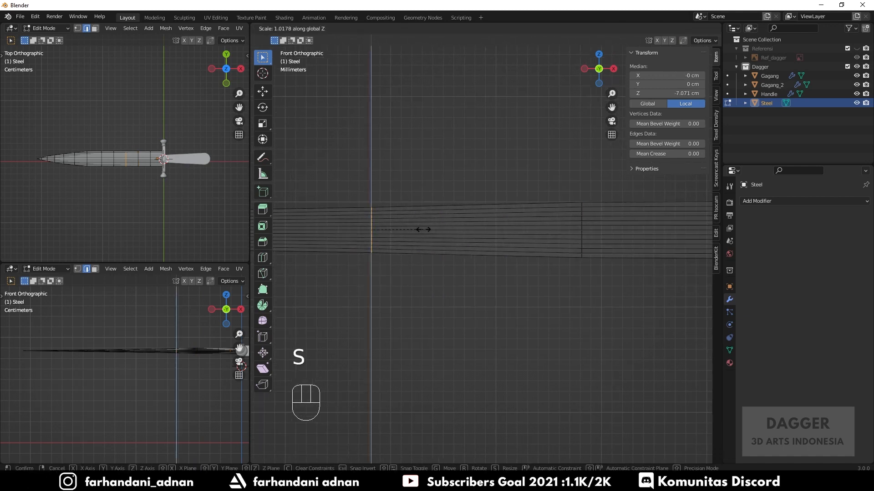
left_click(437, 227)
Step: Scale the fourth edge loop from the guard up along global Z to carry the same thickness toward the tip
scroll(433, 244, "down", 5)
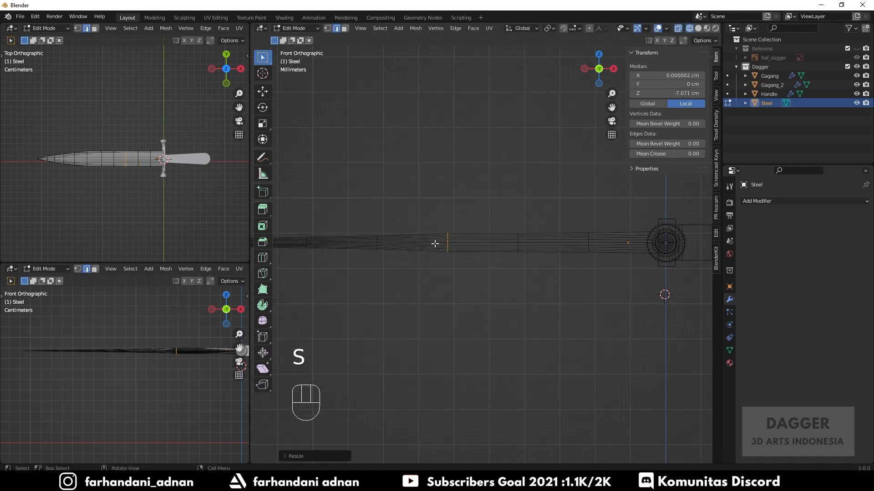
middle_click_drag(433, 248, 445, 220, "shift")
scroll(469, 239, "up", 4)
key("s")
key("z")
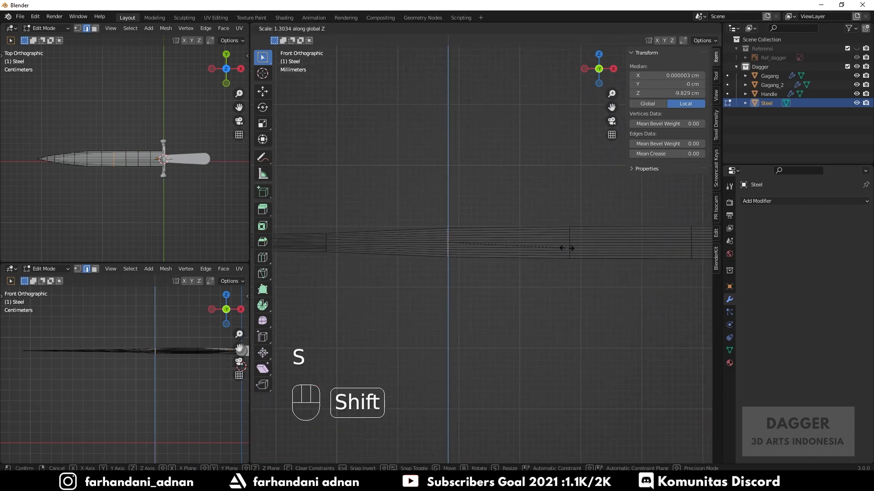
left_click(591, 250)
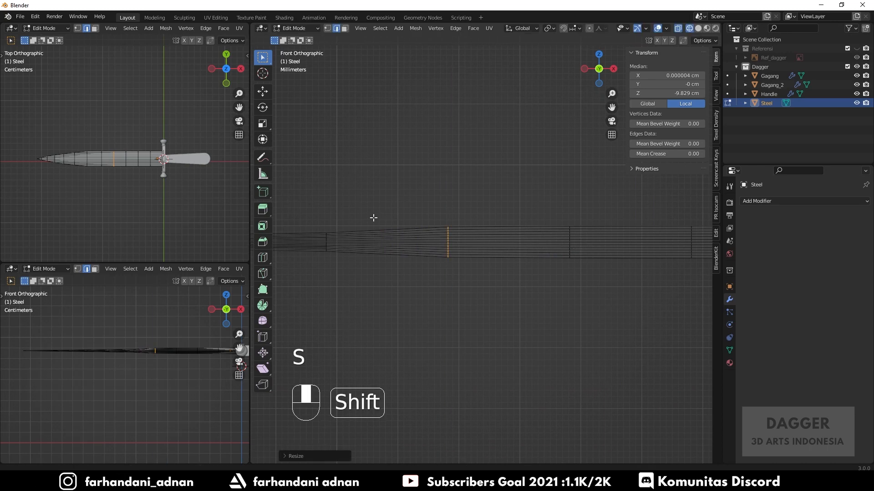
Step: Thicken the fifth edge loop from the guard along global Z and adjust the scale so the profile stays even
middle_click_drag(373, 216, 468, 231, "shift")
key("s")
key("z")
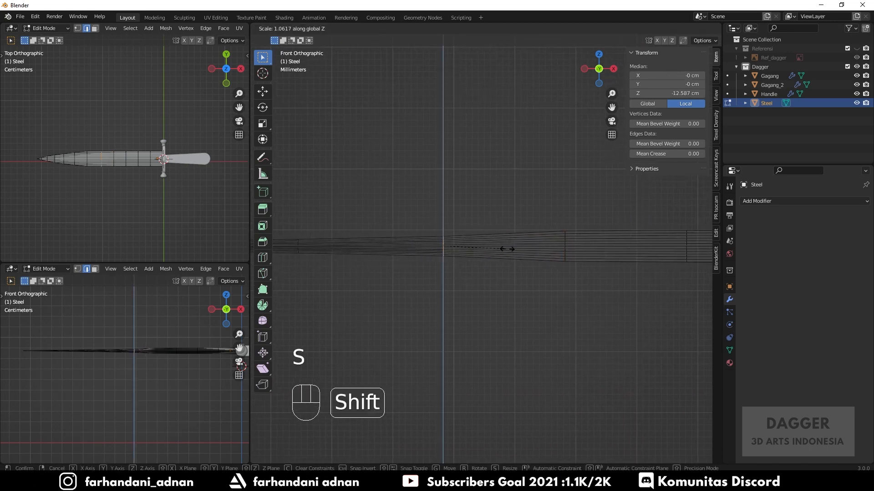
left_click(670, 255)
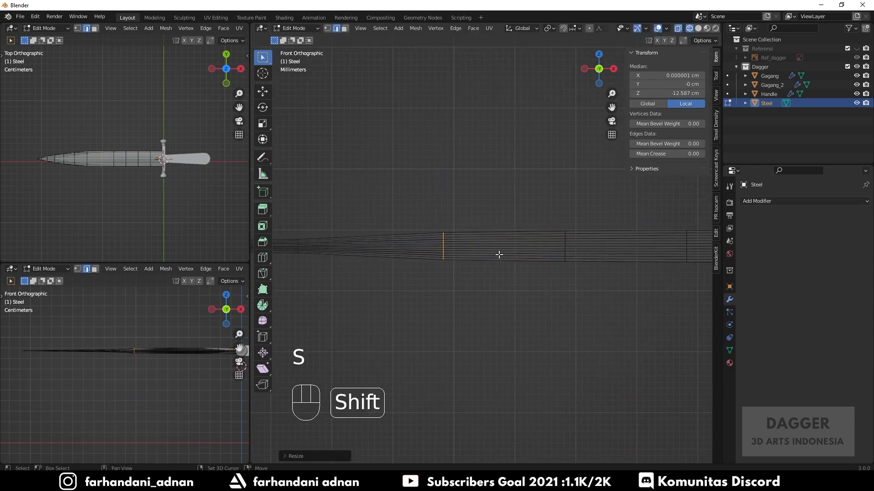
middle_click_drag(442, 250, 478, 242, "shift")
left_click(450, 246, "alt")
right_click(513, 242)
left_click(516, 248, "alt")
key("s")
key("z")
left_click(581, 275)
Step: Flatten the edge loop where the tip taper starts with an X scale of 0, and scale it about 2.1 along Z
left_click(371, 247, "alt")
scroll(445, 242, "up", 3)
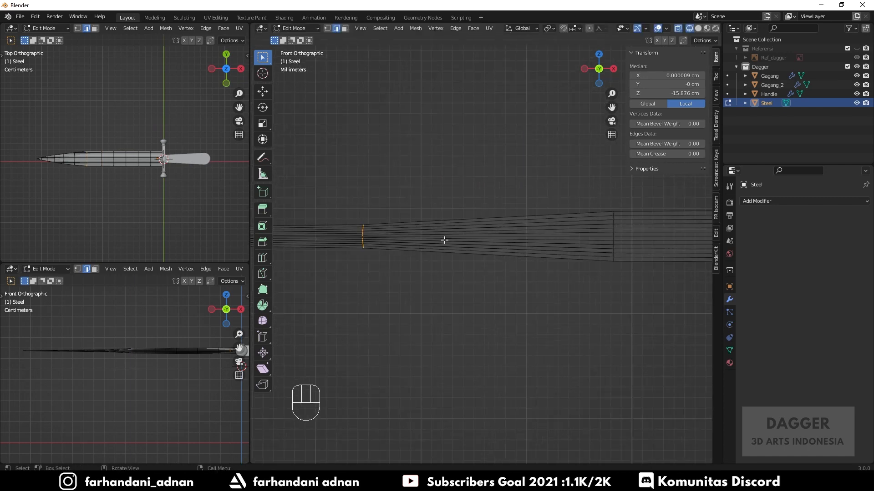
key("s")
key("x")
key("0")
left_click(445, 238)
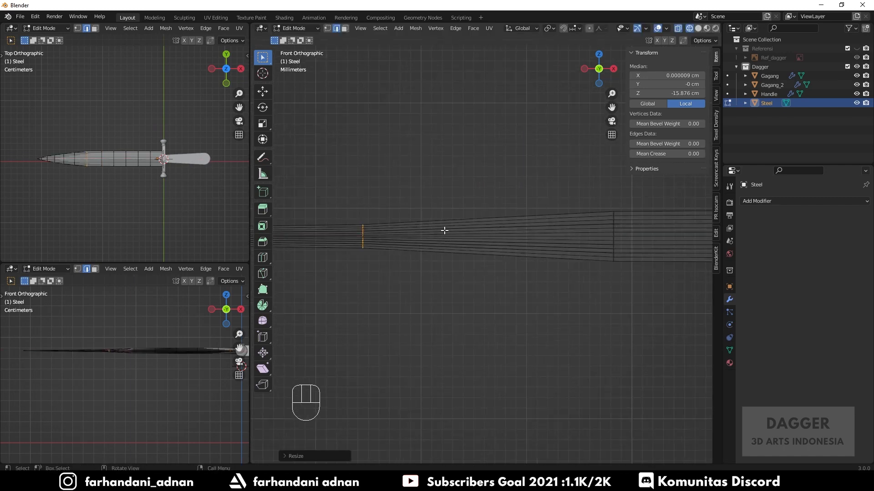
key("s")
key("z")
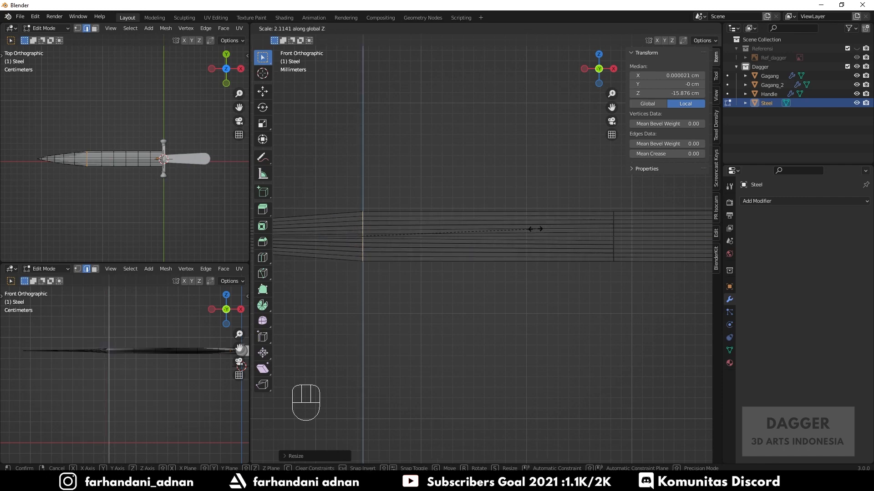
left_click(531, 229)
Step: Straighten the first edge loop past the taper start with an X scale of 0, and thicken it along global Z
scroll(373, 244, "down", 5)
middle_click_drag(335, 245, 453, 263, "shift")
scroll(416, 205, "up", 5)
left_click(416, 250, "alt")
key("s")
key("x")
key("0")
left_click(473, 256)
key("s")
key("z")
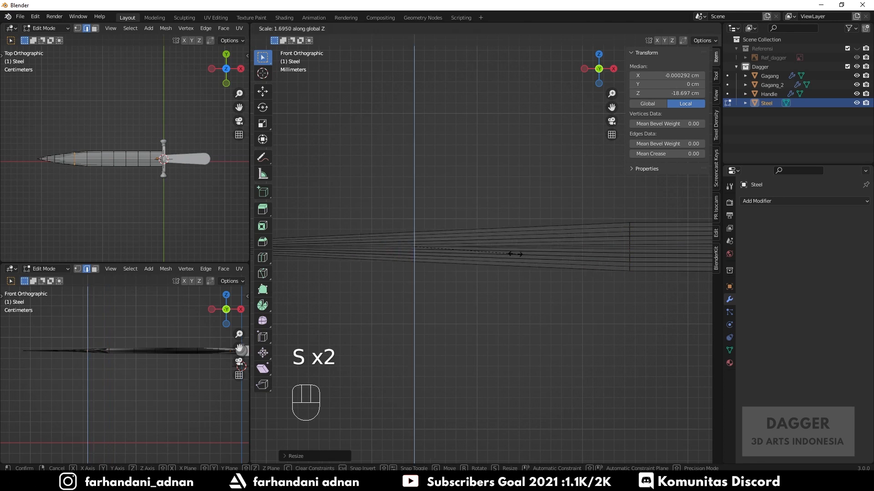
left_click(577, 251)
Step: Straighten the second edge loop past the taper start with an X scale of 0, and enlarge it along global Z
middle_click_drag(437, 246, 589, 247, "shift")
left_click(379, 246, "alt")
key("s")
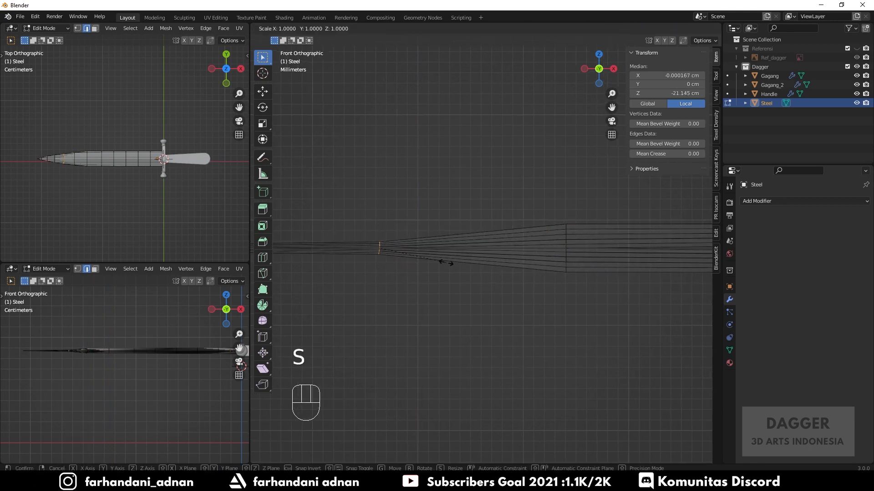
key("x")
key("0")
left_click(446, 263)
key("s")
key("z")
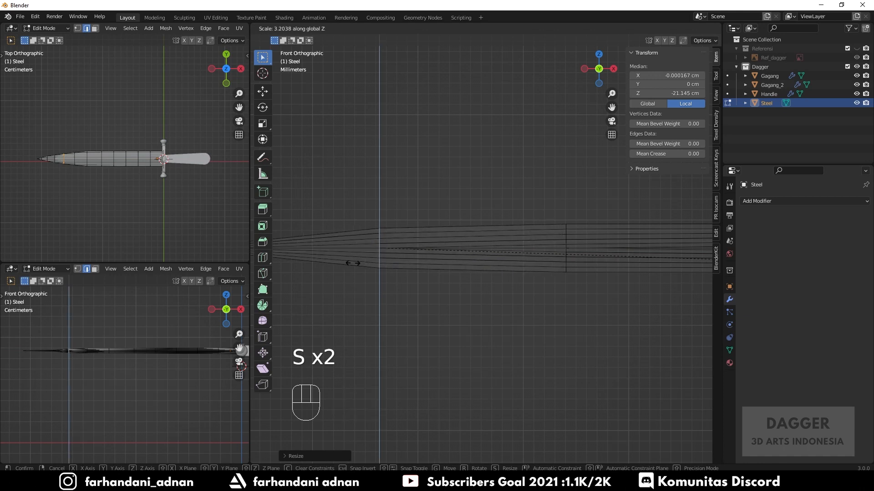
left_click(372, 263)
Step: Set the X scale of the third edge loop past the taper start to 0, and thicken it along global Z
scroll(398, 273, "down", 2)
middle_click_drag(397, 273, 511, 261, "shift")
scroll(403, 227, "up", 3)
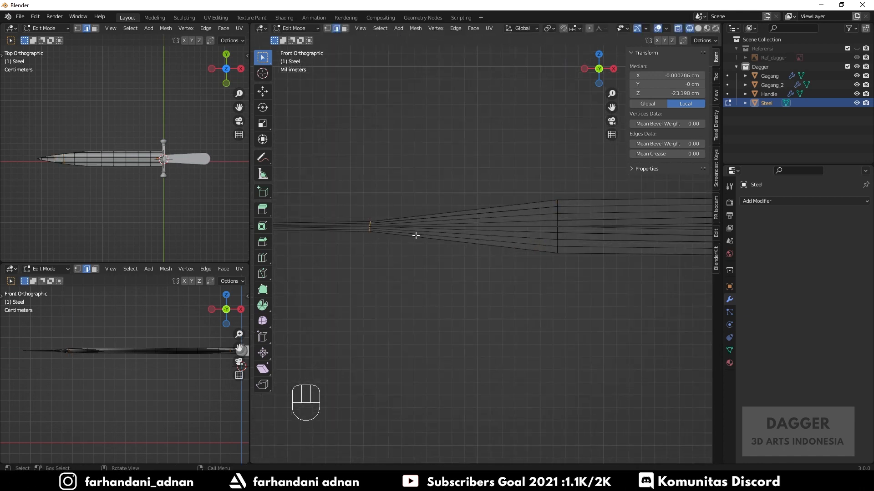
key("s")
key("x")
key("0")
left_click(416, 235)
middle_click_drag(415, 236, 482, 269, "shift")
key("s")
key("z")
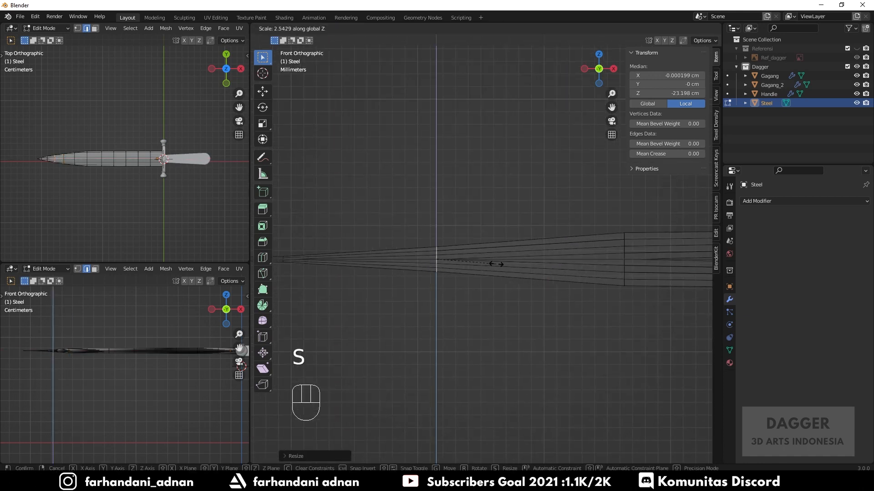
left_click(546, 264)
Step: Straighten the second-to-last edge loop before the tip and scale it up along global Z to continue the profile
scroll(455, 268, "down", 3)
middle_click_drag(440, 271, 455, 252, "shift")
scroll(450, 251, "up", 5)
middle_click_drag(385, 218, 416, 250, "shift")
left_click_drag(394, 239, 422, 291)
key("s")
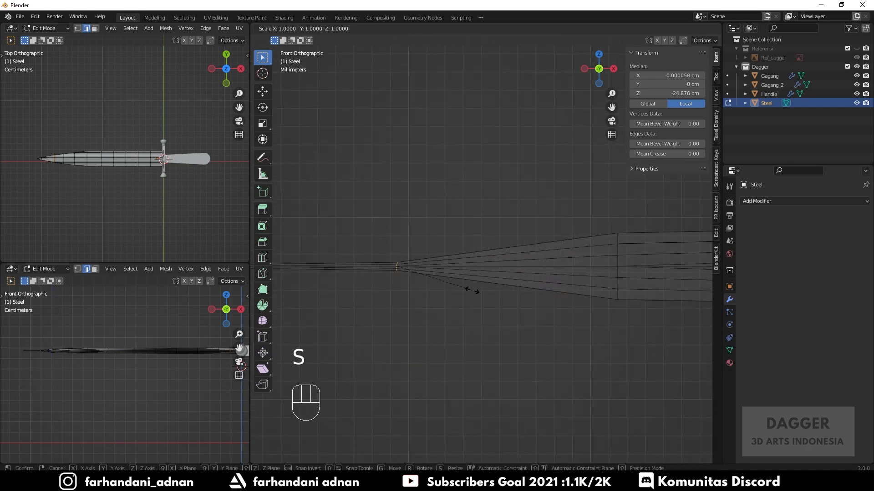
left_click(472, 290)
key("s")
key("z")
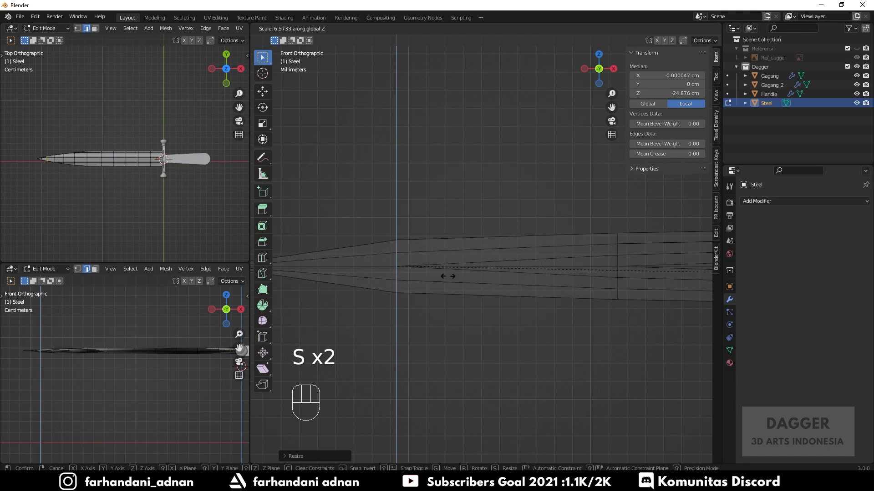
left_click(550, 269)
Step: Straighten the last edge loop before the tip and enlarge it along global Z so the thickness tapers into the point
scroll(524, 273, "down", 8)
middle_click_drag(422, 278, 458, 281, "shift")
scroll(455, 277, "up", 7)
left_click_drag(390, 234, 409, 280)
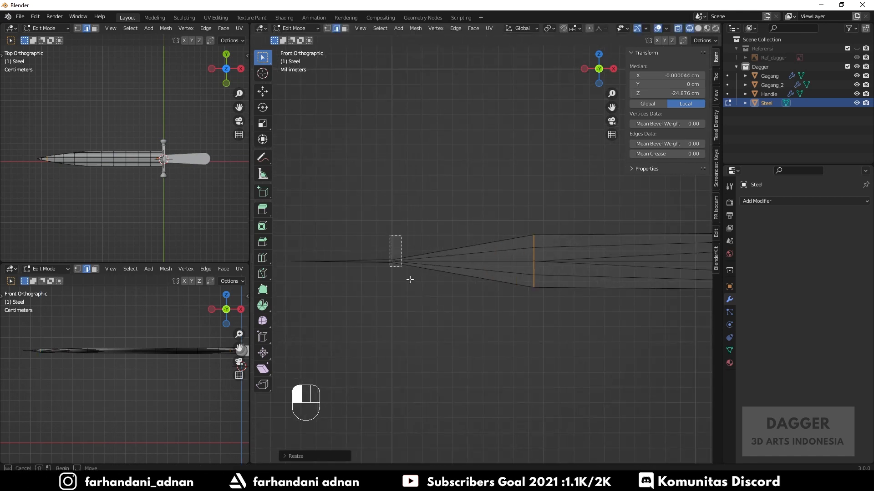
scroll(425, 275, "up", 2)
key("s")
left_click(443, 269)
key("s")
key("z")
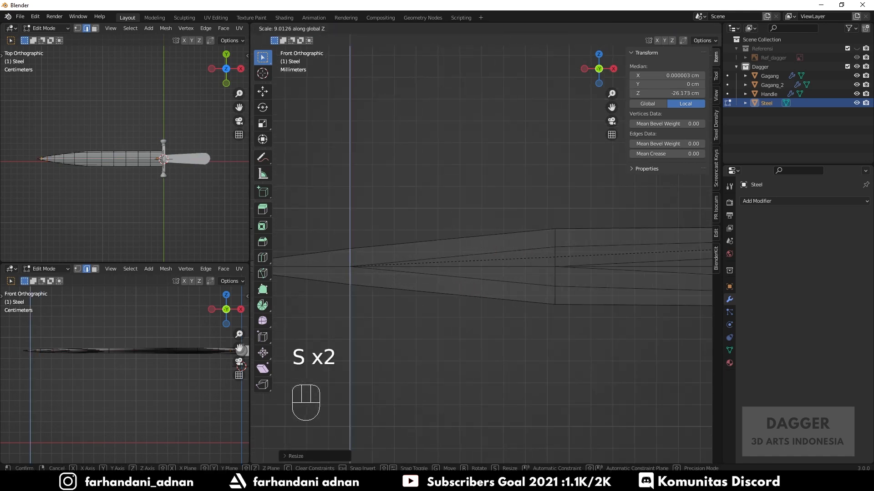
left_click(428, 231)
Step: Examine the reshaped blade tip with solid shading in Edit Mode and Object Mode
scroll(432, 244, "down", 5)
middle_click_drag(588, 267, 489, 282, "shift")
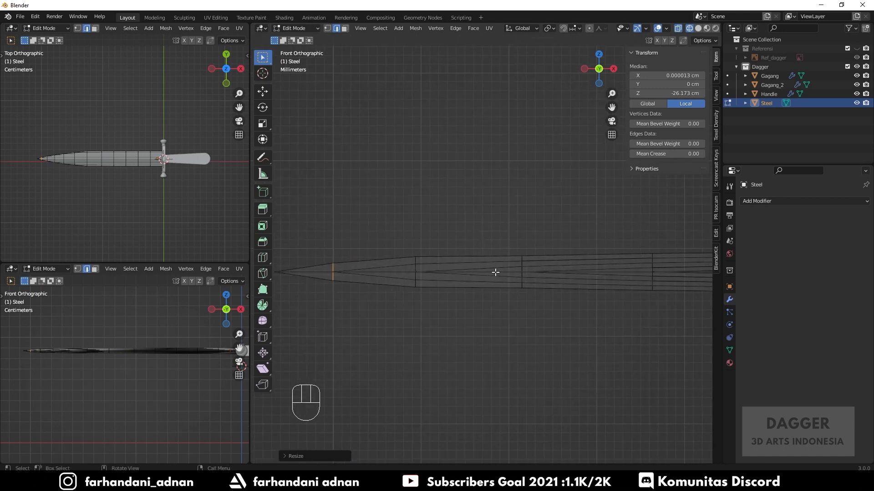
key("z")
left_click(546, 271)
mouse_move(449, 236)
middle_mouse_down()
mouse_move(571, 294)
mouse_move(578, 312)
mouse_move(570, 288)
mouse_move(467, 280)
mouse_move(522, 286)
mouse_move(461, 295)
mouse_move(446, 210)
mouse_move(441, 240)
middle_mouse_up()
key("Tab")
key("Tab")
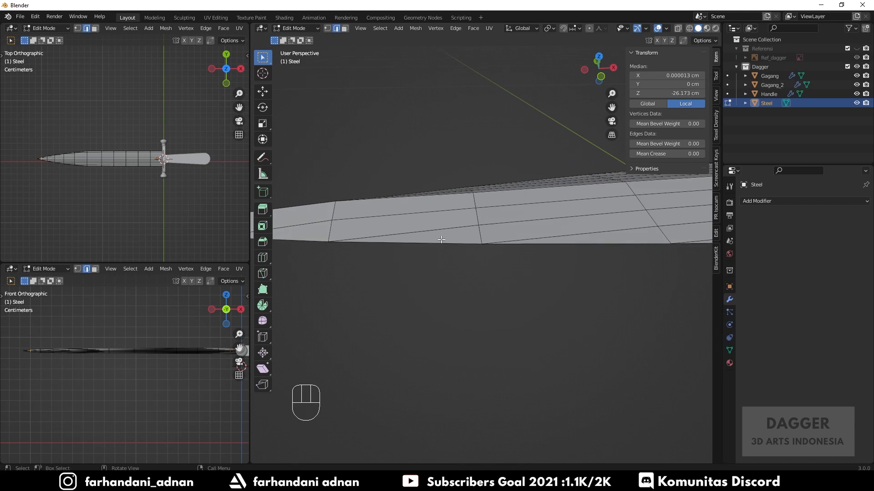
Step: Scale the second-to-last edge loop before the tip to about 0.83 along global Z in wireframe front view
key("KP_1")
scroll(382, 194, "up", 2)
middle_click_drag(382, 194, 495, 243, "shift")
key("z")
left_click(400, 228)
left_click_drag(400, 176, 468, 293)
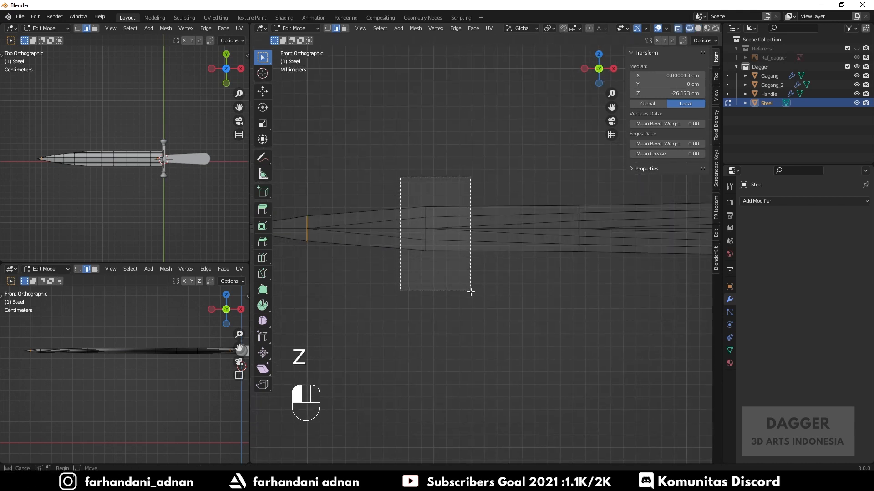
key("s")
key("z")
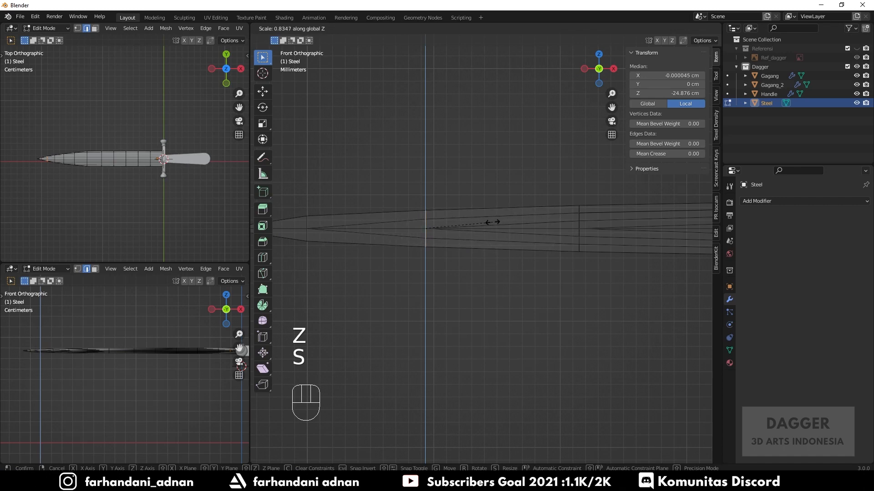
left_click(491, 222)
Step: Check the loop thicknesses along the blade, and examine its surface in Object Mode with solid shading from several angles
middle_click_drag(506, 238, 407, 251, "shift")
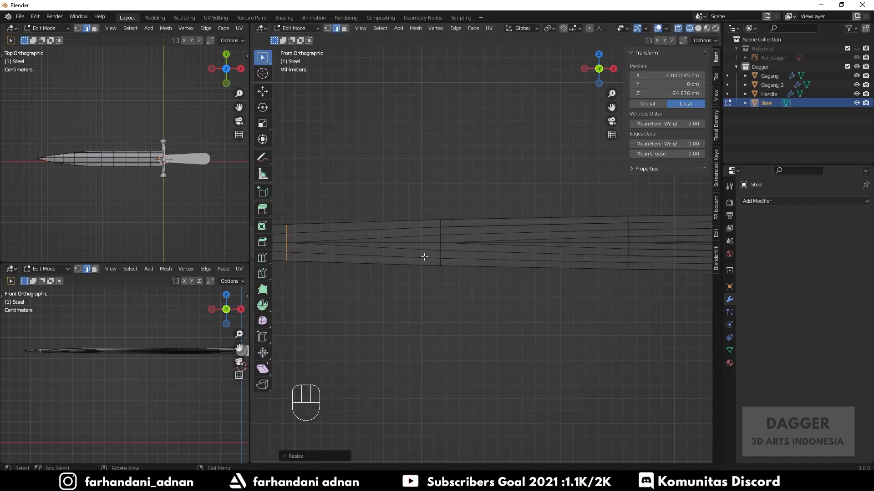
scroll(428, 269, "down", 3)
scroll(501, 250, "up", 5)
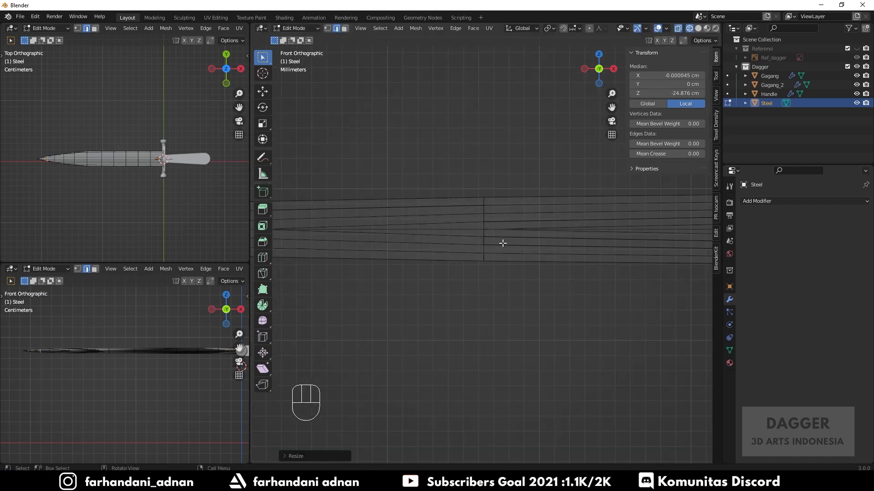
mouse_move(486, 200)
middle_mouse_down("shift")
mouse_move(460, 252)
mouse_move(411, 261)
mouse_move(684, 268)
mouse_move(661, 269)
middle_mouse_up("shift")
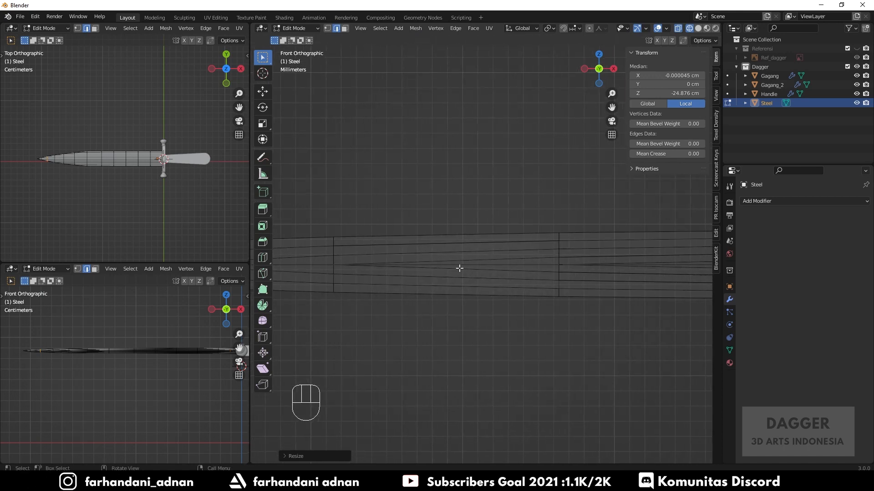
key("z")
left_click(523, 269)
scroll(457, 258, "down", 5)
middle_click_drag(458, 257, 474, 336)
key("Tab")
scroll(473, 336, "down", 5)
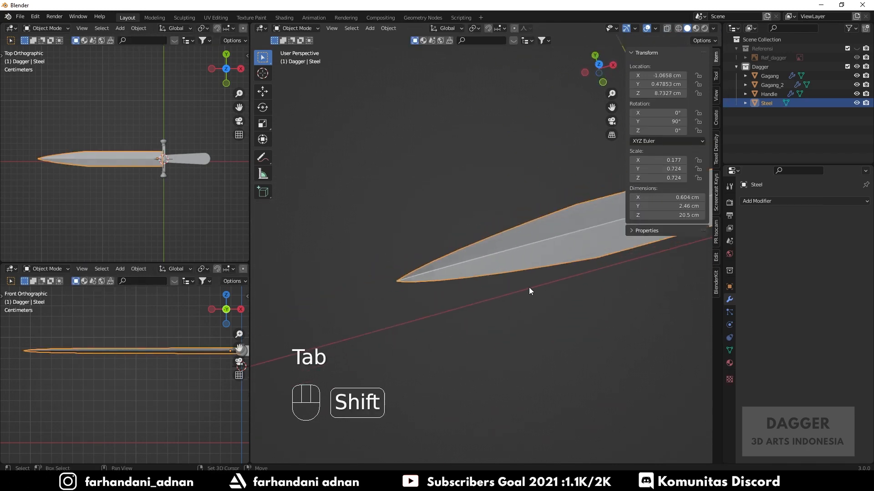
middle_click_drag(655, 249, 466, 207, "shift")
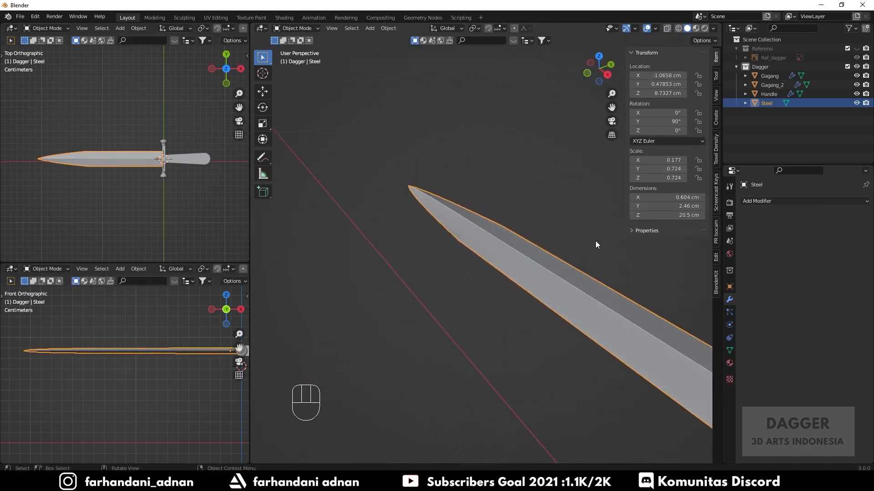
middle_click_drag(595, 244, 447, 277, "shift")
Step: Hide the sidebar, select the guard object Gagang, and apply its Mirror modifier
key("n")
middle_click_drag(545, 238, 590, 264)
middle_click_drag(590, 263, 564, 301, "shift")
scroll(452, 218, "up", 6)
left_click(582, 306)
key("KP_Decimal")
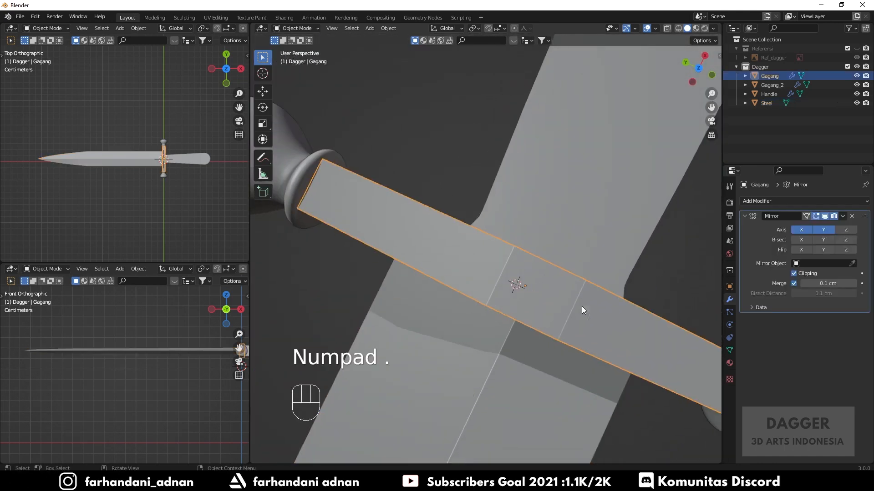
middle_click_drag(518, 268, 535, 297)
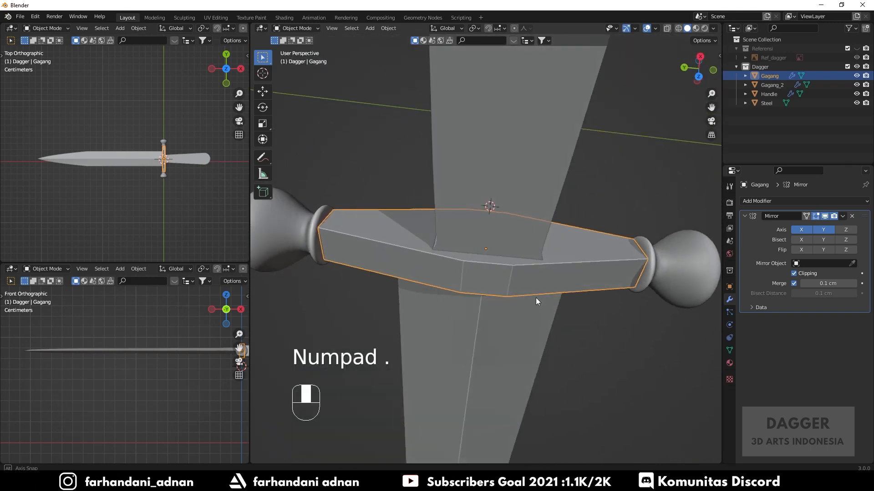
left_click(843, 216)
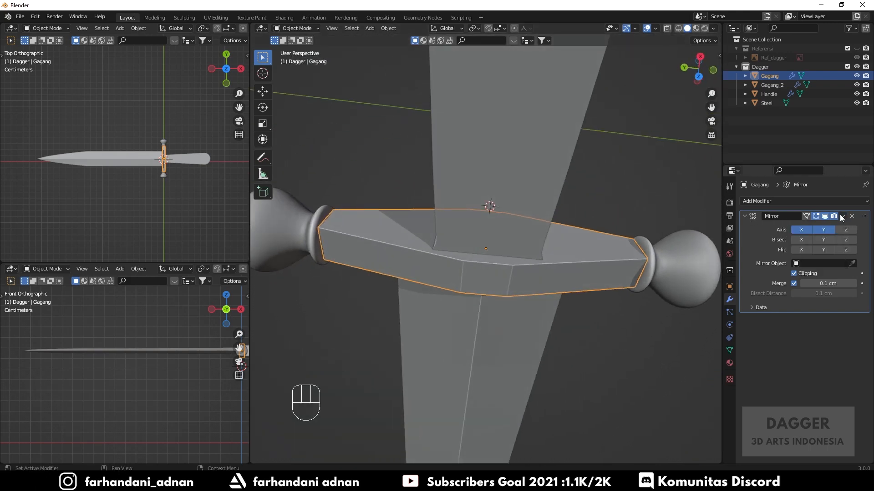
left_click(831, 224)
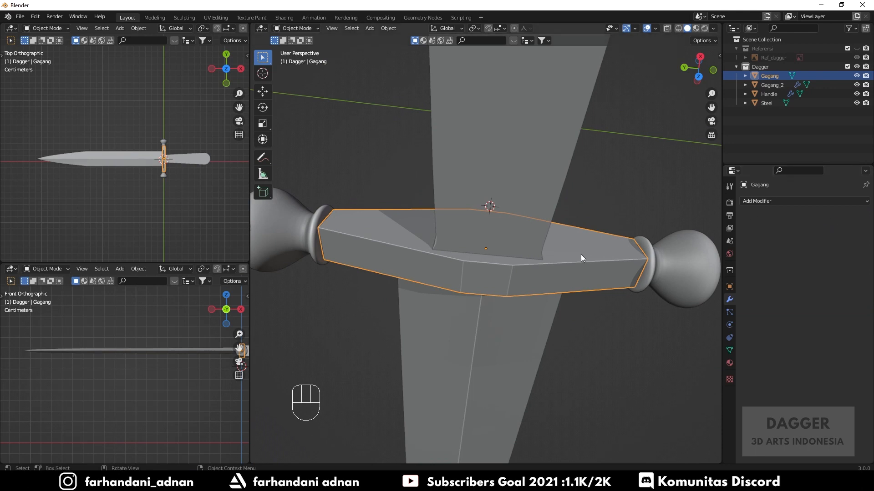
Step: Add a Bevel modifier with 4 segments to the guard
left_click(614, 209)
left_click(605, 256)
middle_click_drag(608, 233, 550, 243, "shift")
middle_click_drag(549, 259, 566, 260)
left_click(766, 201)
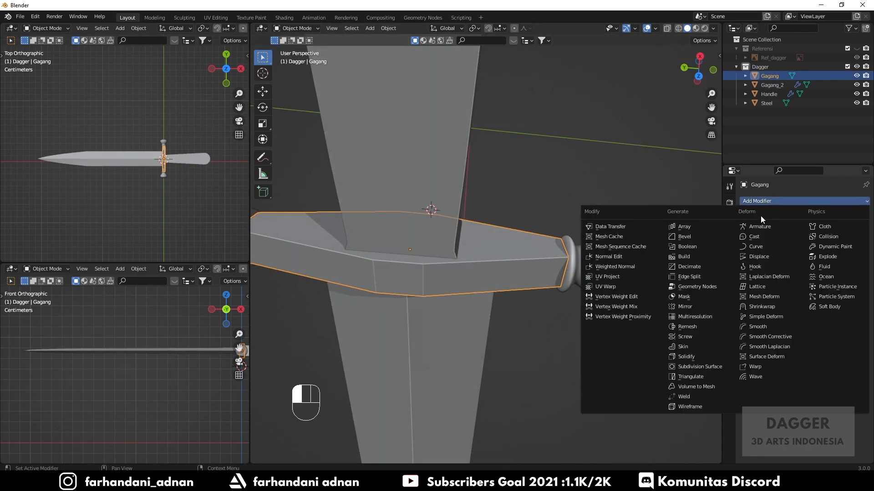
left_click(700, 236)
mouse_move(564, 225)
middle_mouse_down()
mouse_move(536, 219)
mouse_move(558, 219)
middle_mouse_up()
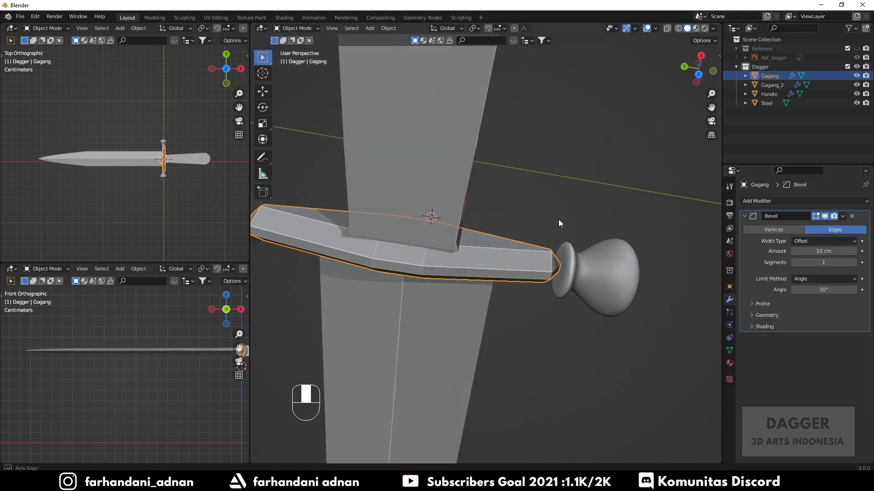
left_click(823, 263)
type("4")
key("Return")
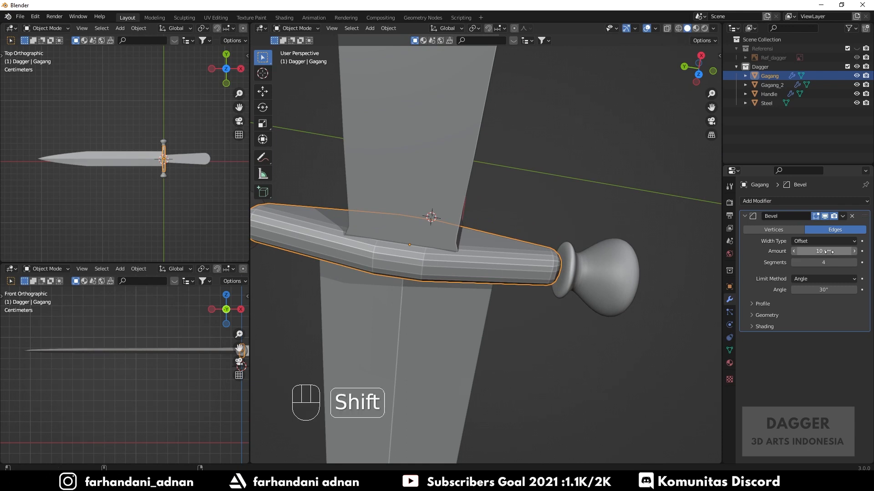
Step: Reduce the guard's bevel amount to 0.03 cm and shade the guard smooth
left_click_drag(822, 252, 803, 251, "shift")
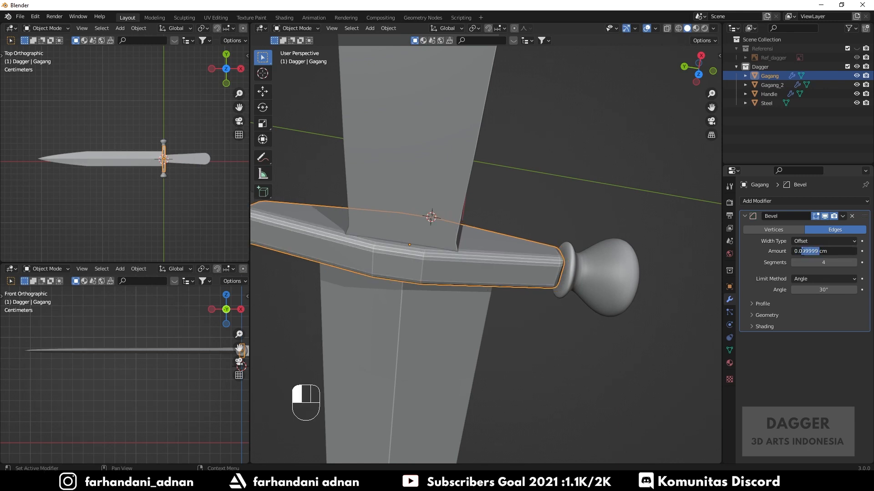
key("Return")
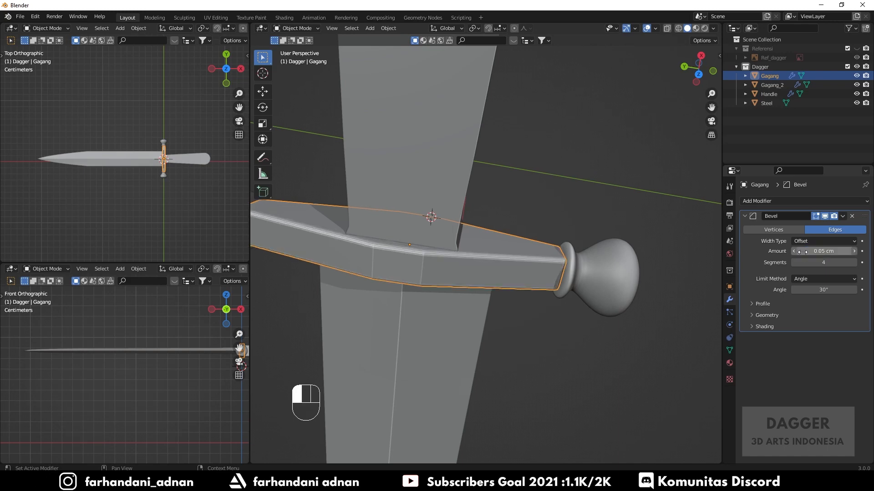
middle_click_drag(499, 235, 570, 260)
key("KP_Decimal")
right_click(583, 250)
left_click(581, 250)
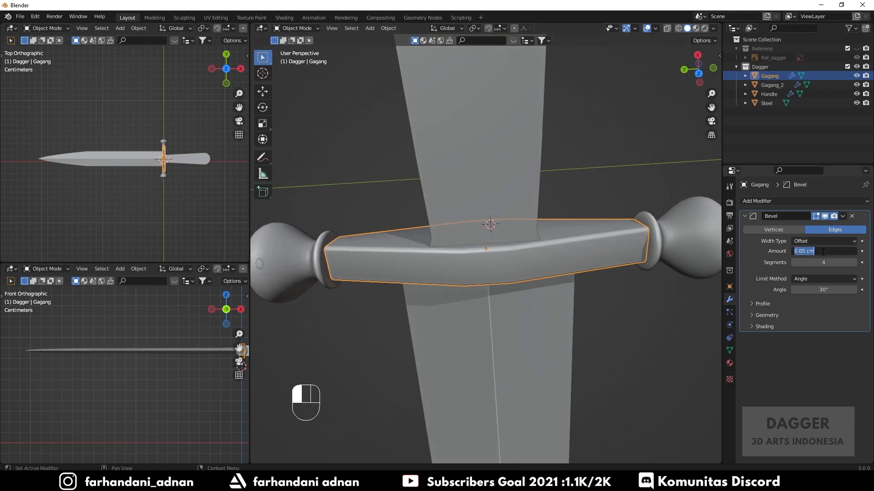
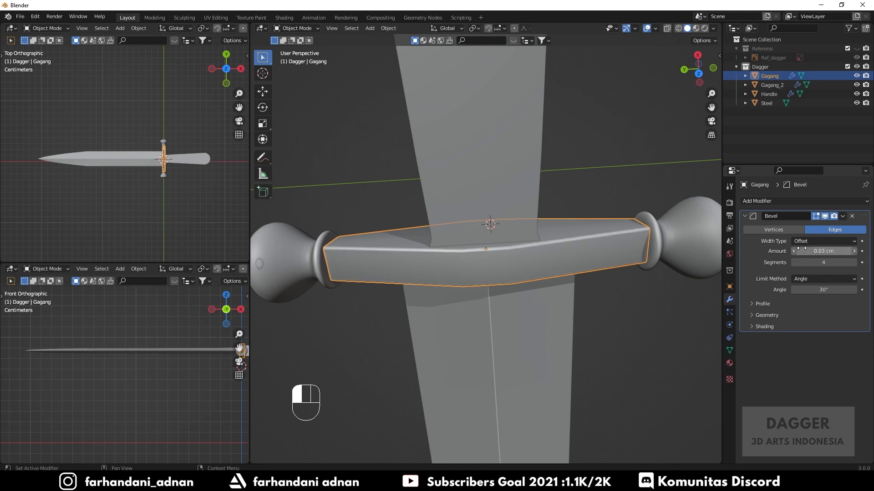
middle_click_drag(437, 213, 424, 233)
scroll(424, 233, "down", 3)
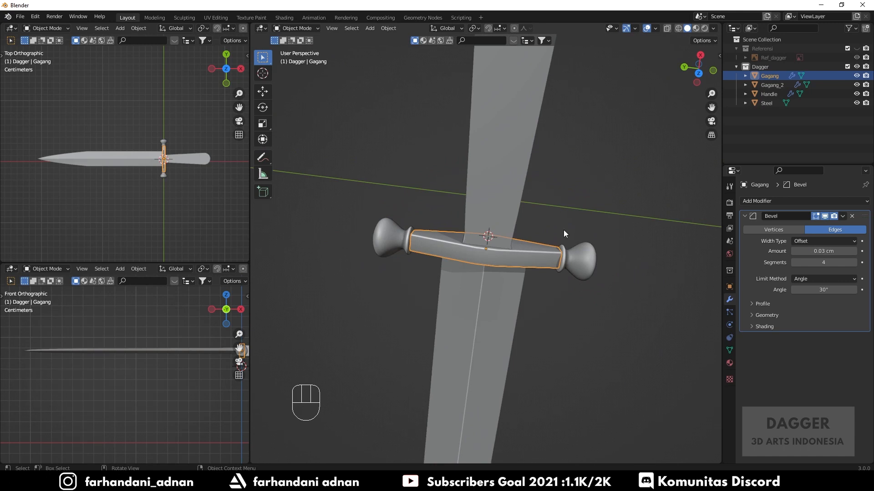
Step: Select all four dagger parts and rotate them -90° about the global Y axis so the blade points down
middle_click_drag(563, 234, 515, 322)
middle_click_drag(492, 238, 472, 204)
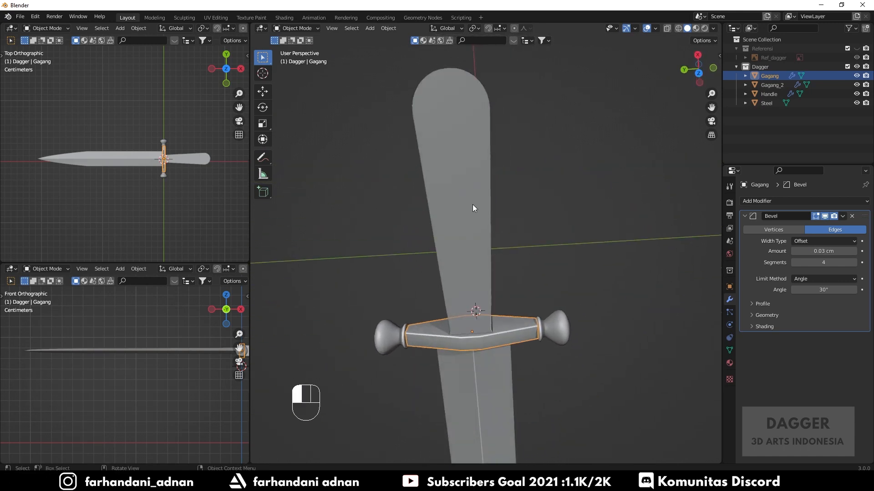
left_click(472, 204)
middle_click_drag(559, 212, 556, 238)
key("KP_Decimal")
key("KP_7")
left_click_drag(346, 152, 699, 327)
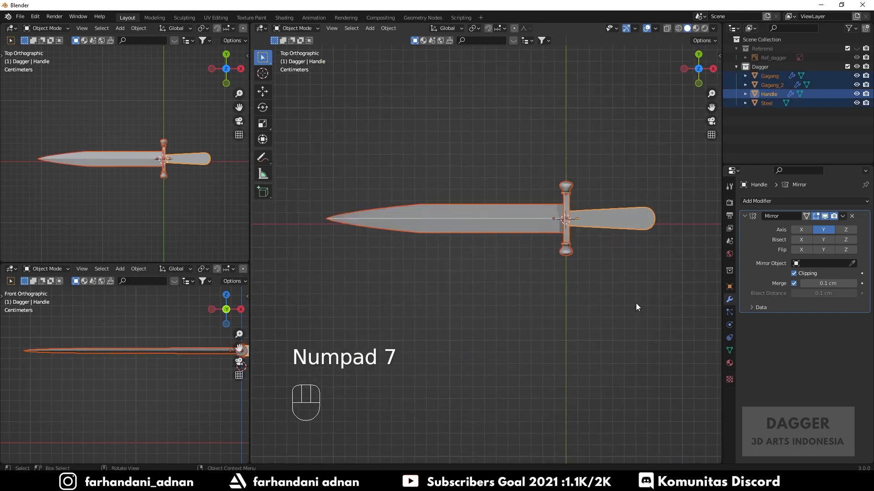
middle_click_drag(636, 303, 583, 184)
middle_click_drag(648, 269, 612, 264, "shift")
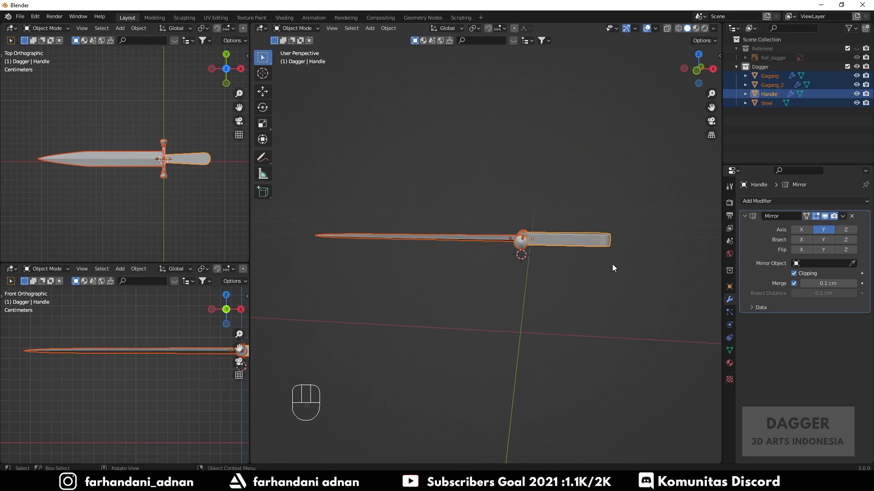
key("r")
type("xy")
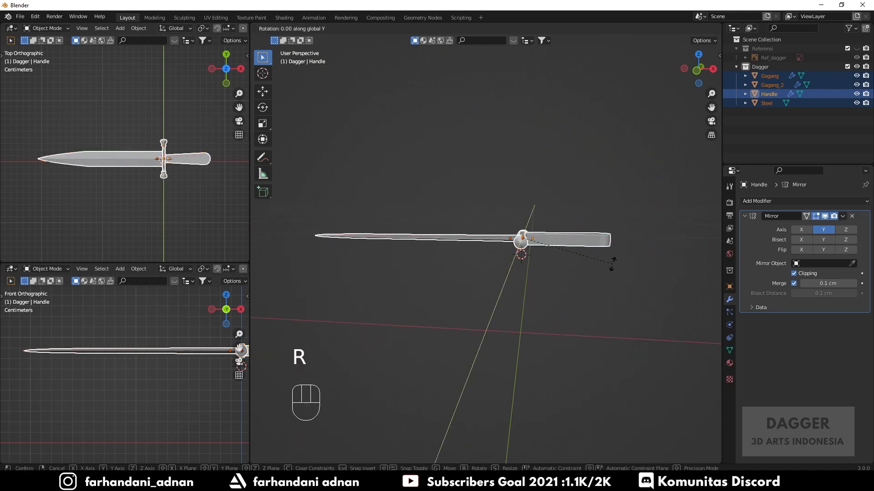
type("90")
key("minus")
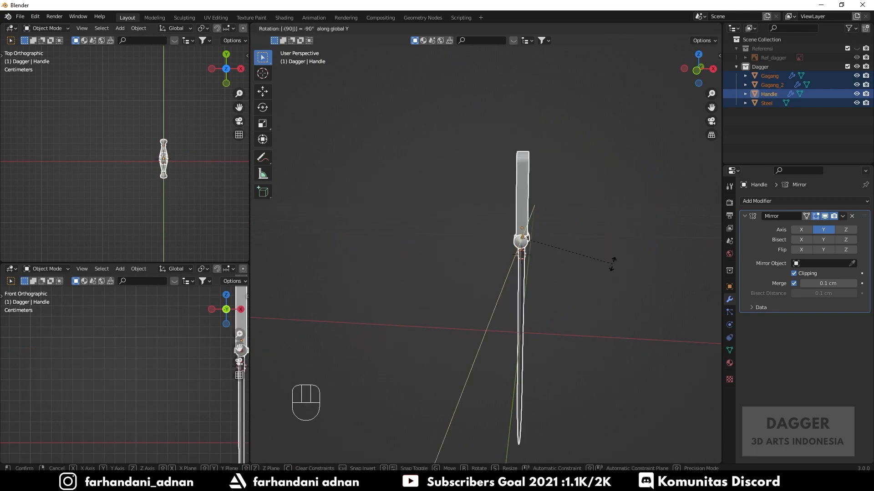
key("Return")
Step: Select only the Handle object and apply its Mirror modifier
middle_click_drag(613, 264, 617, 296)
scroll(510, 186, "up", 4)
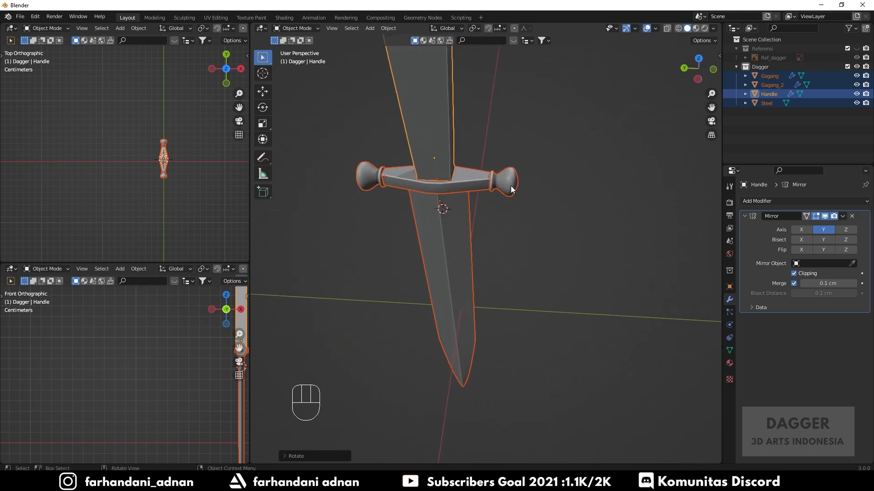
middle_click_drag(511, 186, 558, 207)
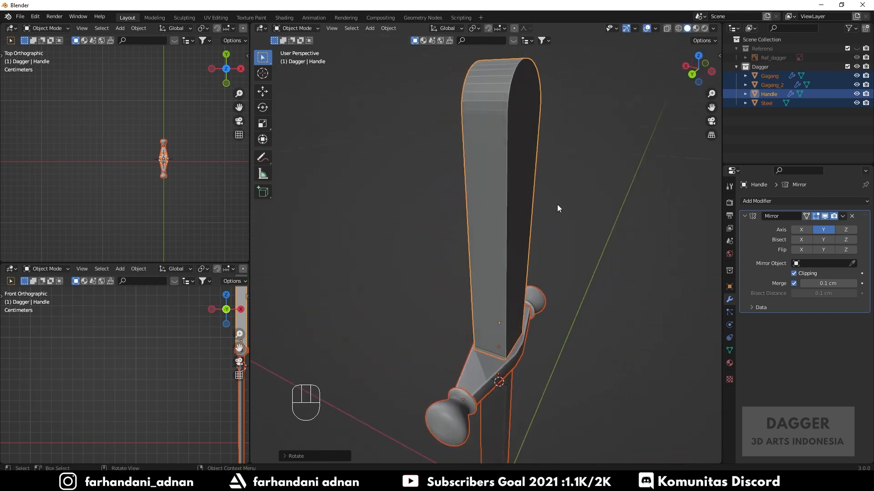
left_click(560, 208)
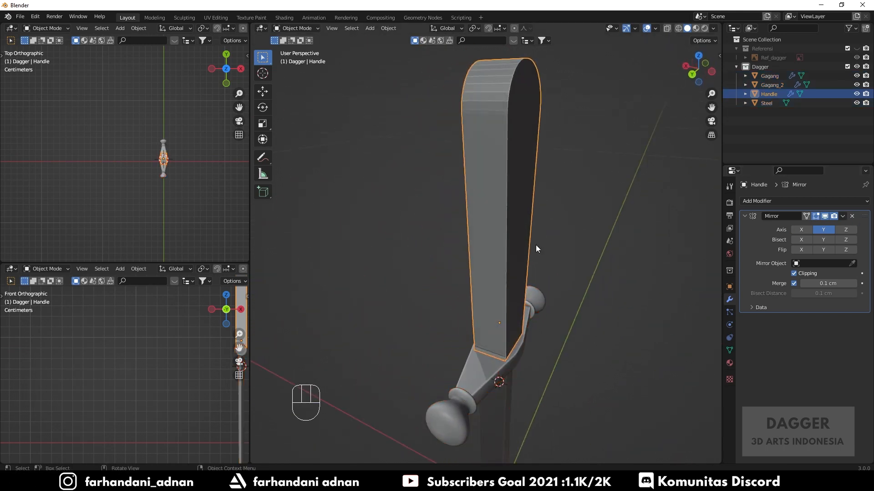
middle_click_drag(536, 245, 505, 256)
left_click(843, 217)
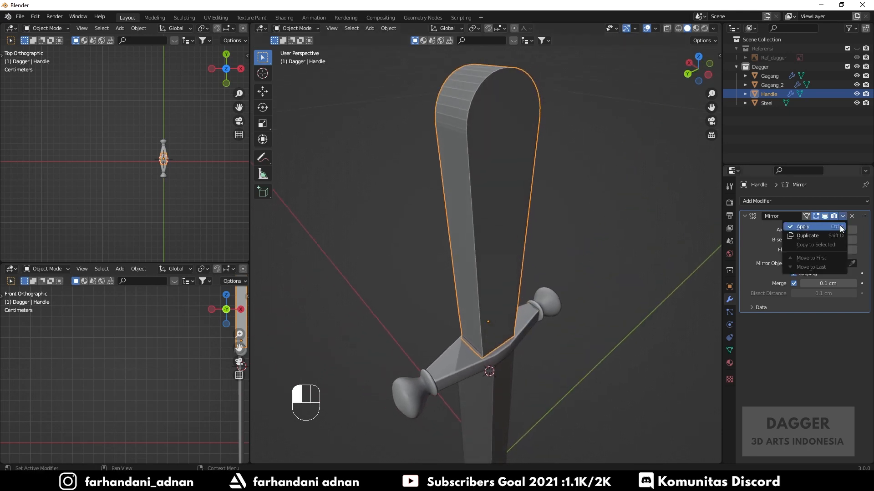
left_click(815, 227)
Step: Edge-slide the handle's loop just below its rounded end slightly down toward the guard, by a factor of about -0.053
mouse_move(564, 214)
middle_mouse_down()
mouse_move(543, 205)
mouse_move(579, 192)
mouse_move(552, 187)
mouse_move(563, 171)
mouse_move(552, 225)
middle_mouse_up()
key("Tab")
key("2")
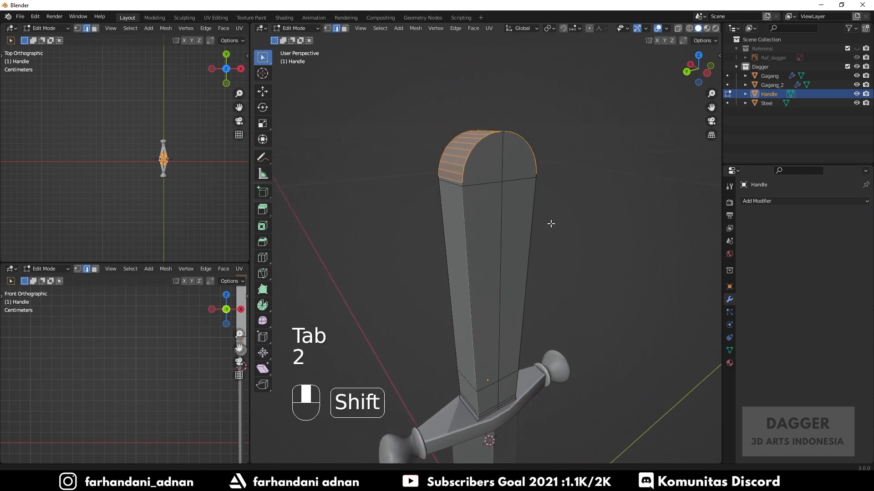
scroll(494, 170, "up", 3)
key("a")
key("a")
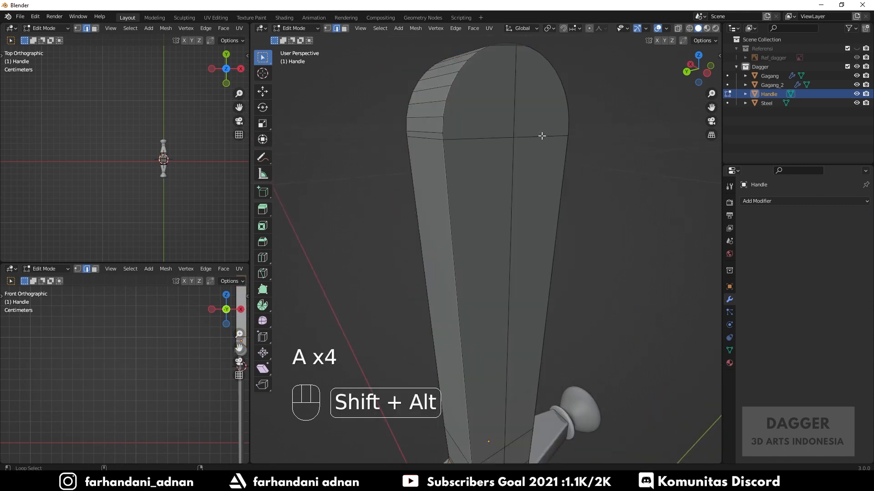
left_click(541, 136, "alt+shift")
key("g")
key("g")
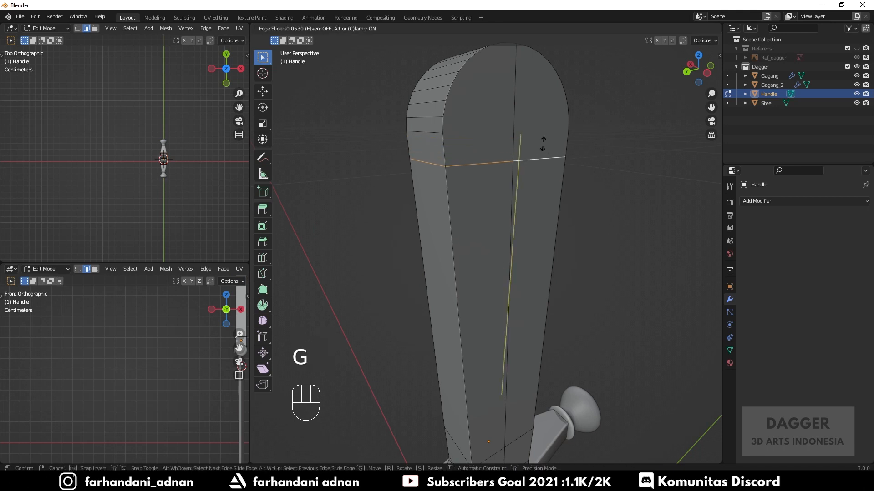
left_click(542, 143)
Step: Bevel the outline edges around both flat faces of the handle with 9 segments and a width of about 80.7 cm
middle_click_drag(601, 150, 519, 165)
key("a")
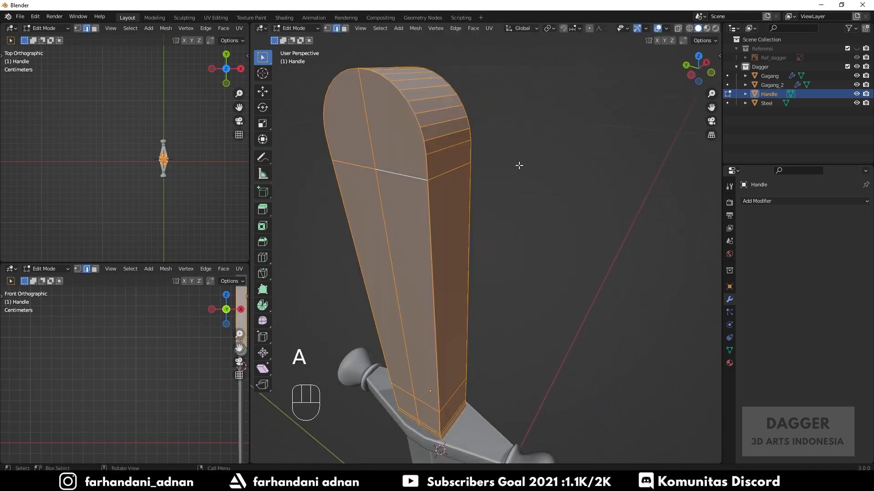
key("a")
key("2")
left_click(412, 104, "alt+shift")
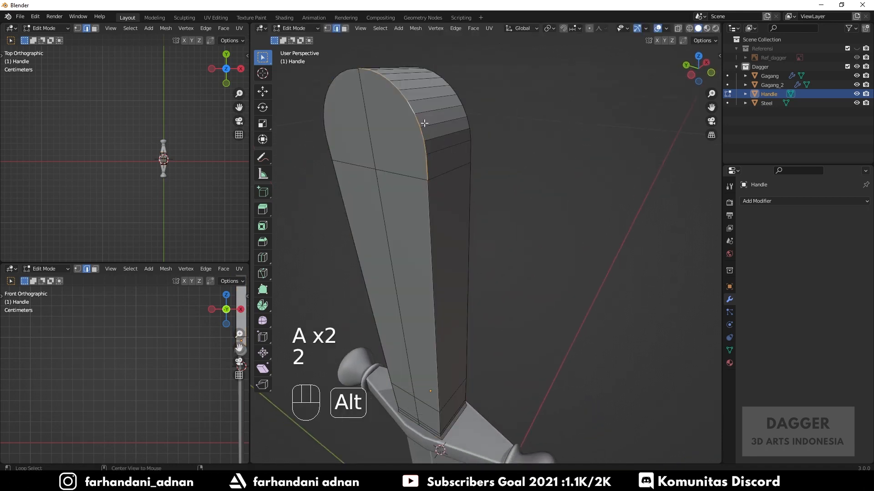
left_click(428, 198, "alt+shift")
middle_click_drag(427, 197, 473, 182)
left_click(480, 151, "alt+shift")
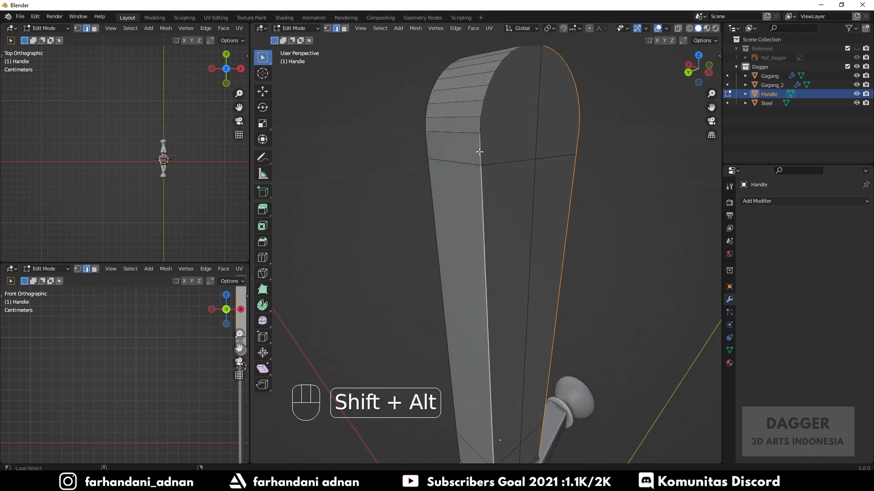
left_click(482, 157, "alt+shift")
middle_click_drag(445, 227, 535, 227)
left_click(581, 206, "alt+shift")
left_click(594, 127, "alt+shift")
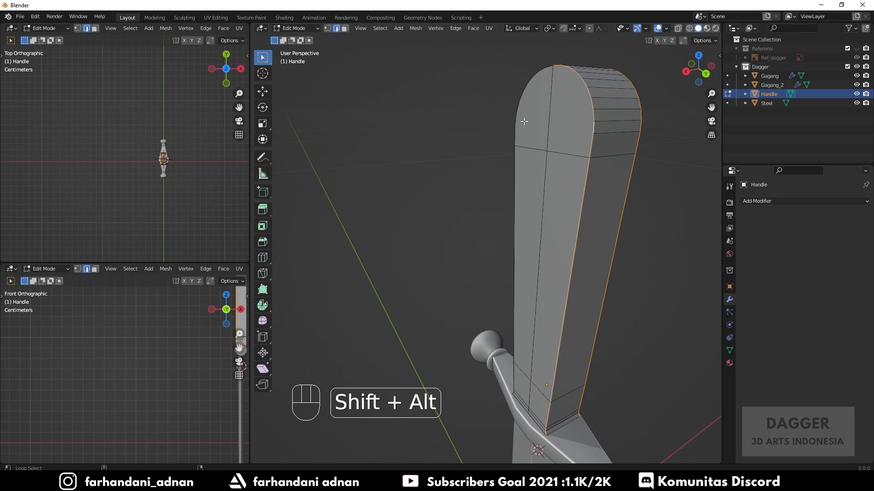
left_click(520, 199, "alt+shift")
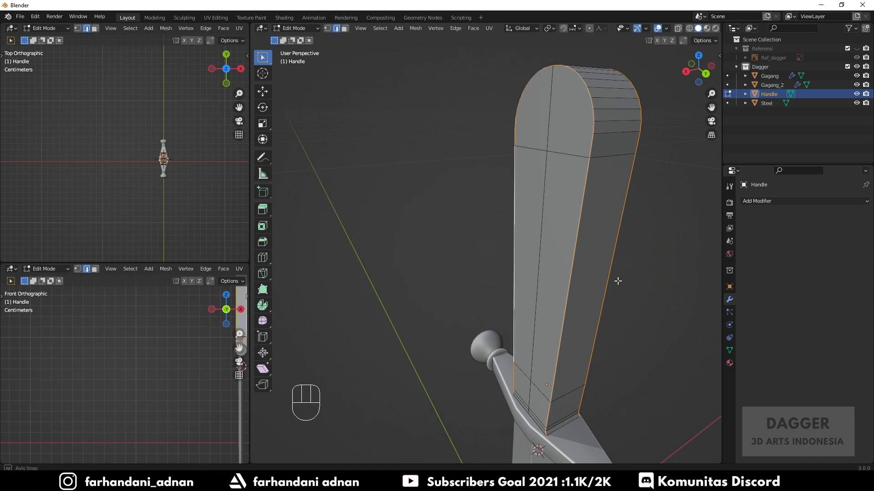
middle_click_drag(616, 283, 459, 337)
scroll(490, 297, "up", 3)
middle_click_drag(490, 297, 451, 269, "shift")
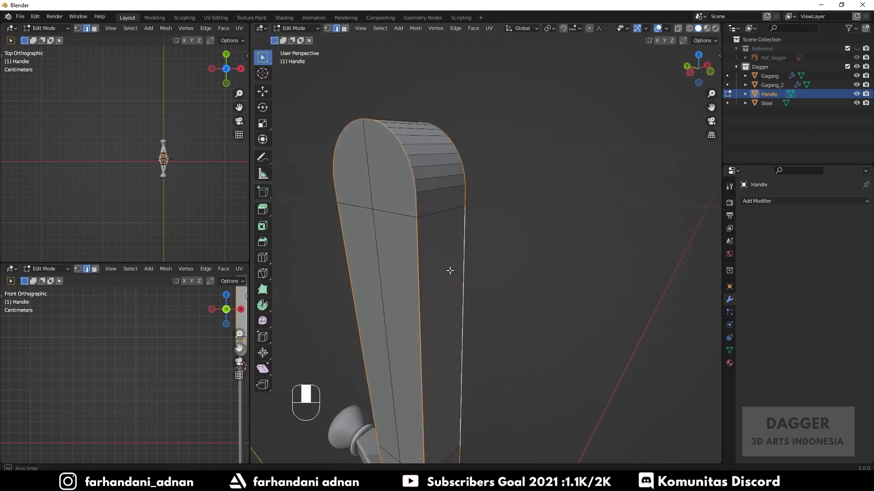
key("ctrl+b")
scroll(462, 277, "down", 5)
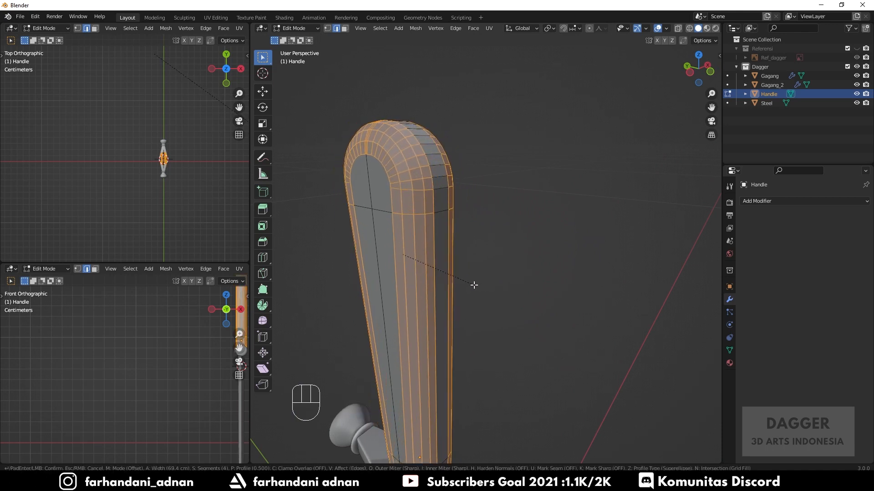
middle_click_drag(457, 318, 488, 205, "shift")
scroll(491, 219, "up", 5)
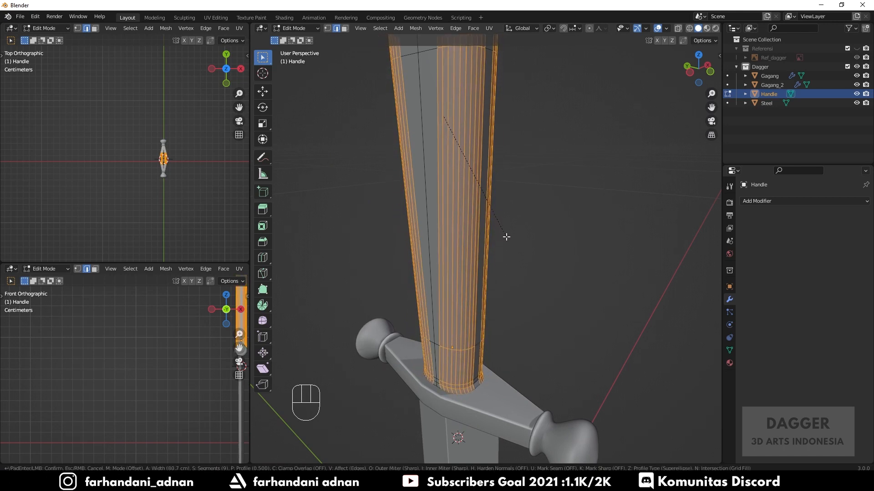
left_click(507, 237)
middle_click_drag(506, 237, 494, 196)
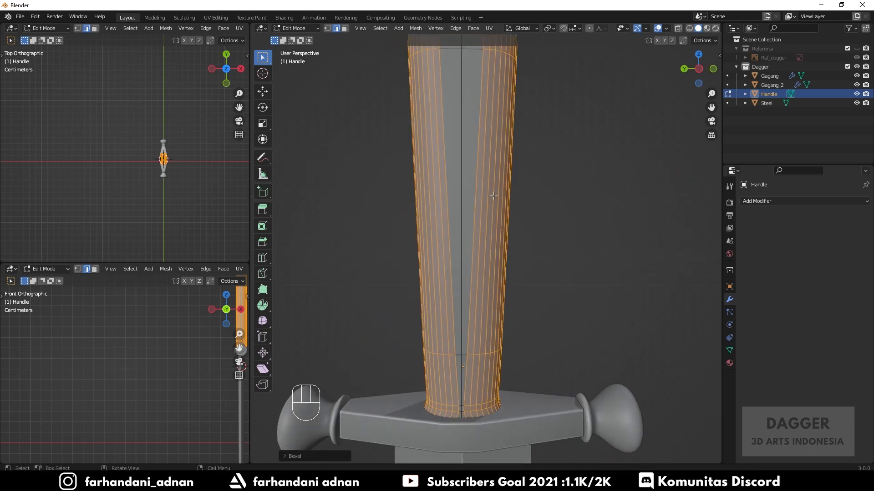
Step: Return to Object Mode, shade the handle smooth, and check its rounded shape along its length
key("Tab")
scroll(498, 207, "down", 5)
middle_click_drag(527, 232, 534, 286)
scroll(534, 286, "up", 5)
middle_click_drag(503, 187, 526, 345, "shift")
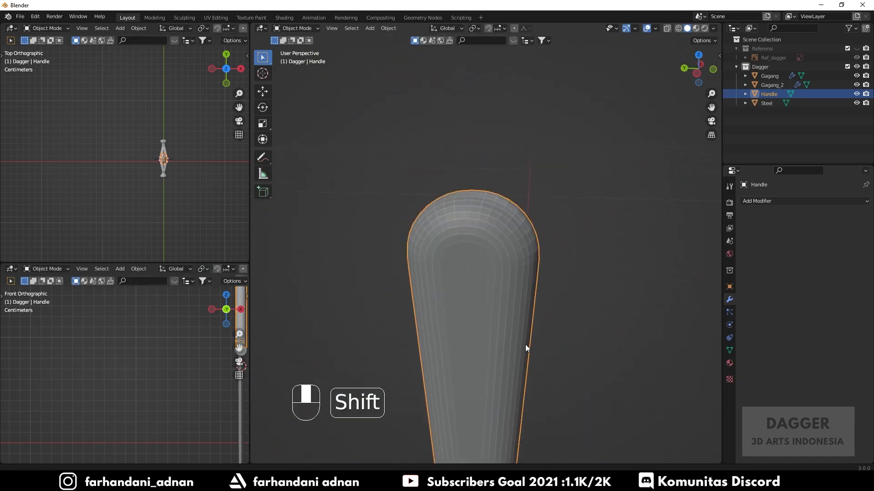
right_click(517, 253)
left_click(517, 253)
mouse_move(522, 255)
middle_mouse_down()
mouse_move(533, 320)
mouse_move(513, 300)
mouse_move(517, 279)
mouse_move(462, 168)
mouse_move(522, 222)
mouse_move(521, 236)
mouse_move(523, 227)
mouse_move(489, 269)
mouse_move(511, 246)
middle_mouse_up()
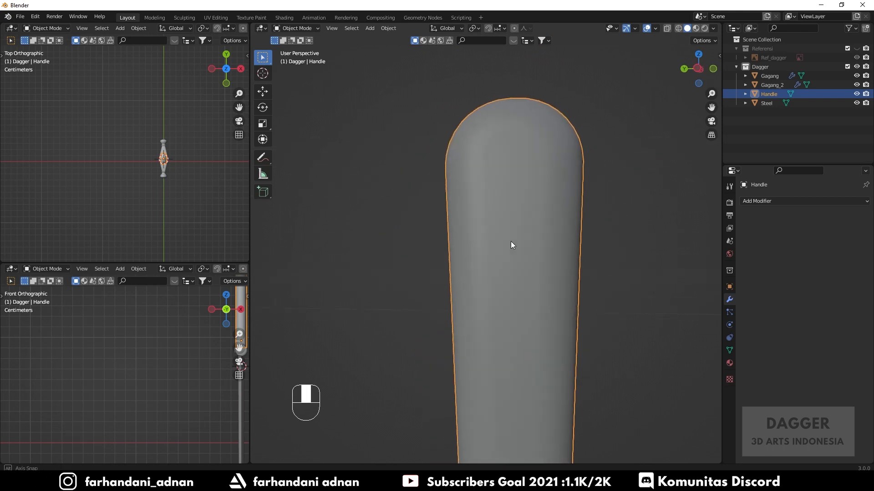
middle_click_drag(598, 266, 492, 203, "shift")
scroll(528, 236, "down", 5)
middle_click_drag(507, 304, 493, 224, "shift")
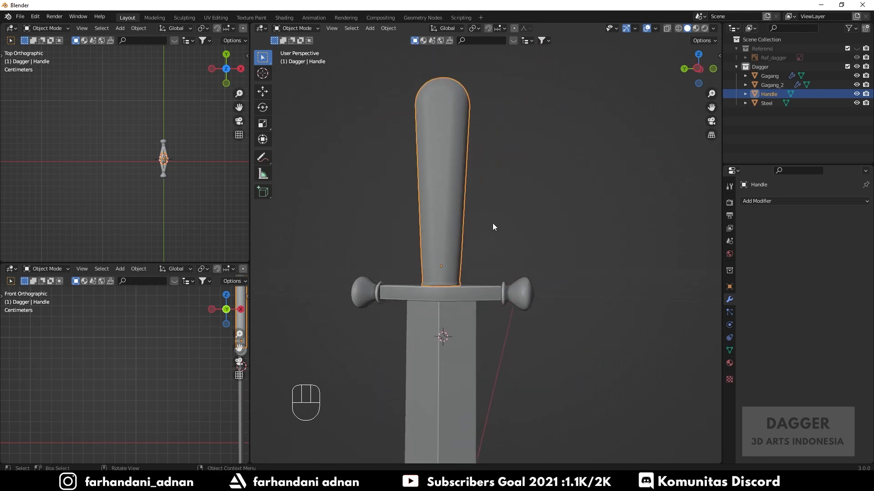
Step: Show the Referensi collection and hide the Handle object to expose the grip in the reference image
key("a")
key("a")
middle_click_drag(448, 259, 470, 258)
left_click(856, 48)
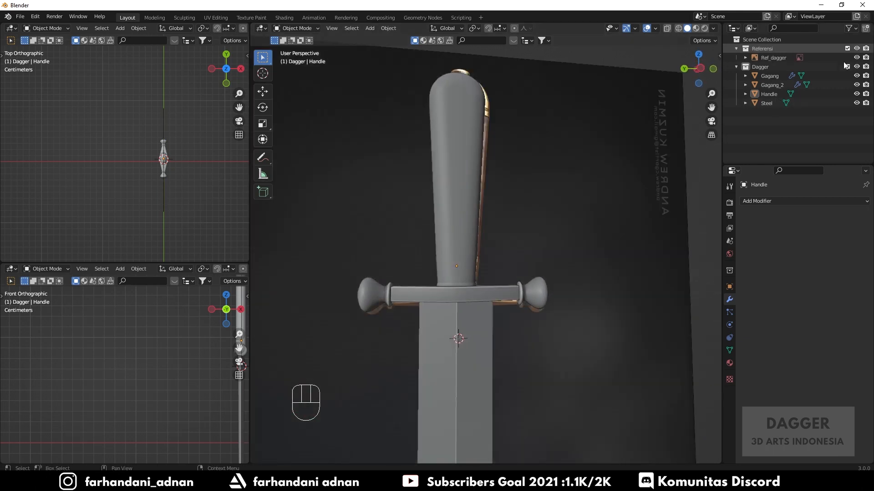
middle_click_drag(515, 201, 511, 182)
left_click(494, 176)
key("h")
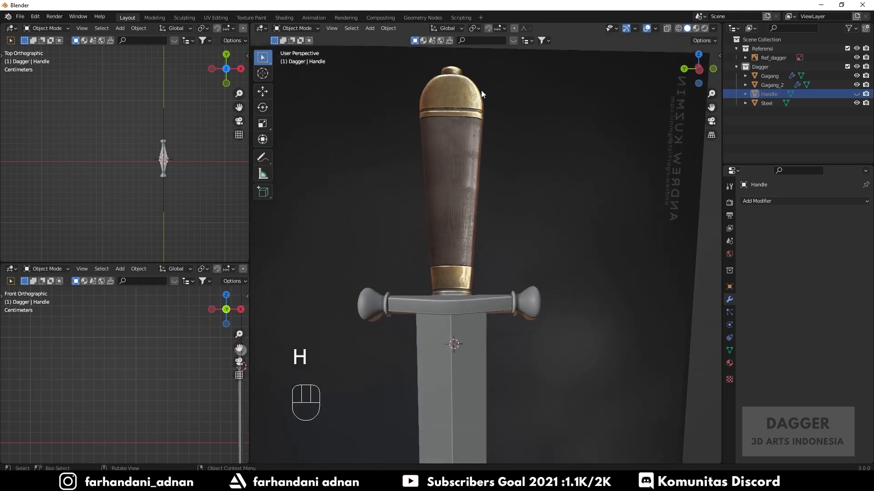
middle_click_drag(471, 112, 470, 133)
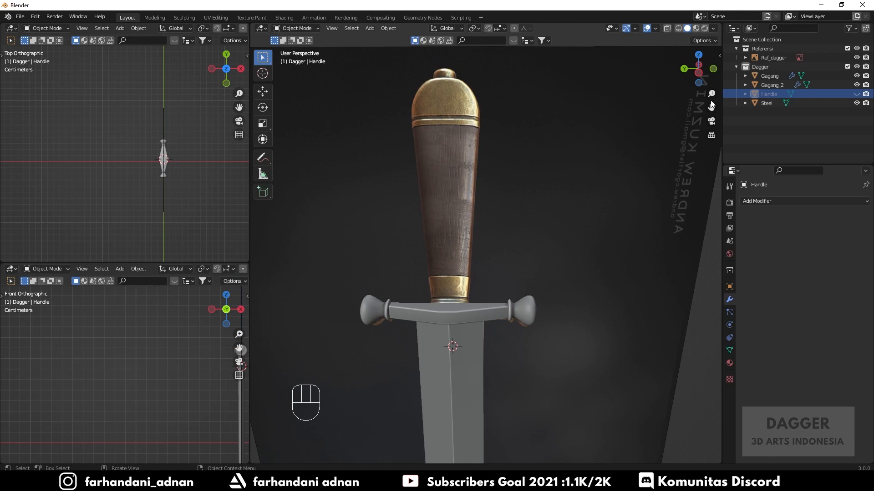
Step: Make the Handle visible again and open its mesh in Edit Mode, in wireframe and right view over the reference image, with nothing selected
left_click(857, 58)
left_click(856, 94)
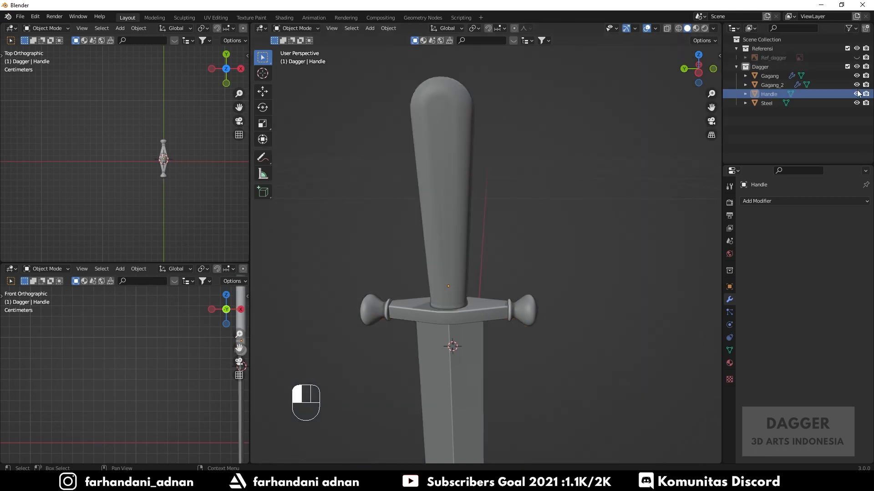
key("Tab")
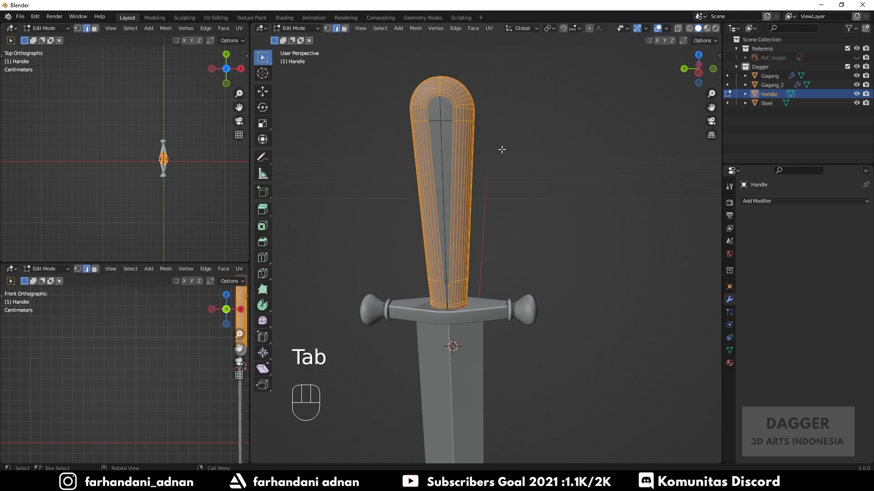
key("z")
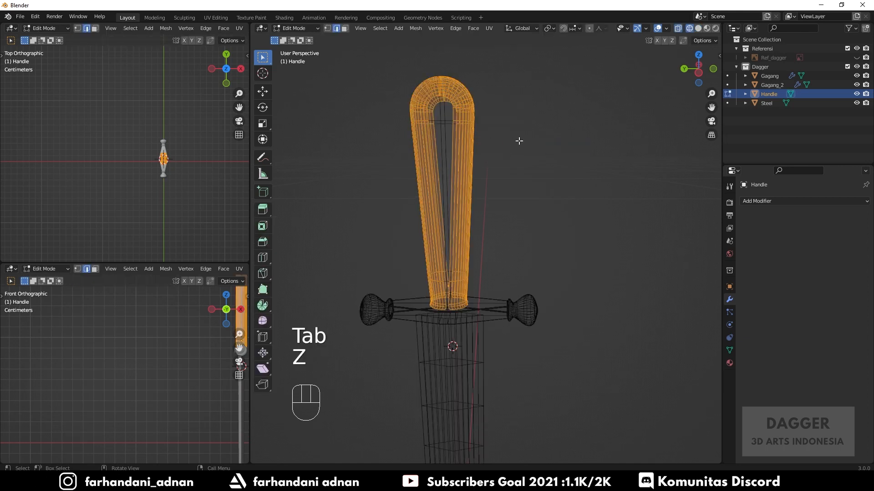
key("KP_1")
key("KP_3")
middle_click_drag(519, 141, 495, 187, "shift")
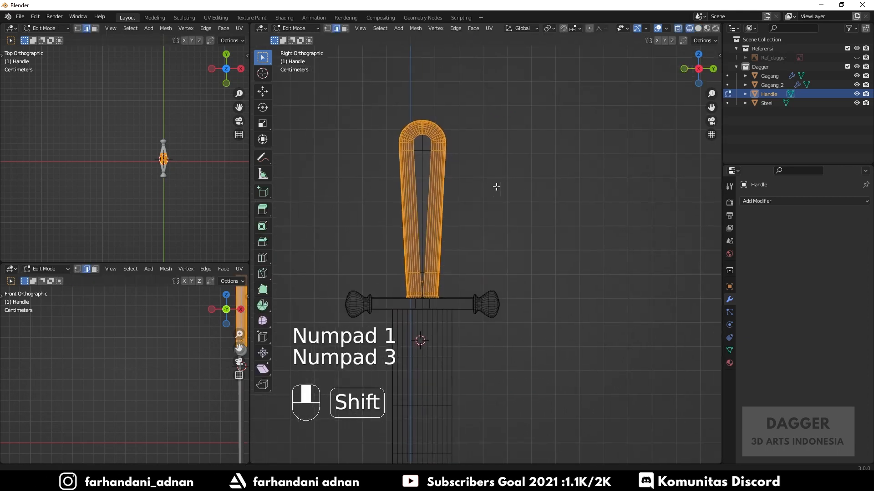
left_click(856, 58)
key("a")
key("a")
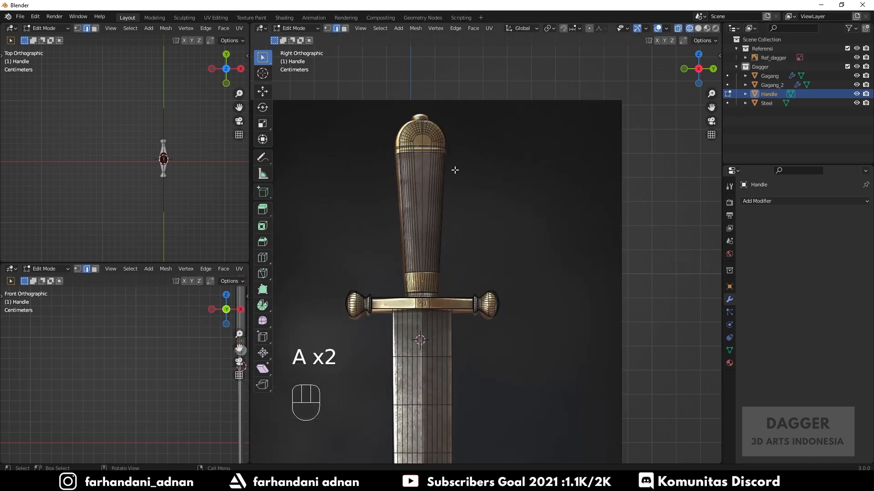
Step: Select the two opposite vertices at the base of the flat face's rounded end in vertex mode and undo the trial edits
scroll(450, 150, "up", 4)
middle_click_drag(445, 129, 537, 306, "shift")
scroll(481, 223, "up", 3)
middle_click_drag(506, 207, 539, 238, "shift")
scroll(470, 232, "up", 2)
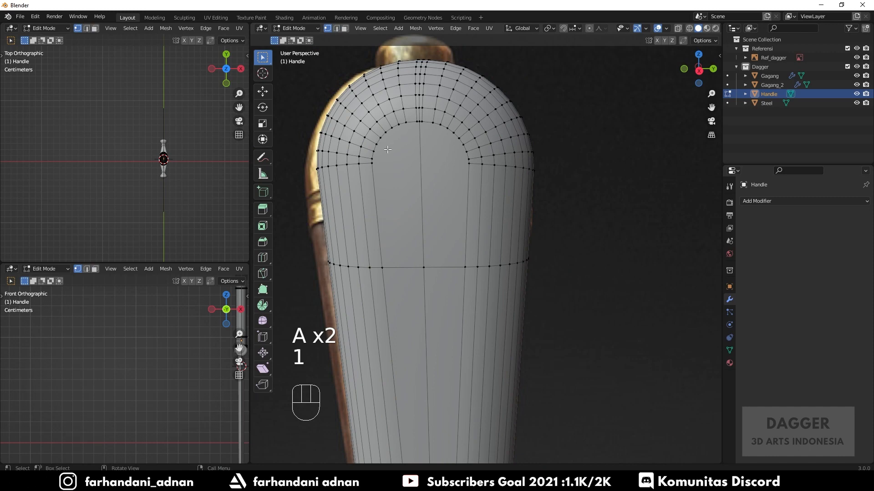
scroll(387, 149, "up", 1)
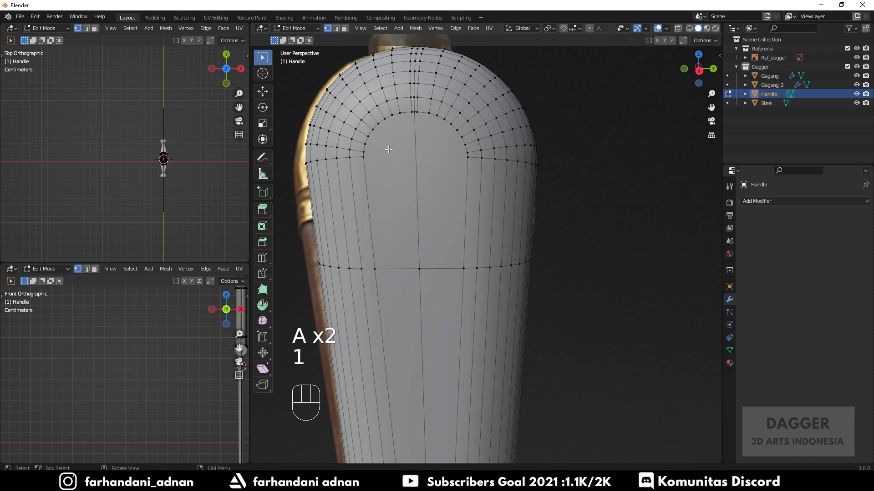
left_click(463, 156, "shift")
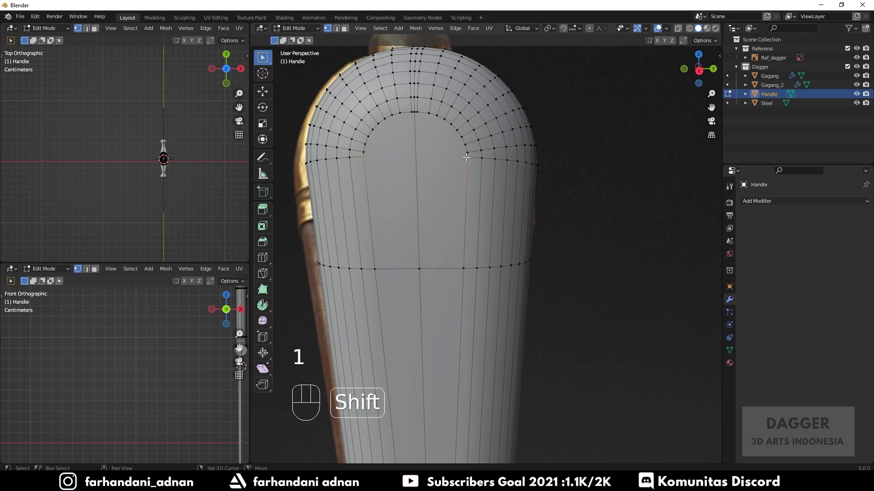
key("ctrl+z")
key("ctrl+z")
key("ctrl+z")
key("ctrl+z")
key("ctrl+z")
key("ctrl+z")
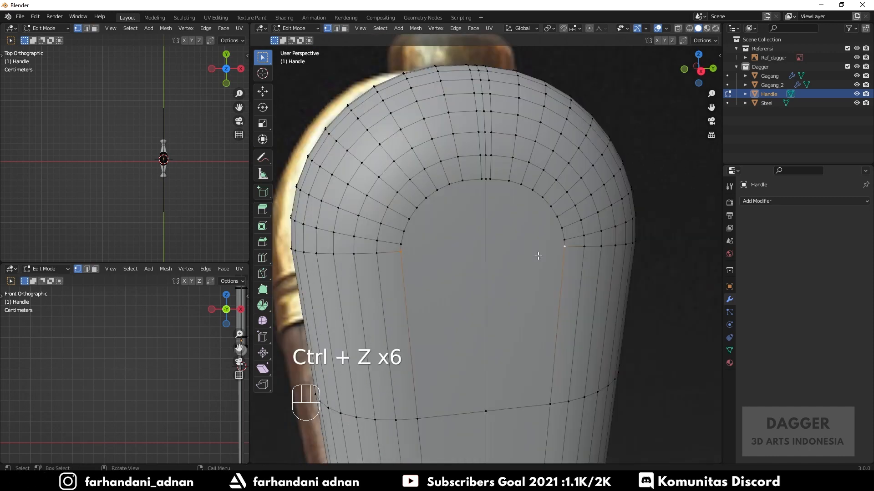
Step: Connect the opposite vertices of the flat face's rounded end with parallel horizontal edges, pair by pair up the arc, and deselect everything
key("j")
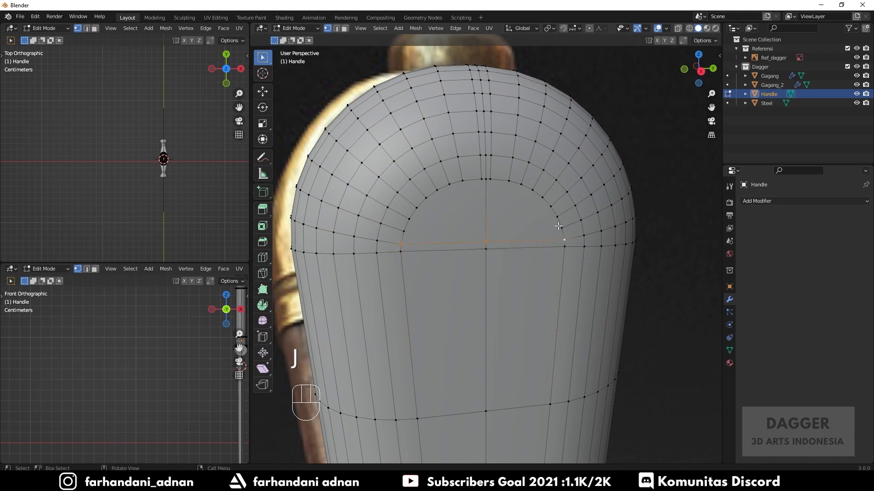
left_click(404, 231, "shift")
left_click(409, 219, "shift")
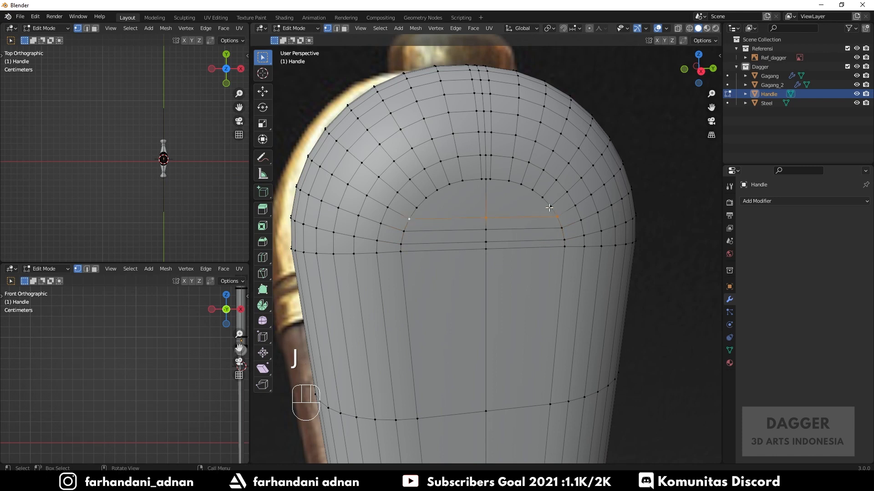
left_click(417, 208, "shift")
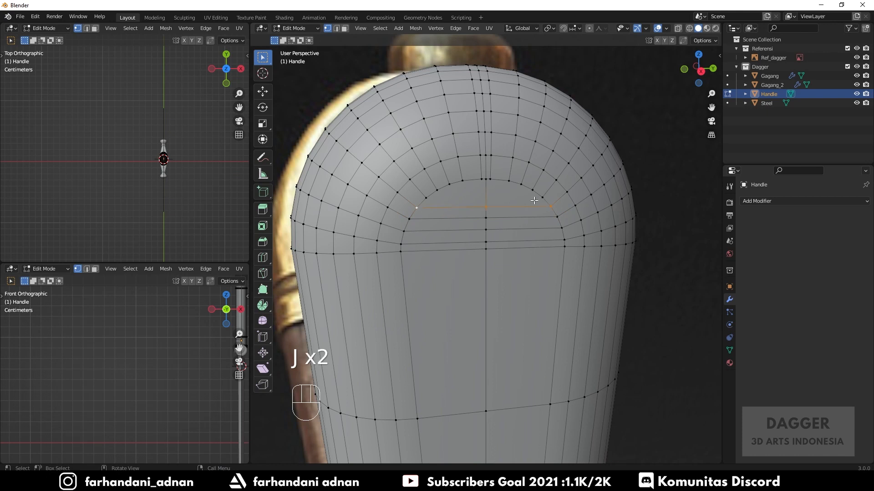
left_click(427, 197, "shift")
left_click(436, 189, "shift")
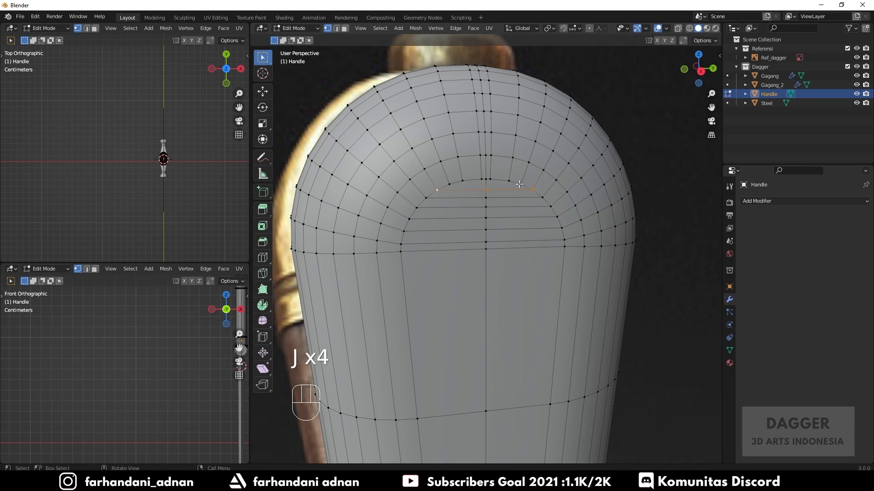
key("a")
key("a")
Step: Add three lengthwise loop cuts to each half of the handle's flat face, on both sides of the centre edge
mouse_move(476, 205)
middle_mouse_down()
mouse_move(472, 186)
mouse_move(462, 204)
middle_mouse_up()
scroll(487, 298, "down", 5)
middle_click_drag(486, 296, 470, 240, "shift")
scroll(465, 261, "up", 2)
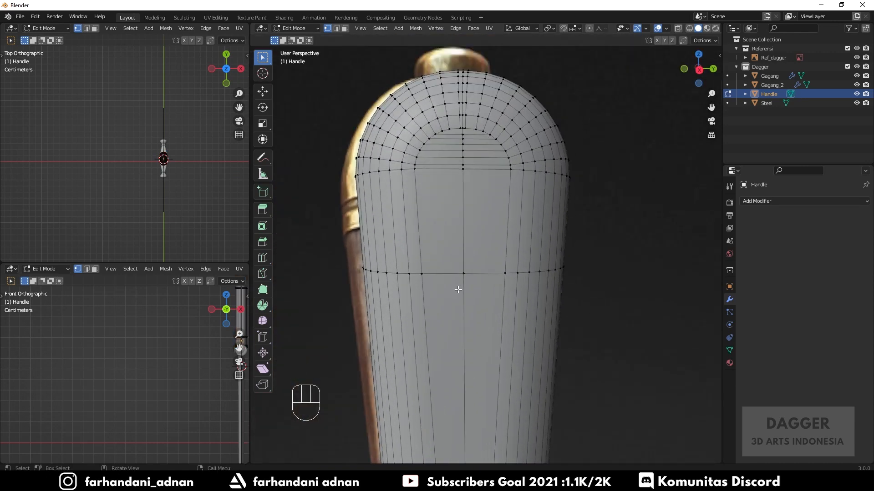
scroll(436, 186, "up", 2)
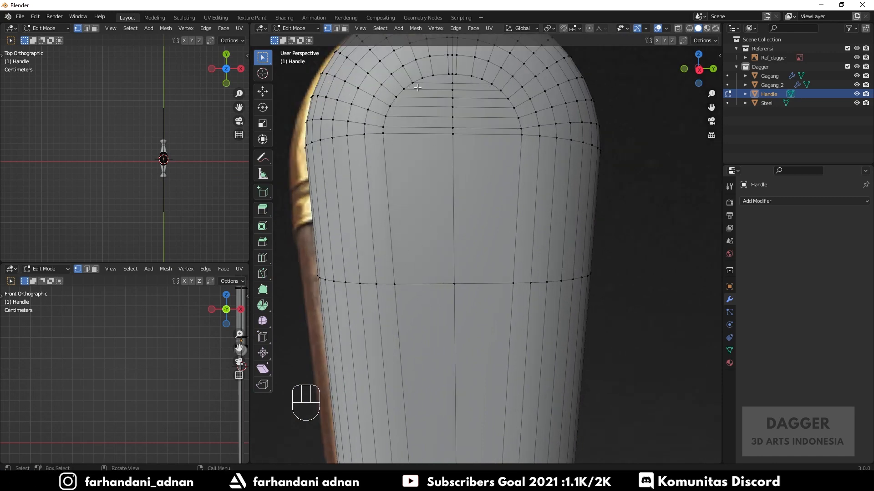
key("ctrl+r")
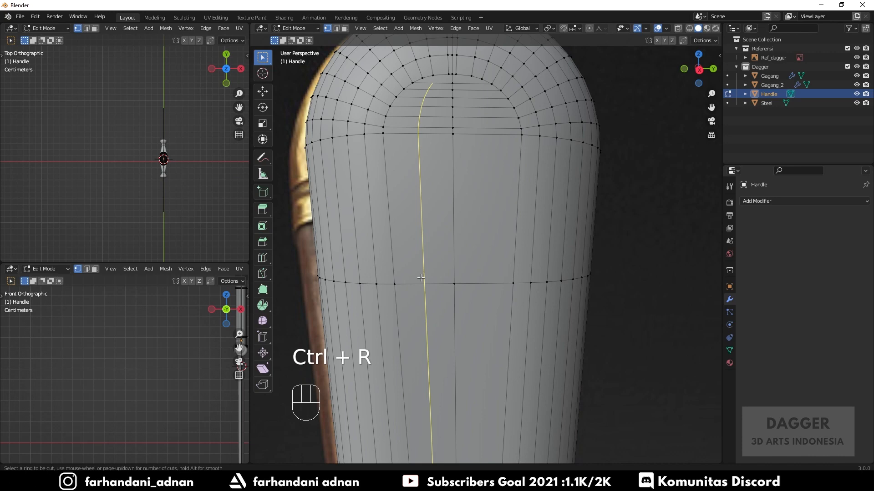
scroll(421, 277, "up", 2)
left_click(420, 277)
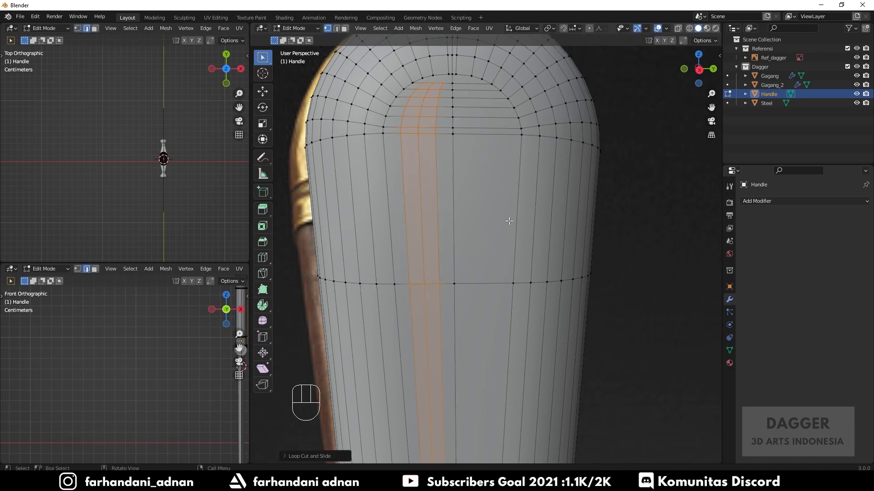
key("ctrl+r")
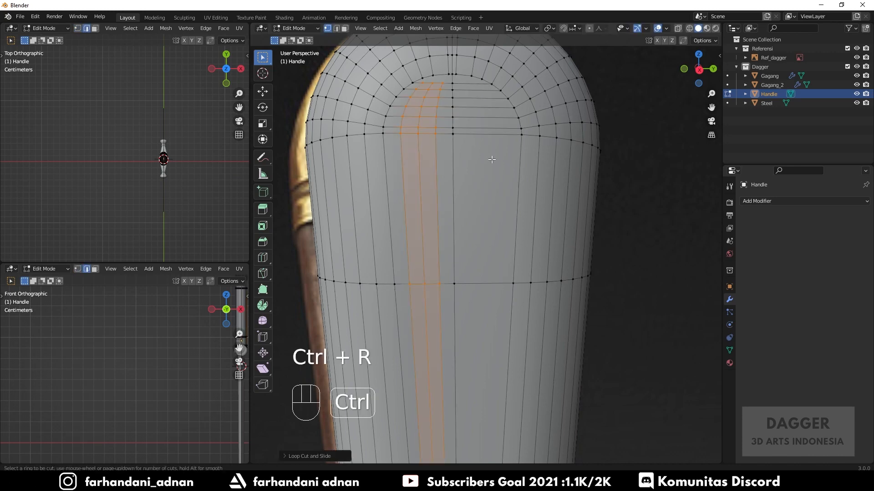
left_click(493, 126)
Step: Connect the arc's upper vertices with short edges to the ends of the new lengthwise loops on both sides of the centre line
middle_click_drag(497, 147, 511, 287, "shift")
scroll(457, 217, "up", 5)
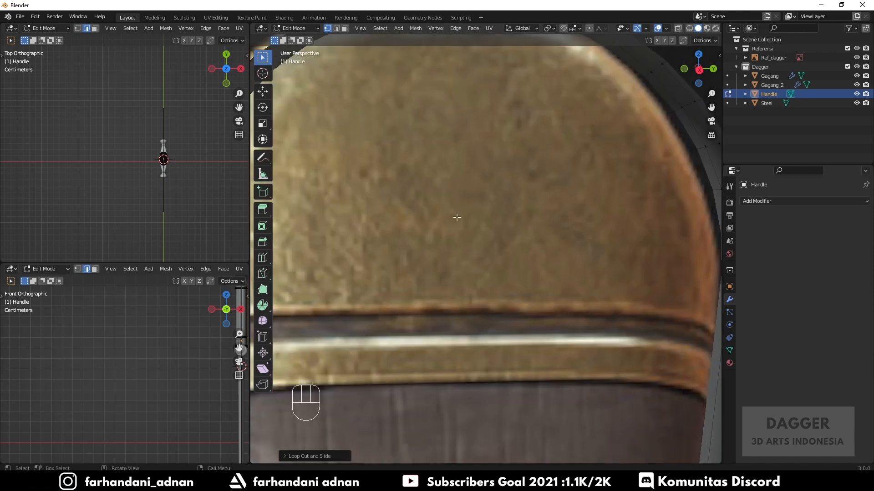
scroll(456, 217, "down", 3)
scroll(450, 225, "up", 1)
key("a")
key("a")
left_click(415, 195)
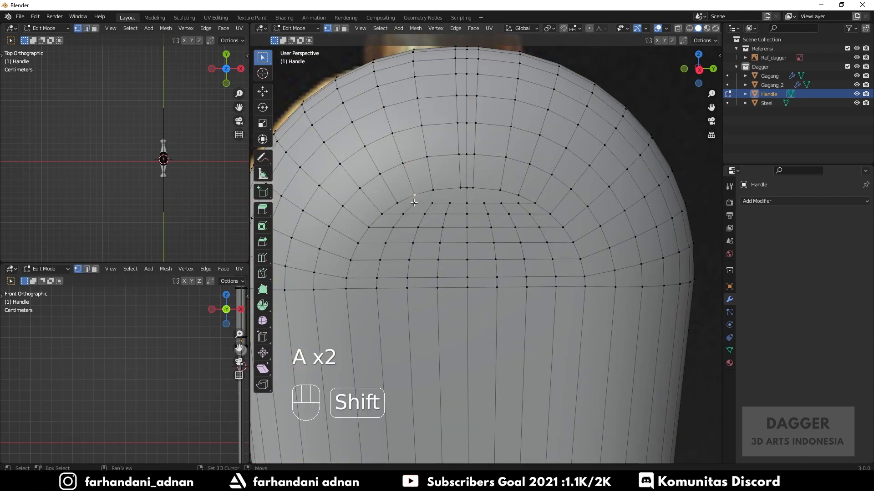
left_click(414, 203, "shift")
key("j")
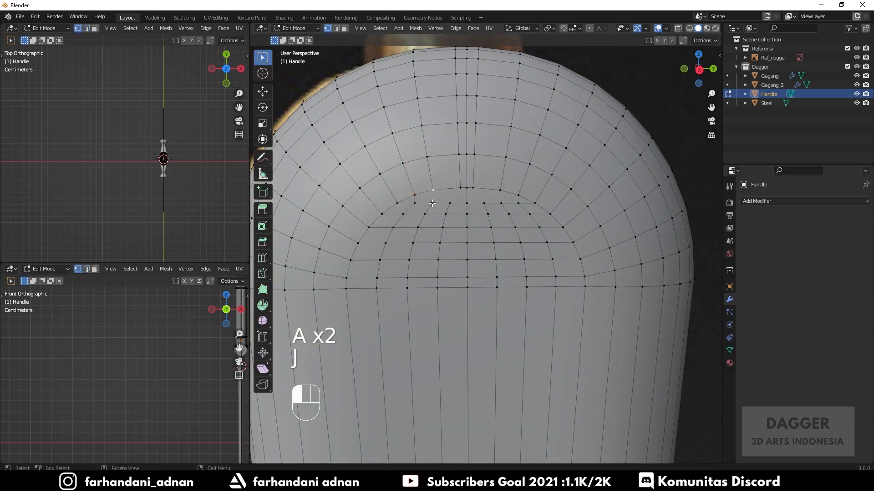
key("j")
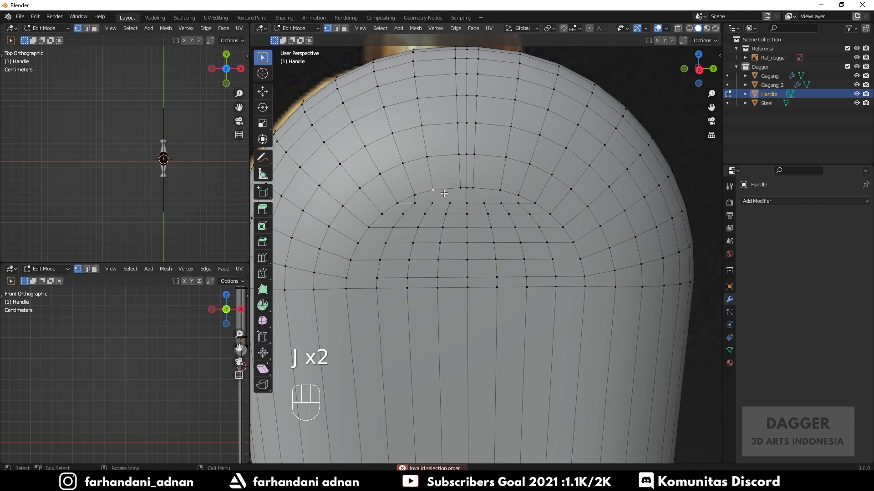
left_click(432, 203, "shift")
key("j")
left_click(461, 187, "shift")
left_click(483, 203, "shift")
left_click(501, 204, "shift")
left_click(518, 195, "shift")
left_click(519, 203, "shift")
key("a")
key("a")
Step: Check the reworked topology of the handle's rounded end, return to Object Mode and view the handle from above
scroll(559, 225, "down", 3)
key("a")
key("a")
middle_click_drag(496, 235, 492, 243)
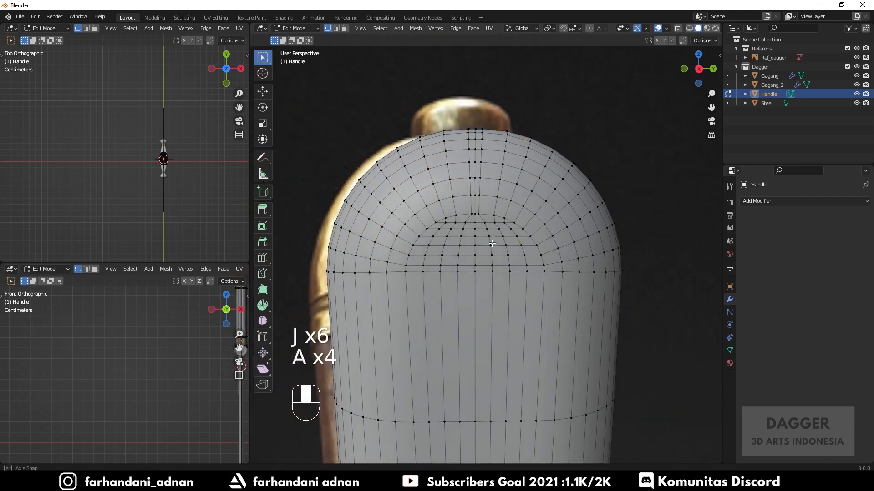
key("2")
scroll(479, 262, "up", 1)
scroll(444, 237, "down", 3)
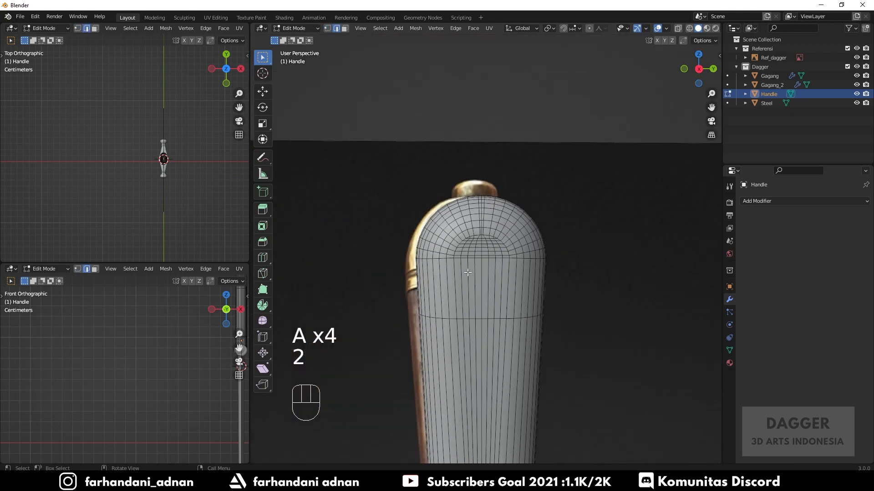
middle_click_drag(443, 237, 433, 274)
key("Tab")
key("KP_7")
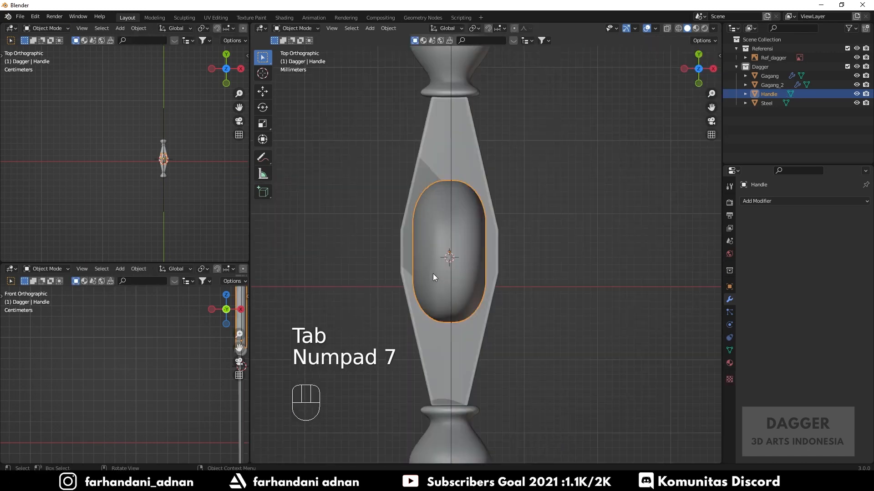
Step: Select the negative-X half of the handle in wireframe top view and delete its faces
key("Tab")
key("z")
left_click(398, 258)
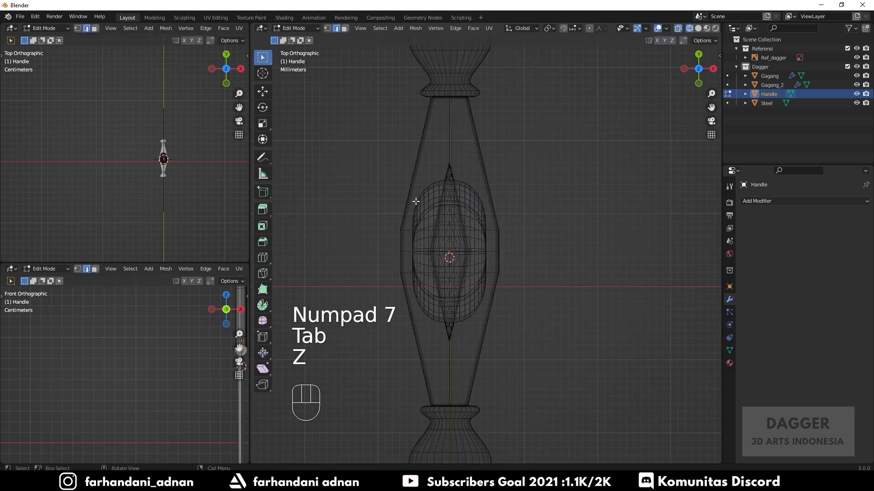
key("1")
key("2")
left_click_drag(380, 145, 452, 349)
left_click_drag(385, 155, 455, 355)
key("x")
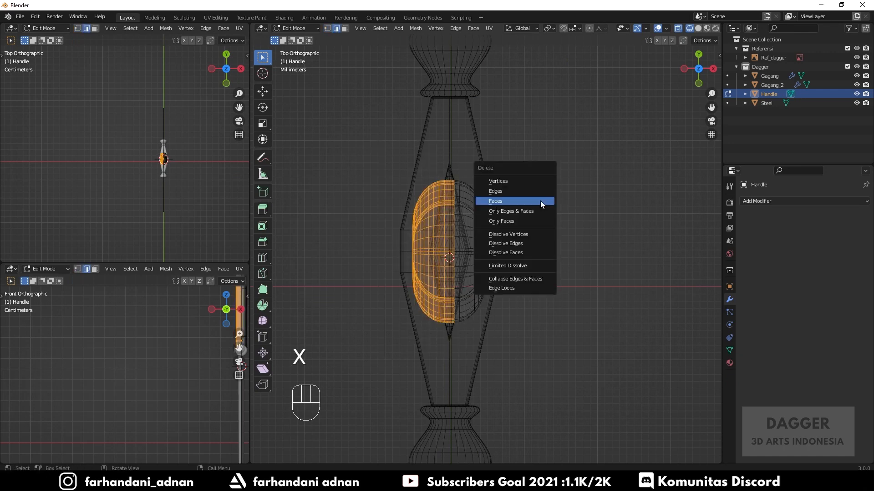
left_click(540, 201)
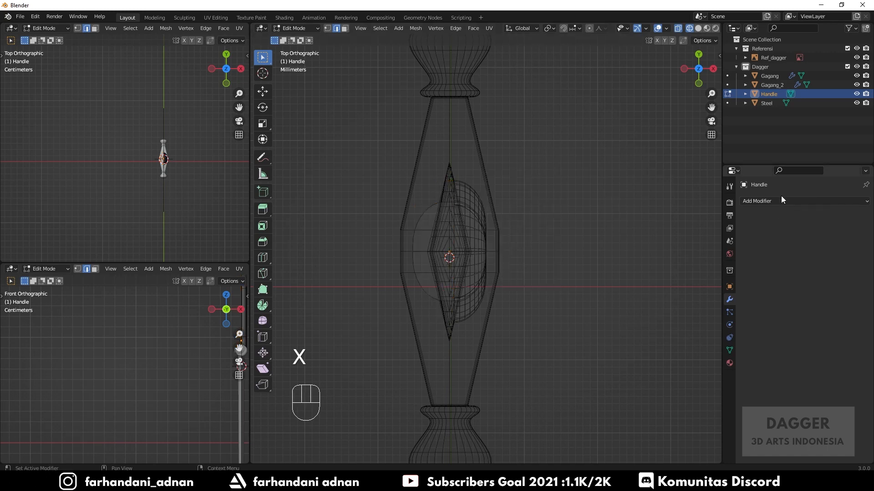
Step: Add a Mirror modifier on the X axis with Clipping enabled to the handle, and return to solid shading
left_click(780, 200)
left_click(694, 308)
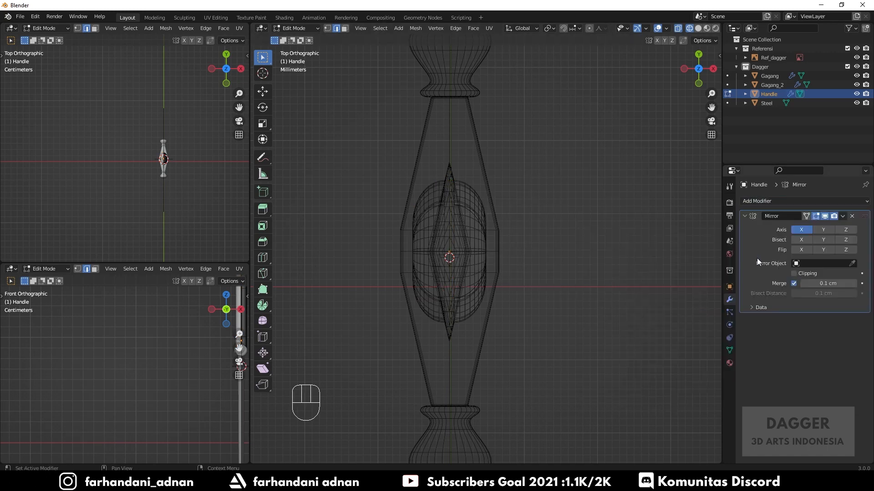
left_click(794, 274)
key("z")
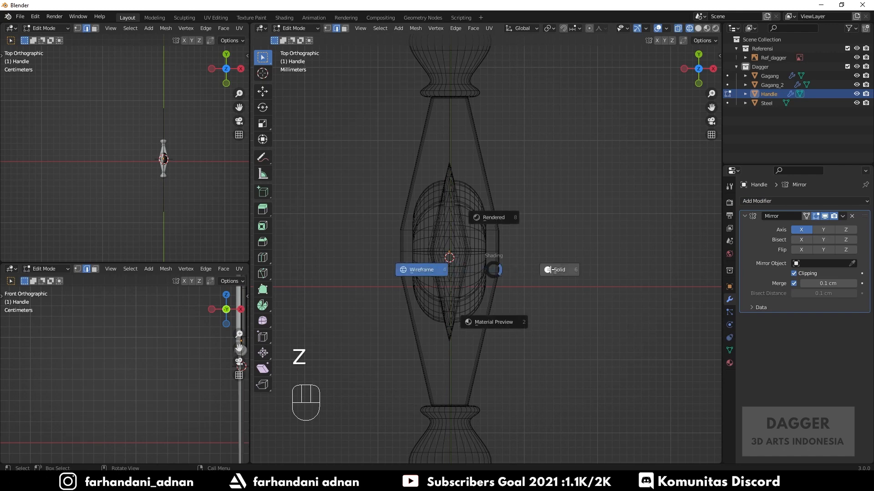
mouse_move(534, 273)
middle_mouse_down()
mouse_move(514, 261)
mouse_move(546, 228)
mouse_move(514, 272)
middle_mouse_up()
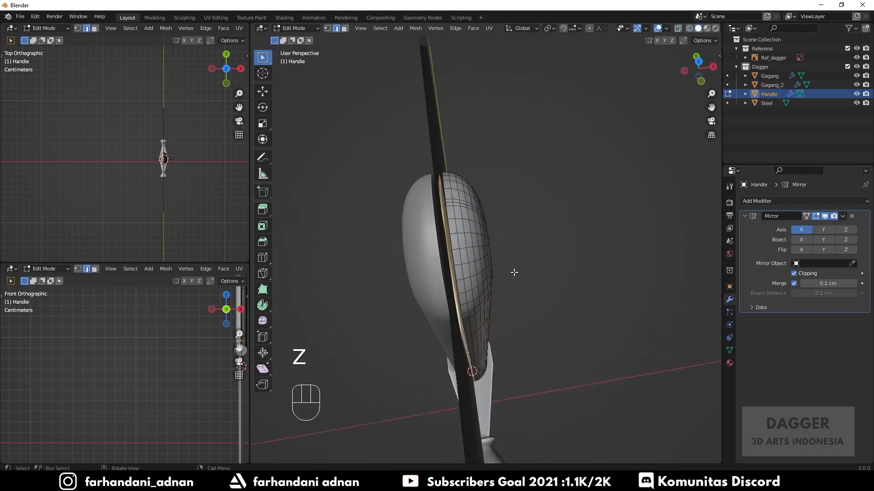
Step: Return to Object Mode, hide the Ref_dagger image, and select the handle to expose the seam between its halves
key("Tab")
left_click(476, 371)
left_click(477, 371)
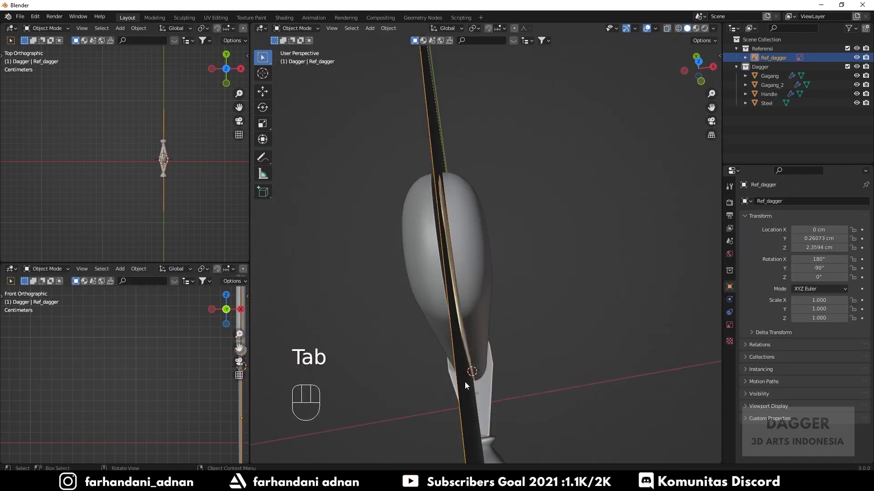
key("h")
left_click(483, 316)
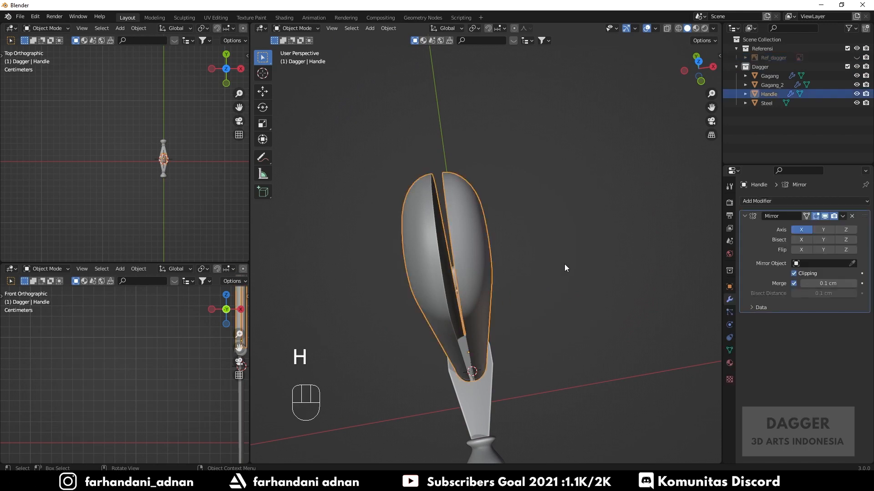
Step: Try to pick the handle itself as the Mirror modifier's mirror object
middle_click_drag(565, 265, 537, 247)
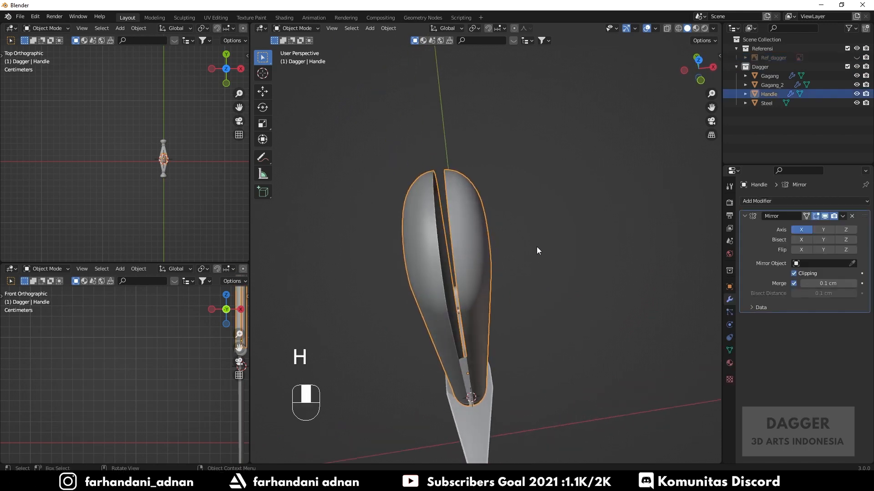
left_click(852, 263)
left_click(473, 255)
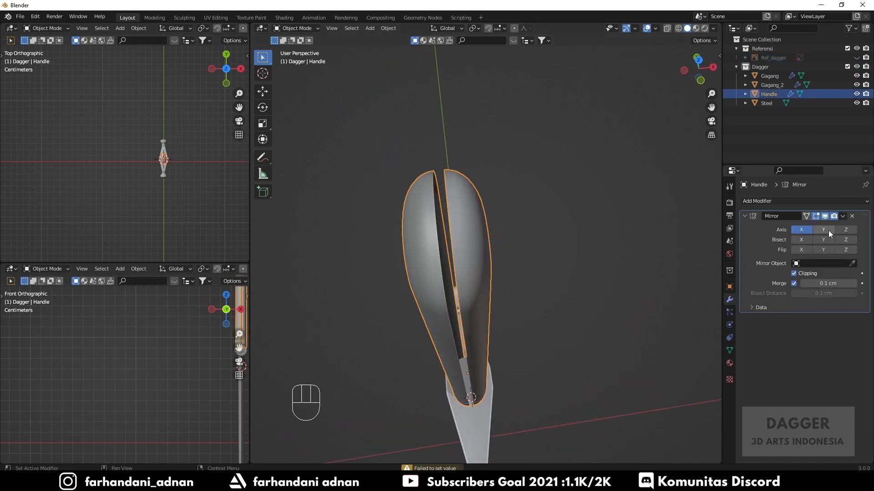
Step: Move the entire remaining handle half along the X axis to close the gap with its mirrored half
left_click(802, 229)
left_click(801, 228)
key("Tab")
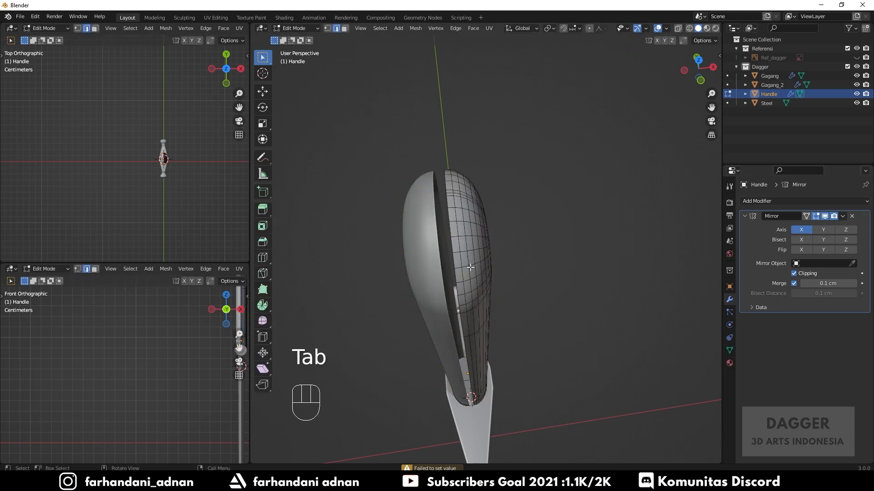
key("a")
key("g")
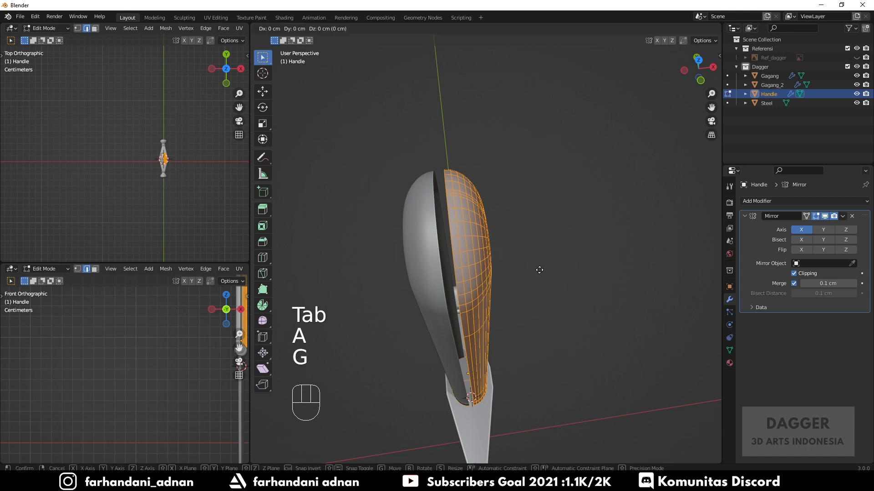
key("y")
key("x")
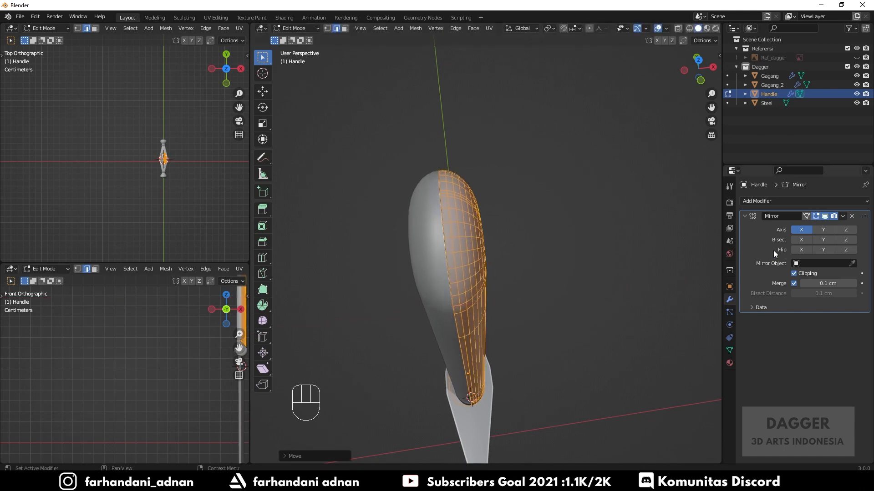
Step: Inspect the closed seam and nudge the handle half slightly along X to tighten it
key("Tab")
middle_click_drag(493, 255, 503, 269)
scroll(424, 261, "up", 4)
middle_click_drag(424, 261, 381, 219)
key("Tab")
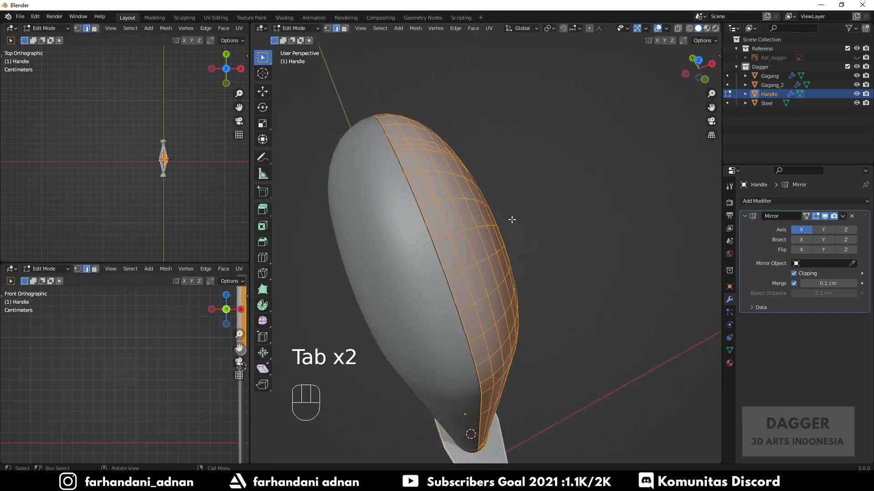
key("g")
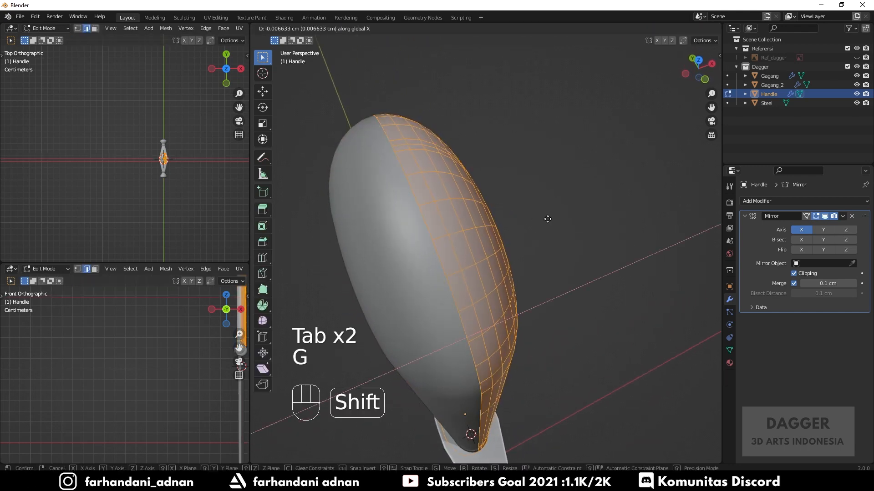
key("Tab")
Step: Slide the horizontal edge loop beneath the handle's rounded end a little further down the grip
scroll(547, 220, "down", 2)
middle_click_drag(546, 233, 551, 257)
scroll(528, 264, "down", 3)
key("Tab")
key("a")
key("a")
scroll(544, 253, "up", 4)
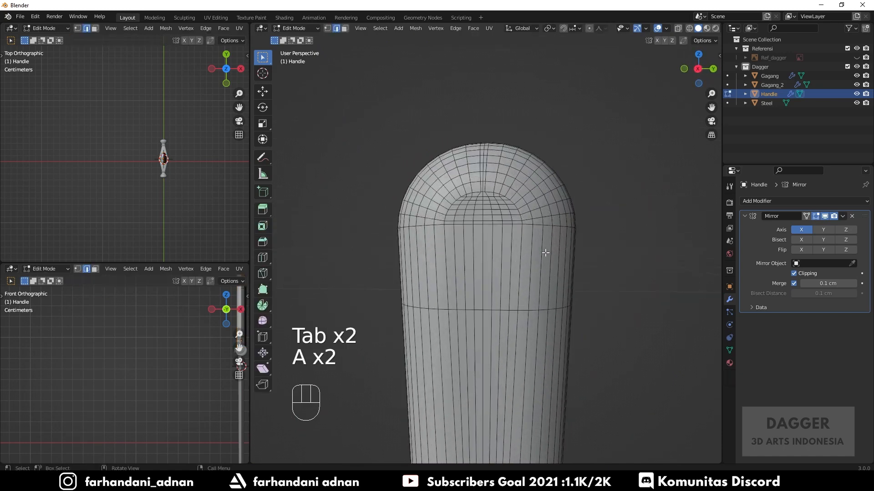
key("a")
key("a")
scroll(574, 240, "up", 2)
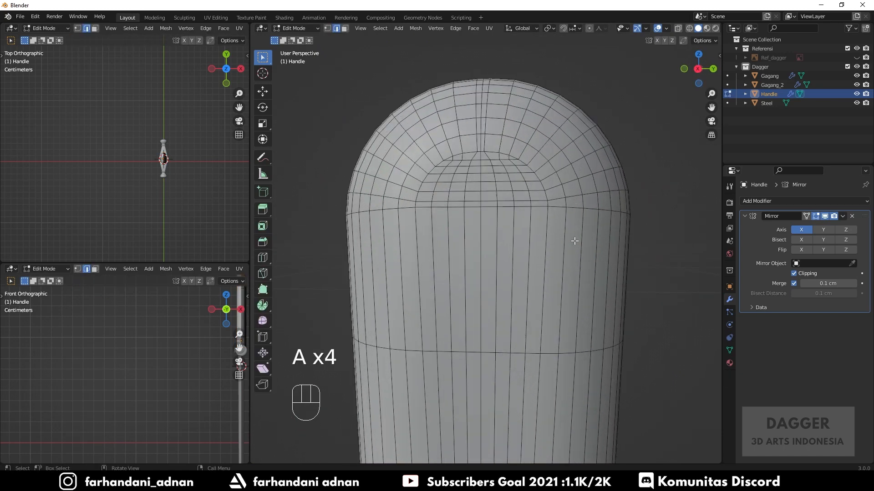
left_click(643, 214, "alt+shift")
key("g")
key("g")
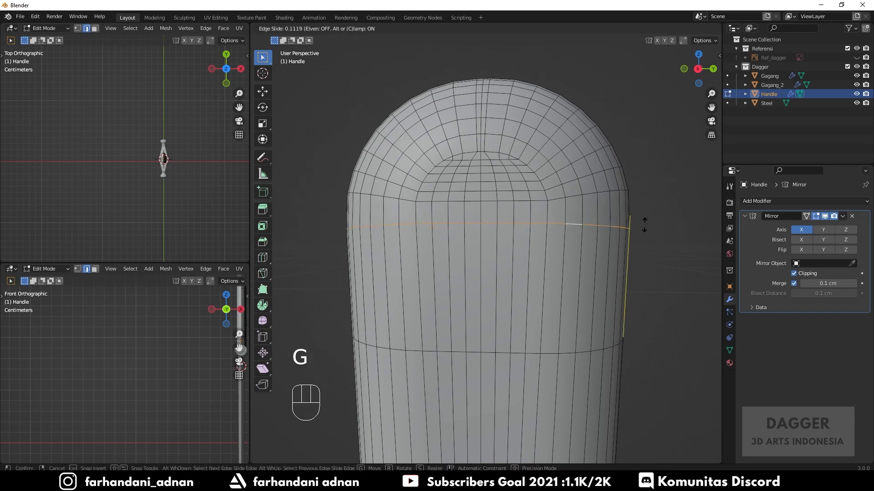
left_click(644, 224)
Step: Show the handle in right view as wireframe and unhide the Ref_dagger image
key("KP_1")
key("KP_3")
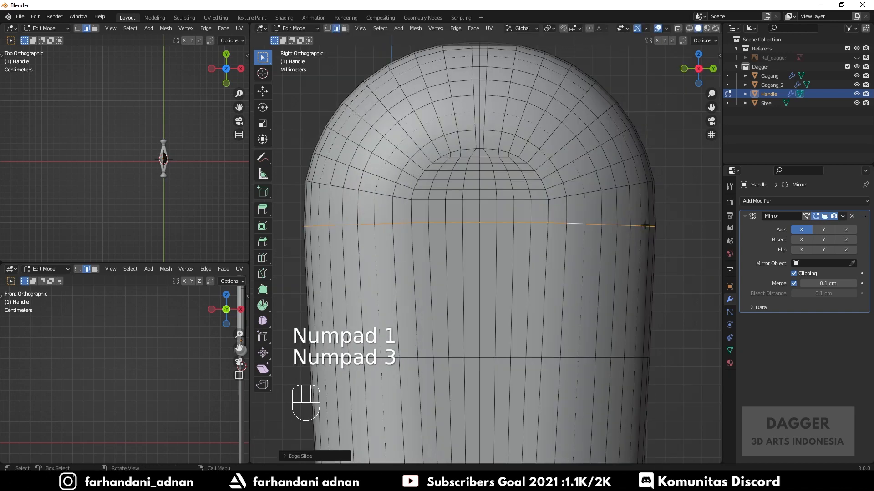
key("z")
left_click(578, 226)
left_click(549, 229, "shift")
middle_click_drag(549, 230, 498, 230, "shift")
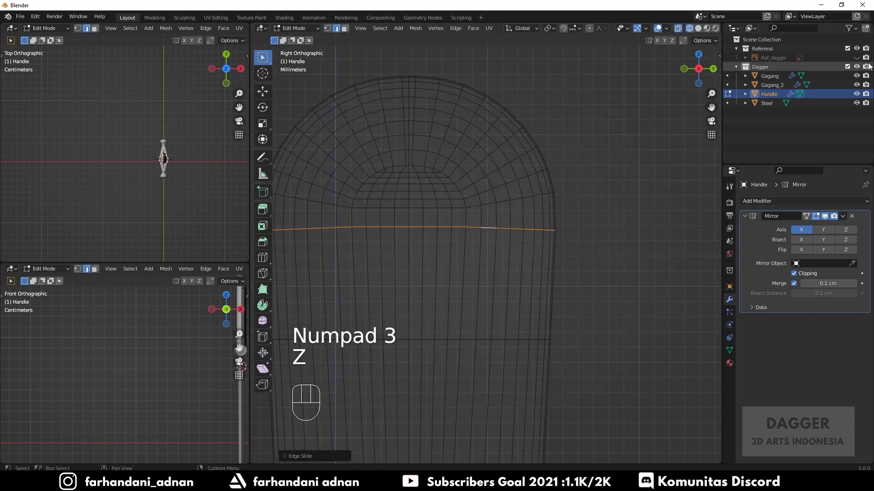
left_click(856, 58)
middle_click_drag(475, 190, 528, 188, "shift")
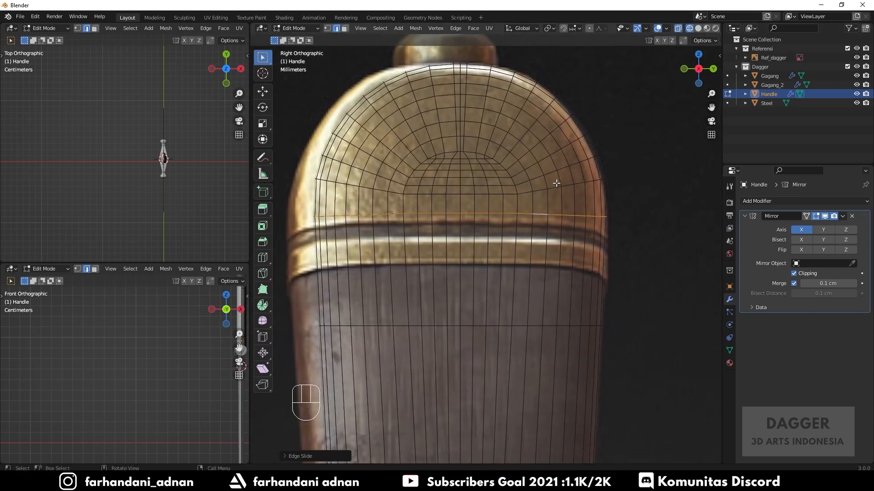
Step: Slide the selected edge loop onto the lower edge of the reference's gold cap and clear the selection
key("g")
key("g")
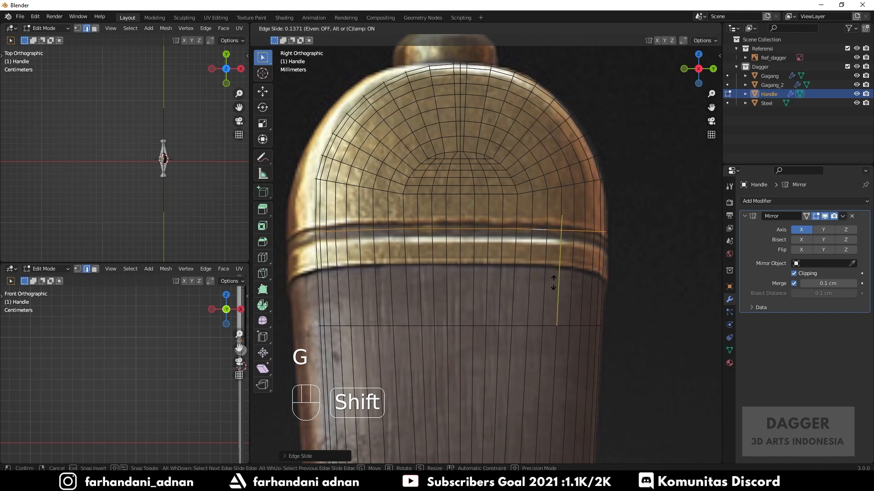
left_click(561, 246)
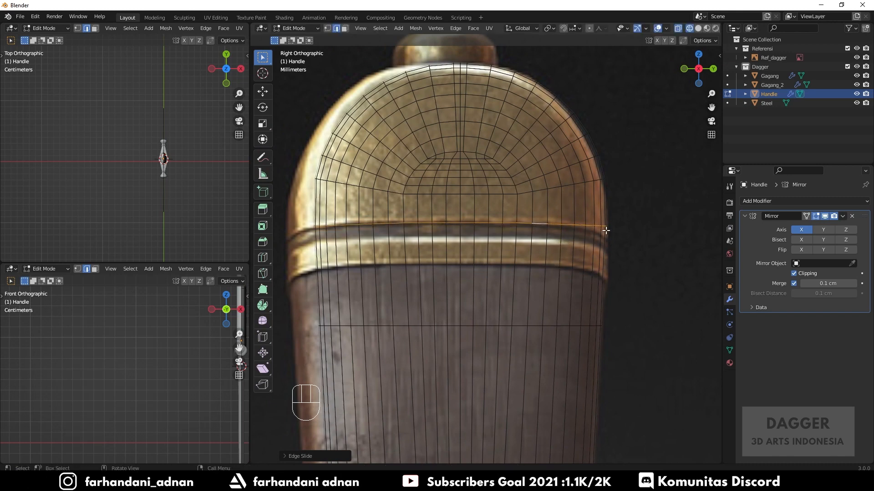
key("a")
key("a")
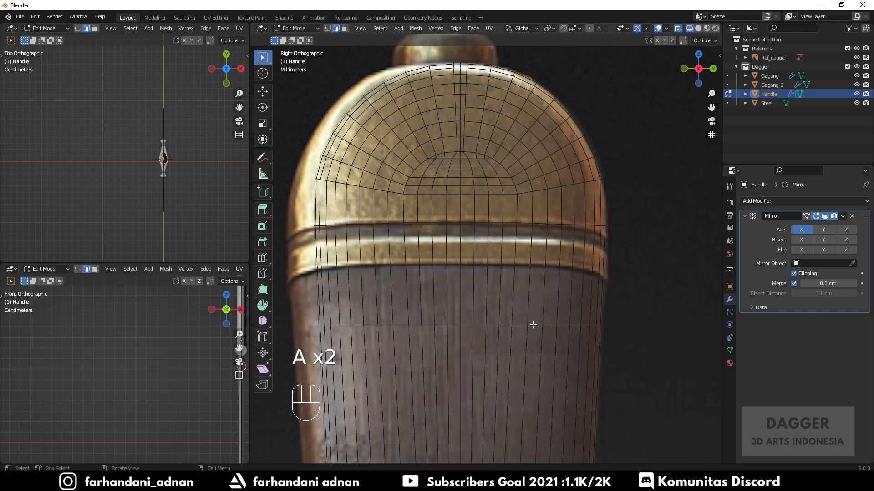
Step: Dissolve the horizontal edge loop that crosses the upper grip below the gold band
left_click(520, 326, "alt+shift")
key("x")
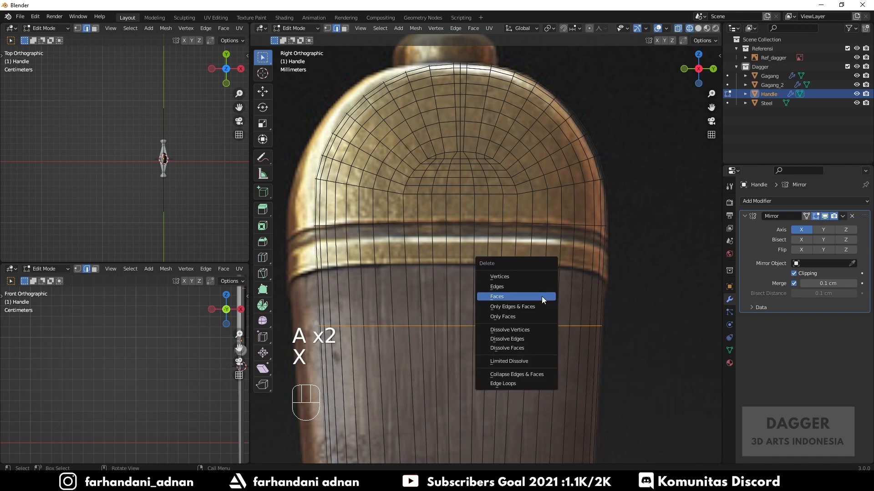
left_click(531, 342)
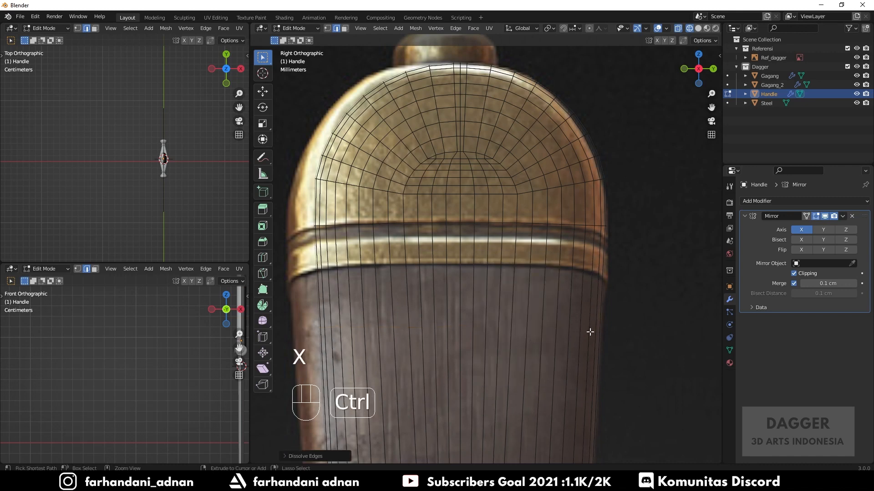
key("ctrl+r")
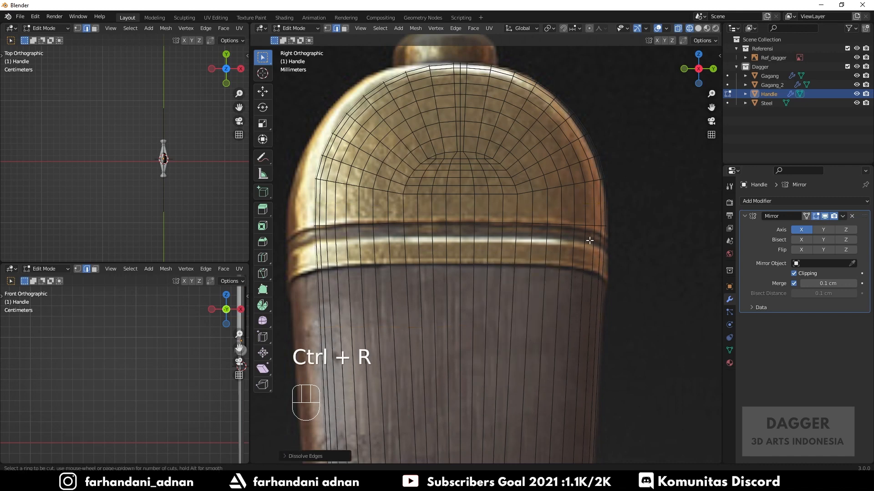
right_click(582, 266)
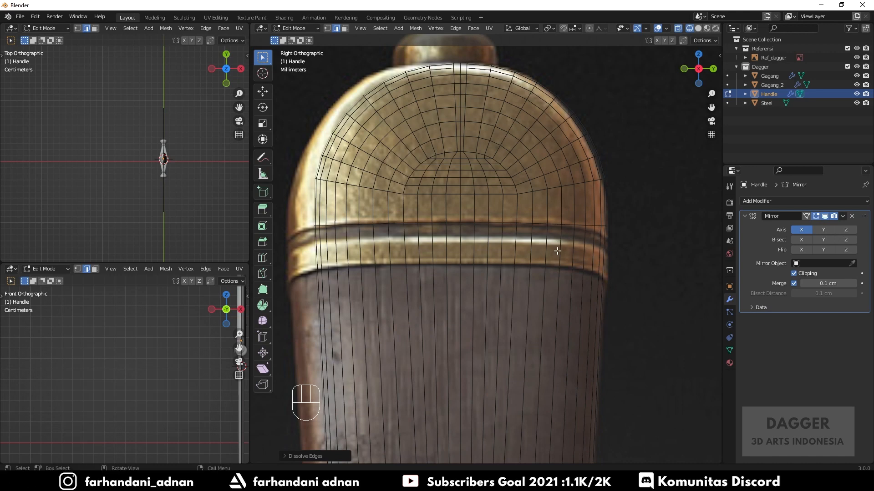
key("ctrl+z")
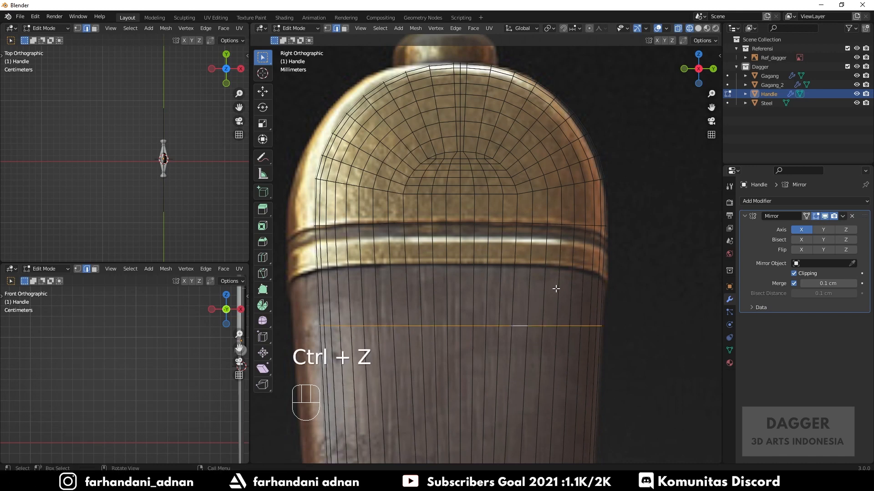
key("x")
left_click(509, 304)
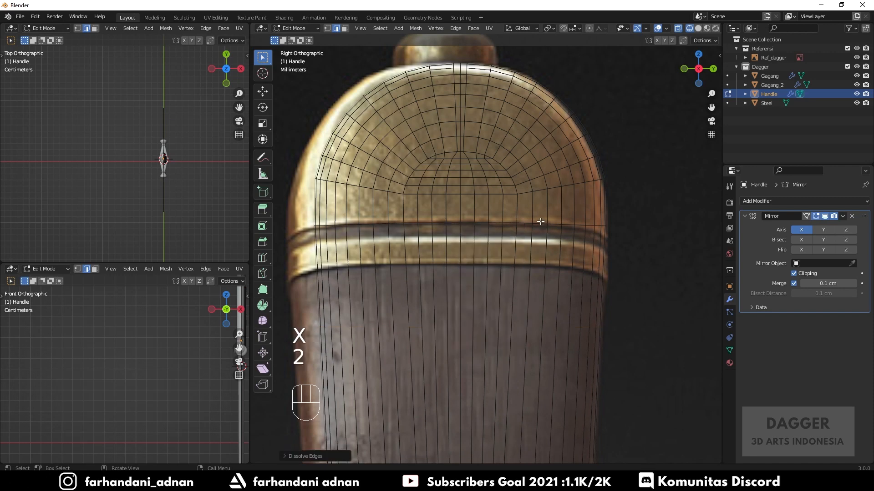
Step: Slide the edge loop at the cap's lower edge down to the lower edge of the gold band
left_click(541, 223, "alt+shift")
key("g")
key("g")
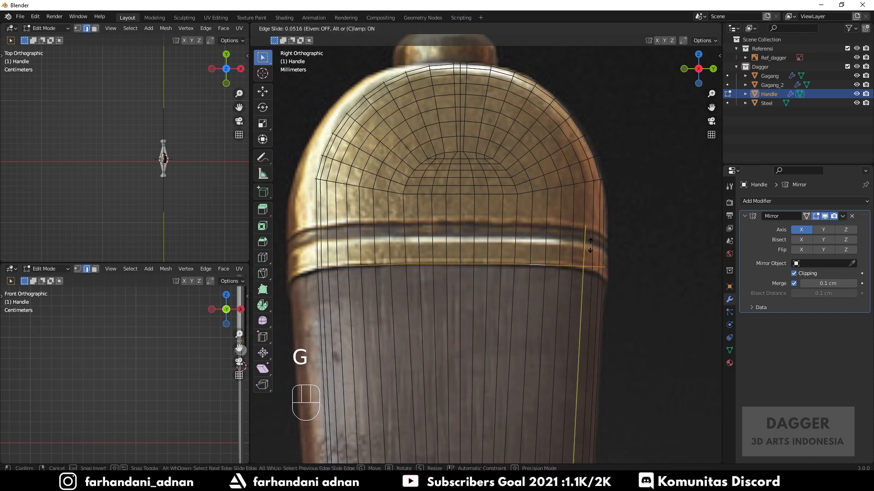
left_click(591, 246)
Step: Add a loop cut along the gold band's upper edge and scale it along Z to follow the band's curve
key("ctrl+r")
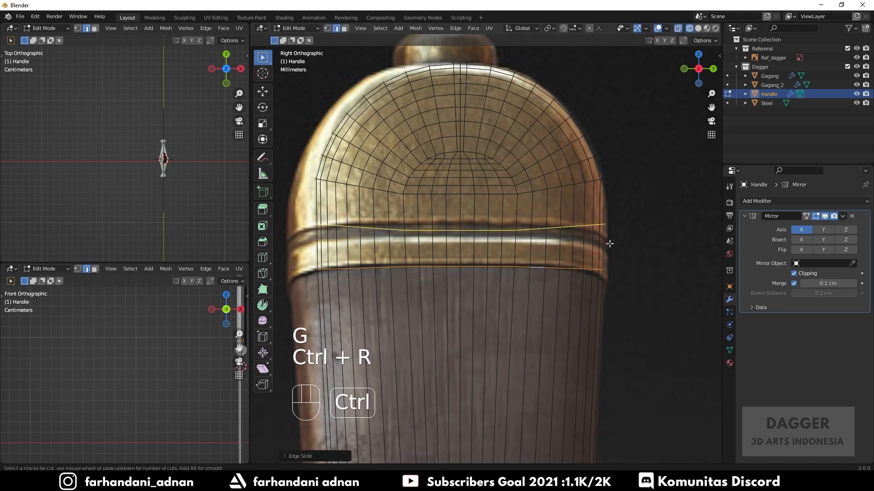
left_click(610, 243)
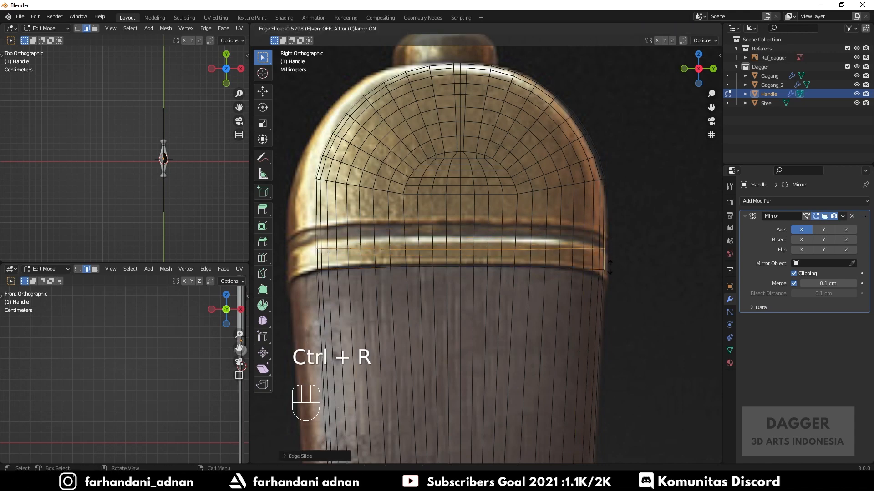
left_click(610, 262)
key("s")
key("z")
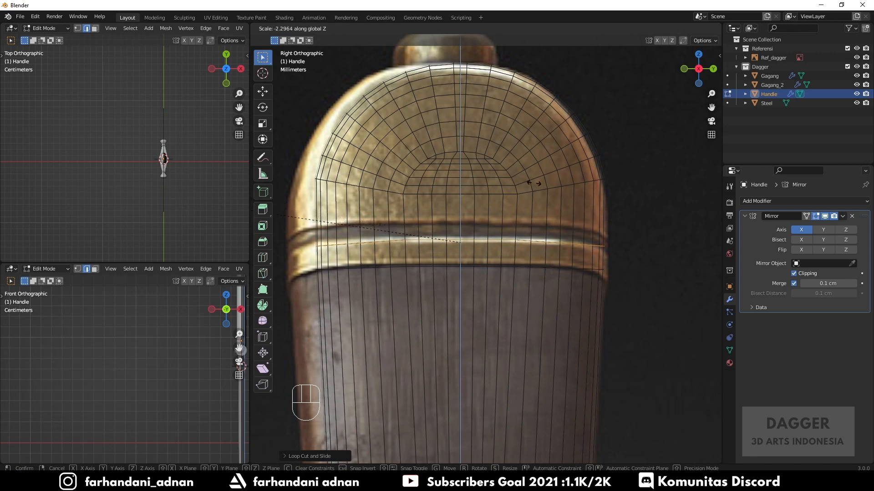
left_click(418, 193)
key("a")
key("a")
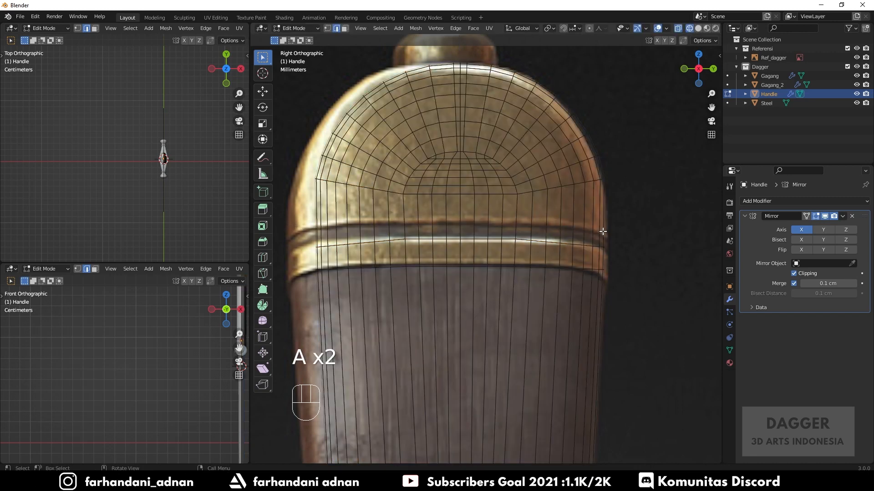
Step: Add a loop cut along the gold cap's lower edge and scale it along Z to match the reference's curve
key("ctrl+r")
left_click(605, 219)
left_click(606, 226)
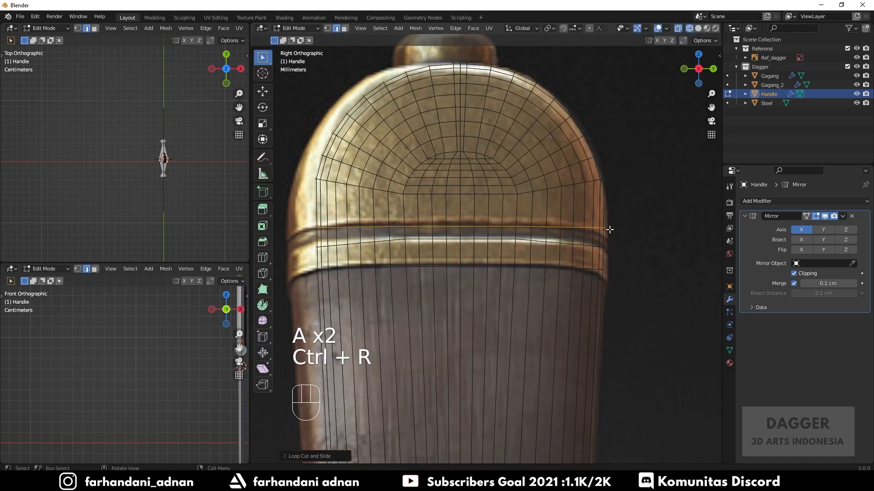
key("s")
key("z")
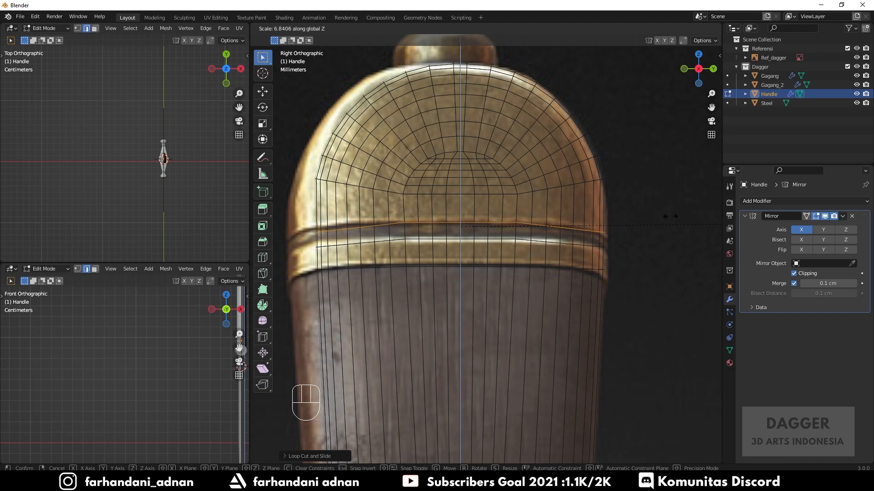
left_click(697, 220)
scroll(626, 234, "down", 6)
key("a")
key("a")
Step: Add a loop cut on the lower gold collar and slide it down to the collar's lower edge
middle_click_drag(500, 350, 426, 169, "shift")
middle_click_drag(443, 337, 573, 279, "shift")
scroll(427, 291, "up", 6)
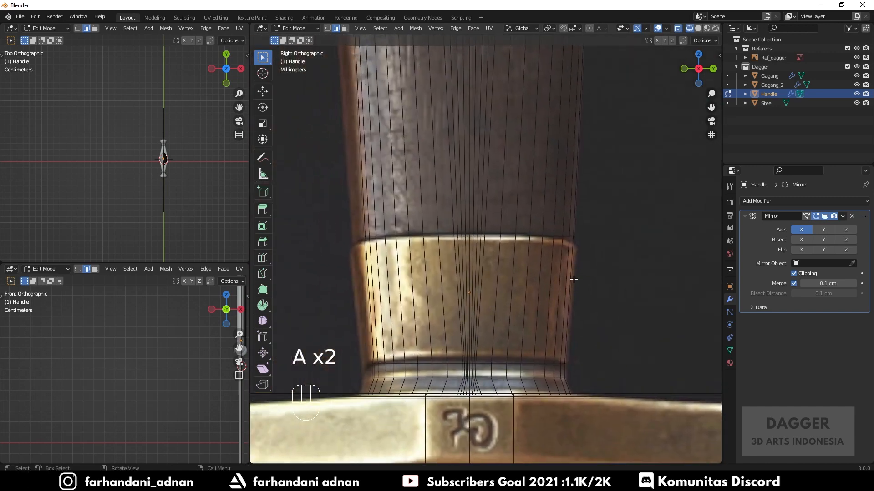
key("ctrl+r")
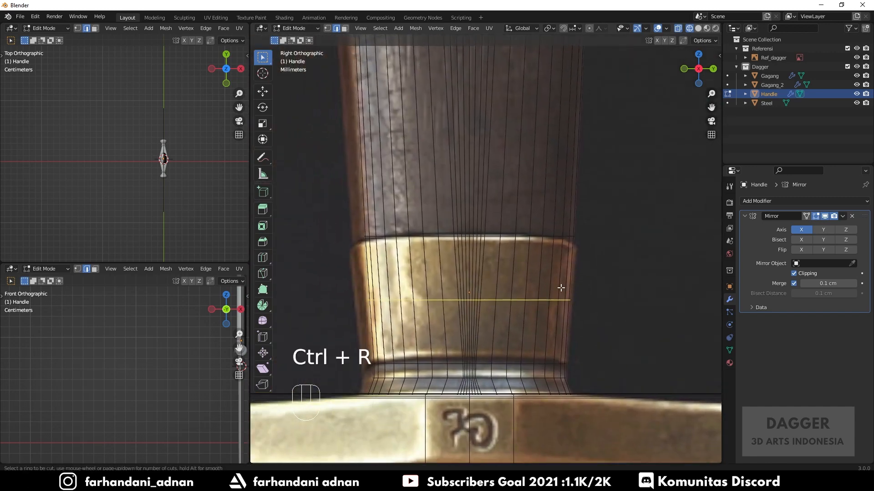
left_click(561, 288)
left_click(576, 345)
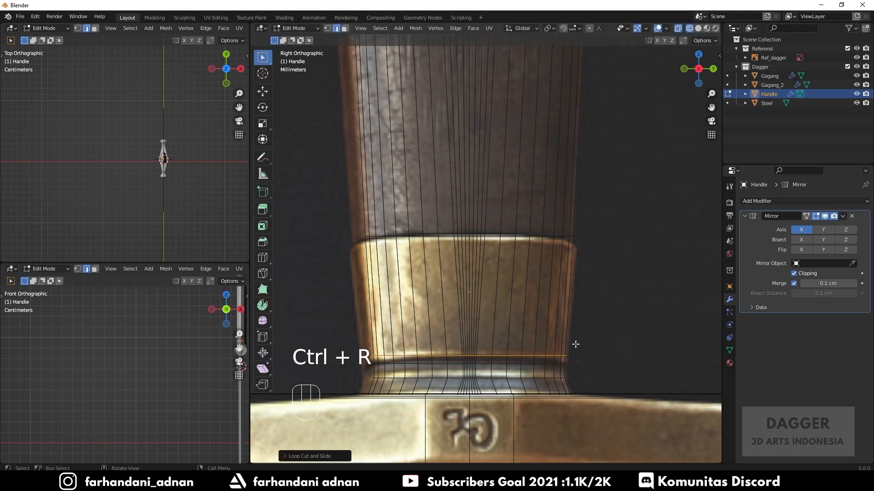
middle_click_drag(564, 312, 545, 246, "shift")
scroll(550, 286, "up", 3)
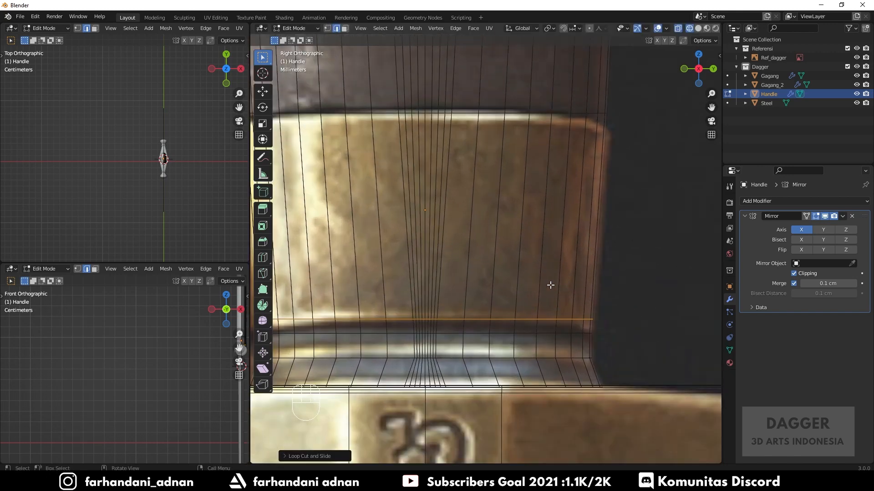
key("s")
key("z")
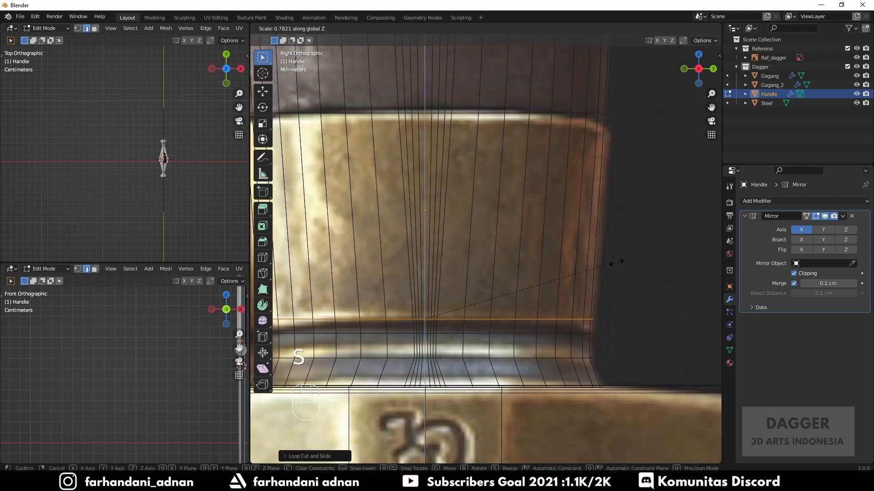
right_click(289, 237)
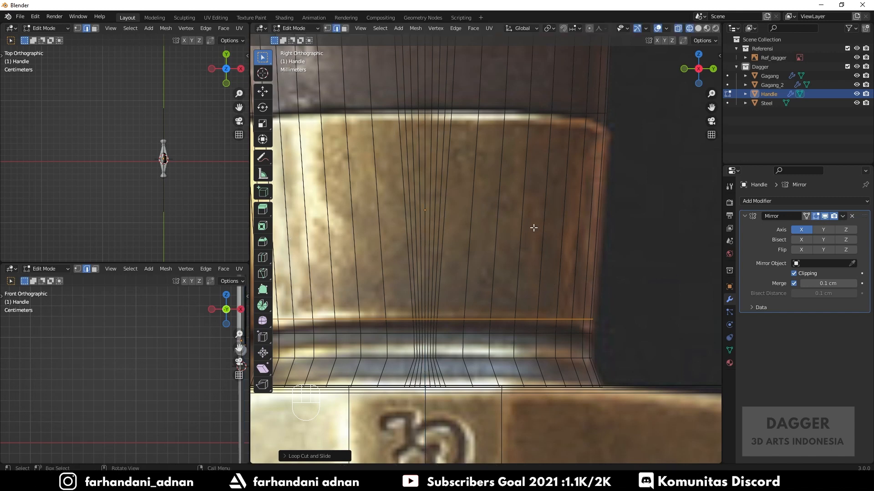
Step: Return the handle to solid shading and switch to Object Mode
scroll(533, 227, "down", 3)
key("z")
left_click(597, 224)
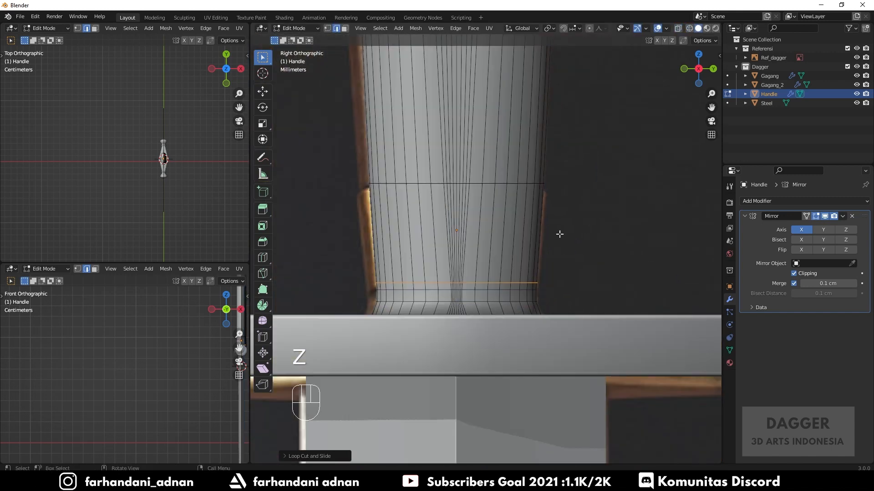
key("Tab")
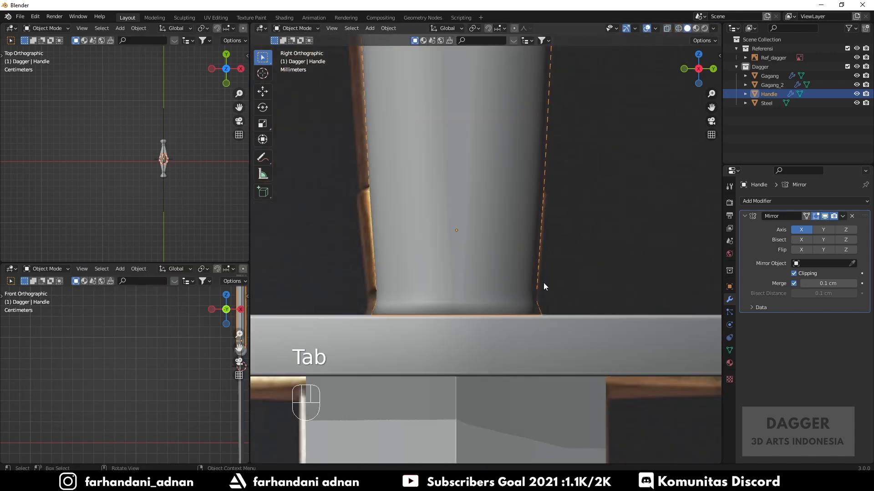
Step: Deselect everything and hide the Ref_dagger reference image
middle_click_drag(543, 283, 525, 237)
scroll(539, 222, "down", 5)
scroll(553, 209, "up", 5, "shift")
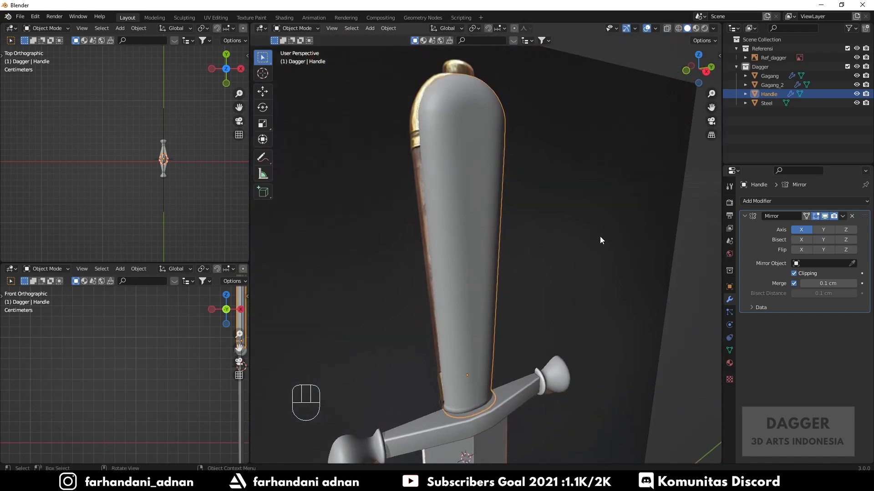
left_click(614, 241)
left_click(856, 58)
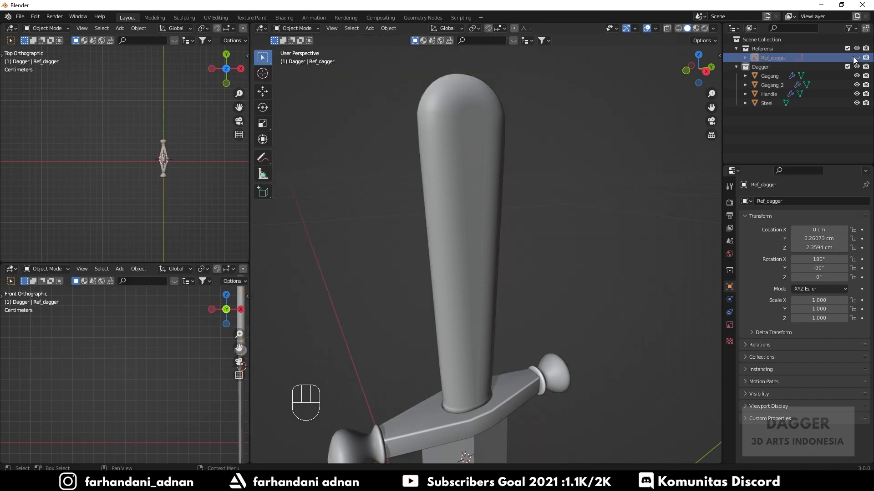
middle_click_drag(560, 191, 532, 201)
Step: Select the handle and enter Edit Mode in face selection at its rounded top
left_click(460, 203)
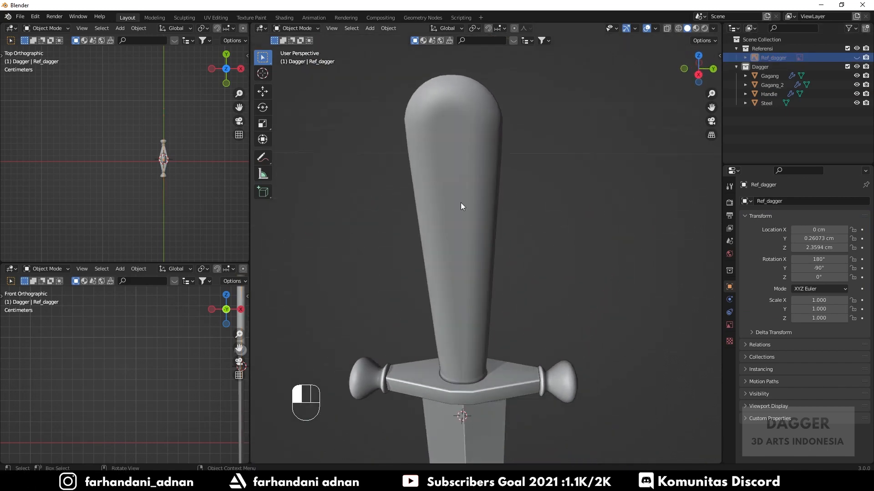
key("Tab")
scroll(475, 252, "up", 5, "shift")
mouse_move(474, 251)
middle_mouse_down()
mouse_move(500, 240)
mouse_move(497, 209)
mouse_move(498, 251)
mouse_move(482, 232)
mouse_move(475, 249)
middle_mouse_up()
scroll(499, 204, "up", 4)
key("3")
scroll(448, 259, "up", 1)
key("ctrl+r")
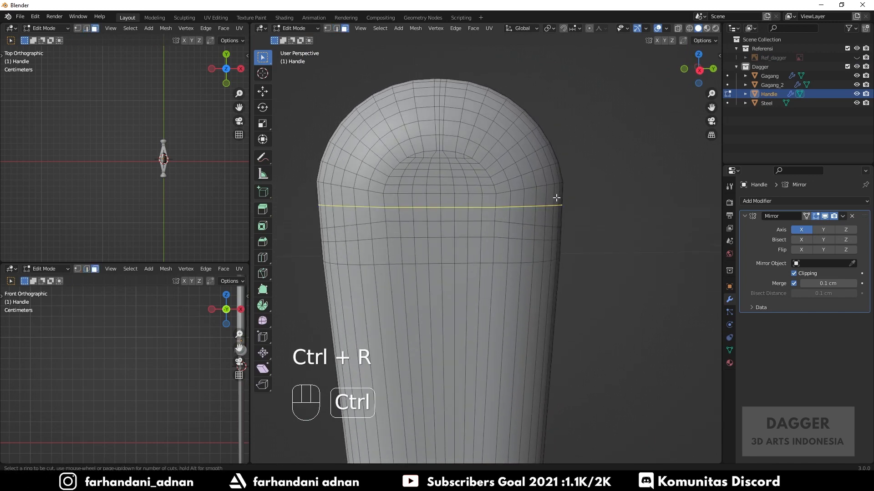
left_click(556, 198)
right_click(556, 198)
Step: Slide the two upper edge loops beneath the handle's rounded cap down together toward the lowest loop
key("2")
left_click(459, 221, "alt+shift")
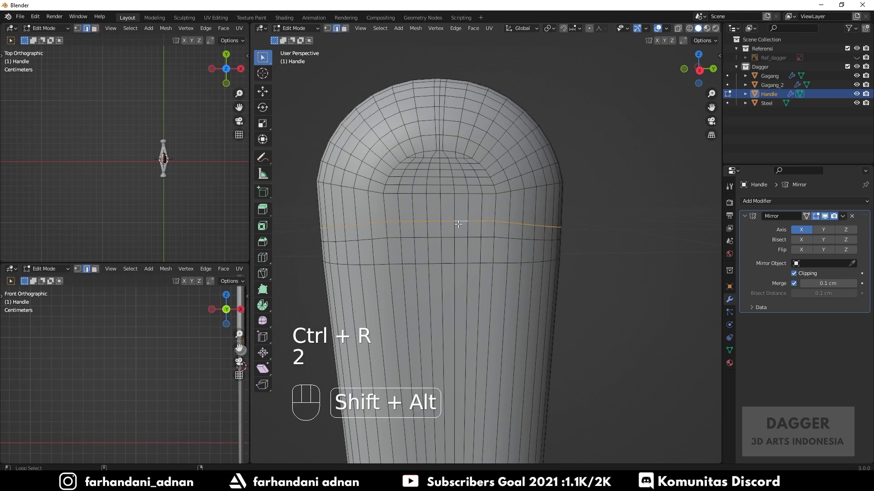
left_click(460, 236, "alt+shift")
key("g")
key("g")
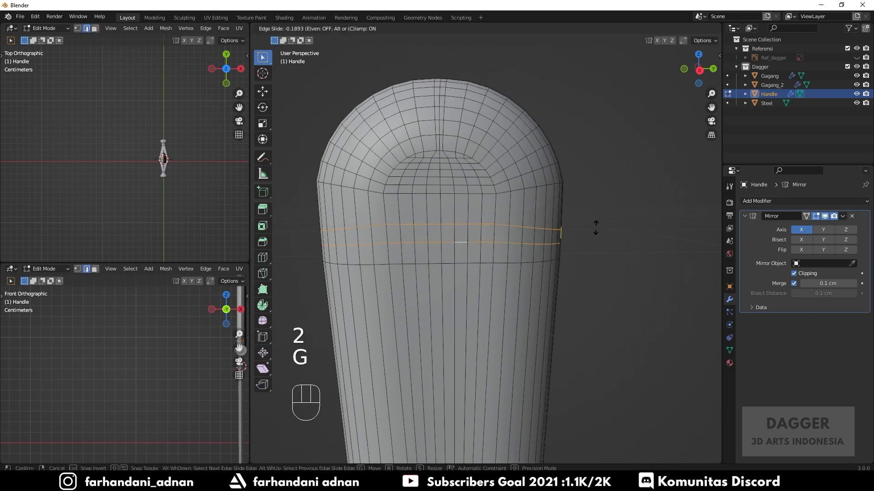
left_click(596, 244)
key("a")
key("a")
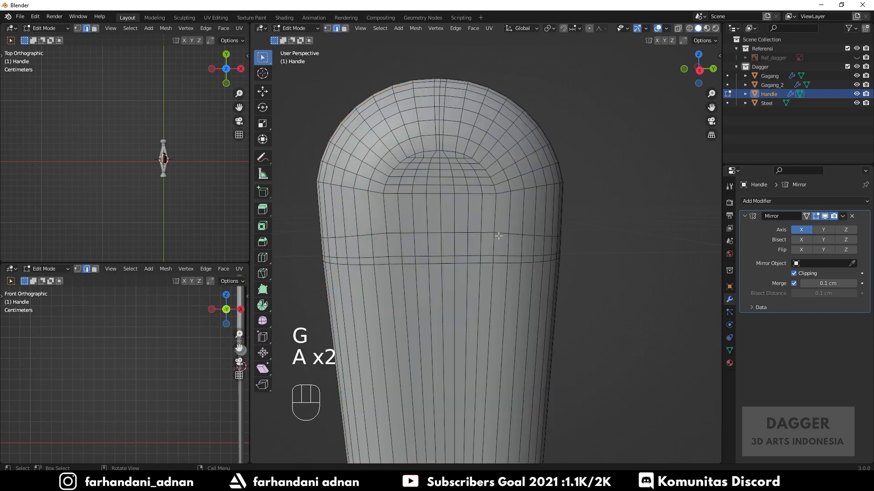
Step: Slide only the upper of the two loops further down to narrow the strip for the ring
left_click(491, 233, "alt+shift")
key("g")
key("g")
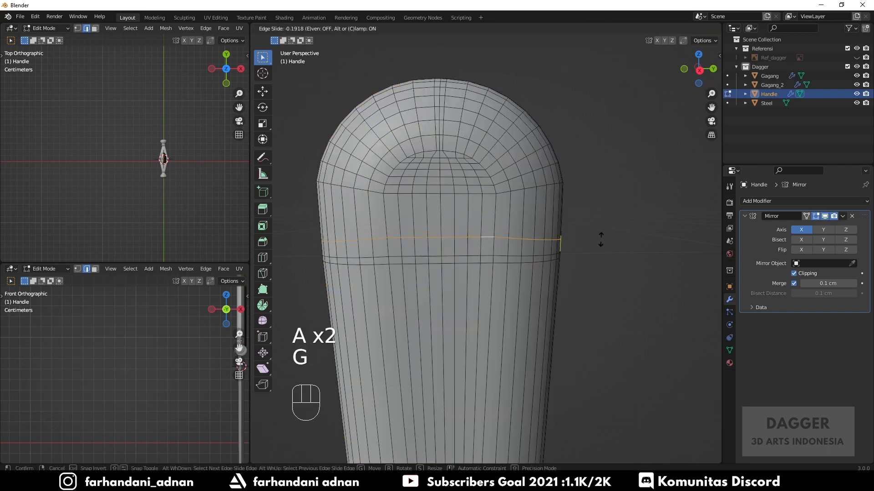
left_click(542, 239)
middle_click_drag(542, 239, 520, 220)
key("a")
key("a")
Step: Add a loop cut beneath the rounded cap, slide it down above the three close loops and scale it along Z
key("ctrl+r")
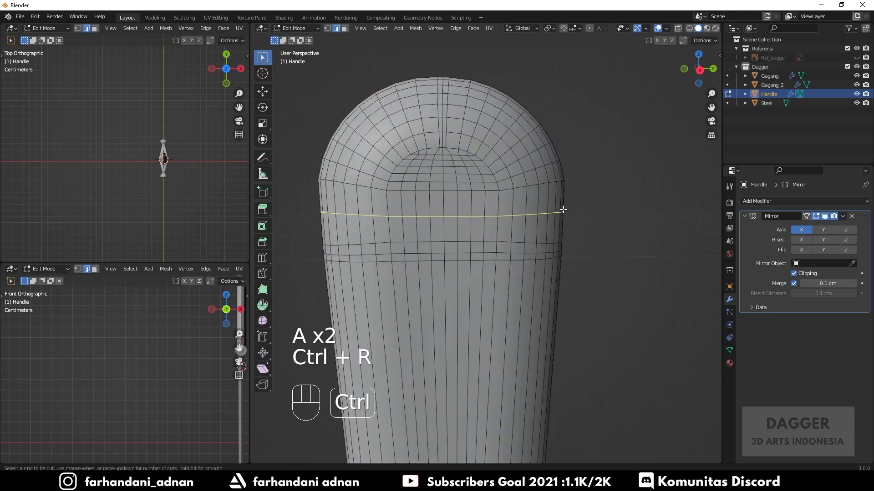
left_click(563, 211)
left_click(566, 227)
key("s")
key("z")
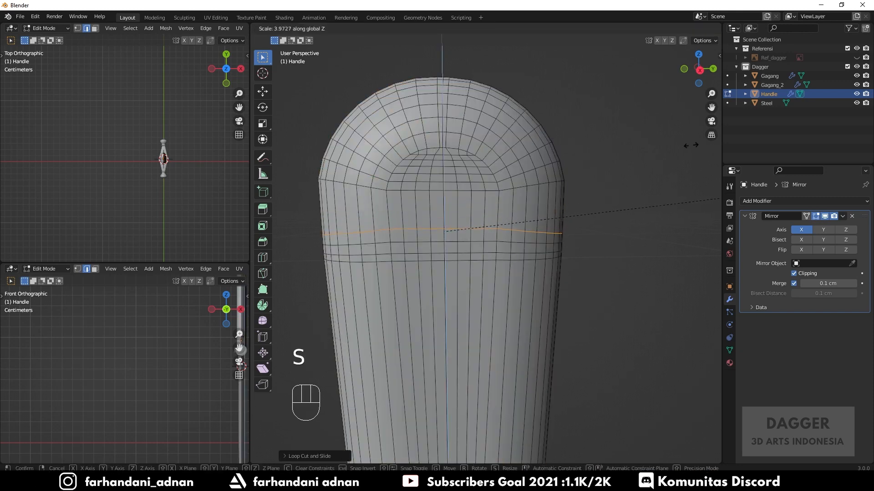
left_click(688, 160)
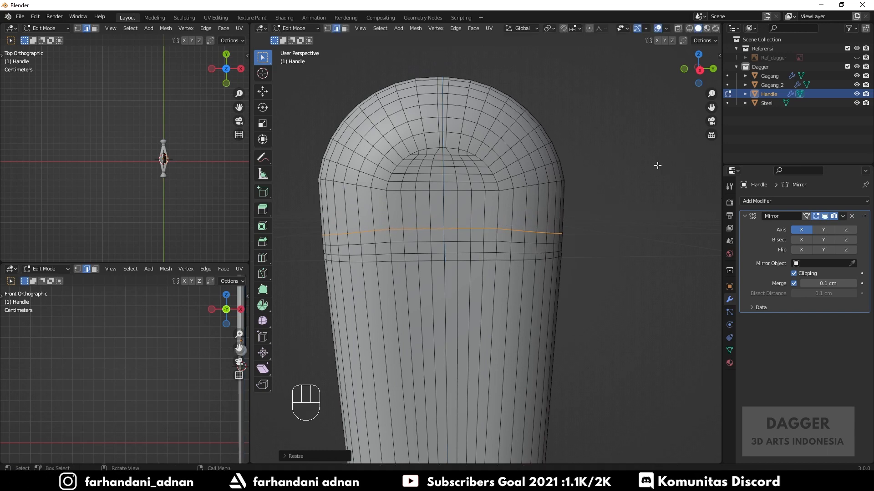
Step: Select the narrow strip of faces running around the handle between the two middle edge loops
middle_click_drag(655, 164, 461, 234)
key("3")
middle_click_drag(355, 237, 472, 256)
left_click(432, 250, "ctrl")
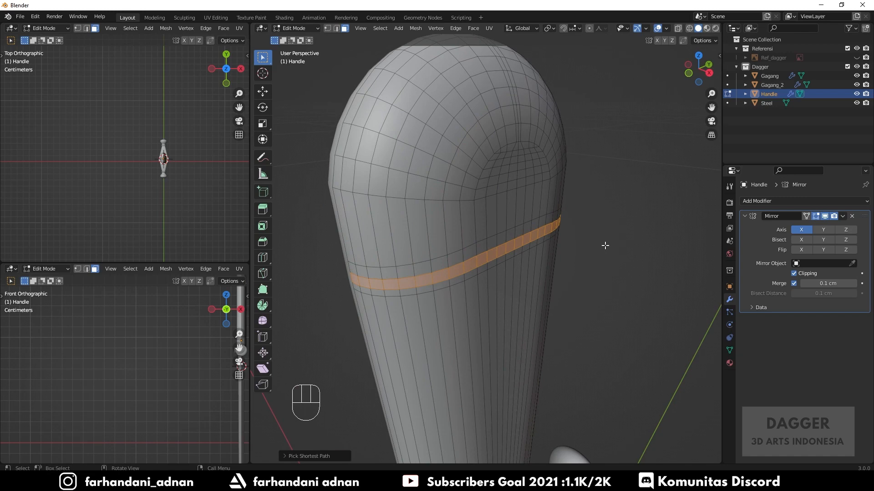
Step: Apply the handle's Mirror modifier and return to Edit Mode
key("Tab")
left_click(843, 216)
left_click(771, 229)
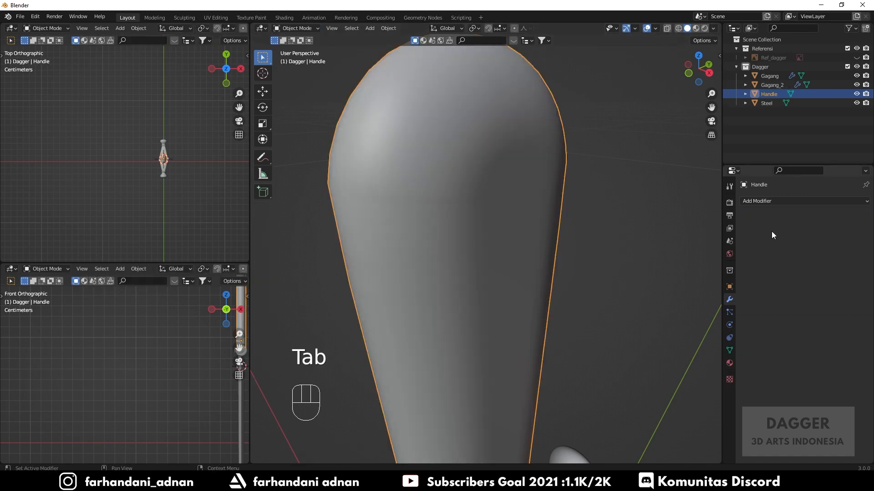
key("Tab")
middle_click_drag(510, 251, 535, 265)
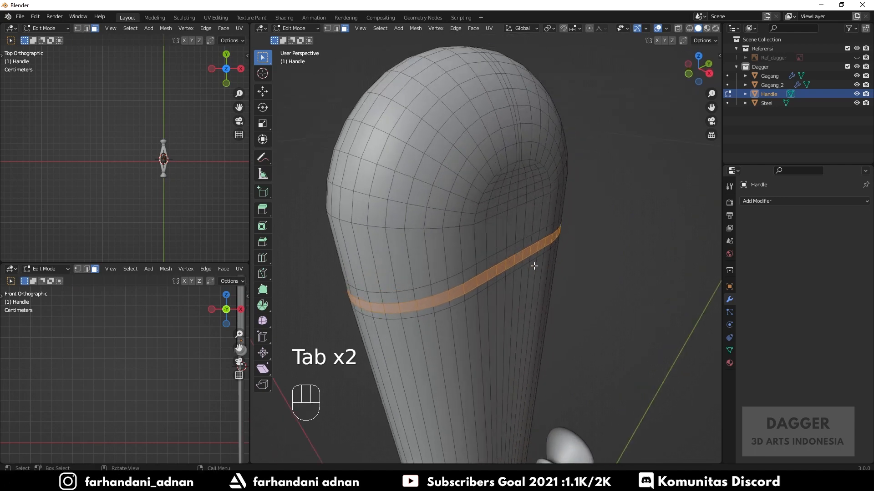
Step: Duplicate the selected face strip in place, separate it into its own object and select that ring
key("shift+d")
key("p")
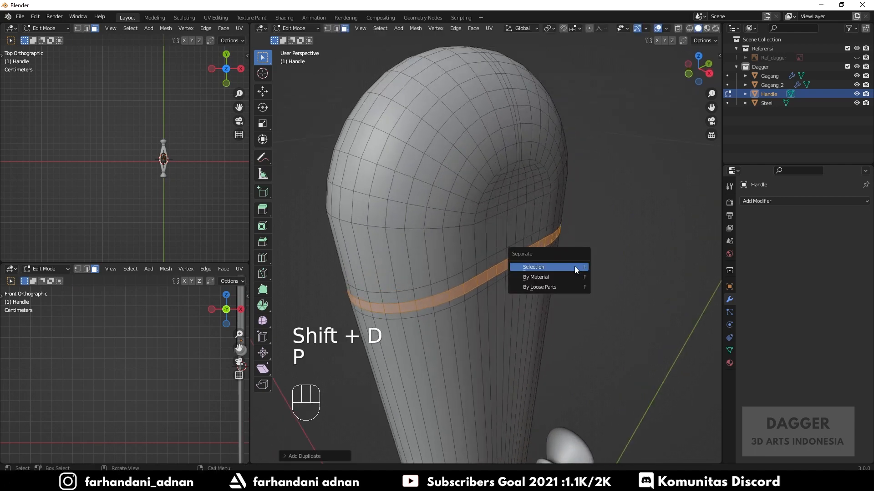
left_click(574, 266)
key("Tab")
left_click(504, 268)
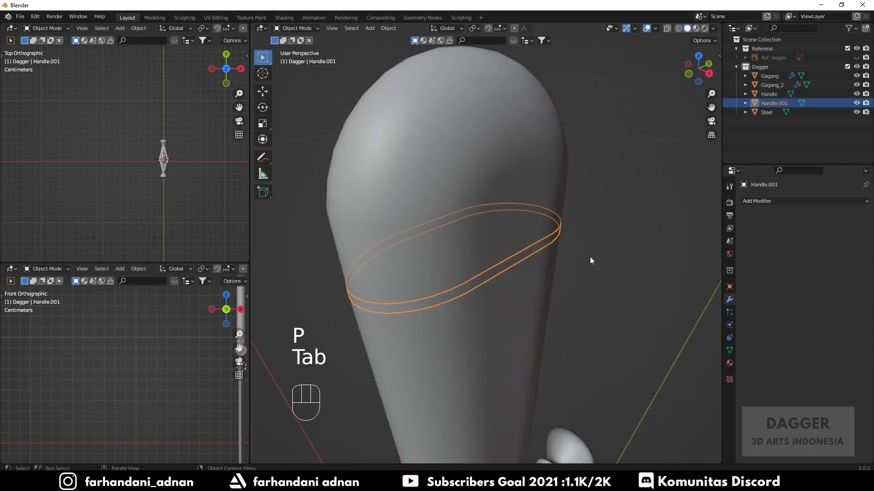
Step: Apply the ring's object transform and set its origin to its geometry
middle_click_drag(541, 253, 533, 224, "shift")
left_click(766, 202)
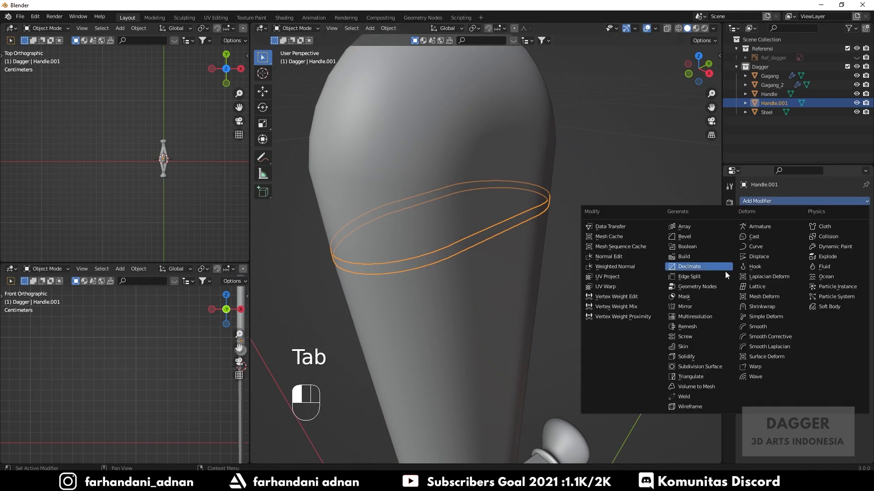
key("ctrl+a")
left_click(481, 214)
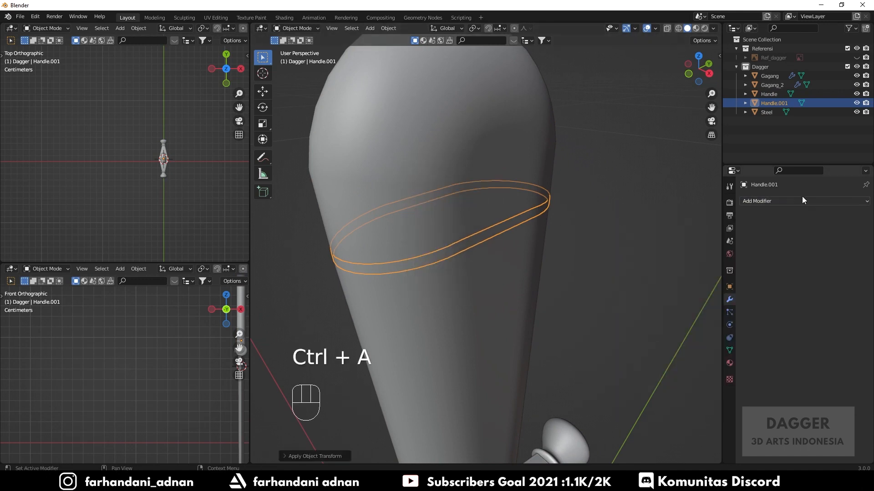
right_click(453, 195)
mouse_move(446, 227)
left_click(499, 237)
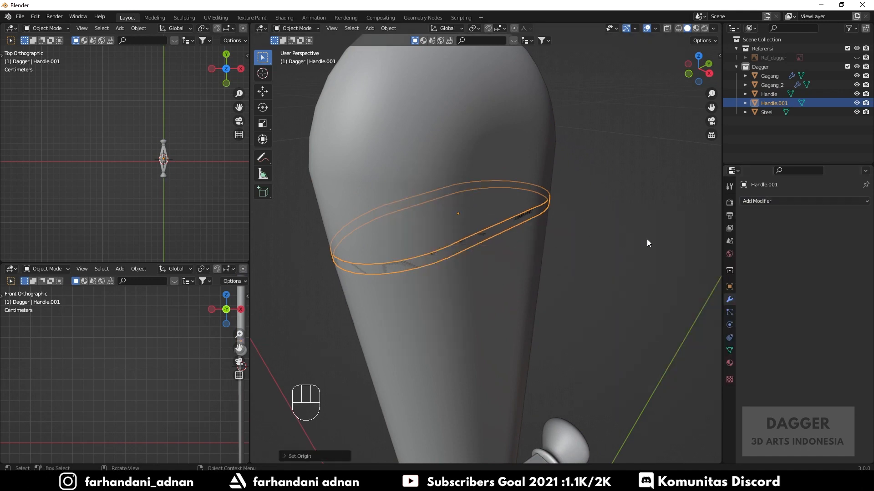
Step: Add a Solidify modifier to the ring and isolate it in local view
left_click(766, 202)
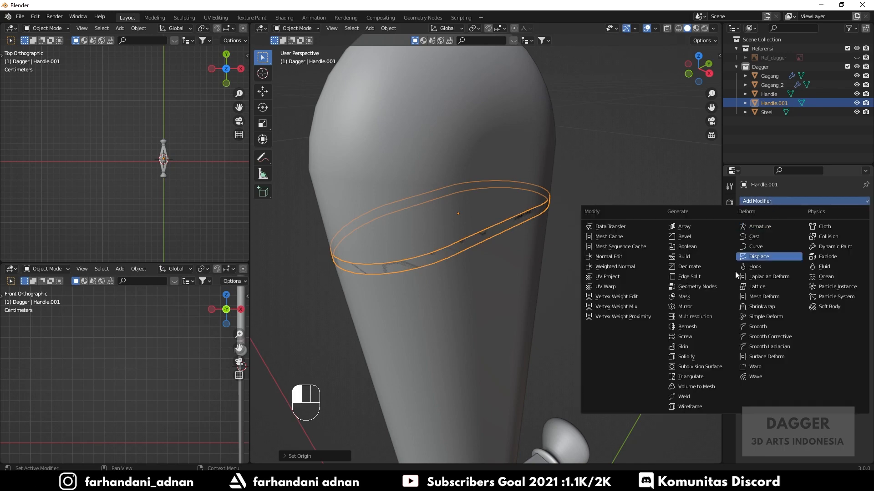
left_click(690, 356)
mouse_move(705, 305)
middle_mouse_down()
mouse_move(493, 183)
mouse_move(519, 175)
mouse_move(466, 214)
mouse_move(522, 214)
middle_mouse_up()
key("z")
left_click(467, 212)
mouse_move(467, 212)
middle_mouse_down()
mouse_move(477, 231)
mouse_move(562, 238)
middle_mouse_up()
key("x")
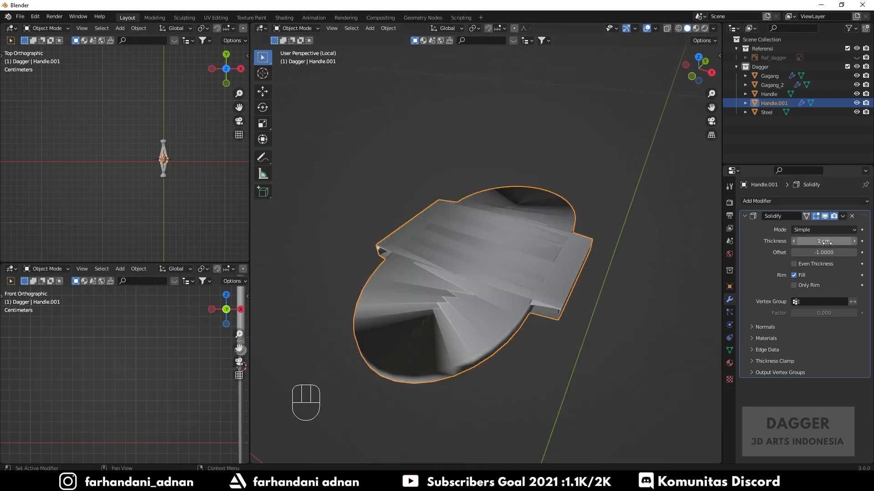
Step: Set the ring's Solidify thickness to -0.2 cm and leave local view
mouse_move(826, 243)
left_mouse_down()
mouse_move(864, 243)
mouse_move(819, 243)
mouse_move(835, 243)
left_mouse_up()
key("z")
key("z")
key("z")
key("KP_Divide")
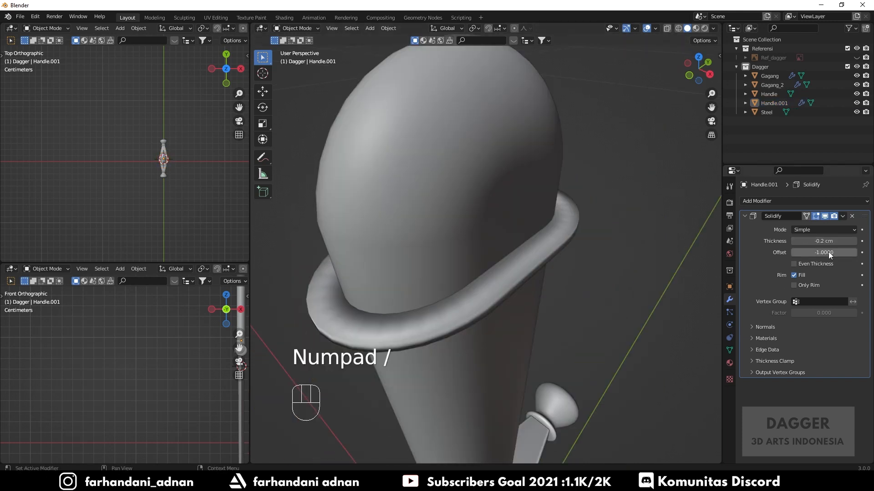
Step: Select the ring and shade it flat
left_click(530, 268)
right_click(526, 268)
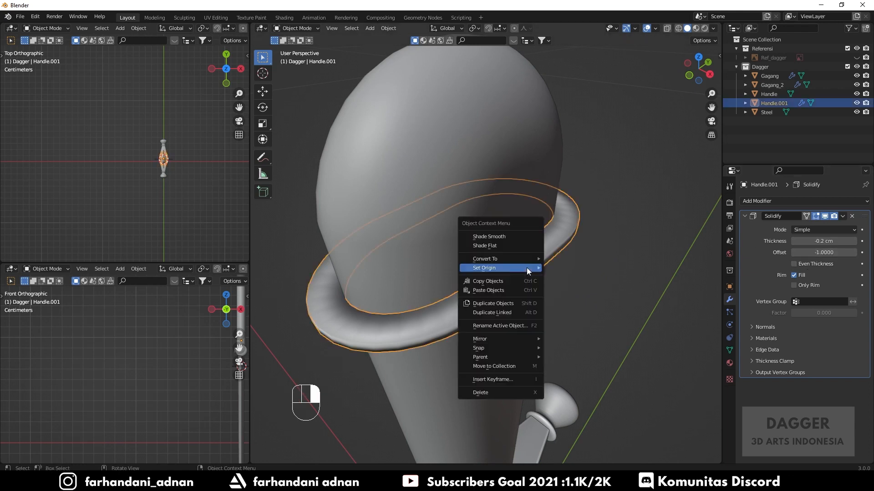
left_click(522, 248)
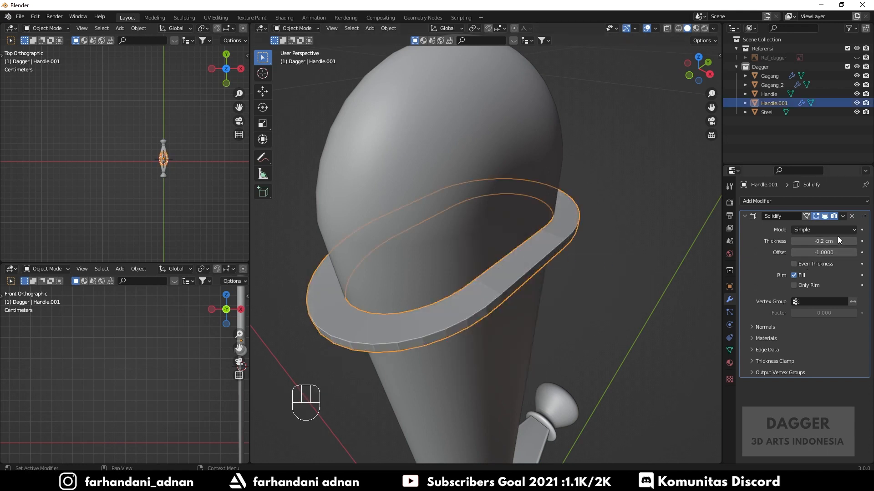
Step: Set the ring's Solidify thickness to 0.02 cm with an offset of 1.0, then deselect it
mouse_move(838, 240)
left_mouse_down("shift")
mouse_move(826, 240)
mouse_move(851, 241)
mouse_move(832, 241)
left_mouse_up("shift")
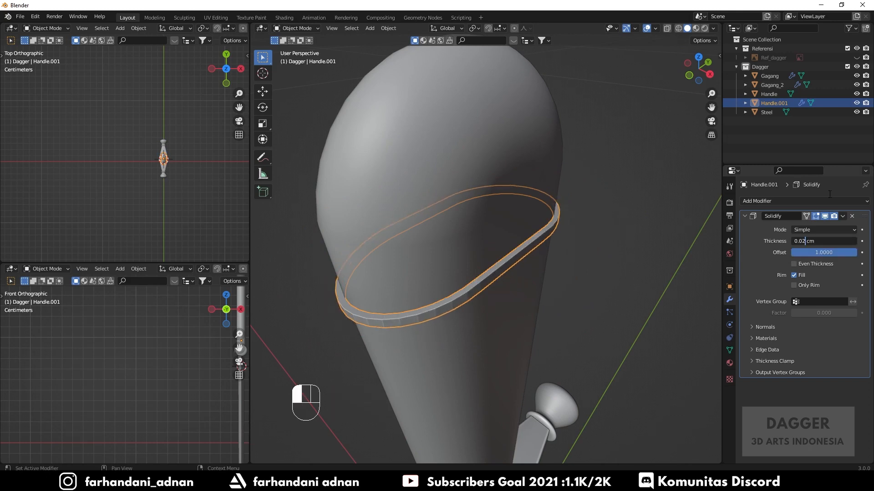
key("Return")
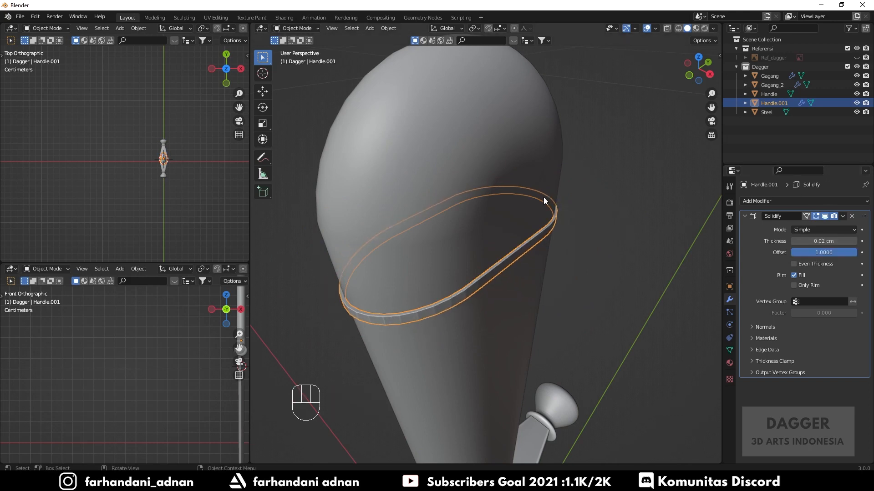
key("a")
key("a")
middle_click_drag(550, 232, 458, 228)
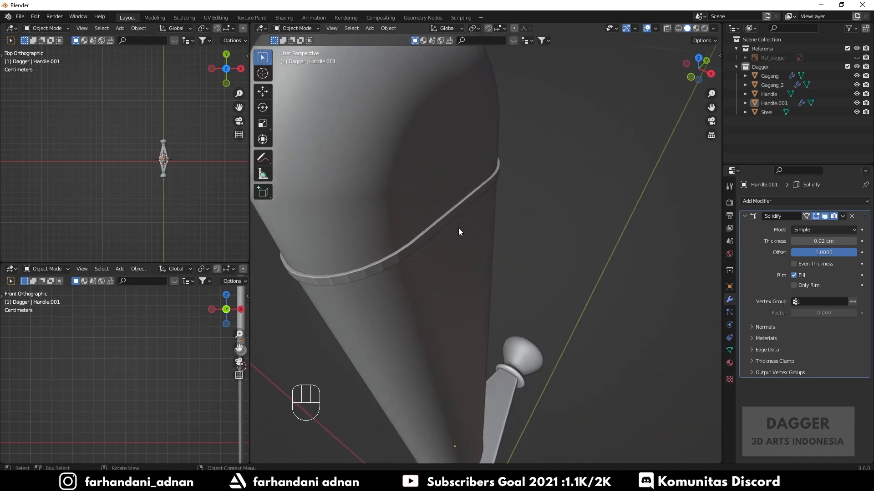
scroll(444, 224, "up", 1)
Step: Select the ring around the handle and shade it smooth
left_click(426, 220)
right_click(426, 220)
left_click(424, 210)
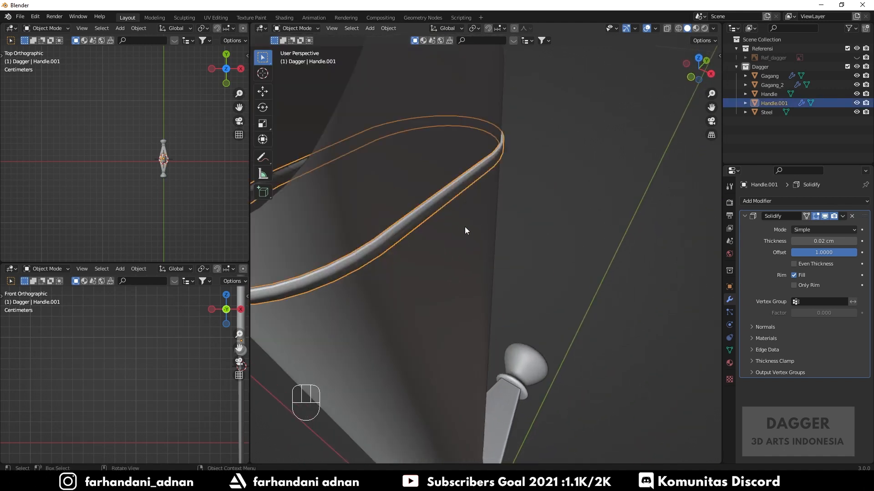
scroll(466, 229, "down", 3)
middle_click_drag(468, 231, 412, 230, "shift")
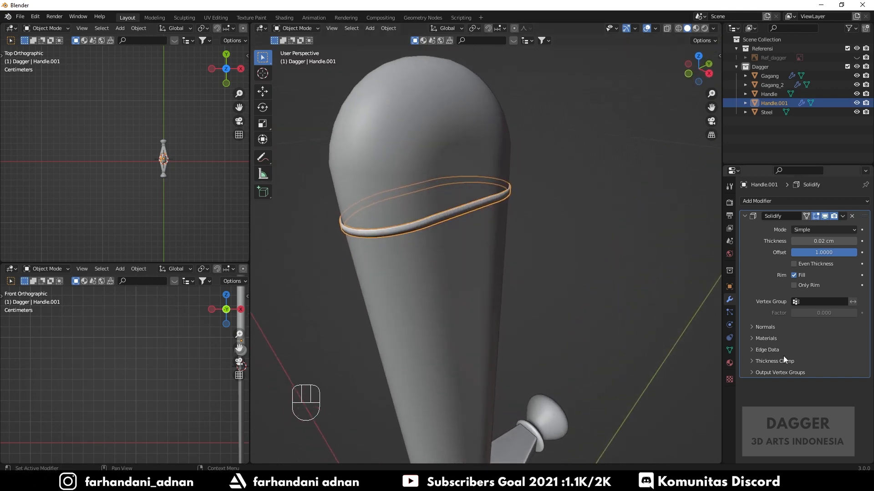
Step: Enable Auto Smooth in the ring's mesh normals settings and deselect the ring
left_click(729, 350)
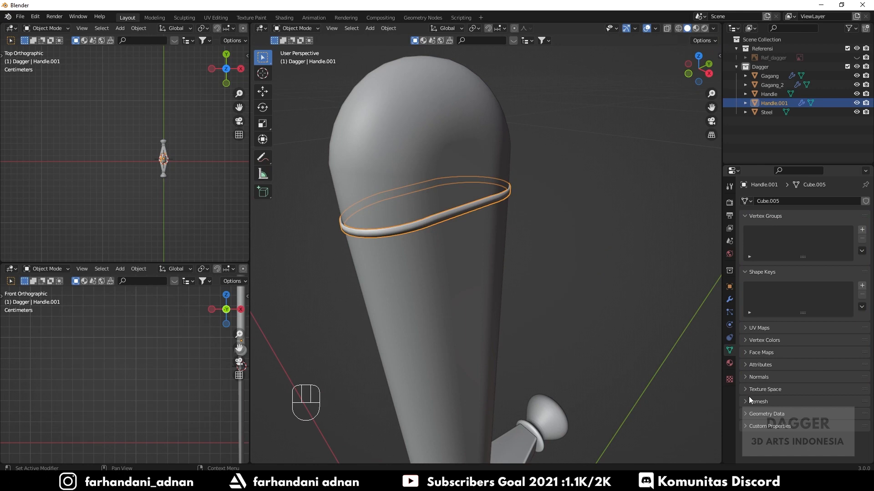
scroll(356, 167, "up", 2)
middle_click_drag(368, 169, 450, 231, "shift")
scroll(491, 236, "up", 2)
right_click(508, 258)
left_click(508, 258)
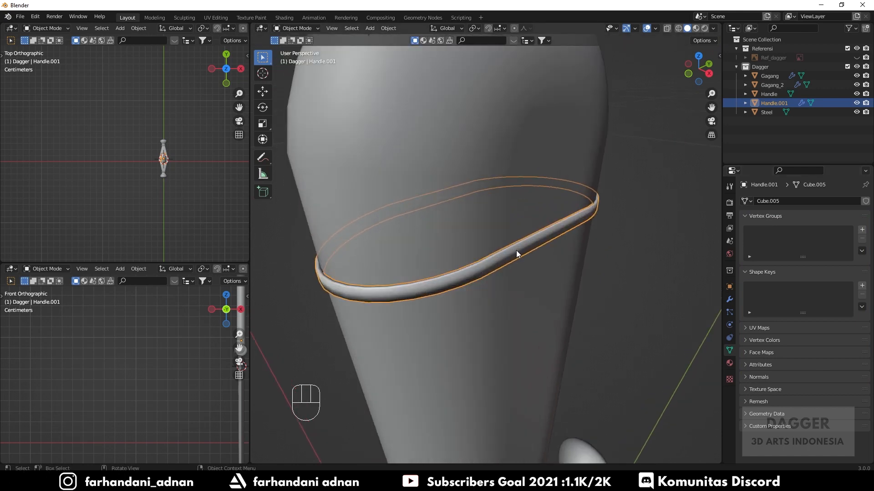
middle_click_drag(487, 264, 467, 276)
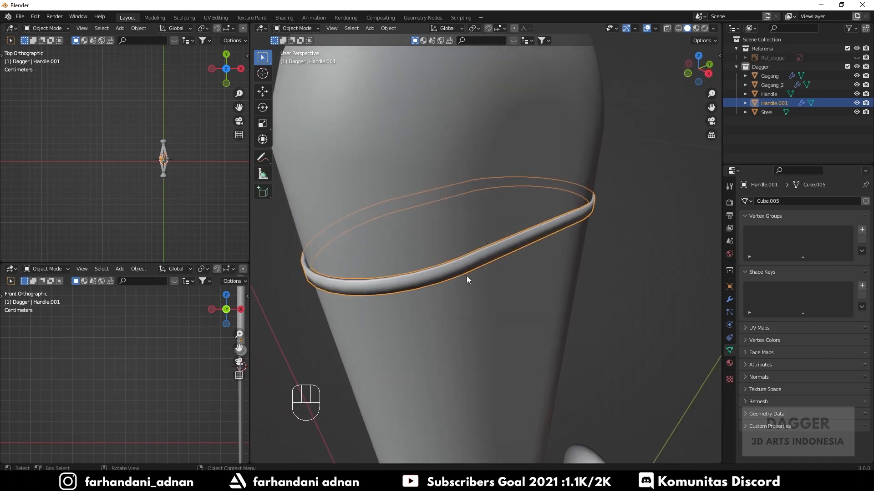
left_click(750, 377)
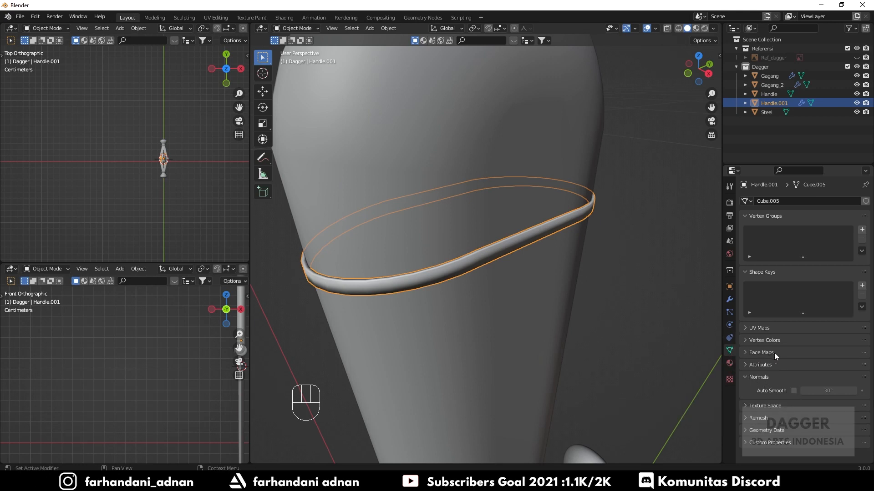
left_click(753, 377)
left_click(794, 390)
middle_click_drag(578, 285, 471, 263)
key("a")
key("a")
Step: In the handle's Edit Mode, clear the selection and select successive face loops of the rounded cap above the ring
middle_click_drag(416, 239, 509, 289, "shift")
left_click(542, 212)
key("Tab")
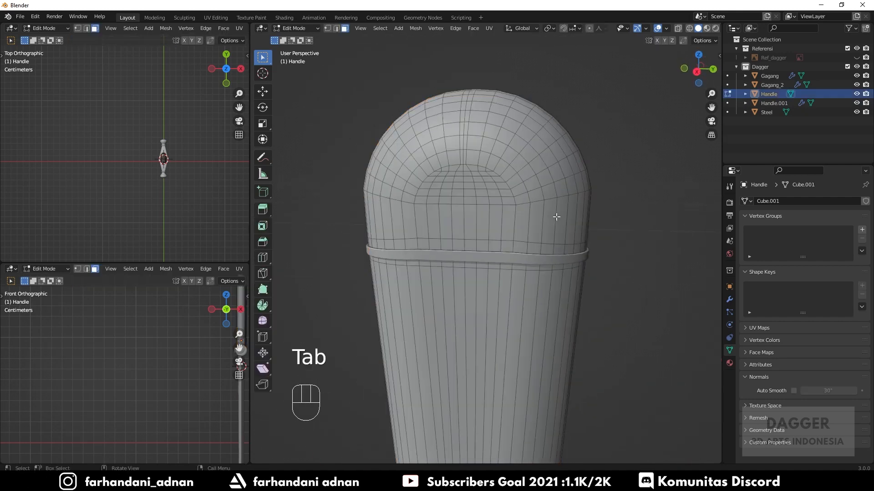
middle_click_drag(527, 244, 571, 247)
key("a")
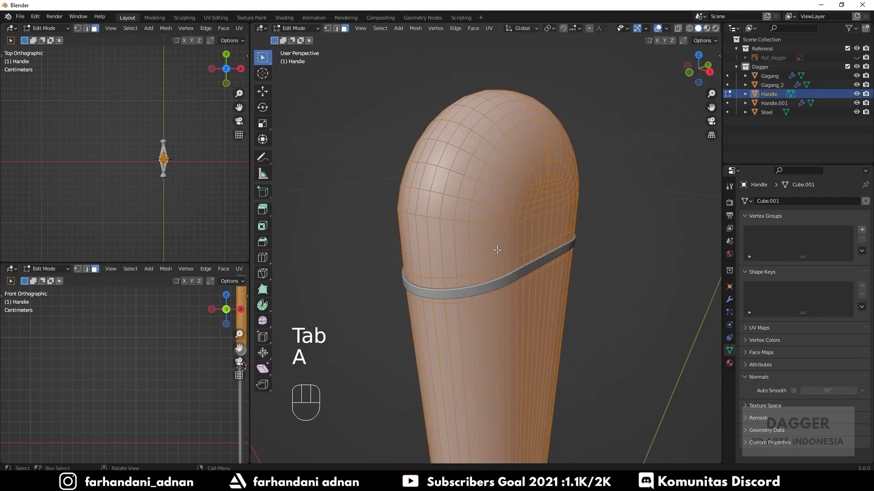
key("a")
left_click(491, 240, "alt+shift")
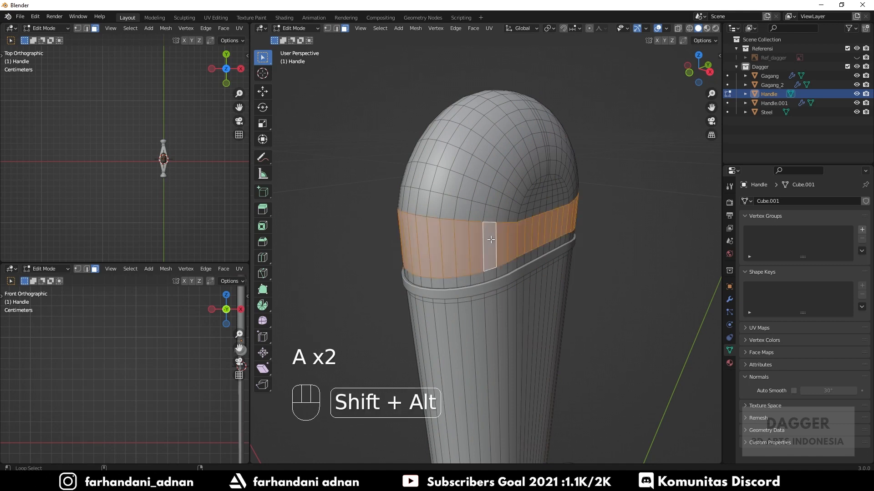
left_click(515, 202, "alt+shift")
key("ctrl+z")
left_click(511, 203, "alt+shift")
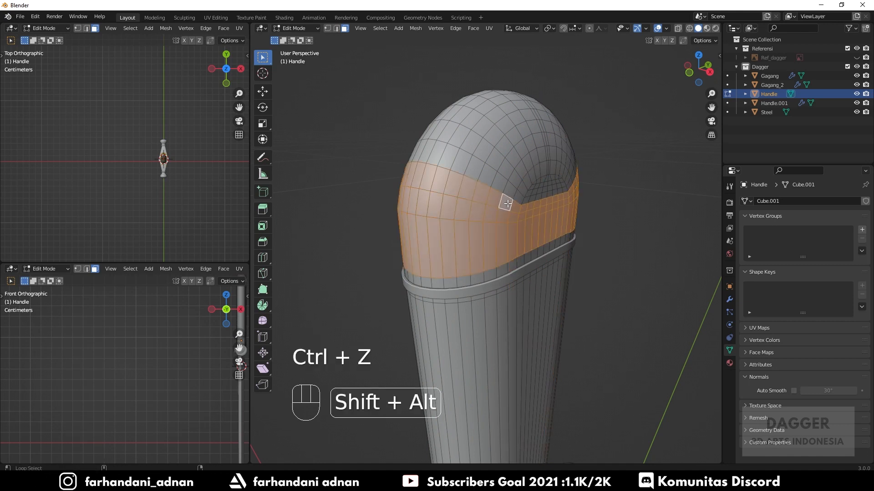
left_click(514, 193, "alt+shift")
left_click(516, 185, "alt+shift")
left_click(524, 172, "alt+shift")
left_click(530, 165, "alt+shift")
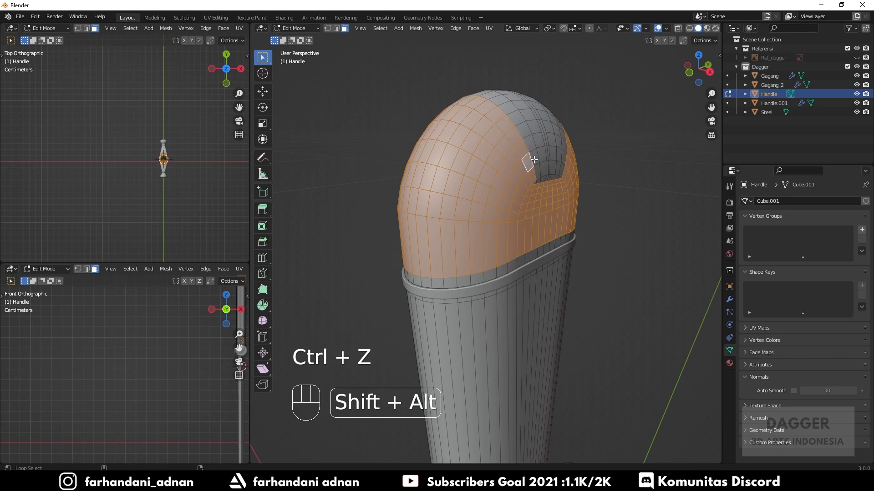
left_click(540, 155, "alt+shift")
key("ctrl+z")
left_click(535, 153, "alt+shift")
key("ctrl+z")
left_click(534, 154, "alt+shift")
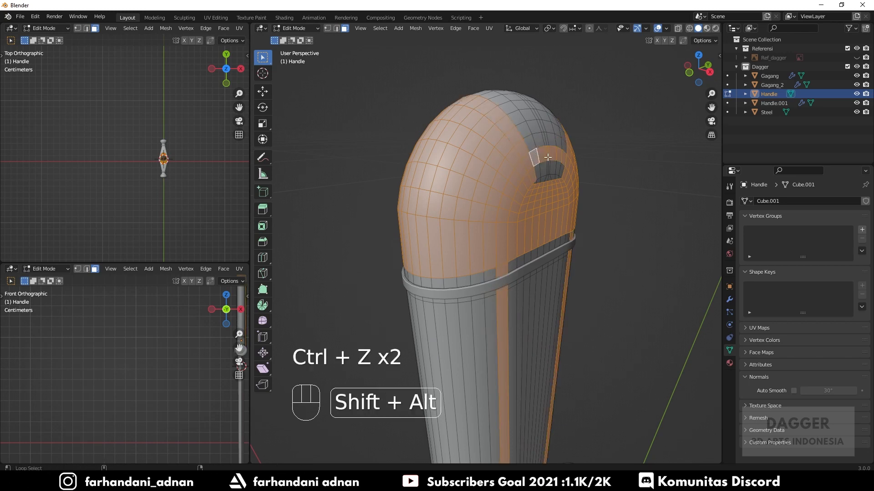
key("ctrl+z")
Step: Add the remaining faces at the top of the cap to the selection in wireframe shading, and return to solid shading
middle_click_drag(591, 182, 546, 219)
key("z")
left_click(490, 227)
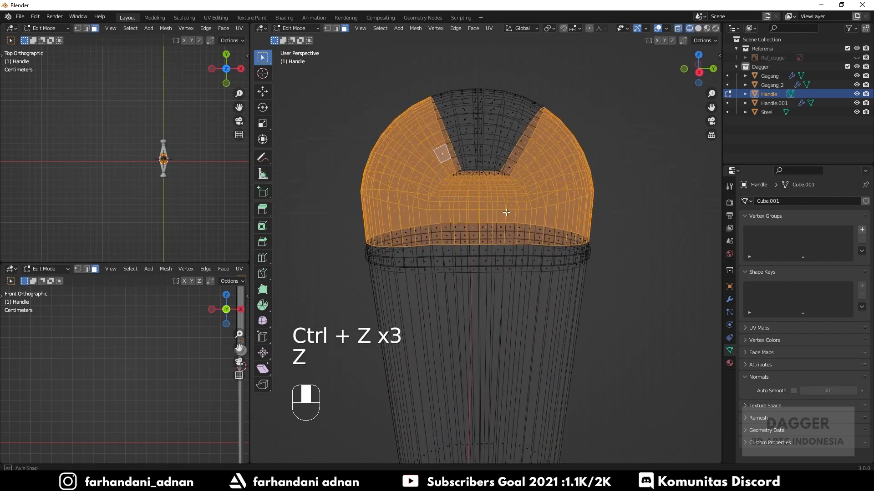
left_click_drag(367, 80, 651, 214, "shift")
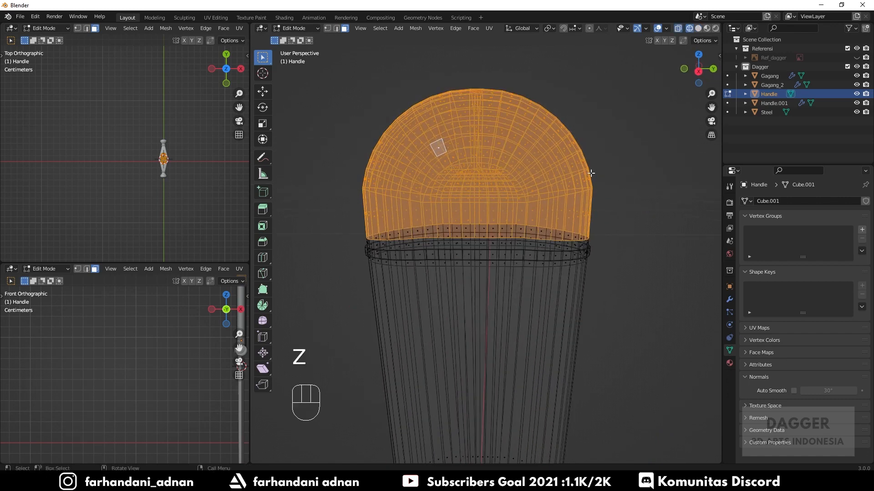
left_click(627, 176)
mouse_move(627, 176)
middle_mouse_down()
mouse_move(615, 220)
mouse_move(665, 193)
mouse_move(604, 246)
mouse_move(530, 249)
middle_mouse_up()
Step: Duplicate the selected cap faces in place and separate them into their own object, returning to Object Mode
key("shift+d")
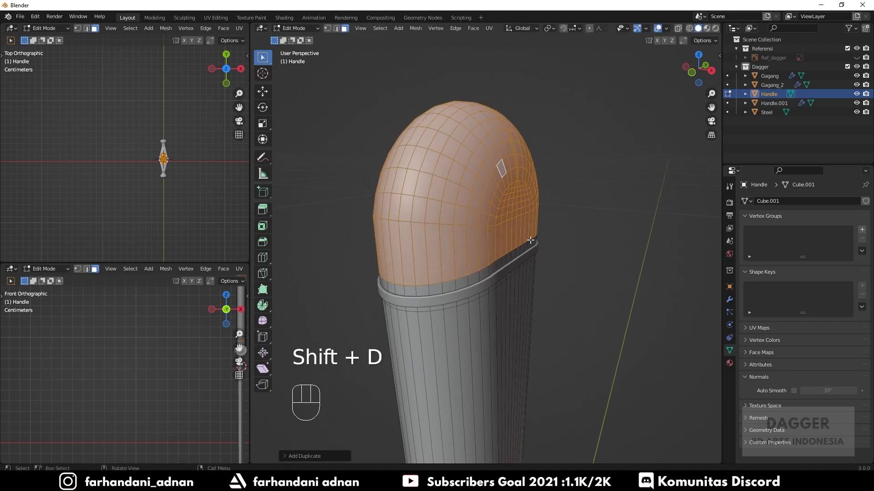
key("p")
left_click(531, 238)
key("Tab")
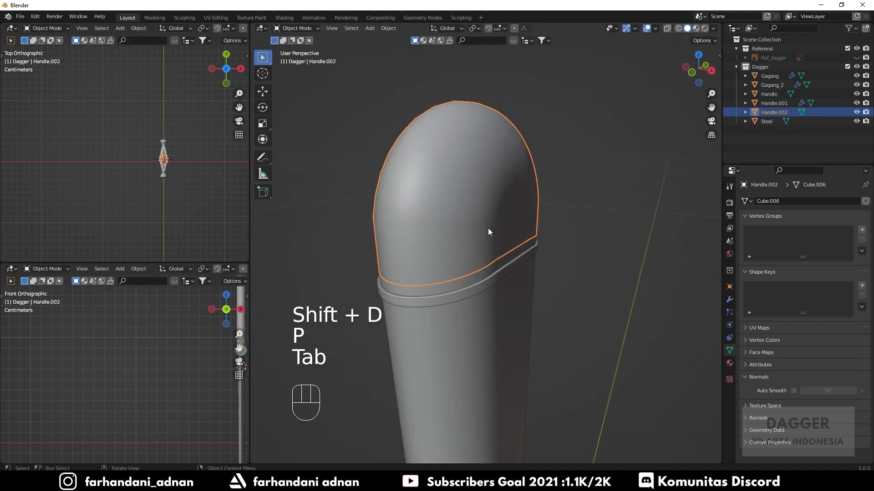
key("g")
right_click(557, 242)
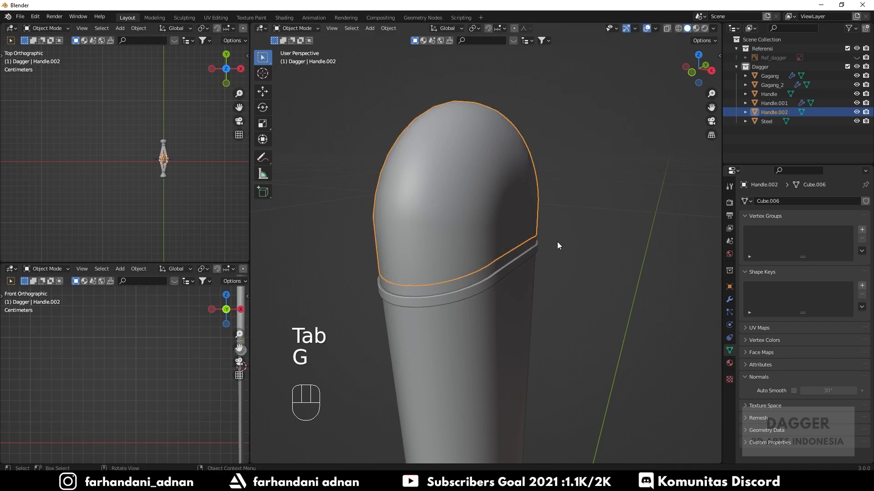
Step: Apply the cap object's transform, set its origin to its geometry, and deselect everything
middle_click_drag(557, 242, 537, 245)
scroll(533, 253, "up", 2)
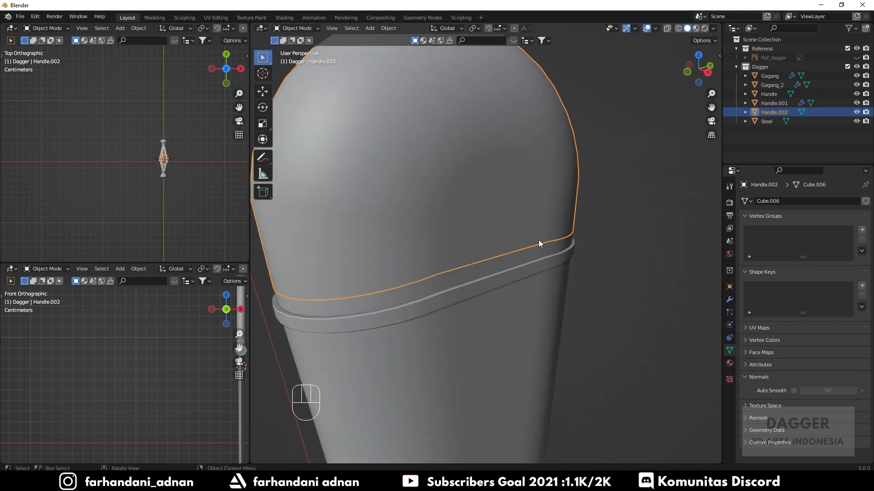
key("ctrl+a")
left_click(539, 243)
right_click(478, 207)
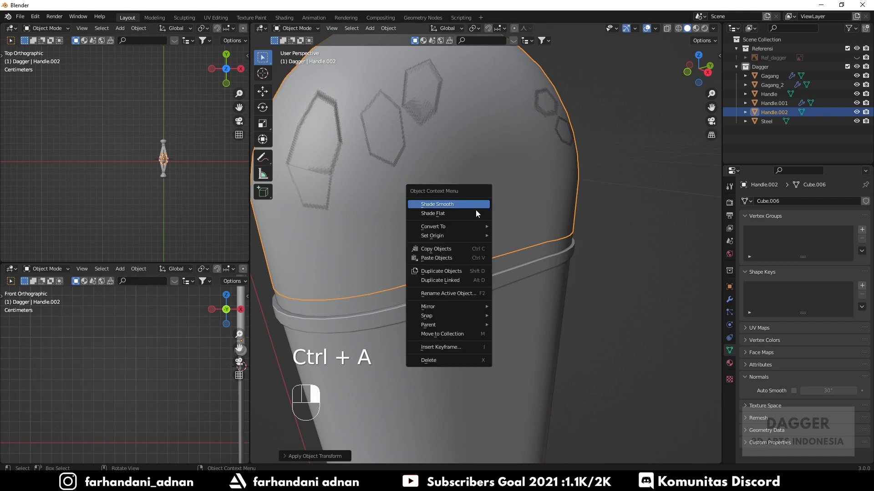
mouse_move(455, 236)
left_click(528, 243)
key("a")
key("a")
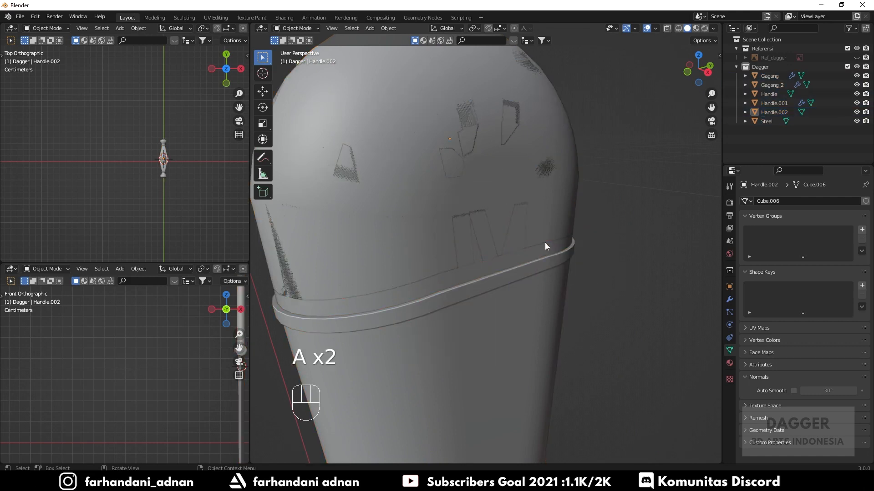
Step: Check the ring's Solidify settings and add a Solidify modifier to the cap with offset 1 and thickness 0.02 cm
left_click(526, 269)
left_click(730, 300)
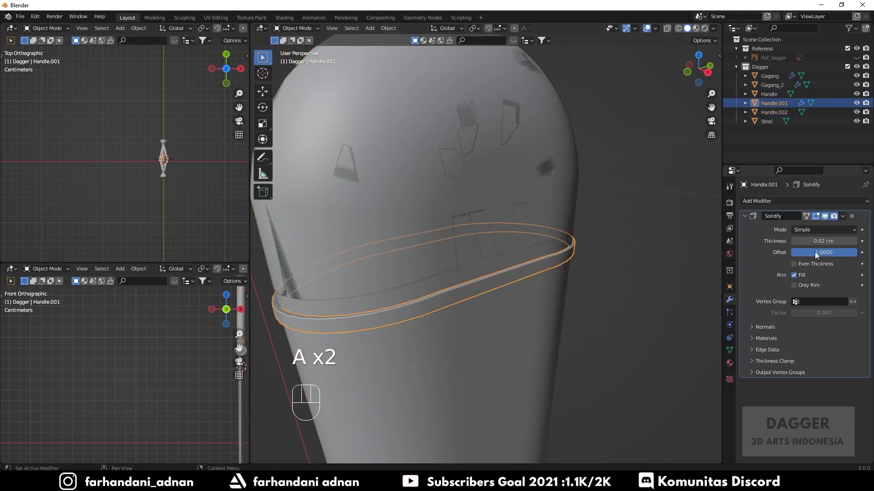
left_click(479, 193)
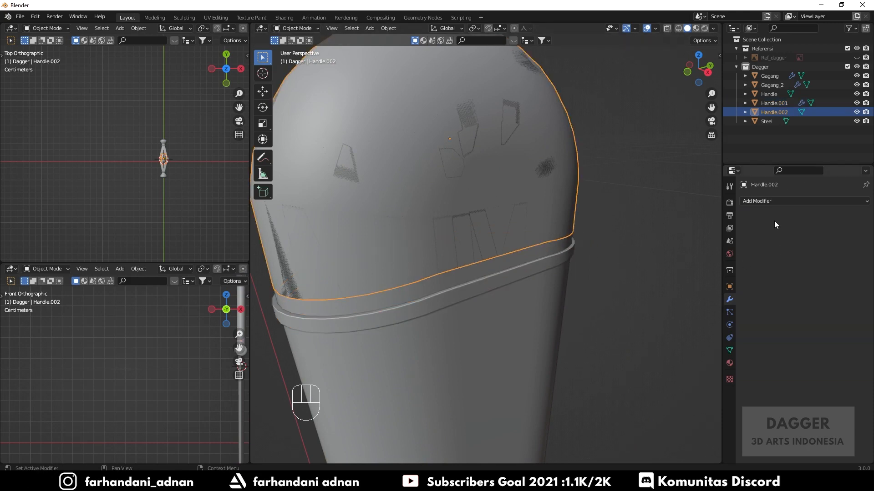
left_click(774, 200)
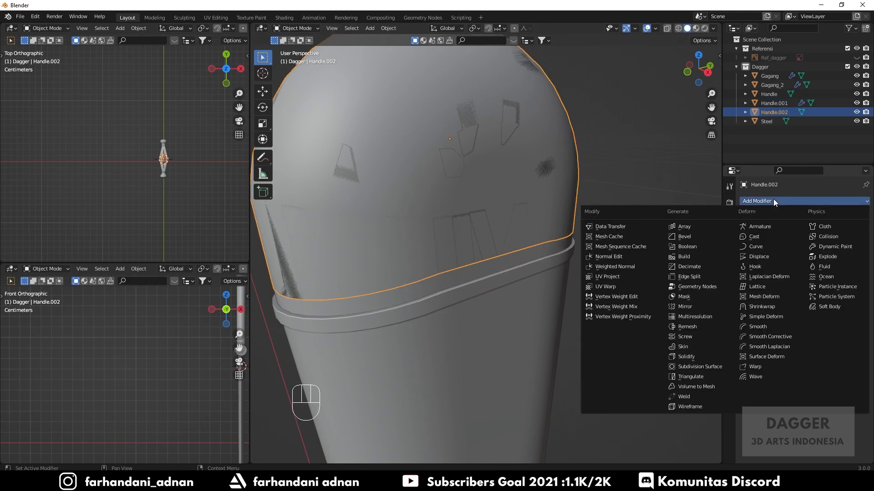
left_click(692, 358)
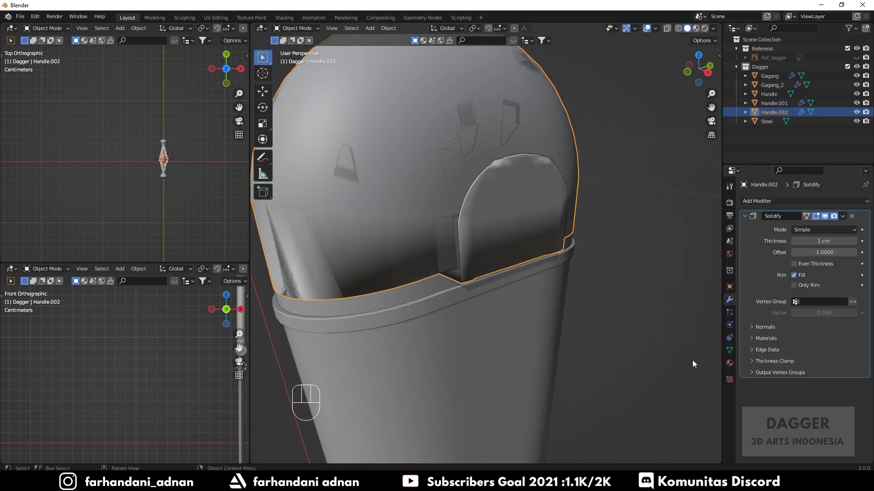
left_click(825, 251)
type("1")
key("Return")
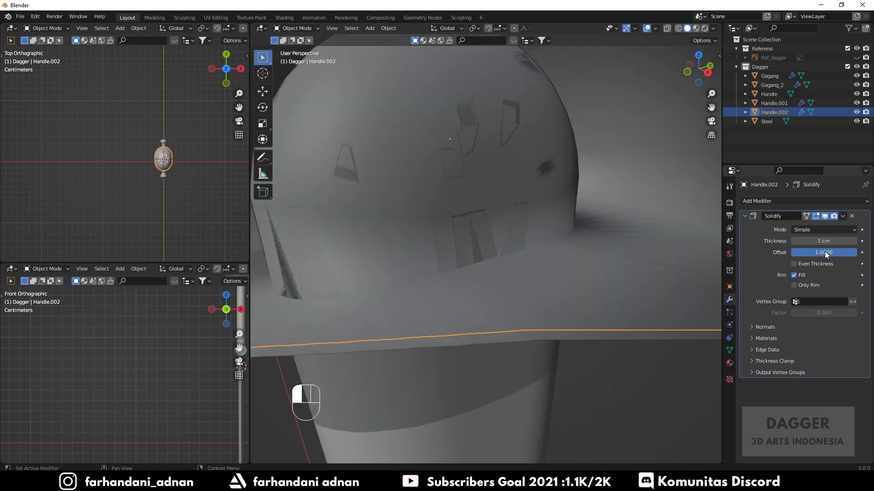
left_click(827, 241)
type(".02")
key("Return")
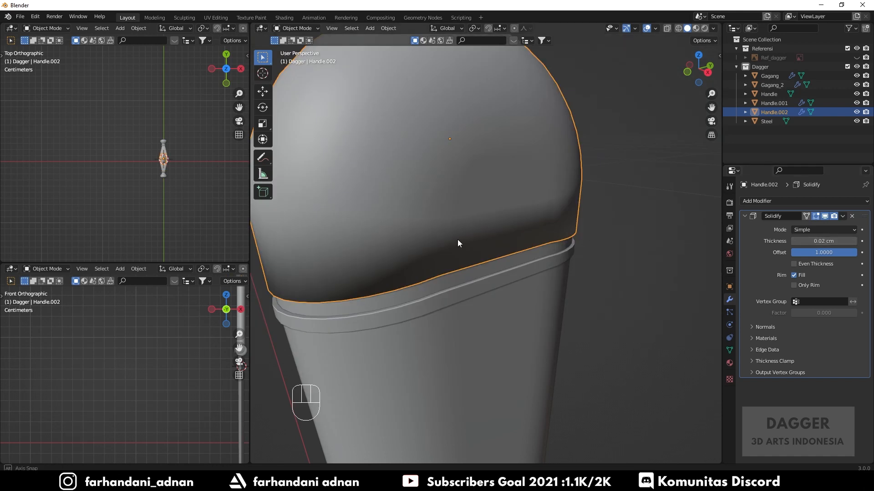
Step: Enable Auto Smooth in the cap's mesh normals settings and deselect it
middle_click_drag(457, 239, 515, 253)
left_click(755, 329)
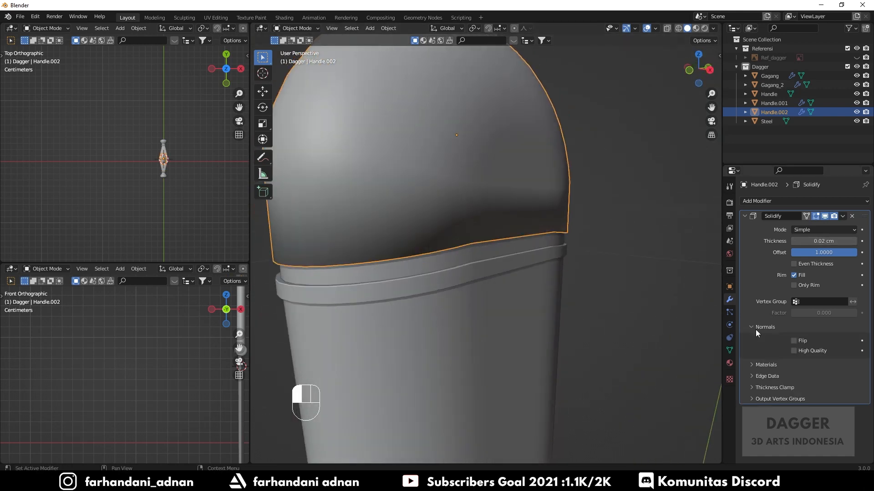
left_click(756, 329)
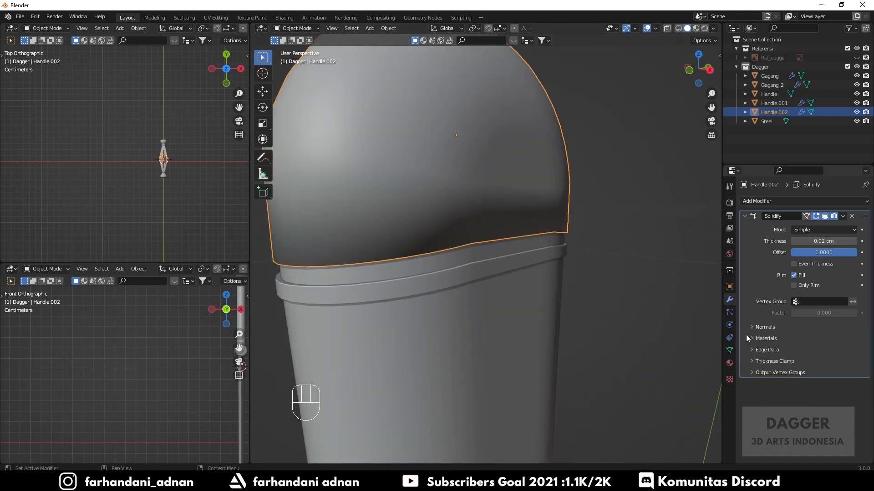
left_click(729, 350)
left_click(794, 390)
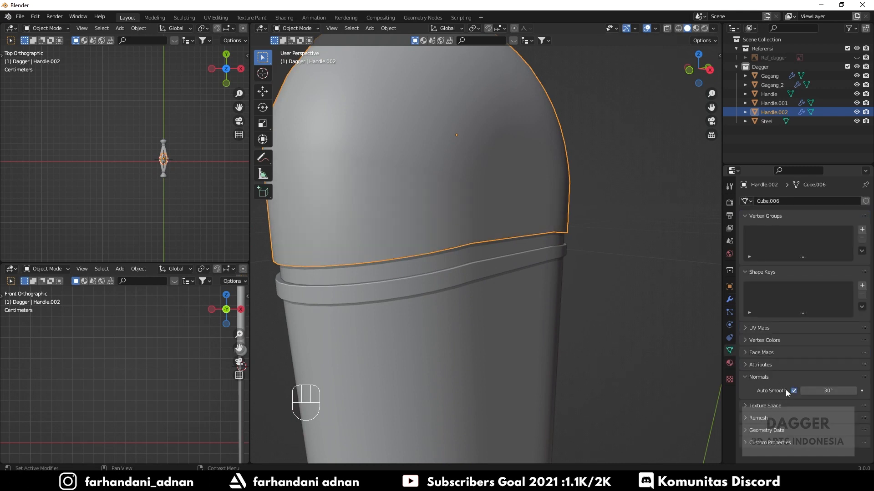
mouse_move(472, 248)
middle_mouse_down()
mouse_move(506, 242)
mouse_move(475, 261)
mouse_move(518, 259)
mouse_move(409, 262)
middle_mouse_up()
scroll(487, 256, "down", 5)
key("a")
key("a")
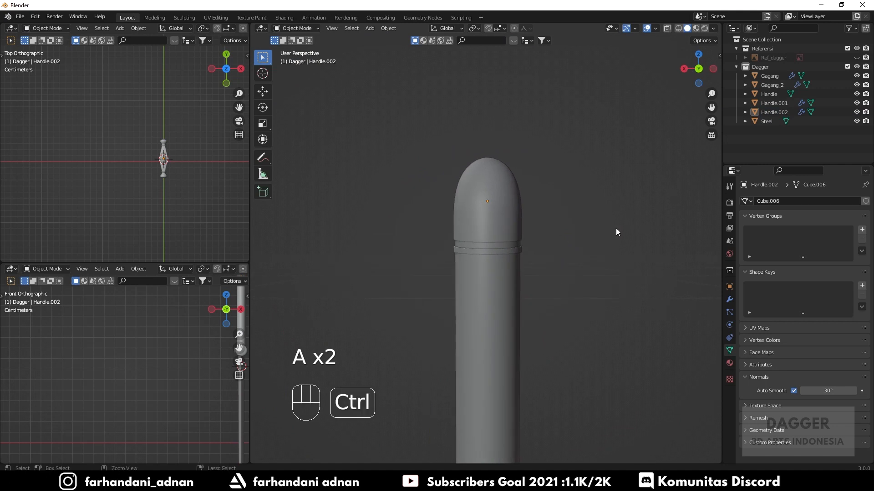
key("ctrl+s")
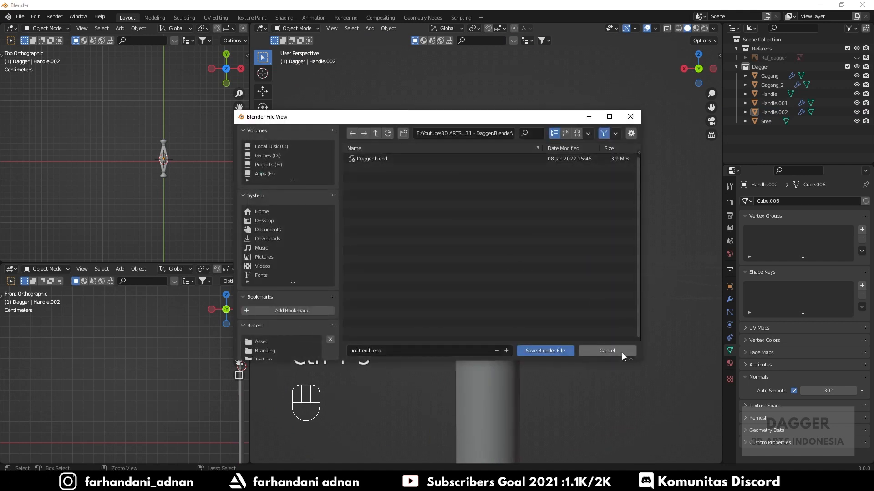
left_click(621, 352)
middle_click_drag(530, 310, 625, 311)
scroll(625, 310, "down", 6)
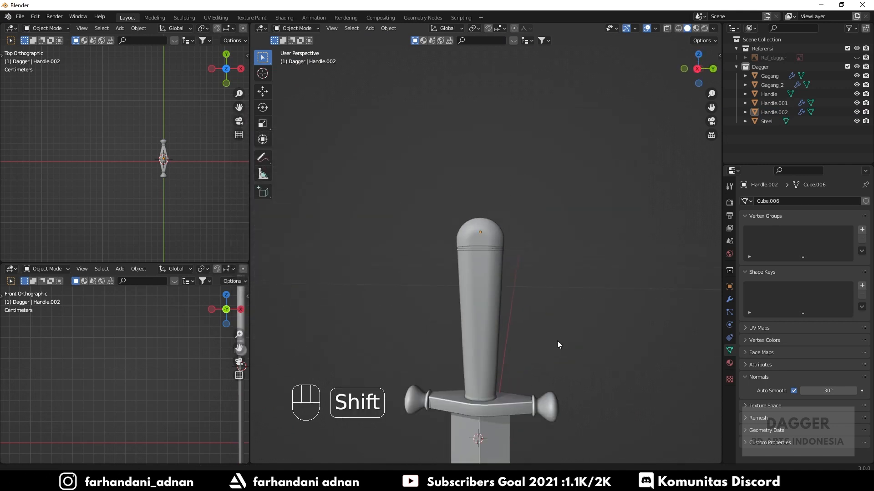
middle_click_drag(495, 360, 480, 294, "shift")
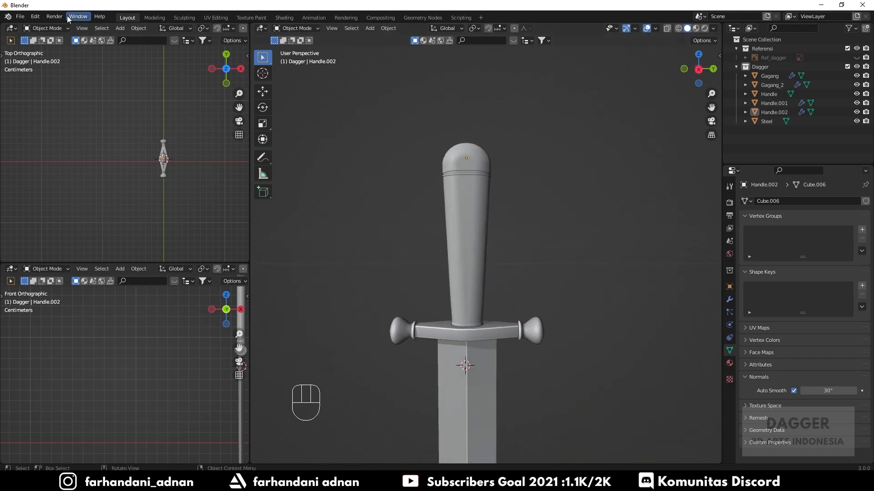
Step: Start saving the file, and create and open a new folder named Blender inside the project's Asset folder
left_click(20, 17)
mouse_move(46, 150)
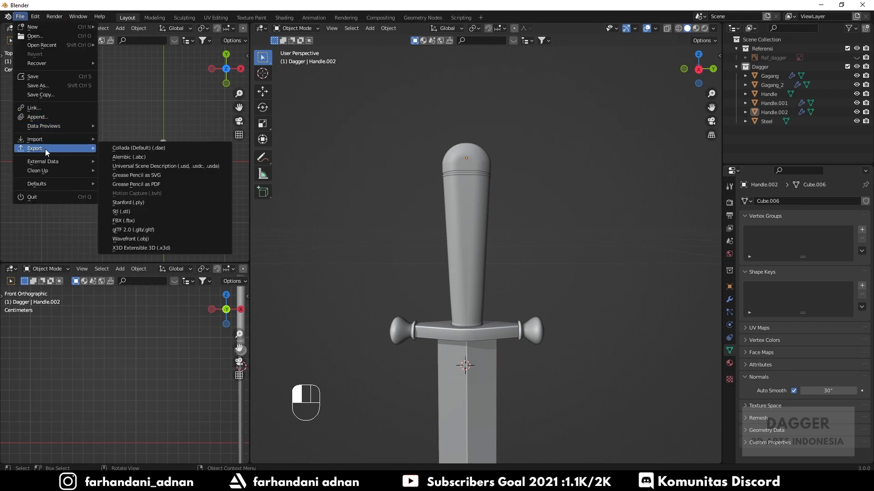
left_click(46, 77)
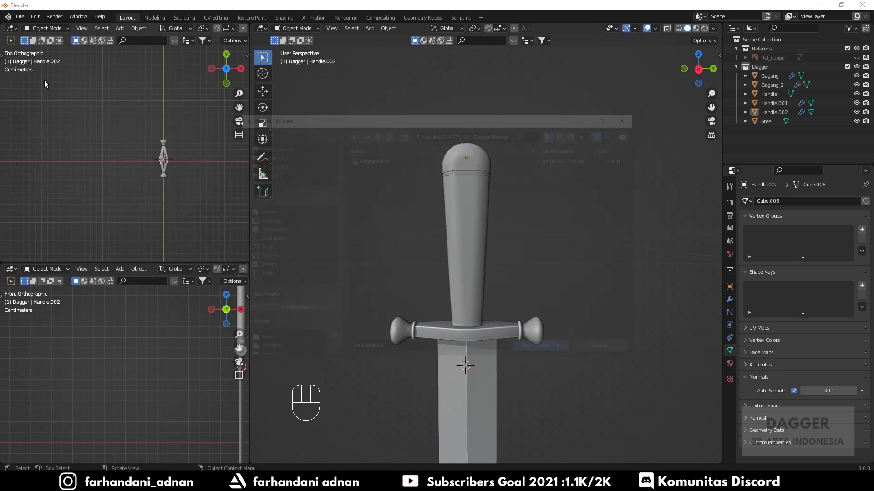
left_click(374, 133)
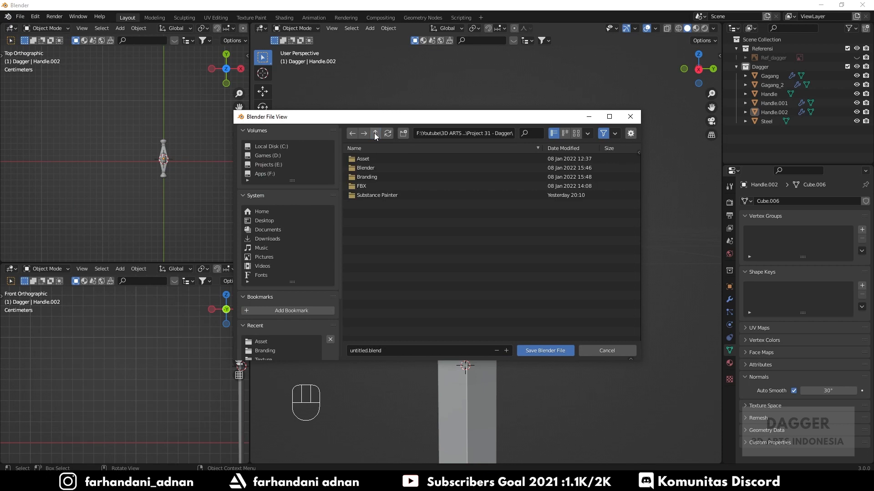
double_click(370, 160)
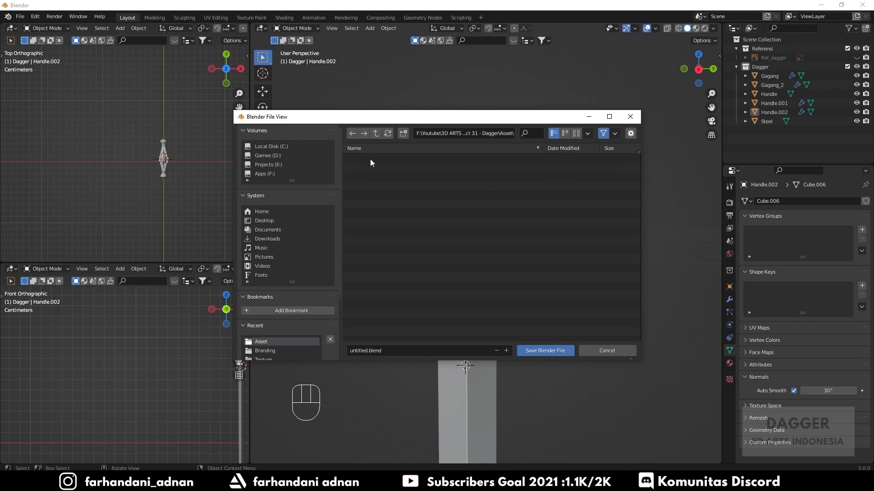
left_click(403, 133)
type("Bler")
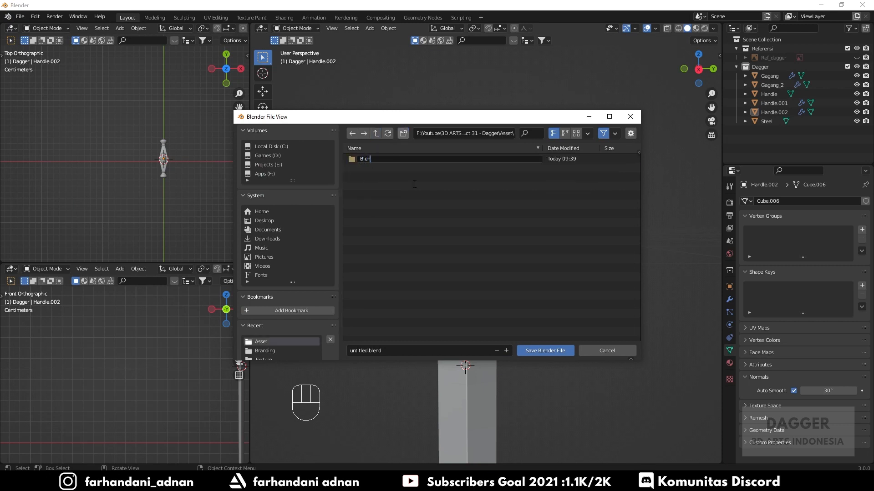
type("nder")
key("Return")
double_click(403, 158)
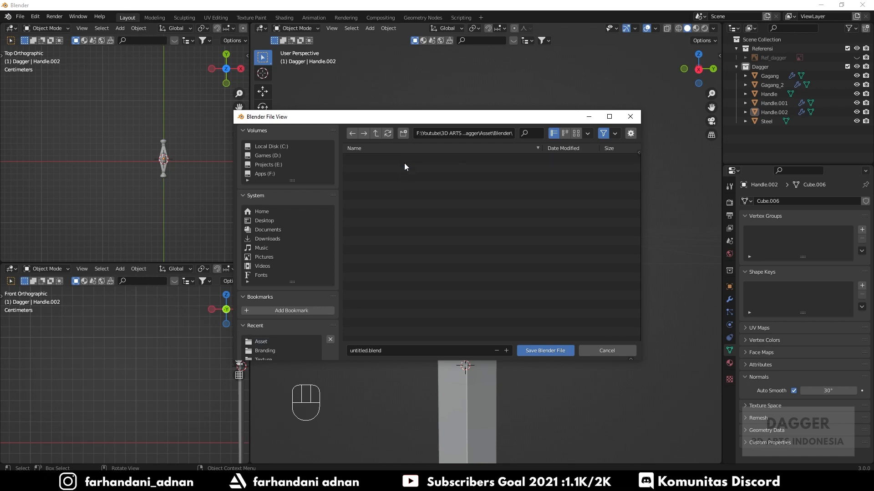
Step: Name the file Dagger and save it in the new Blender folder
left_click(405, 349)
type("Dagger")
left_click(538, 351)
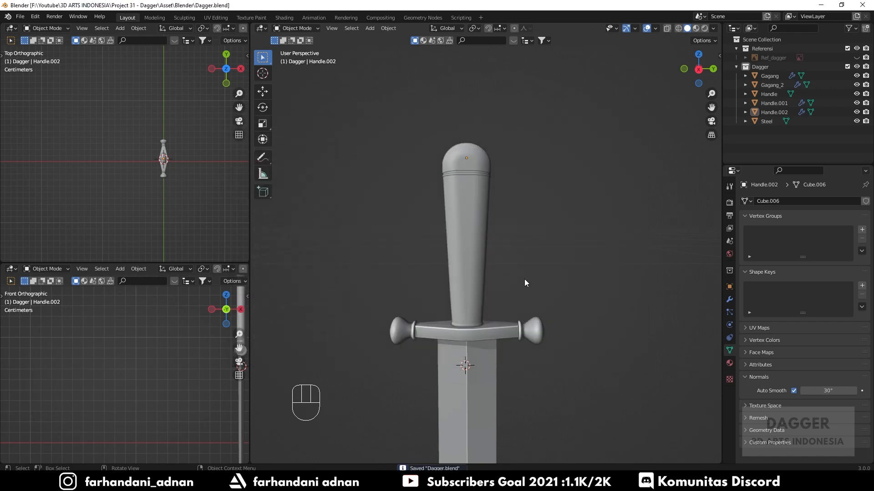
scroll(525, 217, "up", 5)
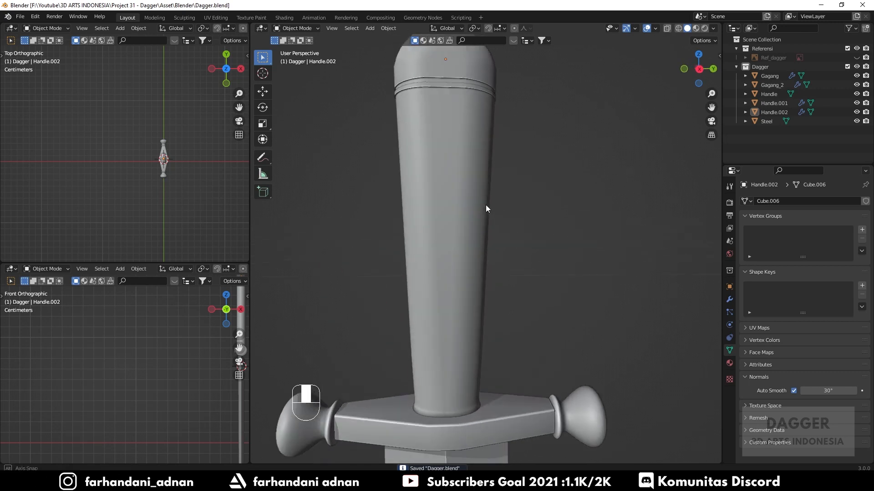
Step: Open the handle's mesh for editing and clear its face selection
middle_click_drag(490, 328, 473, 269, "shift")
left_click(456, 304)
key("Tab")
scroll(486, 335, "up", 5)
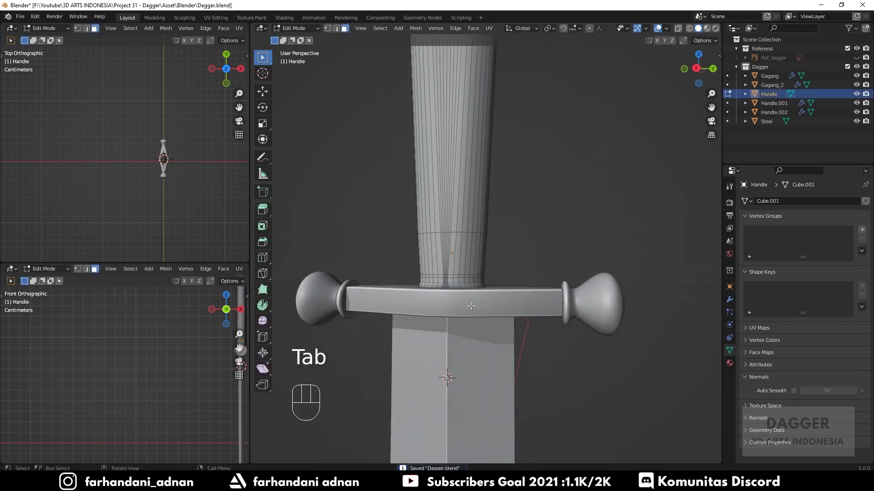
middle_click_drag(486, 335, 477, 297, "shift")
left_click(478, 294, "alt+shift")
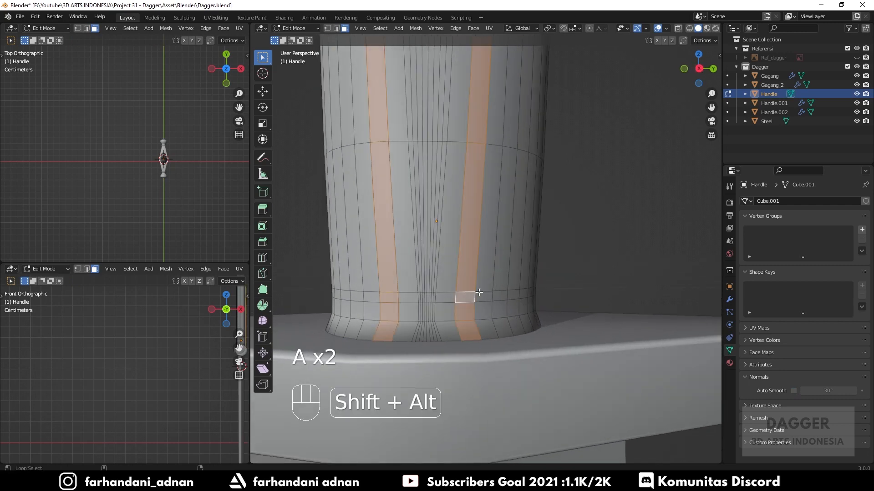
key("a")
key("a")
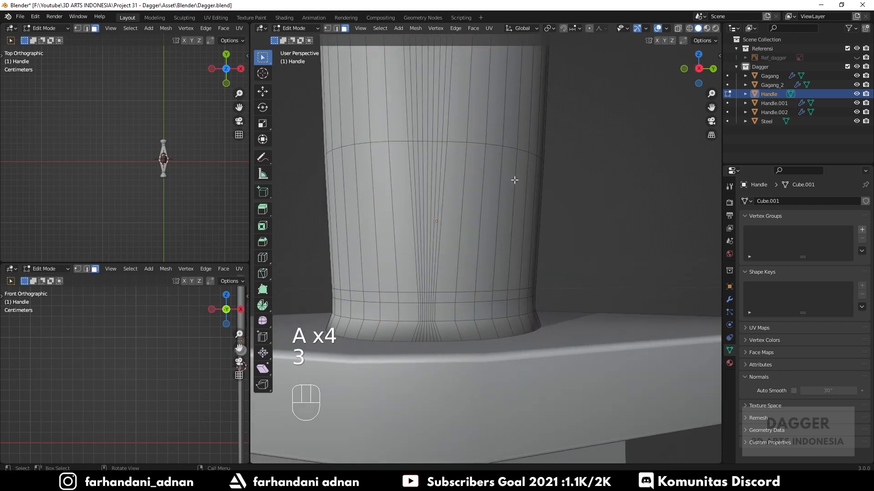
Step: Duplicate the wide face loop around the handle's lower end in place and separate it into its own object
left_click(525, 163, "alt+shift")
middle_click_drag(525, 177, 553, 245)
key("shift+d")
right_click(555, 245)
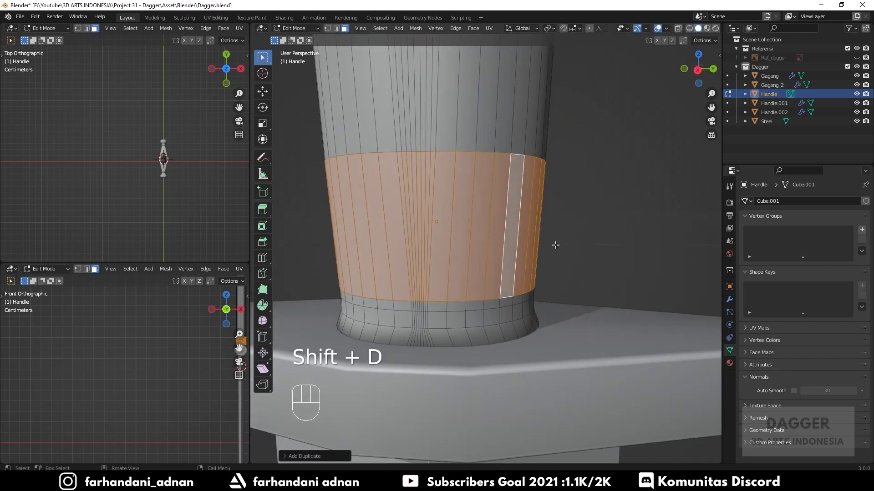
key("p")
left_click(556, 246)
key("Tab")
Step: Apply rotation and scale to the separated lower band and set its origin to its geometry
left_click(531, 260)
key("ctrl+a")
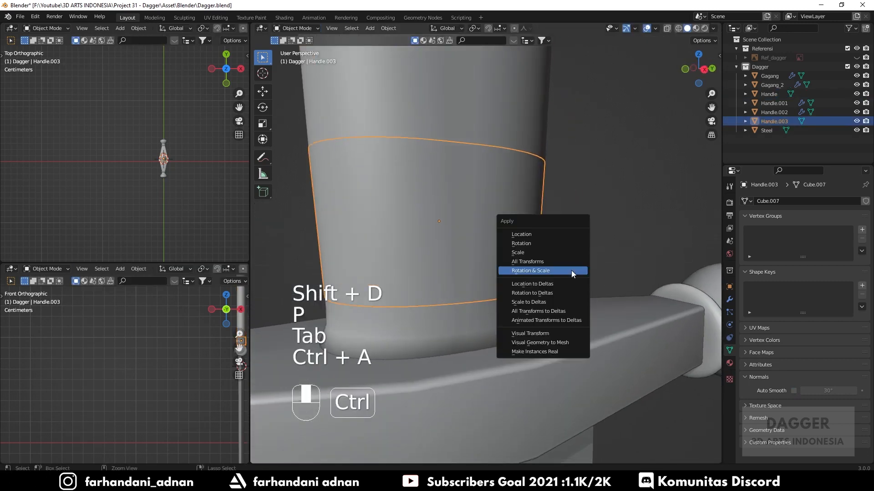
left_click(572, 271)
middle_click_drag(553, 254, 526, 272)
right_click(487, 247)
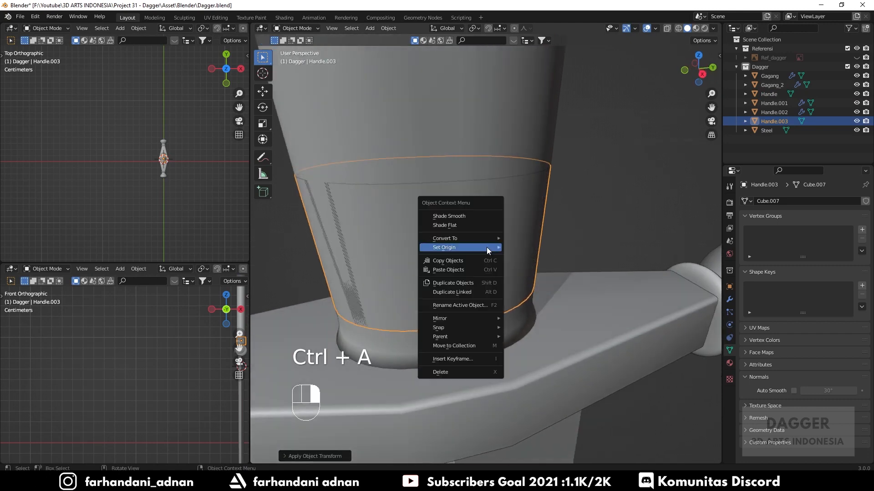
mouse_move(487, 247)
left_click(575, 257)
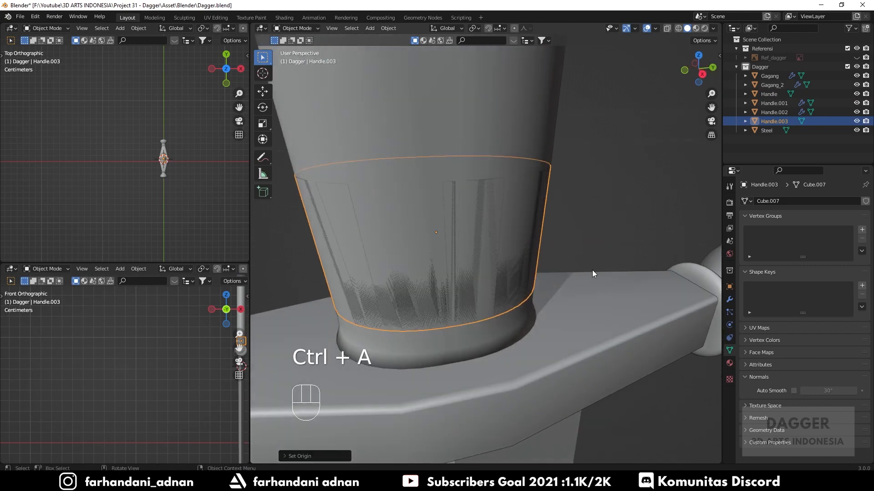
Step: Add a Solidify modifier to the lower band with offset 1 and thickness 0.02 cm
left_click(729, 300)
left_click(768, 201)
left_click(693, 356)
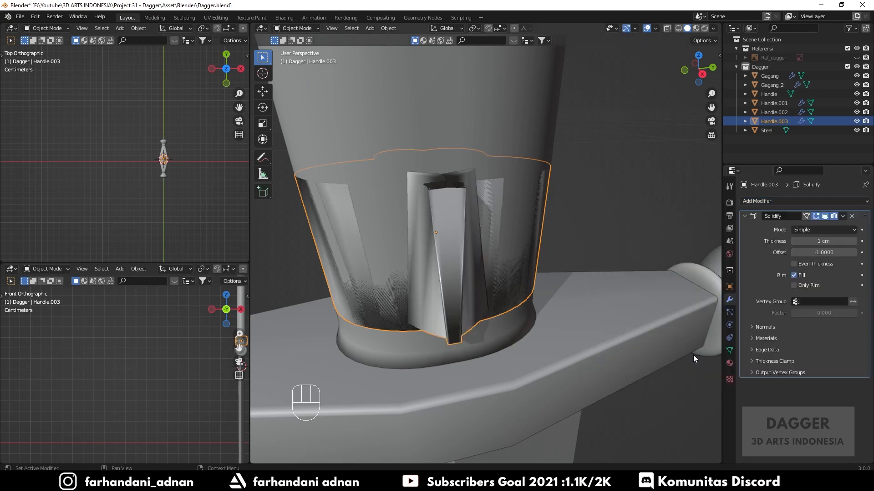
type("1")
key("Return")
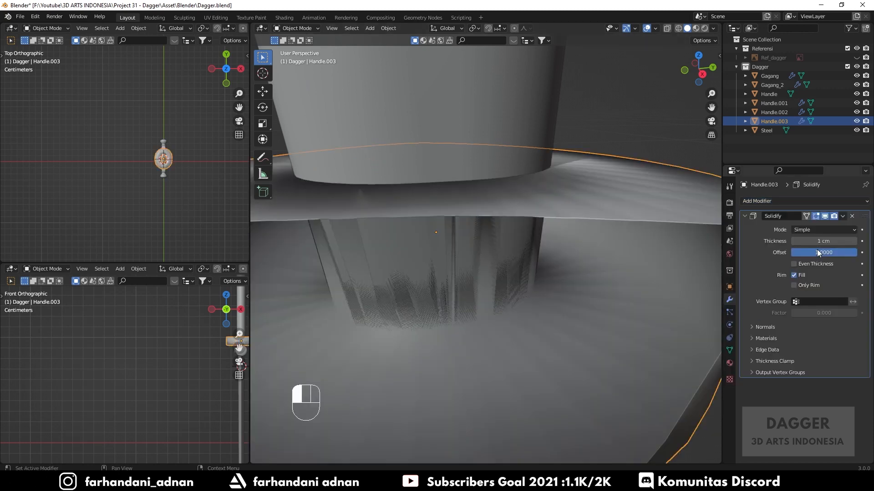
left_click(823, 240)
key("Return")
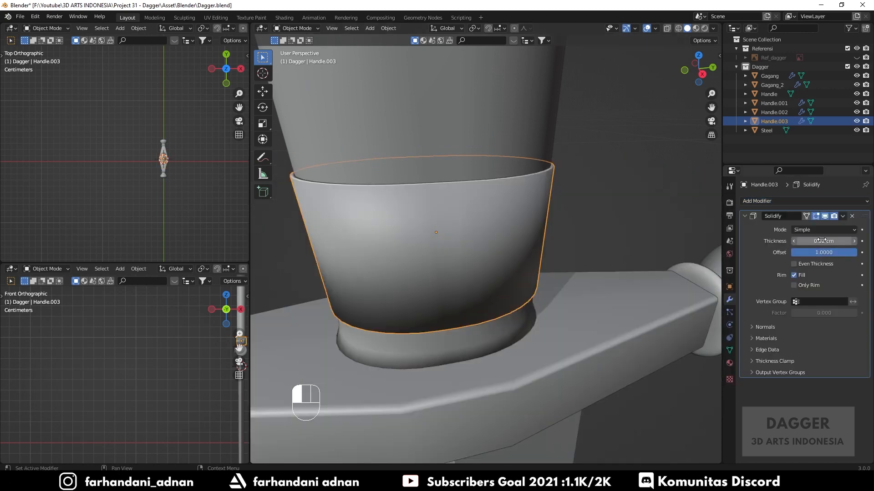
Step: Enable Auto Smooth in the lower band's normals settings, deselect it and save the file
left_click(728, 351)
left_click(794, 390)
mouse_move(544, 302)
middle_mouse_down()
mouse_move(517, 246)
mouse_move(566, 273)
mouse_move(460, 267)
mouse_move(452, 256)
middle_mouse_up()
key("a")
key("a")
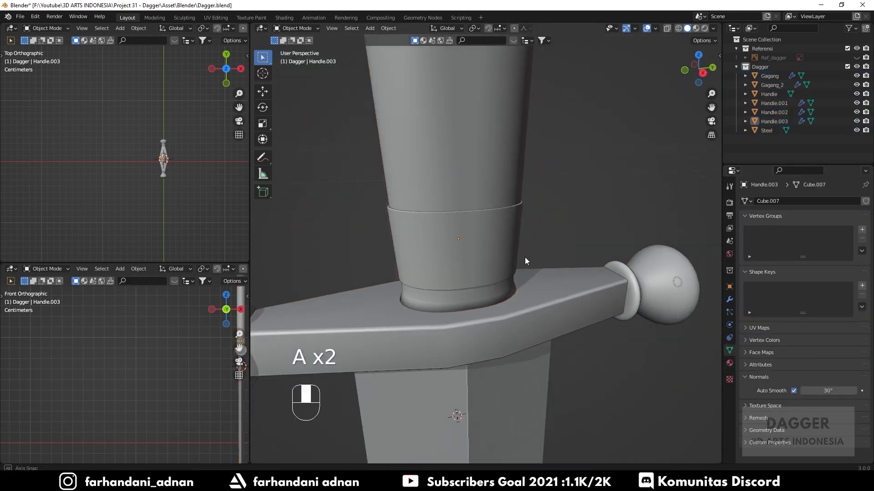
middle_click_drag(525, 260, 508, 305)
key("ctrl+s")
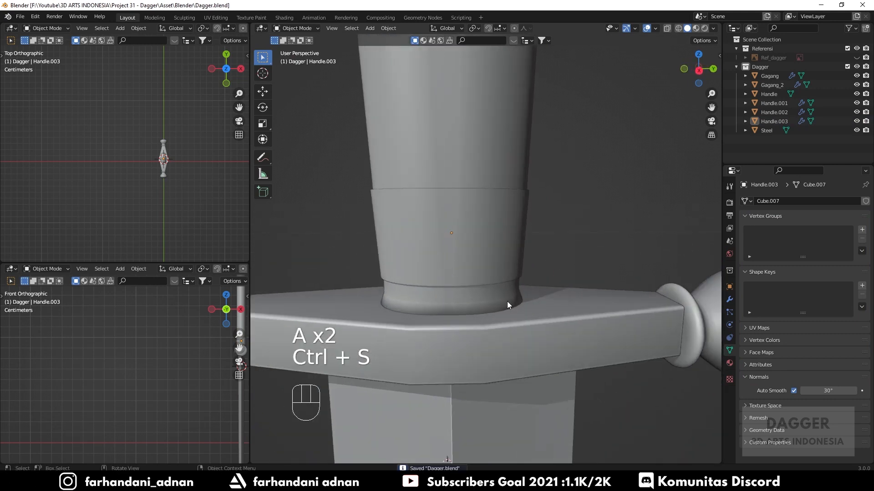
Step: Enable Auto Smooth for the main handle and open its mesh for editing
scroll(506, 301, "up", 1)
left_click(520, 314)
key("Tab")
key("Tab")
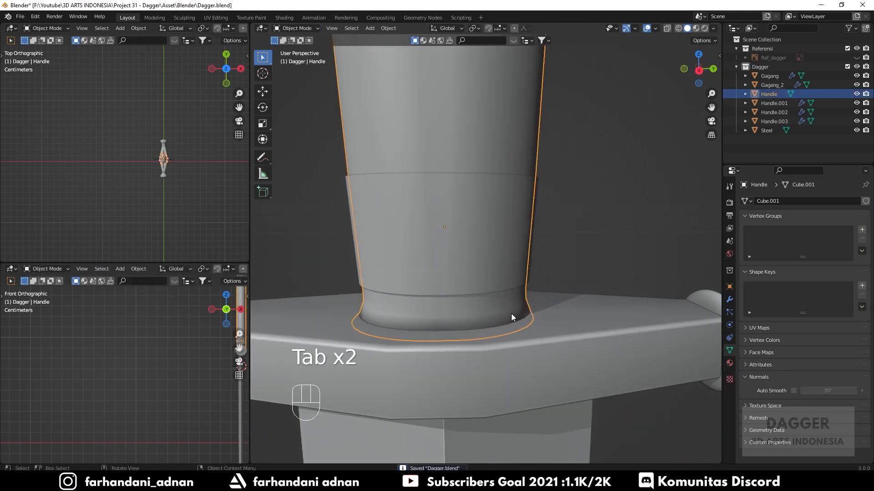
left_click(792, 390)
key("Tab")
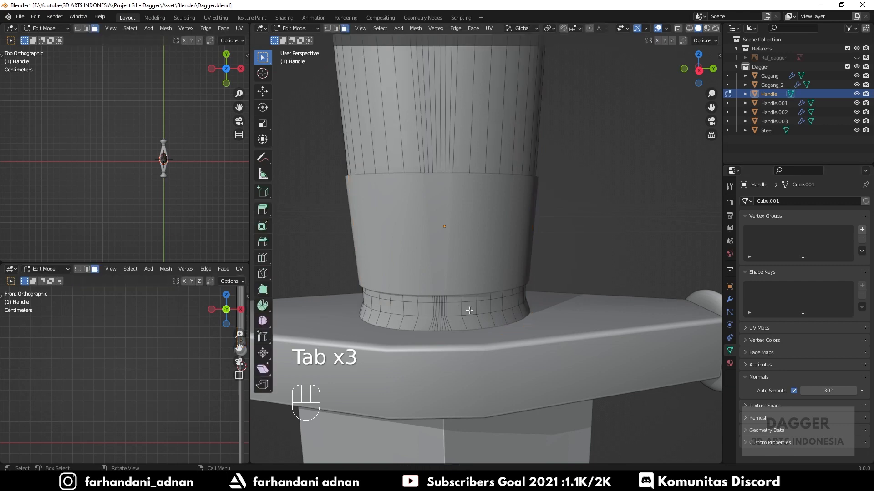
Step: Duplicate the flared face loops at the handle's base in place and separate them into their own object
key("a")
key("a")
left_click(522, 310, "alt+shift")
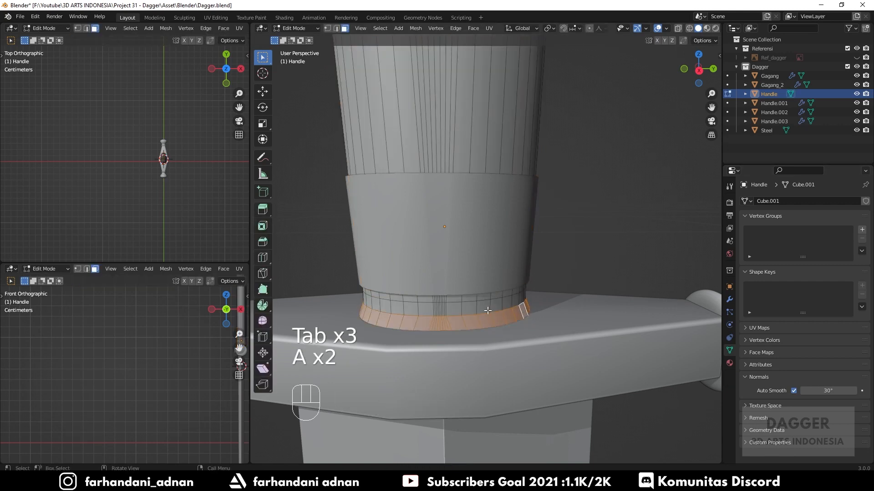
mouse_move(491, 311)
middle_mouse_down()
mouse_move(511, 298)
mouse_move(407, 307)
mouse_move(491, 299)
middle_mouse_up()
left_click(514, 295, "alt+shift")
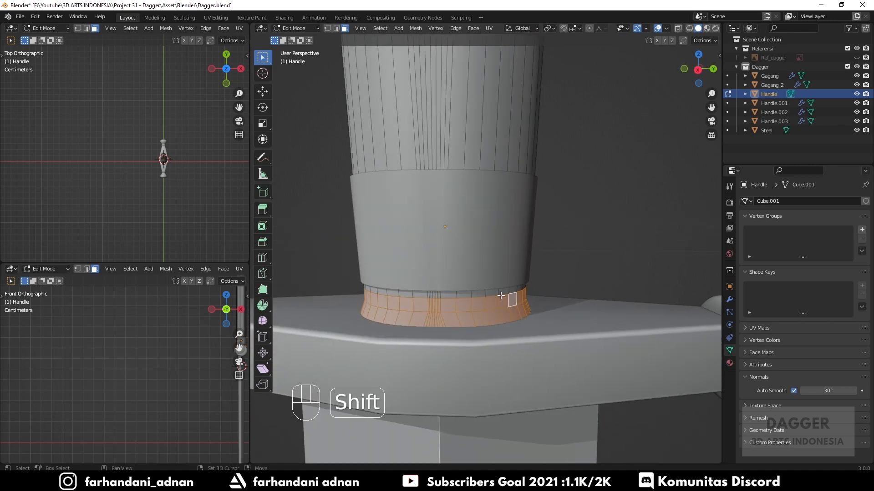
key("shift+d")
right_click(500, 296)
key("p")
left_click(501, 295)
key("Tab")
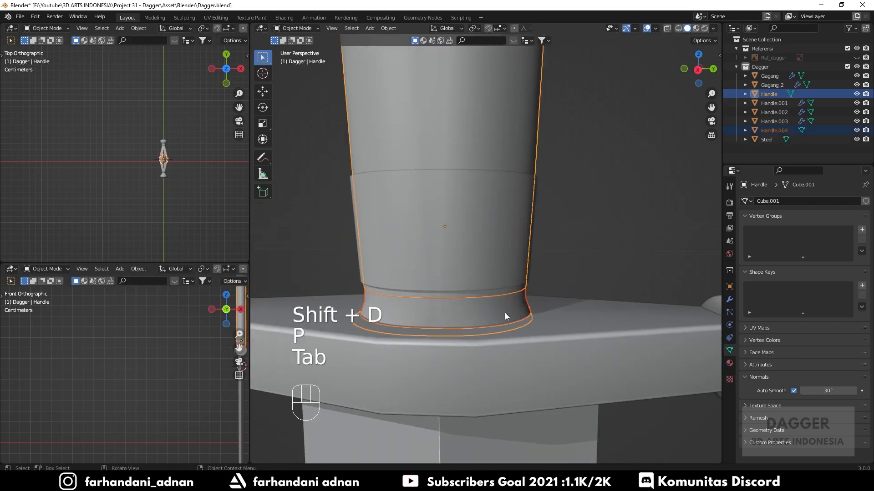
Step: Add a Solidify modifier to the separated base collar with offset 1 and thickness 0.02 cm, and save the file
left_click(506, 314)
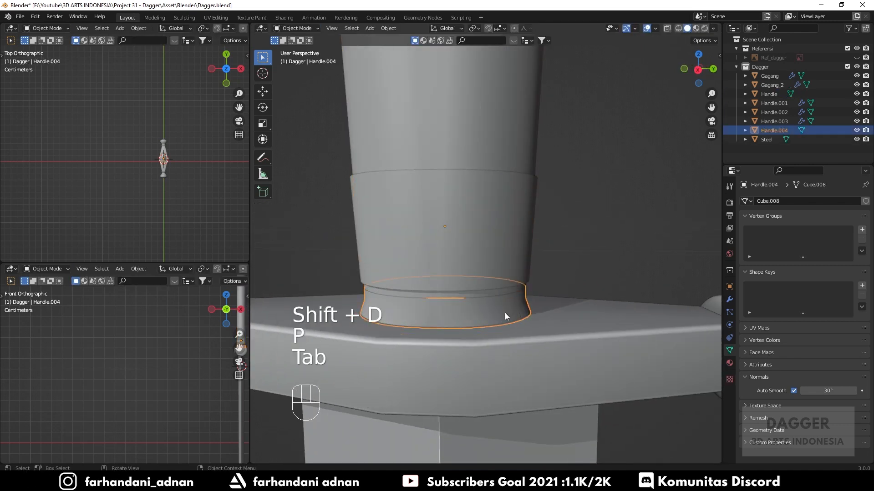
left_click(729, 300)
left_click(777, 202)
left_click(711, 356)
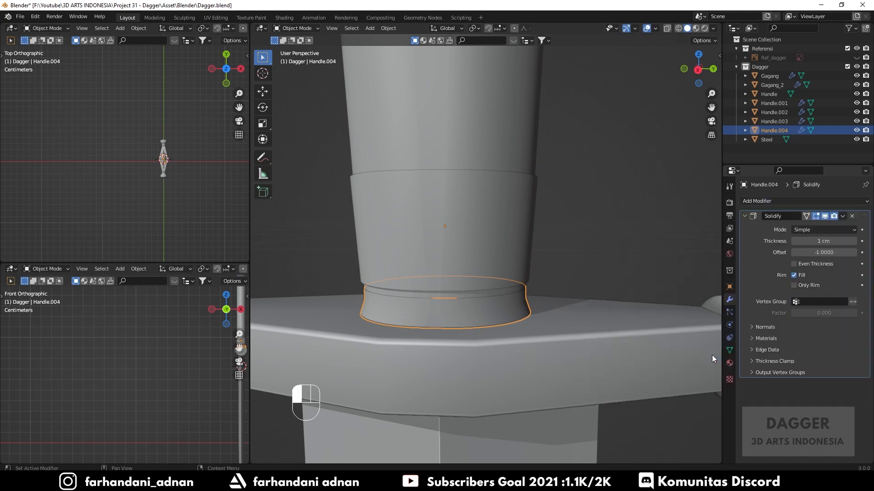
left_click(821, 252)
left_click(821, 241)
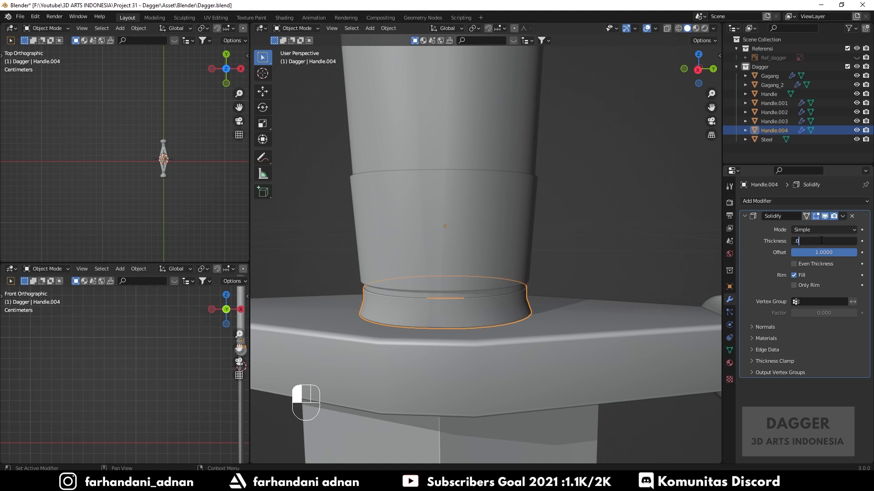
mouse_move(469, 302)
middle_mouse_down()
mouse_move(500, 288)
mouse_move(455, 304)
middle_mouse_up()
key("a")
key("a")
scroll(394, 315, "up", 3)
middle_click_drag(394, 315, 457, 258, "shift")
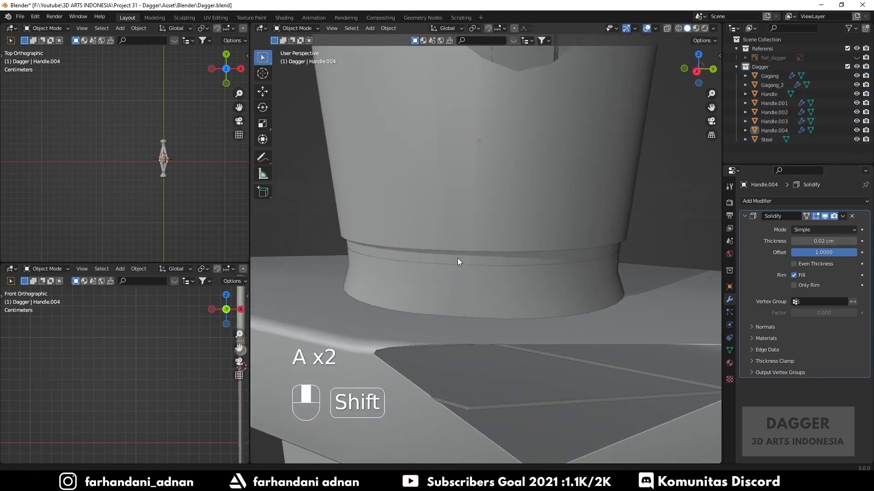
key("ctrl+s")
left_click(518, 236)
scroll(519, 236, "down", 3)
middle_click_drag(522, 267, 542, 273)
key("ctrl+a")
left_click(523, 244)
key("a")
key("a")
Step: Set the base collar's Solidify thickness to 3.12 cm, deselect it and save the file
left_click(539, 248)
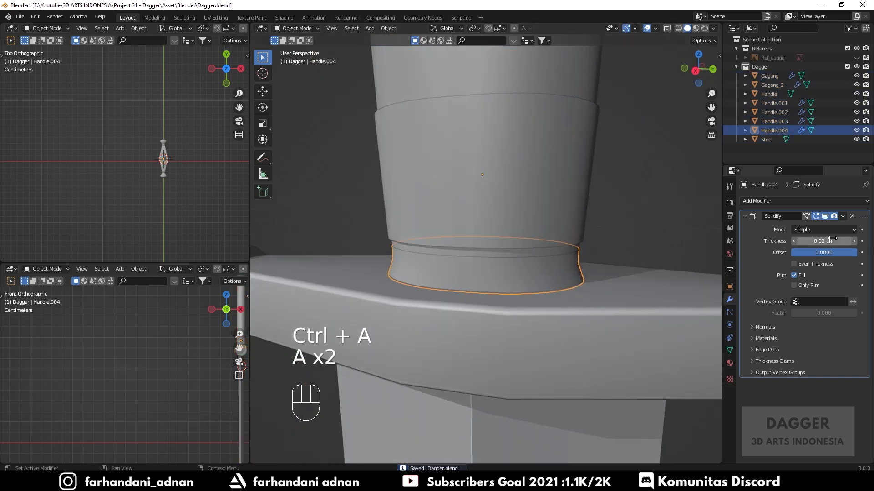
mouse_move(832, 238)
left_mouse_down("shift")
mouse_move(855, 239)
mouse_move(831, 238)
left_mouse_up("shift")
key("a")
key("a")
middle_click_drag(463, 288, 487, 256)
key("ctrl+s")
Step: Switch to the top view and add a mesh cylinder at the 3D cursor on the handle's cap
scroll(452, 285, "down", 5)
scroll(487, 255, "up", 5)
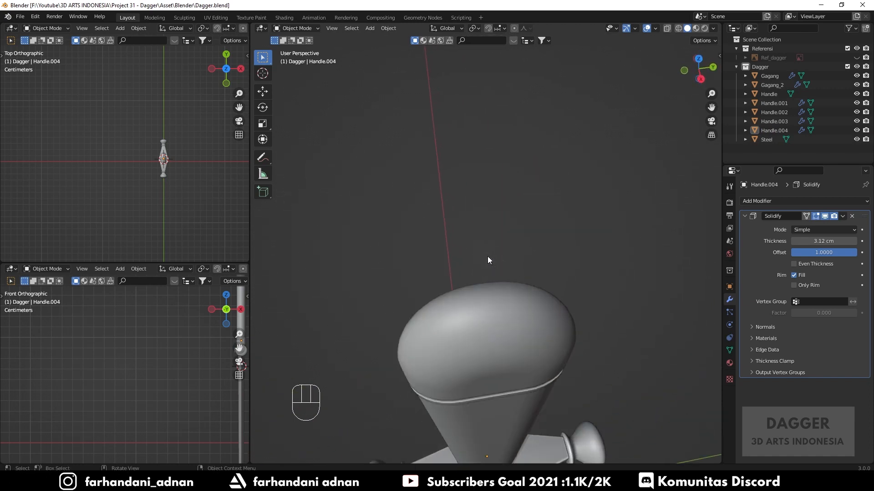
key("KP_7")
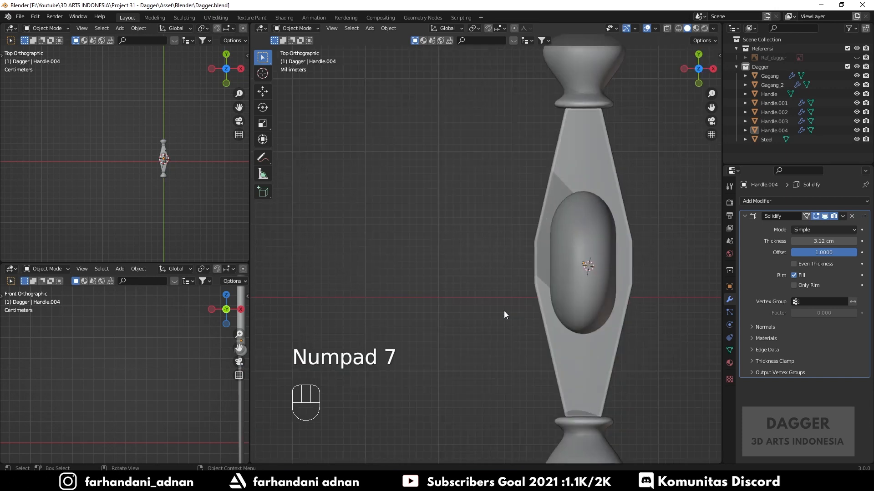
middle_click_drag(504, 311, 443, 307, "shift")
scroll(470, 264, "up", 3)
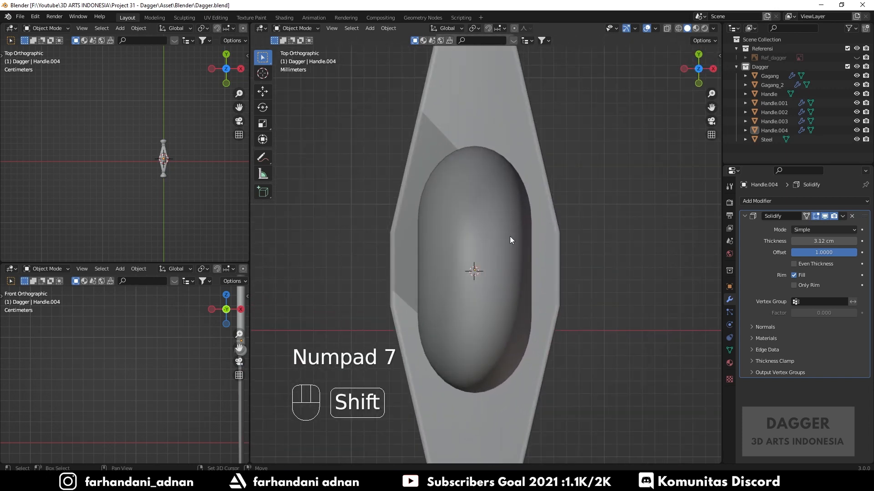
key("shift+a")
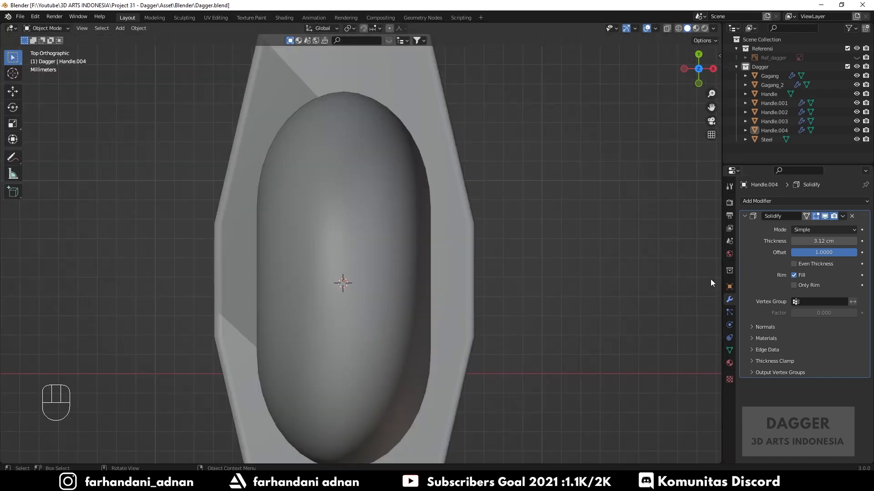
middle_click_drag(278, 305, 299, 300, "shift")
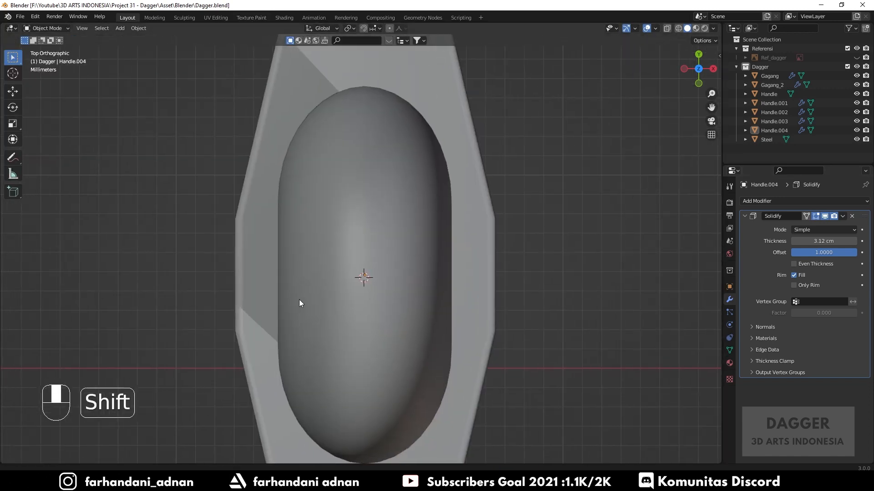
key("shift+a")
mouse_move(466, 223)
left_click(507, 268)
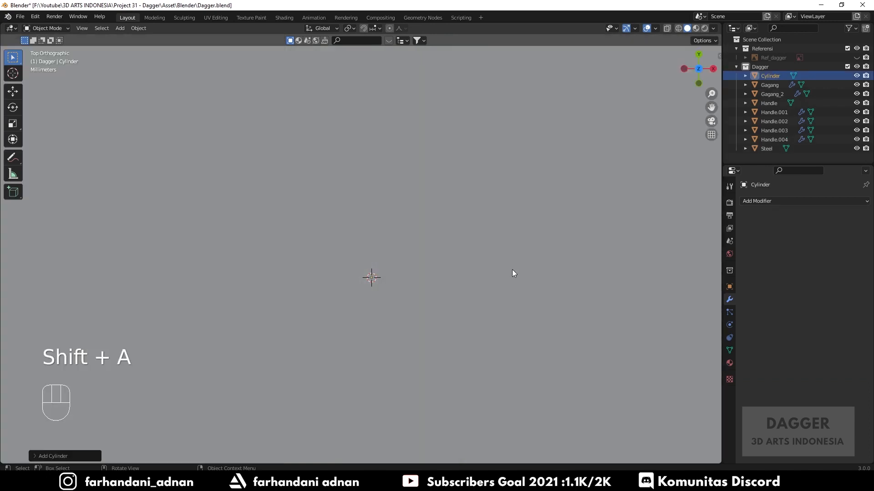
Step: Scale the new cylinder down uniformly to a small stud centred on top of the handle's cap
key("s")
key("s")
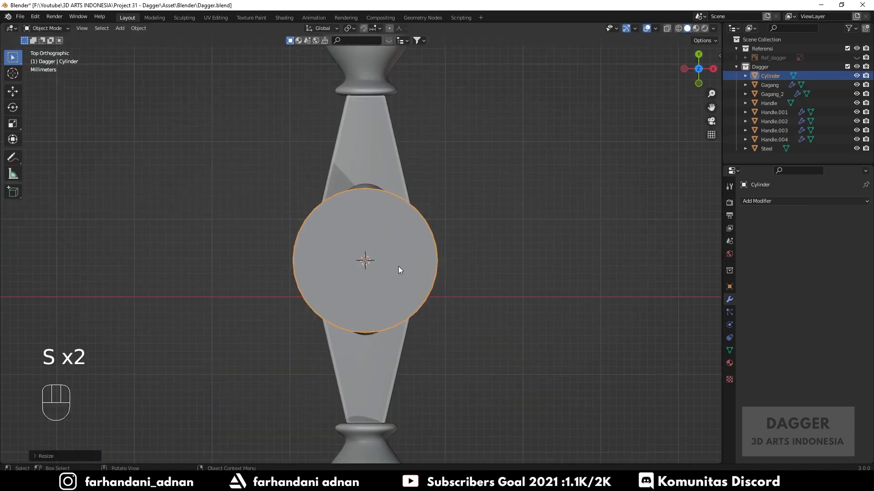
key("s")
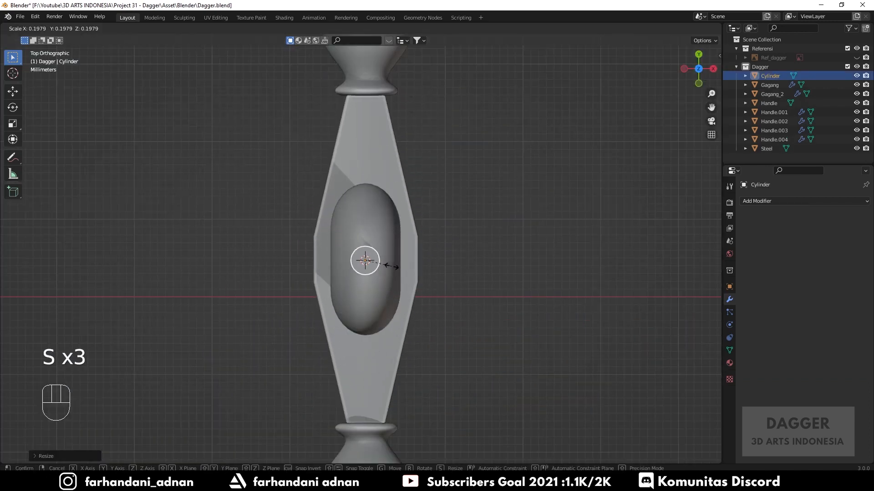
left_click(391, 267)
middle_click_drag(392, 266, 437, 222)
scroll(410, 196, "up", 3)
key("Tab")
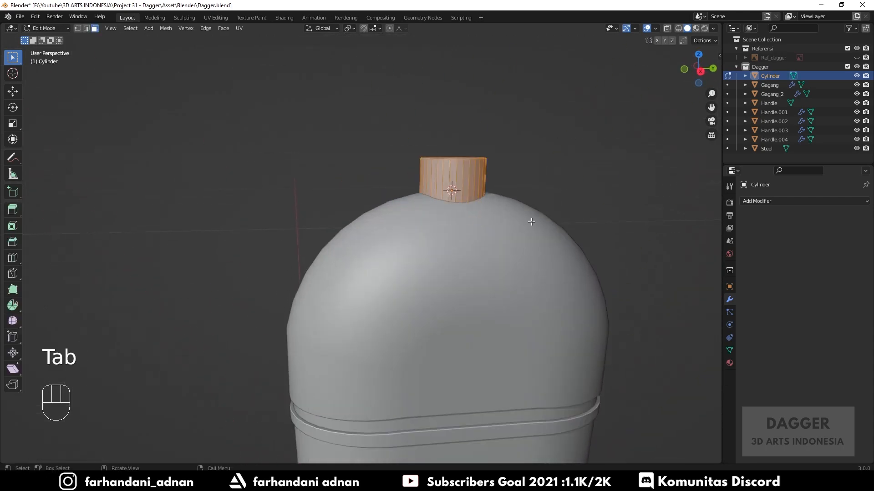
key("z")
left_click_drag(386, 205, 523, 246)
key("Tab")
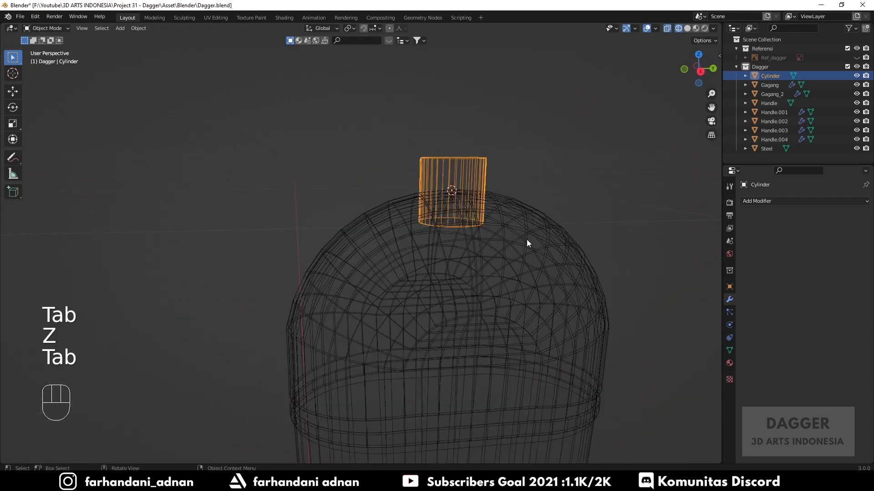
key("z")
left_click(570, 239)
Step: Move the small cylinder up along the Z axis by about 0.09 cm
key("g")
key("z")
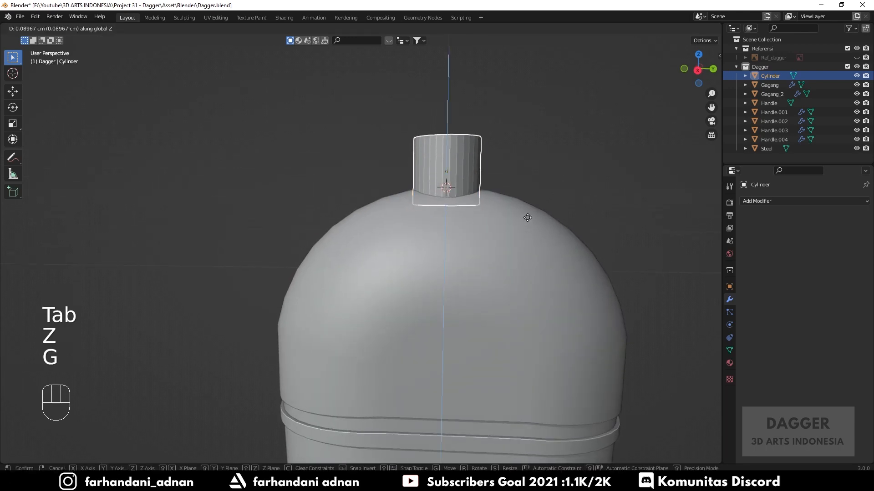
left_click(528, 220)
middle_click_drag(533, 226, 535, 248)
Step: Enter Edit Mode on the small cylinder with edge selection active
key("Tab")
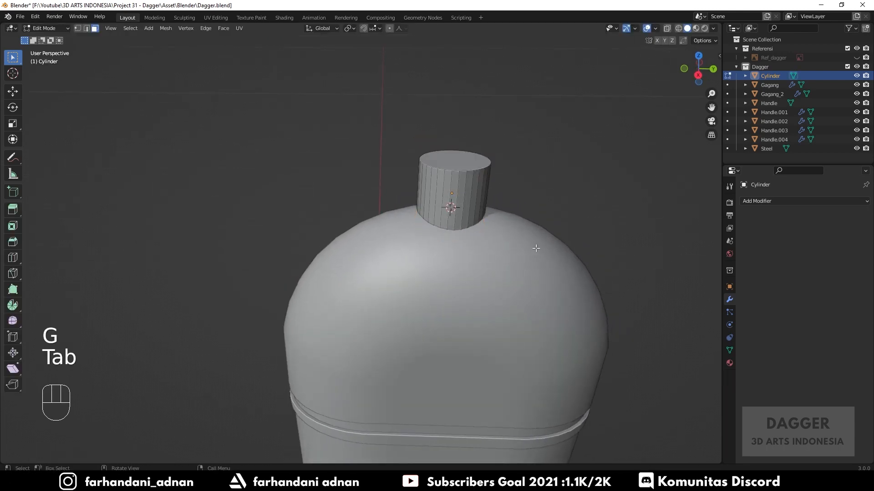
key("Tab")
key("Tab")
key("2")
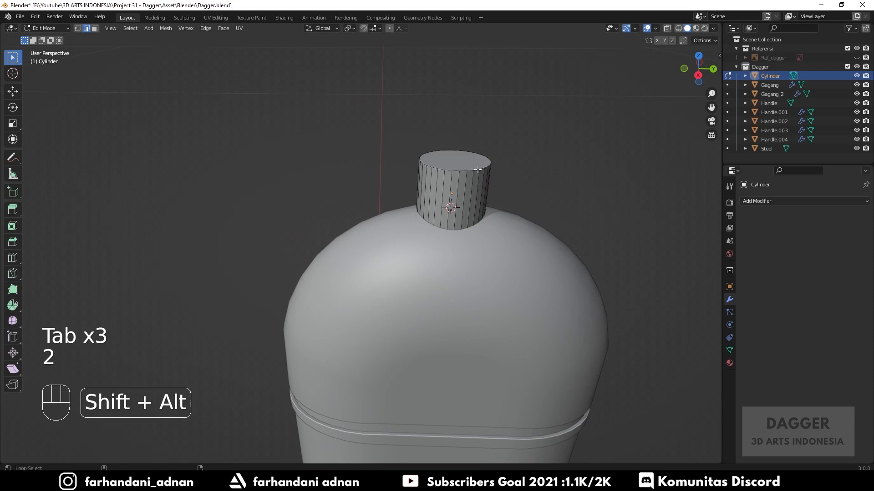
left_click(477, 169, "alt+shift")
scroll(484, 238, "up", 4)
key("ctrl+b")
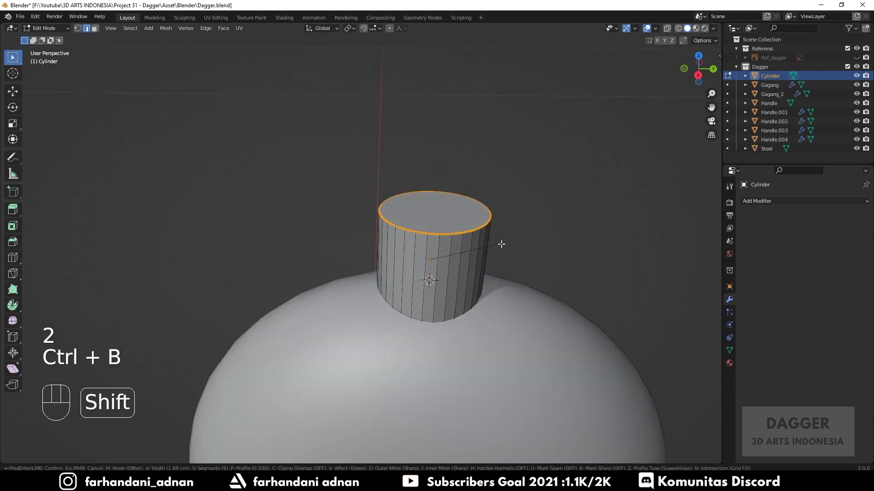
right_click(671, 280)
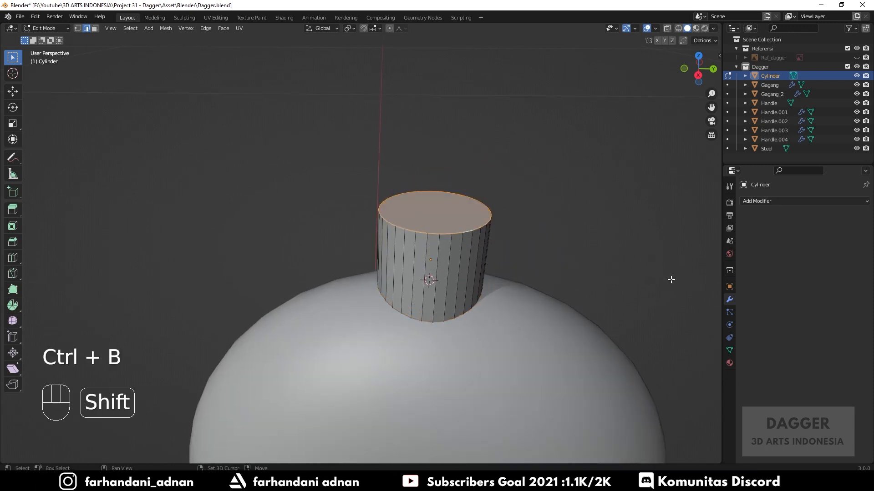
Step: Bevel the small cylinder's top rim loop with 9 segments into a rounded dome and return to Object Mode
key("a")
key("a")
left_click(456, 233, "alt+shift")
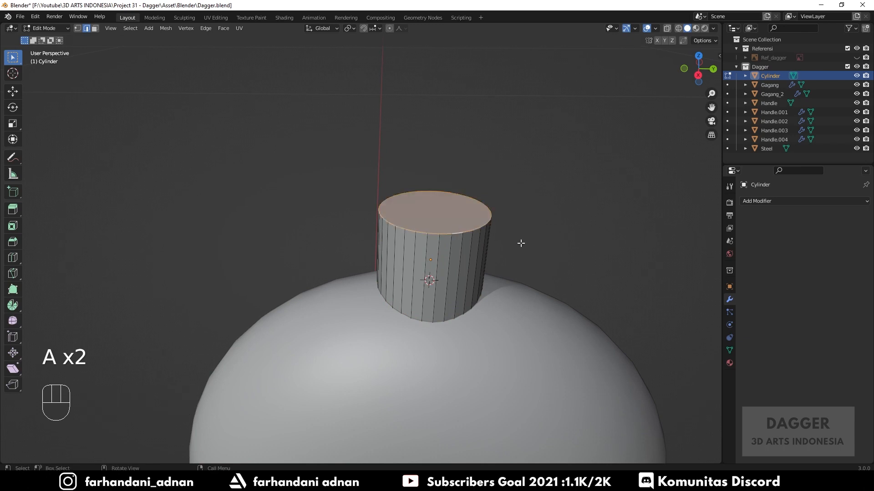
key("ctrl+b")
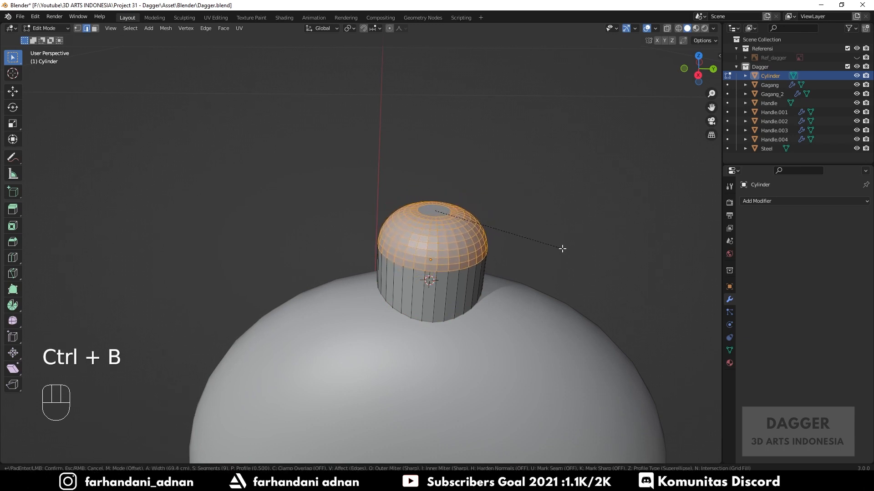
left_click(556, 244)
key("Tab")
Step: Apply smooth shading to the rounded cylinder on the handle's cap and save the file
scroll(388, 254, "down", 3)
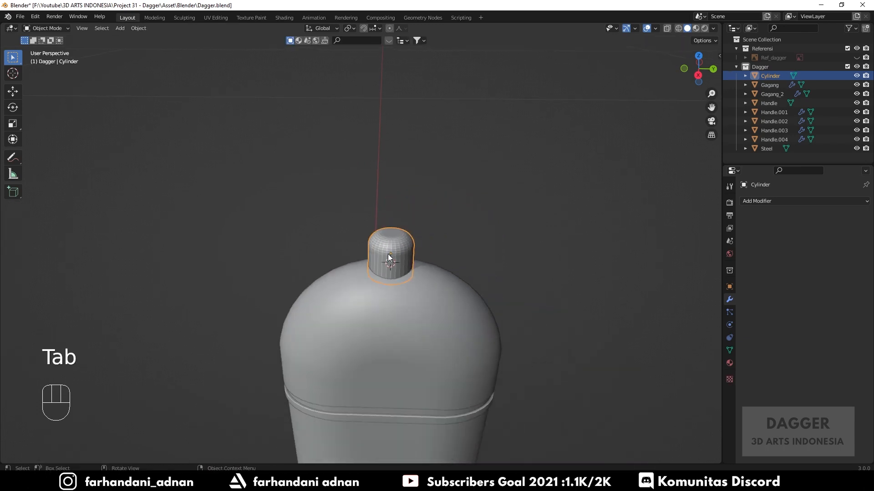
middle_click_drag(388, 253, 389, 234)
key("a")
key("a")
right_click(399, 233)
left_click(386, 201)
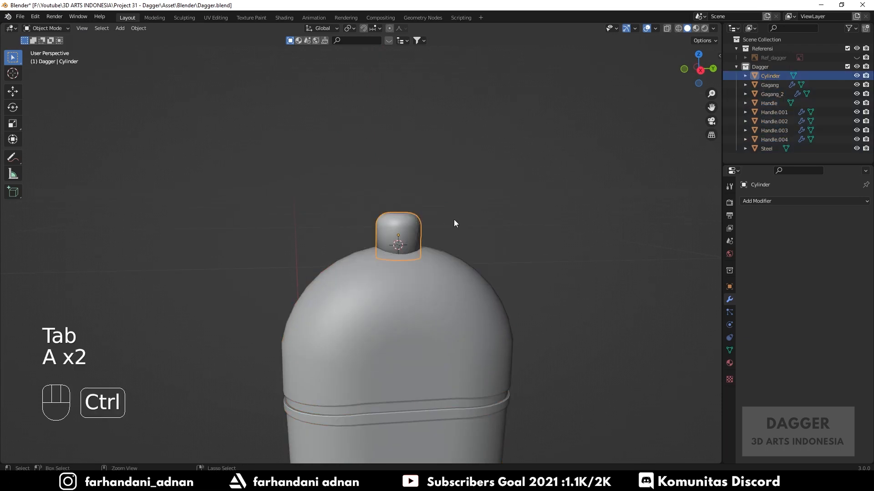
key("ctrl+s")
Step: Enable Auto Smooth at 30° for the small cylinder's normals, deselect everything and save the file
left_click(729, 350)
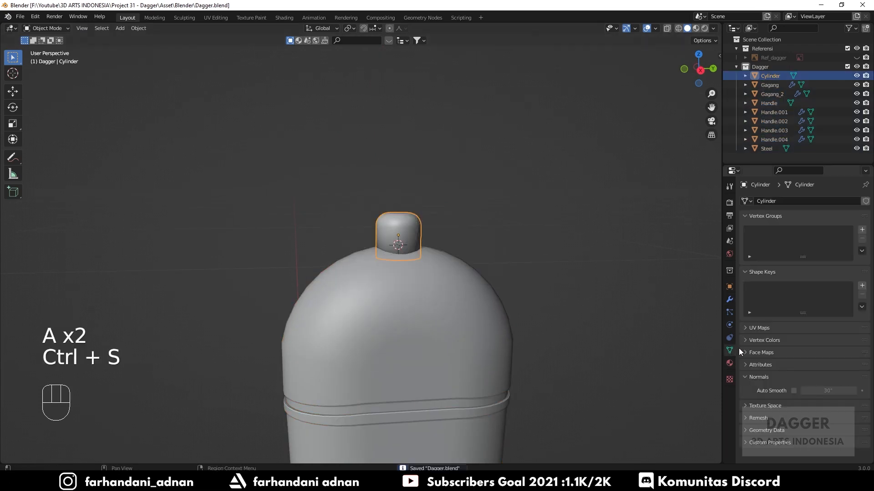
left_click(794, 390)
key("a")
key("a")
middle_click_drag(446, 283, 404, 298)
key("ctrl+s")
Step: Inspect the crossguard and handle, and examine the whole dagger from the right orthographic view
middle_click_drag(404, 298, 419, 177, "shift")
scroll(454, 218, "down", 6)
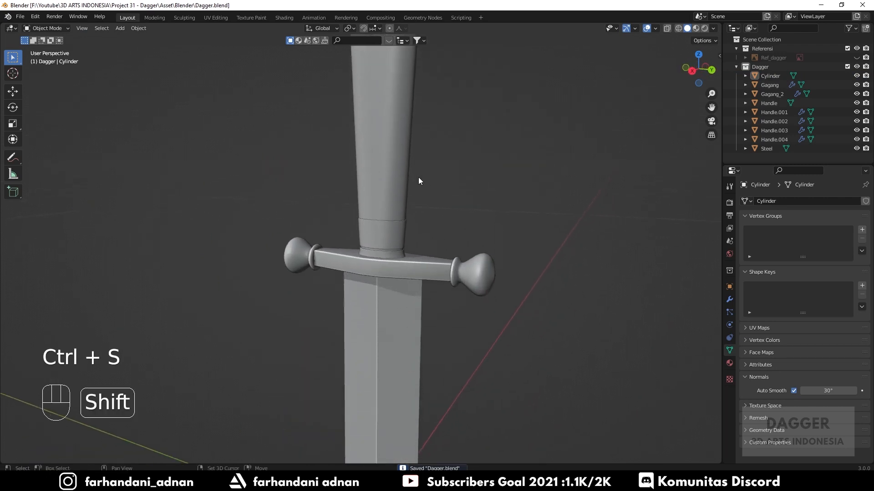
scroll(404, 226, "down", 4)
middle_click_drag(404, 226, 407, 282)
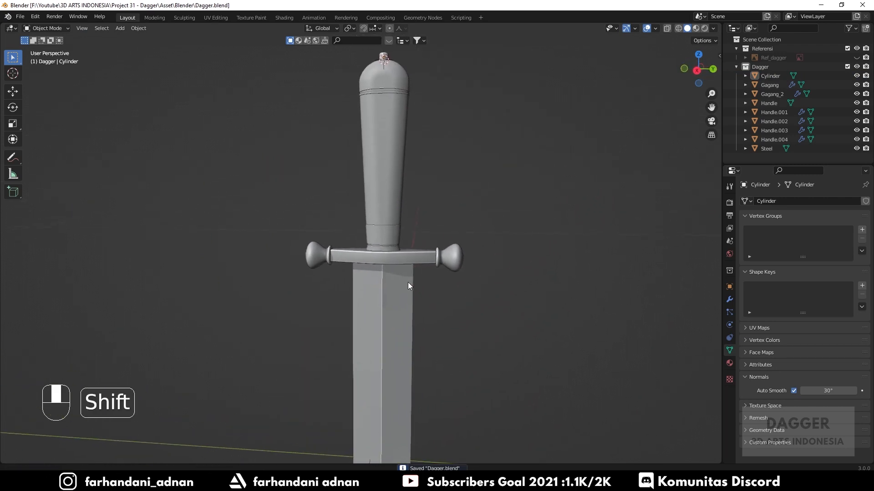
scroll(481, 245, "down", 3)
middle_click_drag(499, 282, 432, 259, "shift")
key("KP_3")
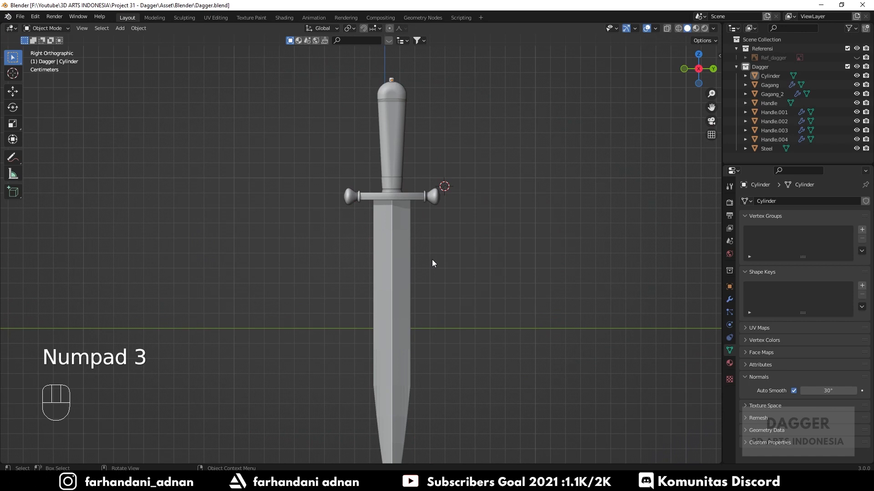
scroll(432, 259, "down", 1)
middle_click_drag(449, 292, 411, 279, "shift")
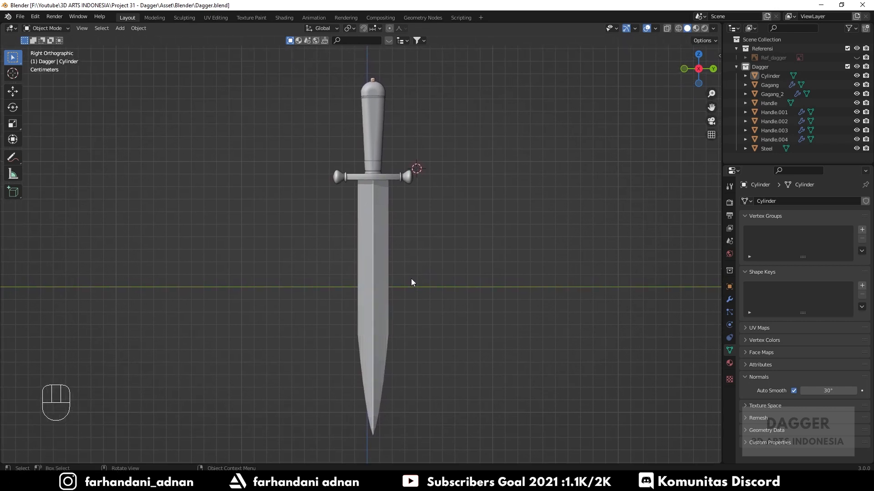
Step: Enable Auto Smooth at 30° for the crossguard's end knobs and deselect them
left_click(405, 175)
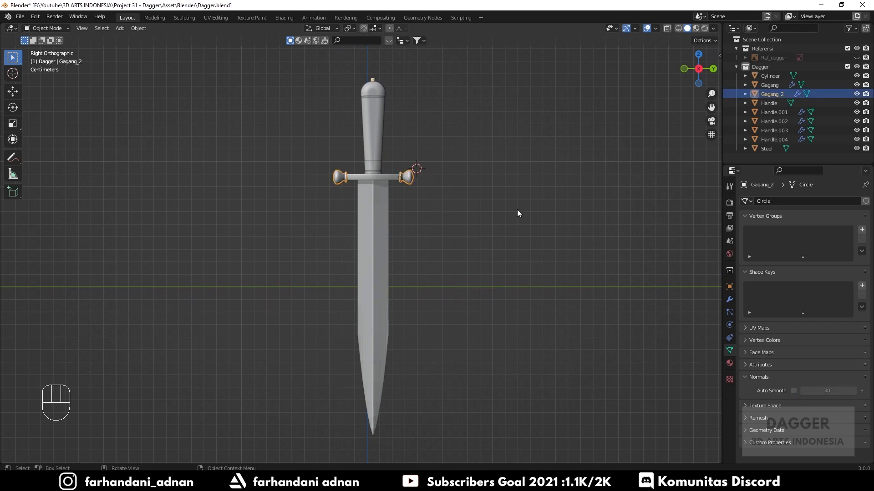
left_click(794, 390)
left_click(441, 253)
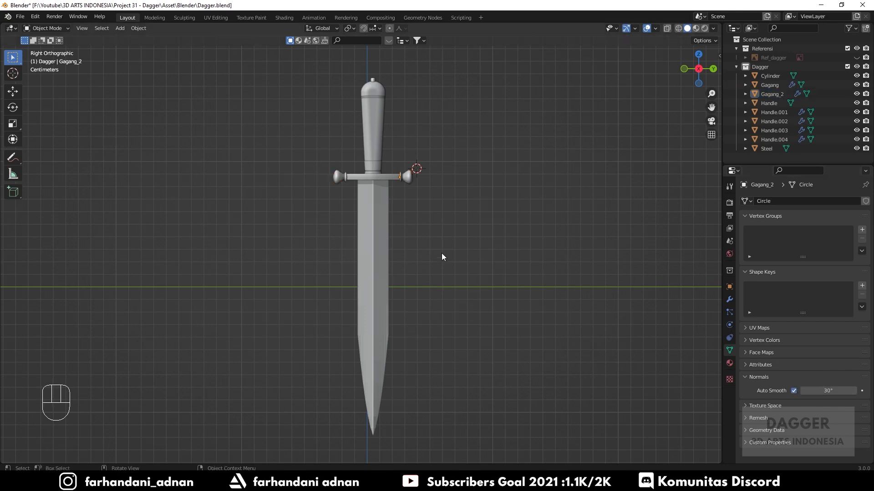